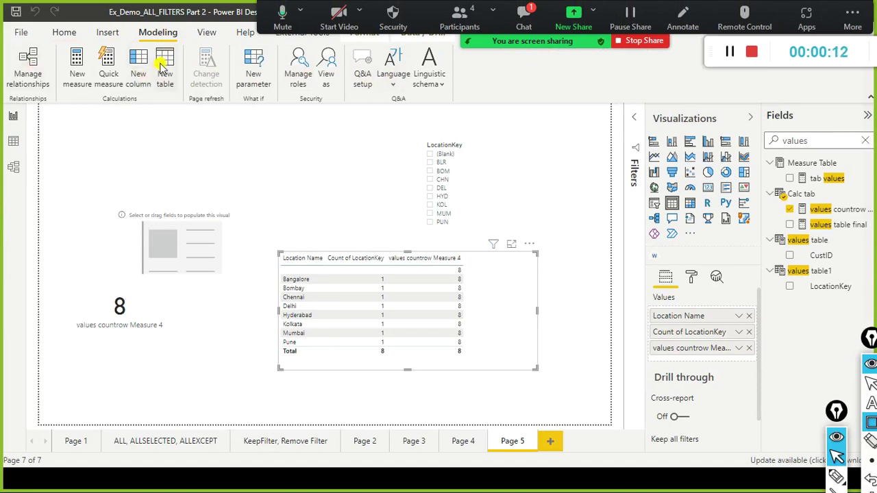
Start a new calculated table, and switch to the DAX documentation in Chrome
{"action": "left_click", "coordinate": [163, 65]}
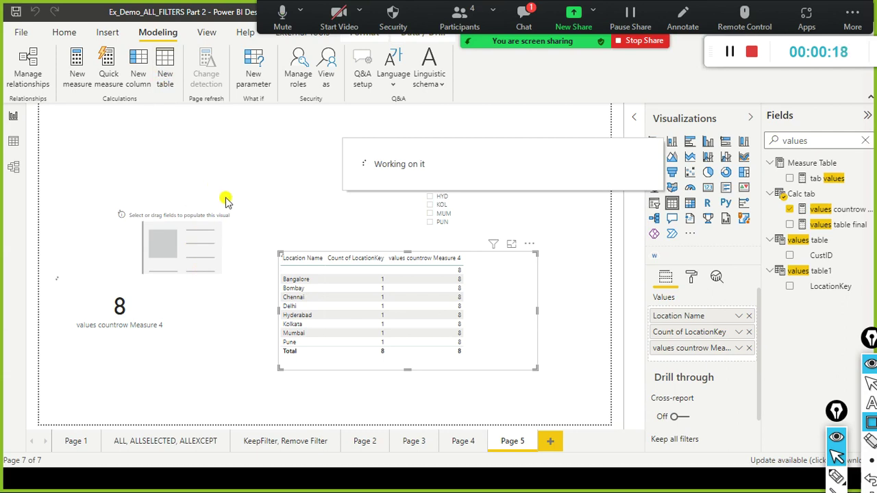
{"action": "key", "text": "alt+Tab"}
{"action": "key", "text": "Tab"}
{"action": "key", "text": "Tab"}
{"action": "key", "text": "Tab"}
{"action": "key", "text": "Tab"}
{"action": "key", "text": "Tab"}
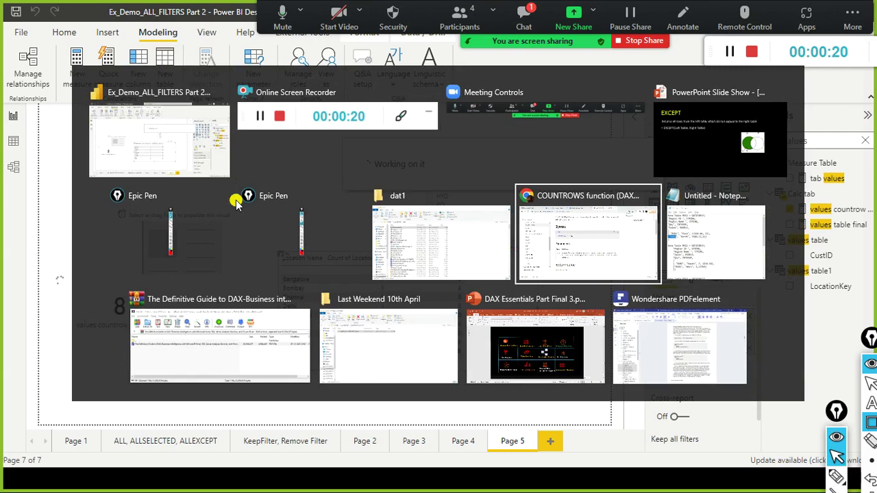
Filter the documentation contents for generateseries and open the GENERATESERIES article
{"action": "left_click", "coordinate": [120, 87]}
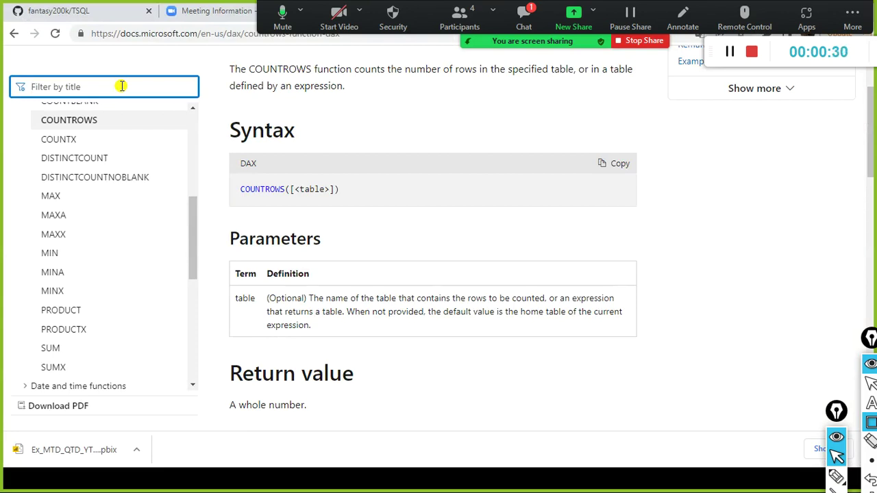
{"action": "type", "text": "generateseries"}
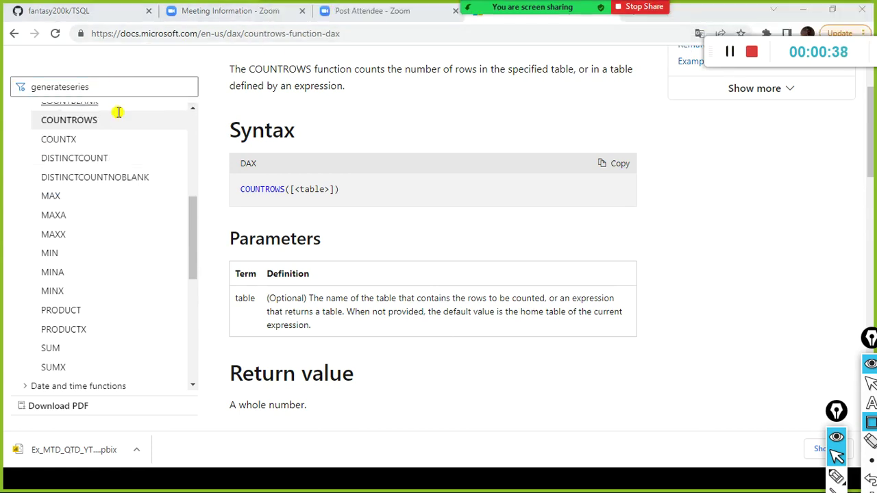
{"action": "scroll", "coordinate": [237, 248], "scroll_direction": "up", "scroll_amount": 2}
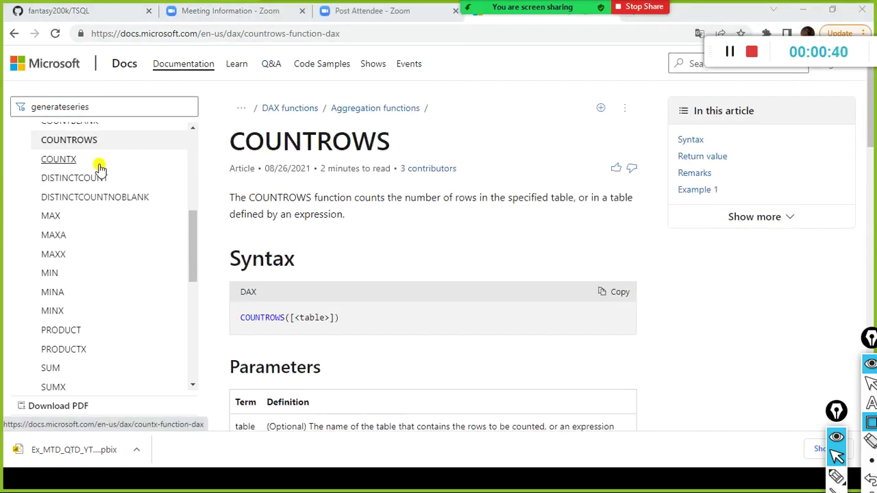
{"action": "scroll", "coordinate": [99, 171], "scroll_direction": "up", "scroll_amount": 3}
{"action": "left_click", "coordinate": [137, 108]}
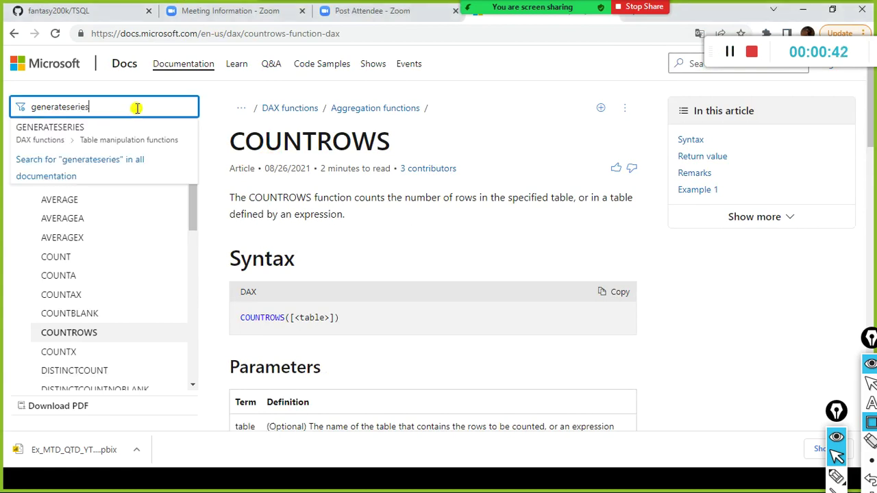
{"action": "left_click", "coordinate": [69, 130]}
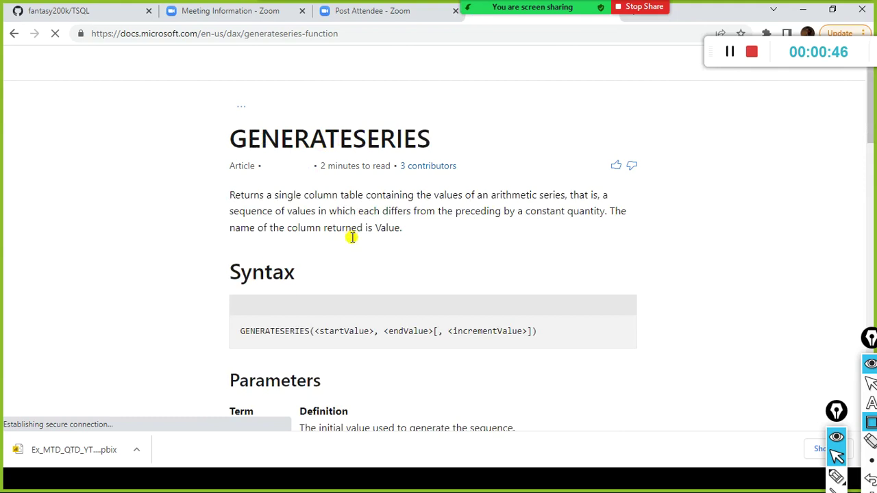
Review the GENERATESERIES article's description, syntax and parameter definitions
{"action": "scroll", "coordinate": [352, 239], "scroll_direction": "down", "scroll_amount": 2}
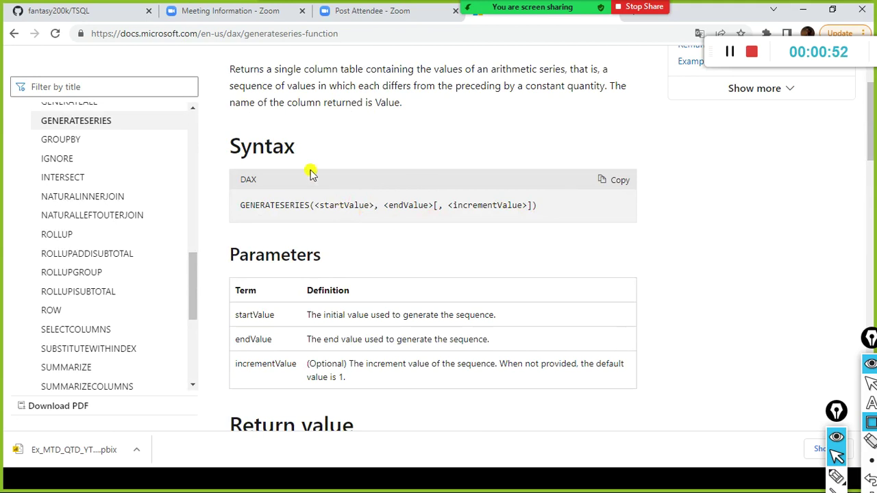
{"action": "scroll", "coordinate": [527, 229], "scroll_direction": "down", "scroll_amount": 2}
{"action": "scroll", "coordinate": [527, 229], "scroll_direction": "up", "scroll_amount": 2}
{"action": "key", "text": "alt+Tab"}
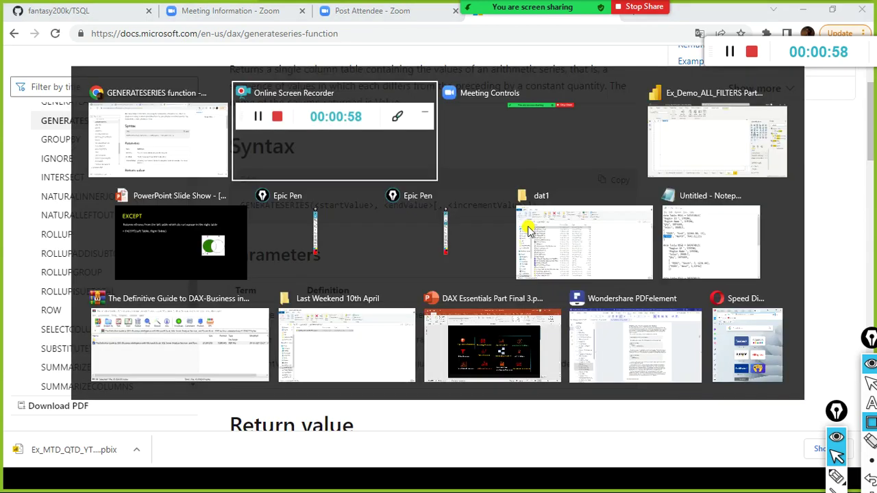
{"action": "key", "text": "alt+Tab"}
{"action": "key", "text": "alt+Tab"}
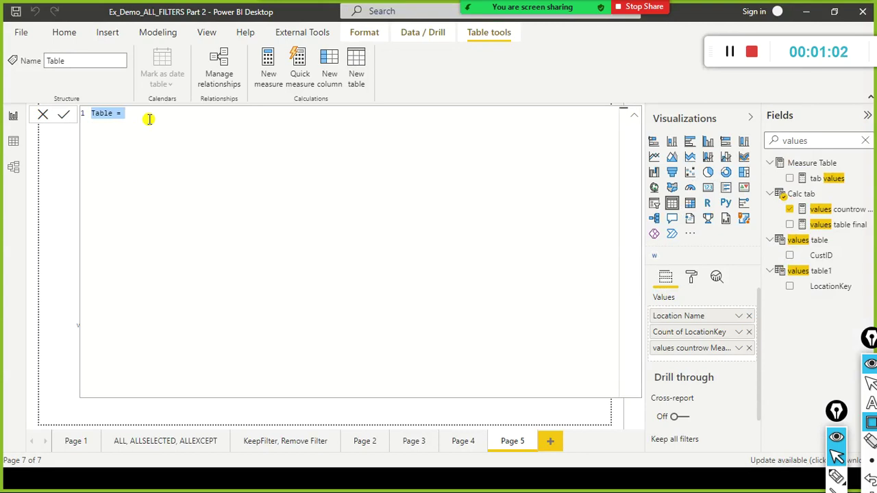
{"action": "key", "text": "alt+Tab"}
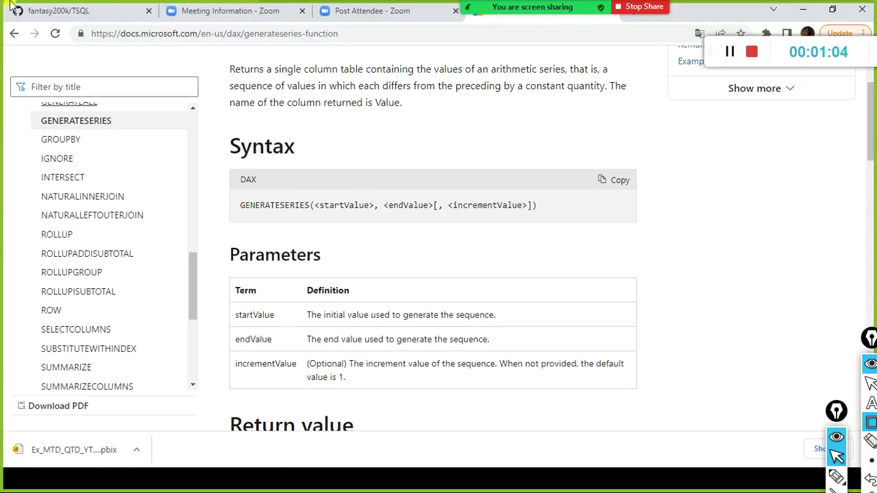
{"action": "scroll", "coordinate": [384, 142], "scroll_direction": "up", "scroll_amount": 3}
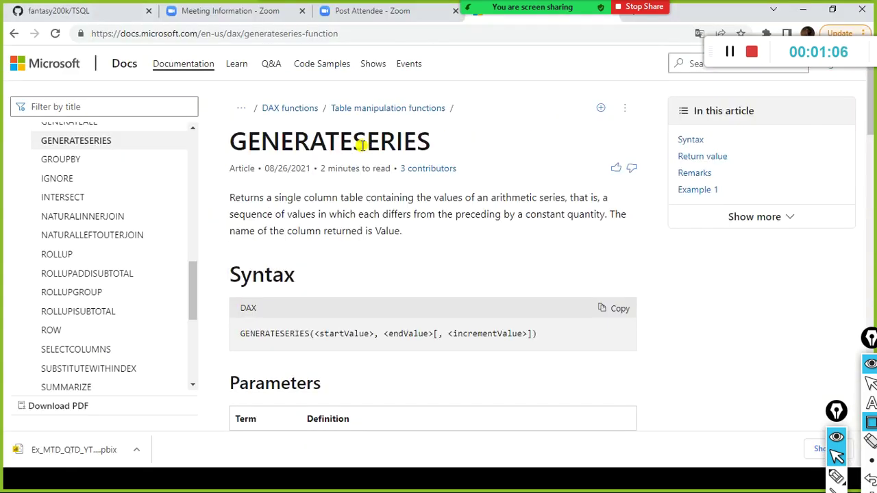
Switch back to Power BI Desktop and name the new calculated table generate series Table
{"action": "key", "text": "alt+Tab"}
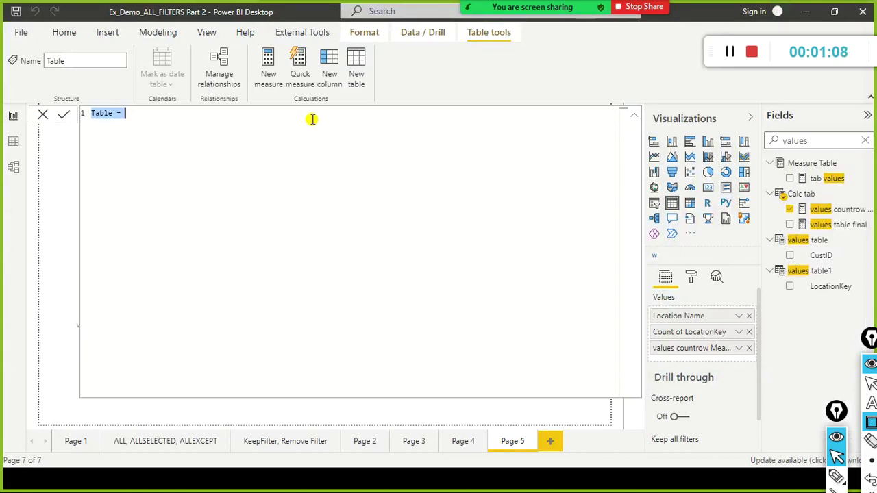
{"action": "left_click", "coordinate": [312, 119]}
{"action": "key", "text": "Home"}
{"action": "type", "text": "gene"}
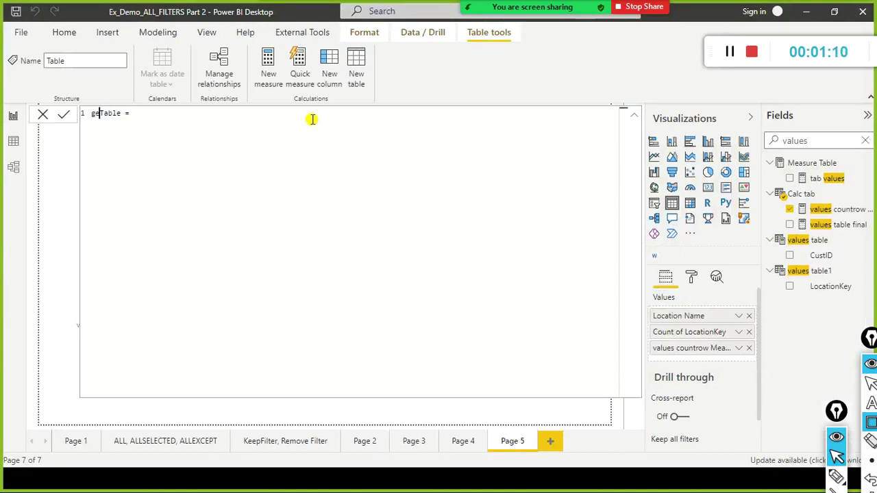
{"action": "type", "text": "rate series Table = "}
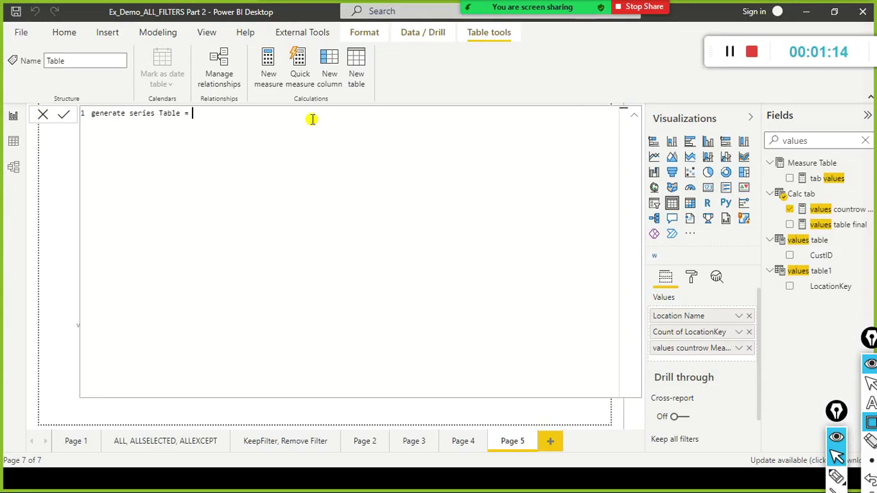
Define the table as GENERATESERIES(1.2, 2.4, 0.4), picking the function from the suggestions
{"action": "type", "text": "gene"}
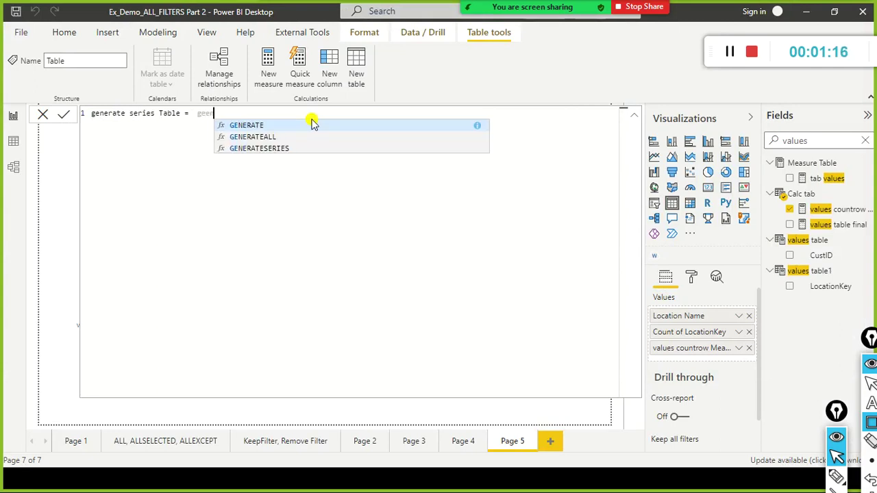
{"action": "type", "text": "ra"}
{"action": "key", "text": "Down"}
{"action": "key", "text": "Down"}
{"action": "key", "text": "Tab"}
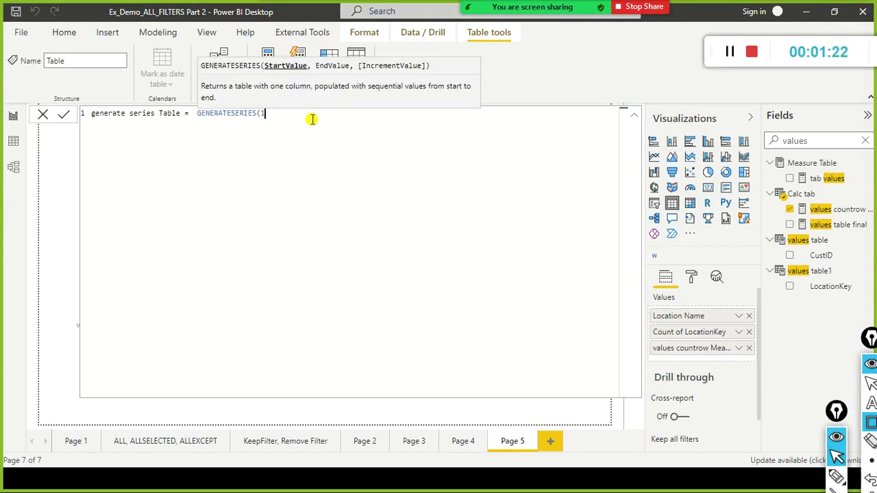
{"action": "type", "text": "1.2, 2.4, "}
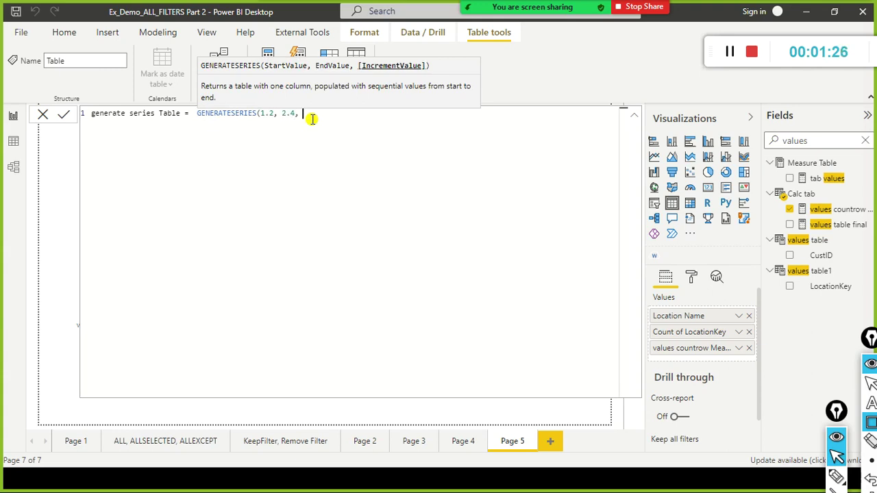
{"action": "type", "text": "0.4)"}
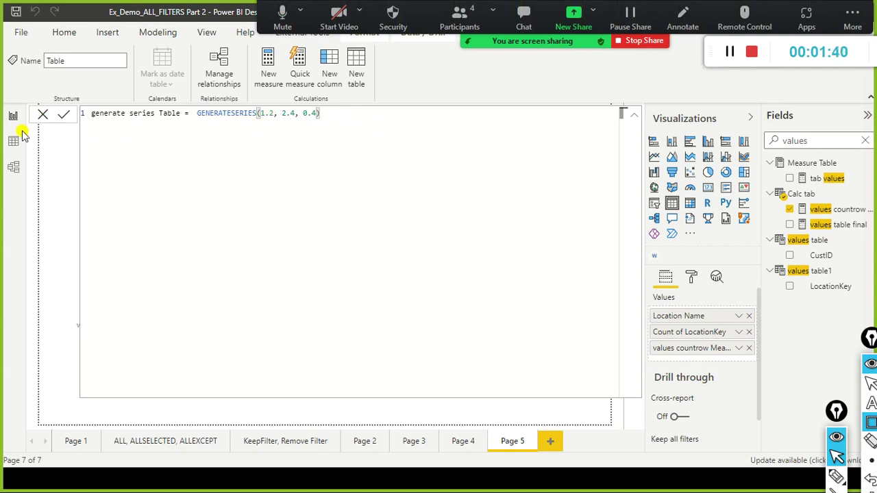
Show the data view and examine the generate series Table's rows and formula, comparing it with Table2
{"action": "left_click", "coordinate": [9, 147]}
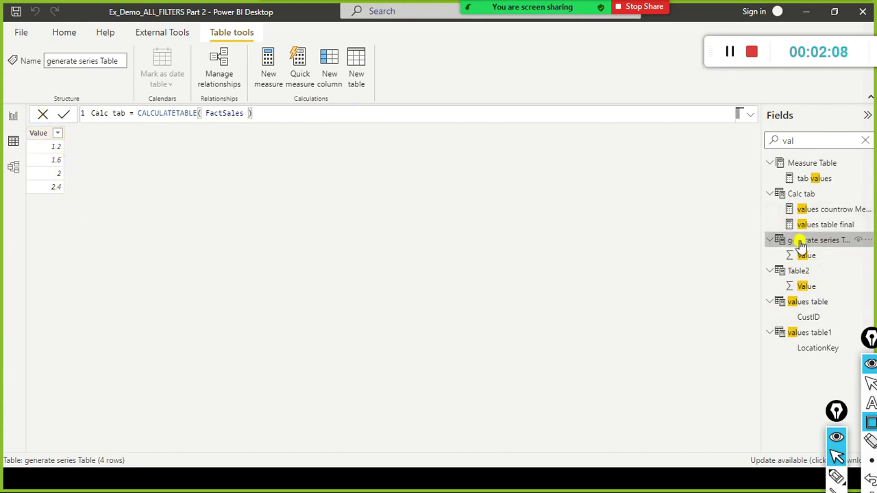
{"action": "left_click", "coordinate": [789, 273]}
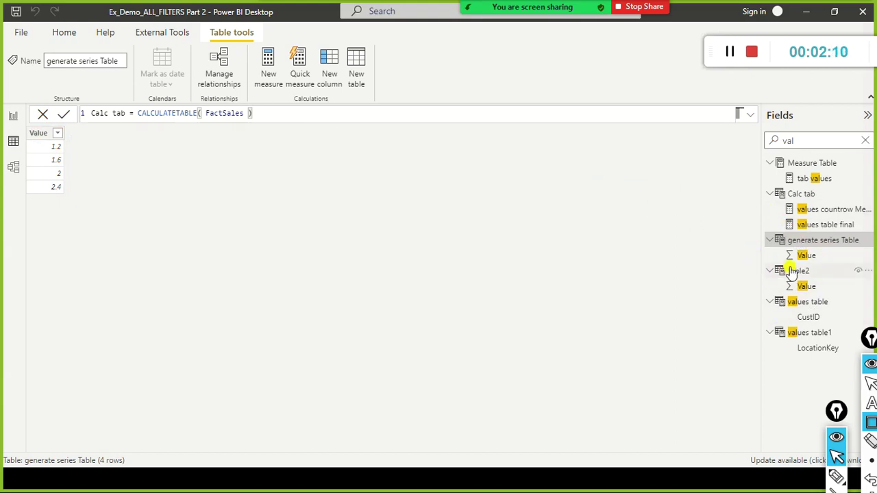
{"action": "left_click", "coordinate": [818, 243]}
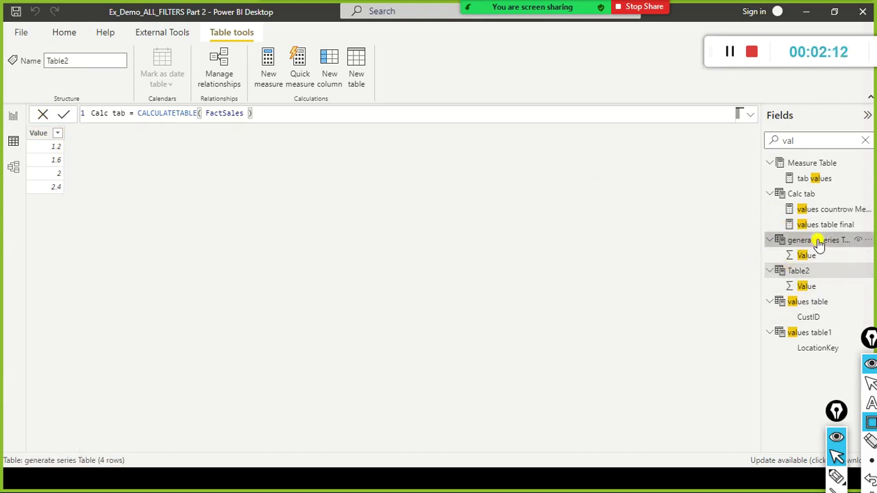
{"action": "left_click", "coordinate": [272, 113]}
{"action": "left_click", "coordinate": [300, 113]}
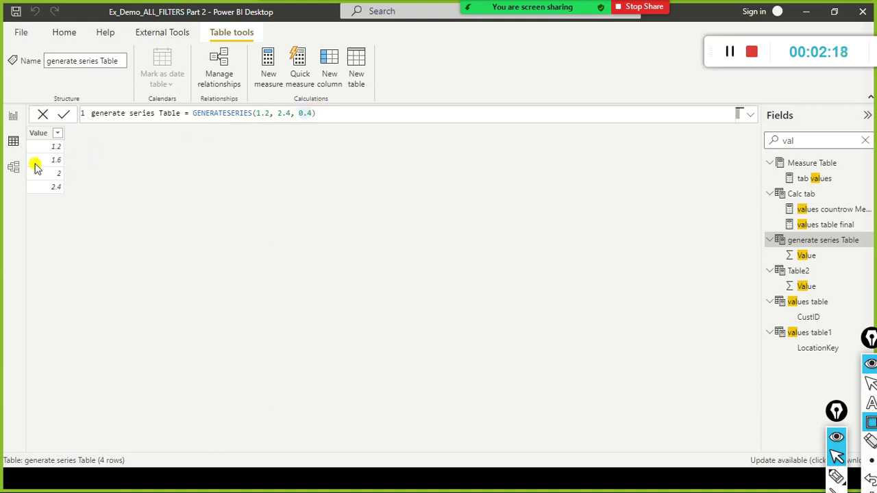
{"action": "left_click", "coordinate": [322, 115]}
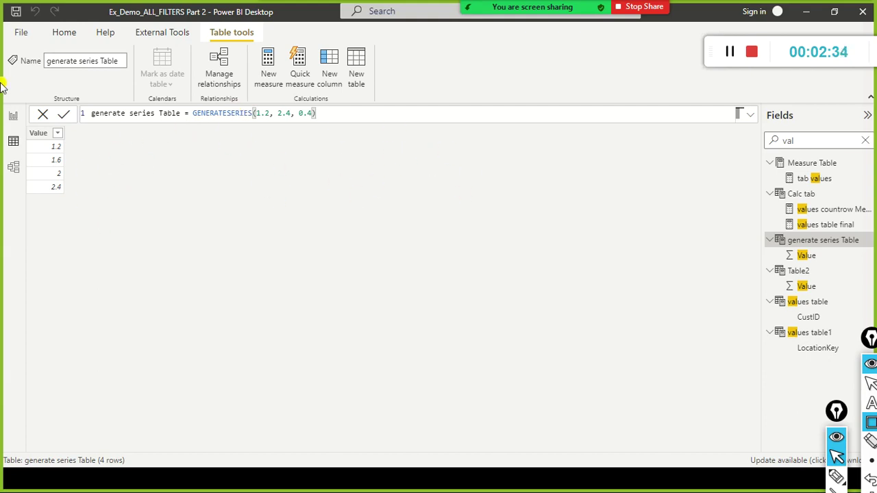
Return to the report view, then switch to the PowerPoint slide show and advance to the INTERSECT slide
{"action": "left_click", "coordinate": [13, 117]}
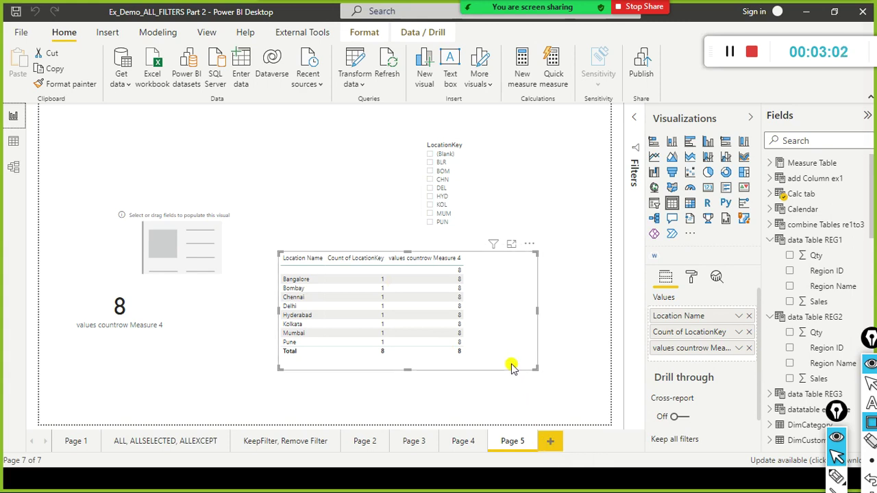
{"action": "key", "text": "super"}
{"action": "key", "text": "super"}
{"action": "key", "text": "alt+Tab"}
{"action": "key", "text": "Right"}
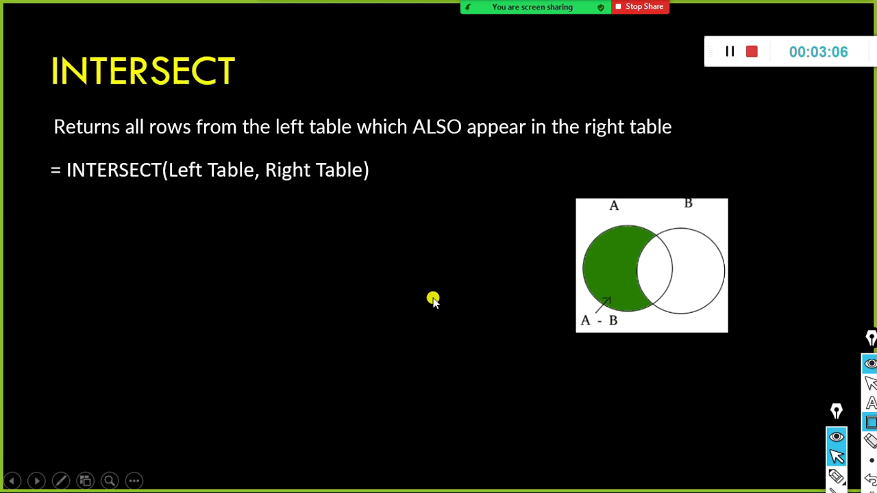
Search Windows for dax
{"action": "key", "text": "super"}
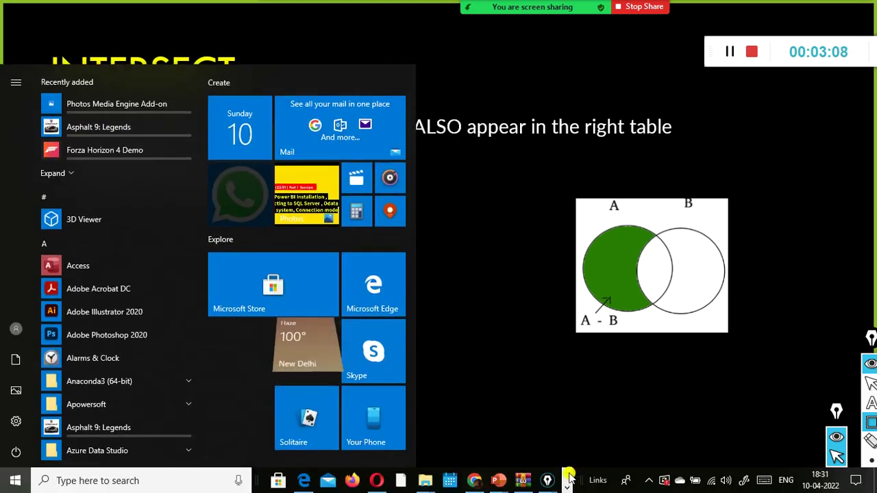
{"action": "left_click", "coordinate": [565, 485]}
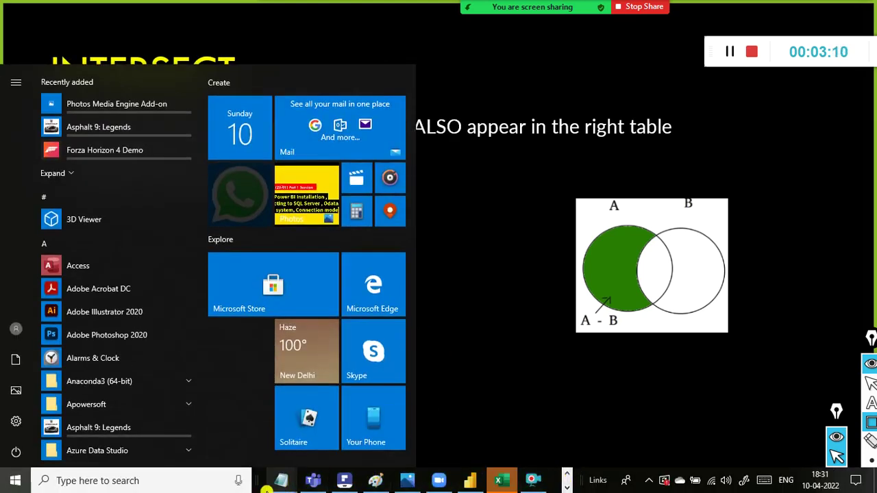
{"action": "left_click", "coordinate": [184, 482]}
{"action": "type", "text": "ddax"}
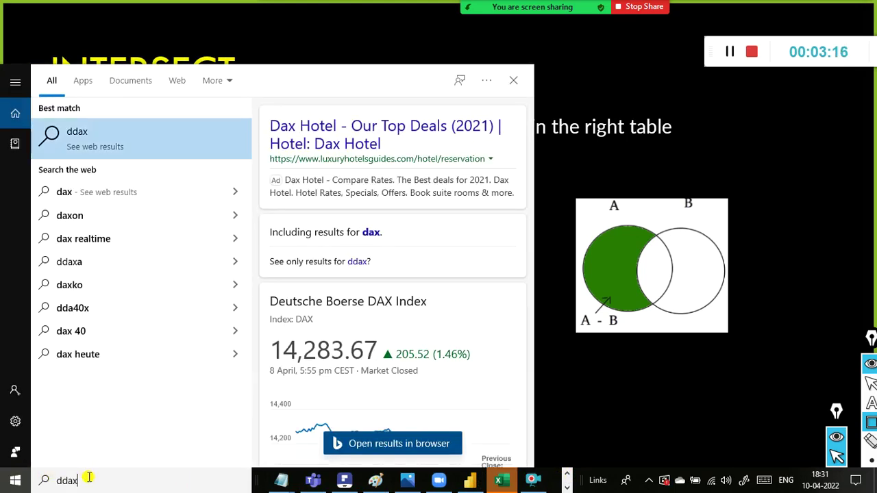
{"action": "left_click", "coordinate": [88, 478]}
{"action": "type", "text": "dax"}
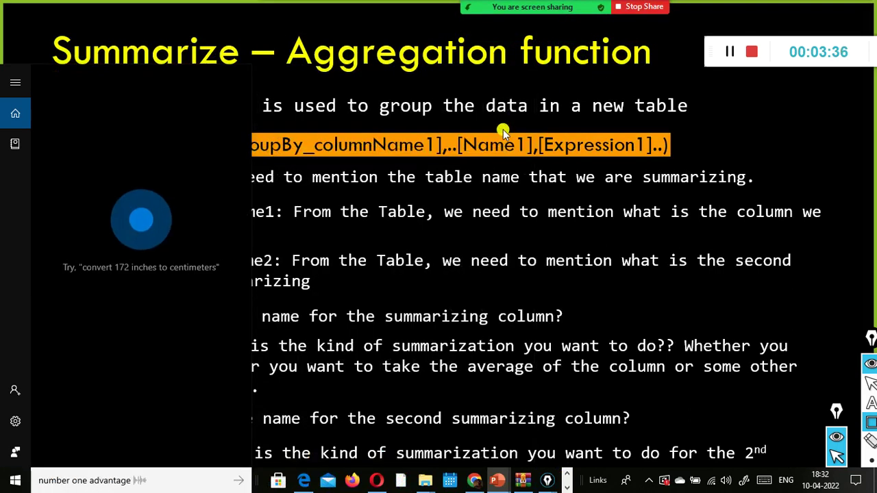
Switch back to the GENERATESERIES documentation page in Chrome
{"action": "key", "text": "alt+Tab"}
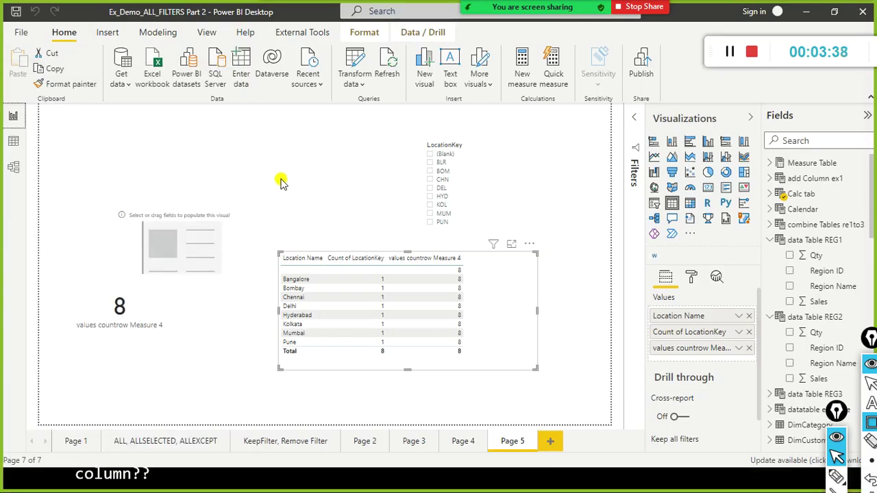
{"action": "key", "text": "alt+Tab"}
{"action": "key", "text": "alt+Tab"}
{"action": "key", "text": "Tab"}
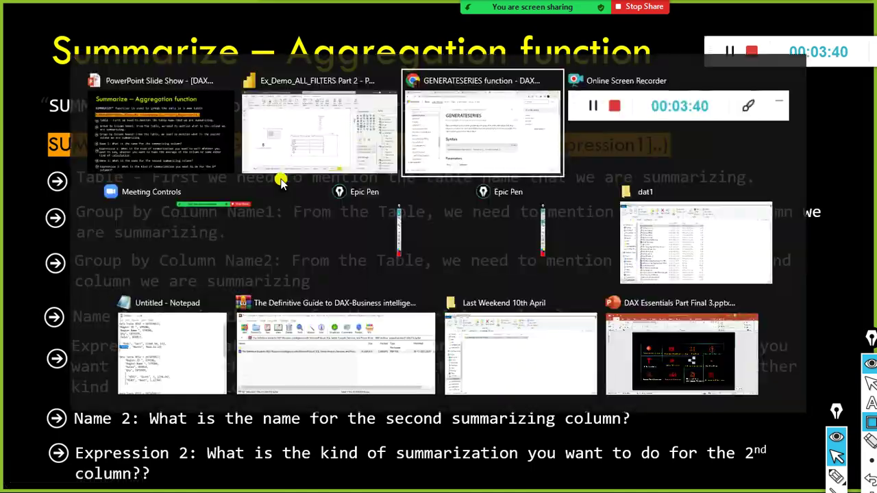
{"action": "key", "text": "super"}
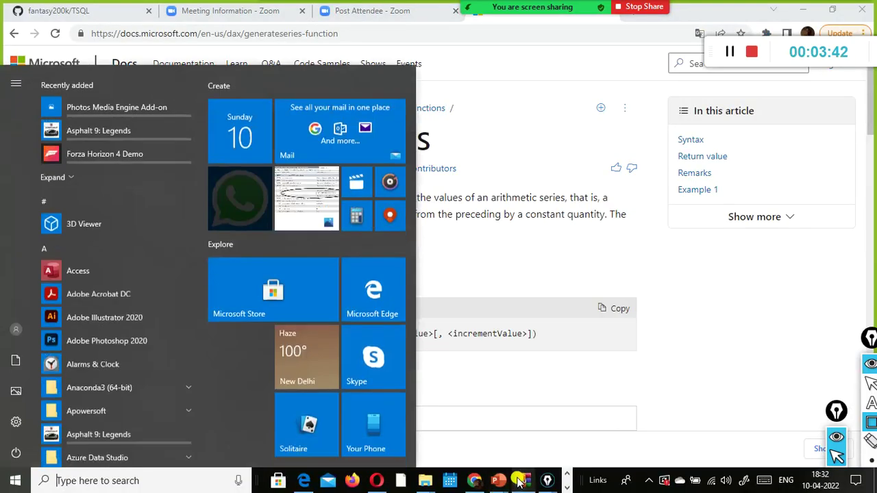
{"action": "left_click", "coordinate": [566, 487]}
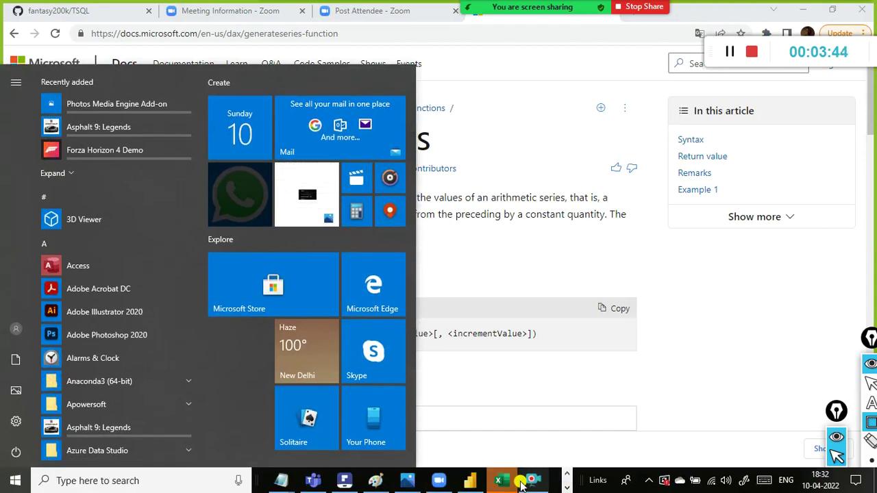
{"action": "left_click", "coordinate": [532, 482]}
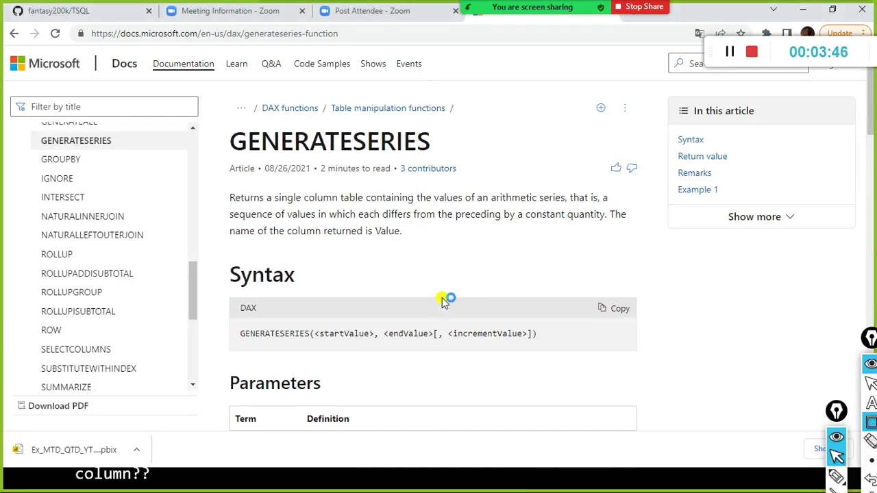
{"action": "key", "text": "super"}
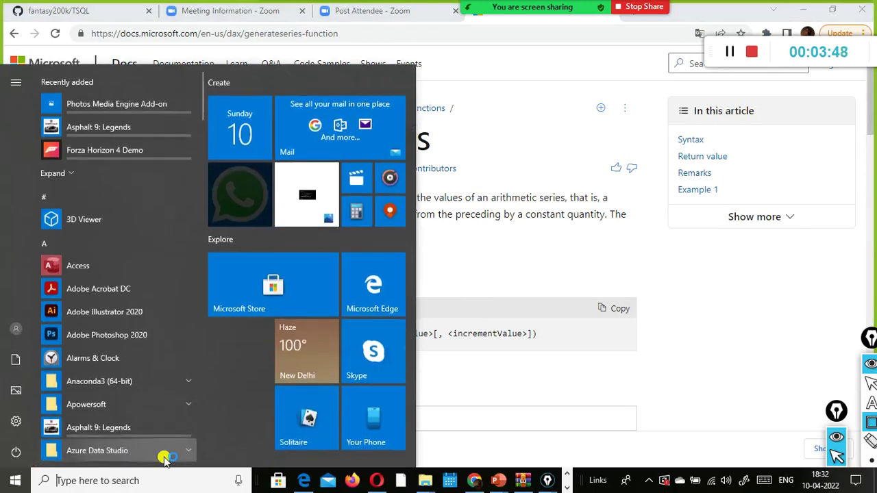
{"action": "left_click", "coordinate": [171, 478]}
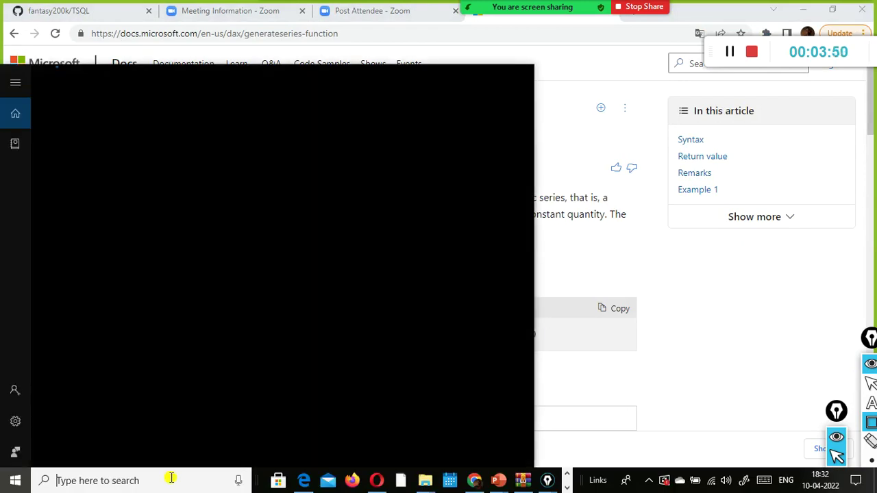
{"action": "mouse_move", "coordinate": [585, 4]}
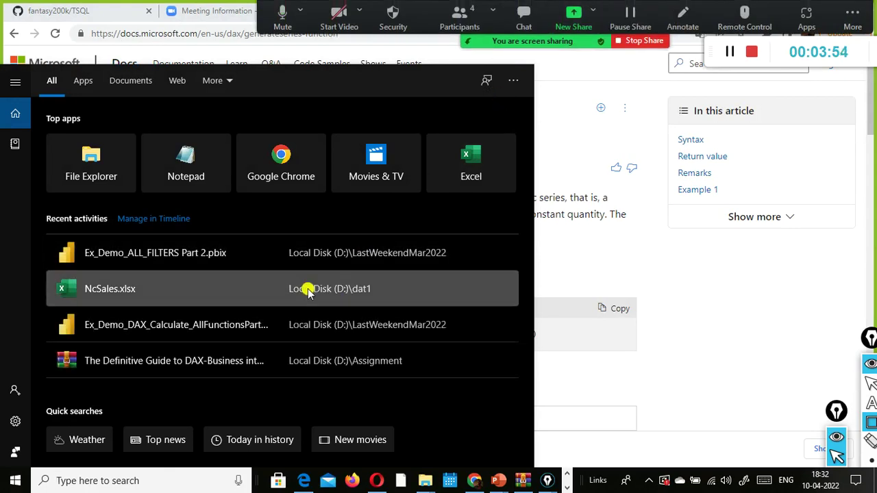
{"action": "type", "text": "dax"}
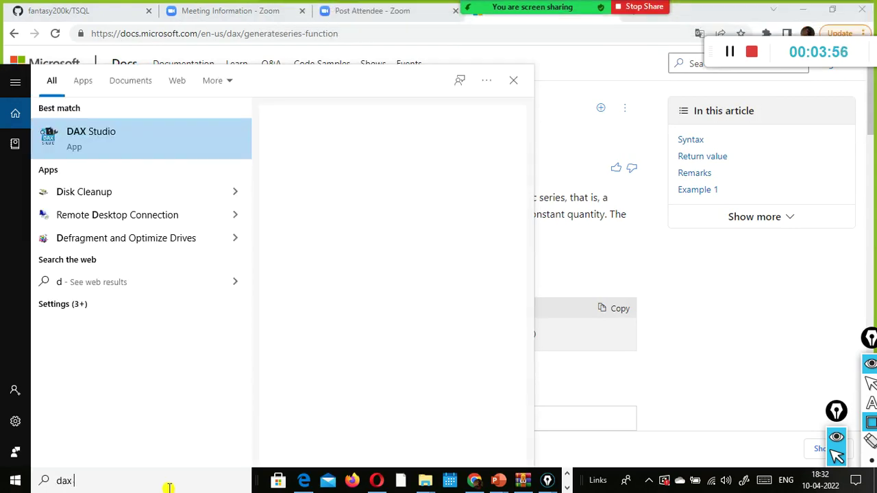
{"action": "left_click", "coordinate": [566, 486]}
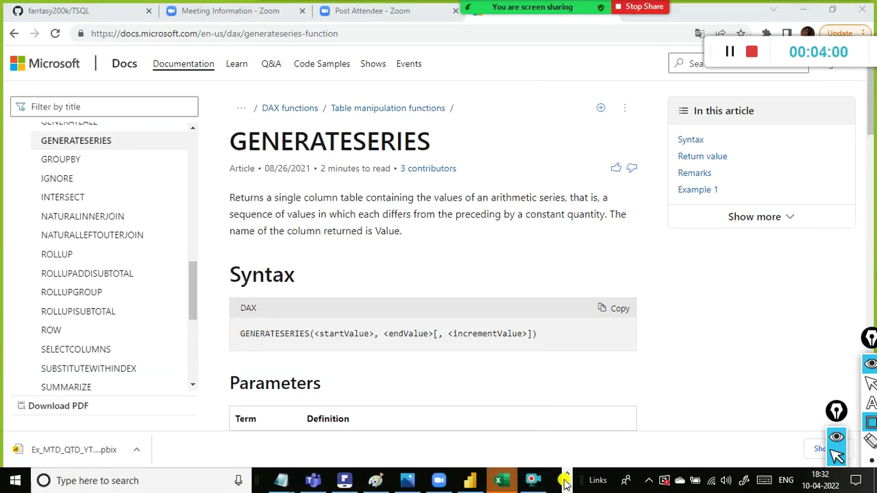
Search Windows for "dax stu" and launch DAX Studio
{"action": "left_click", "coordinate": [174, 479]}
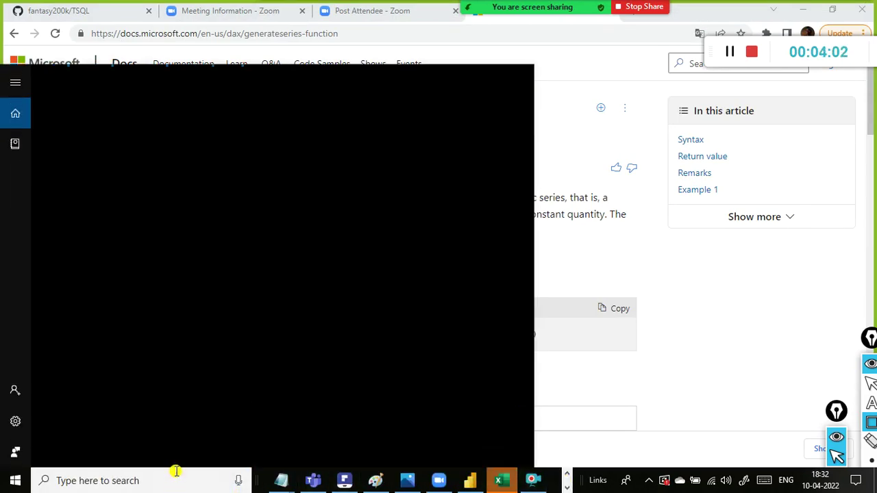
{"action": "type", "text": "dd"}
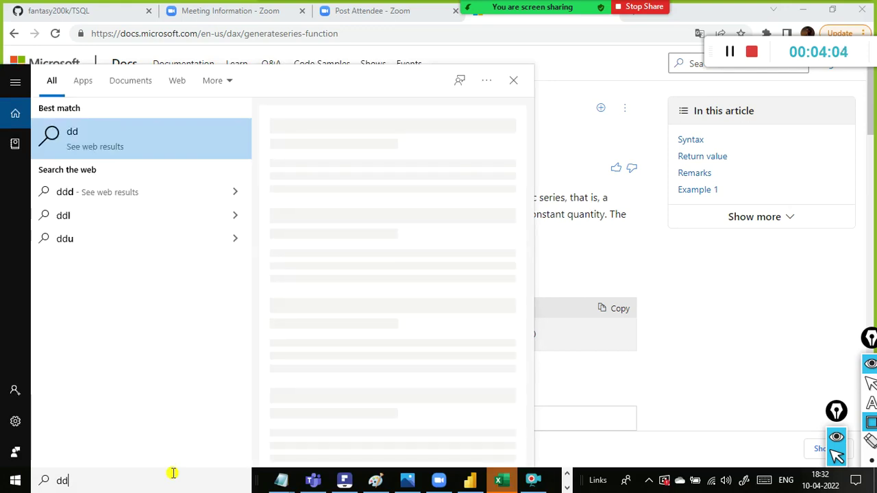
{"action": "type", "text": "ax stu"}
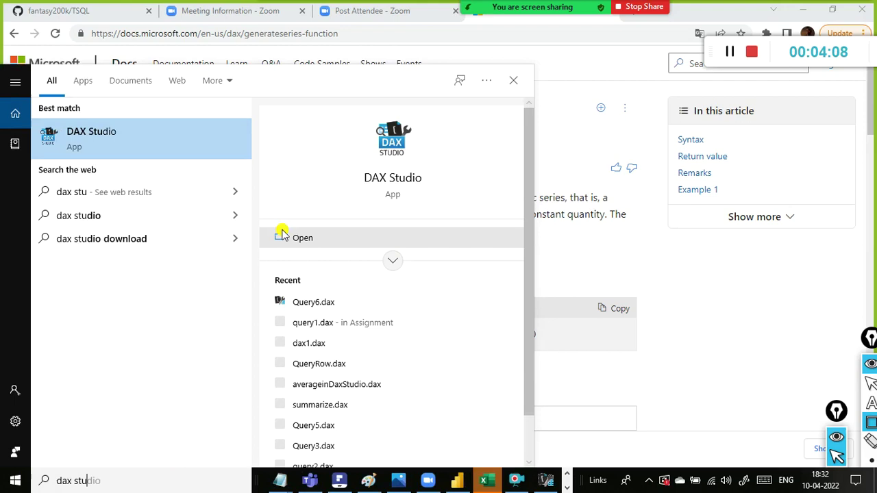
{"action": "left_click", "coordinate": [288, 238]}
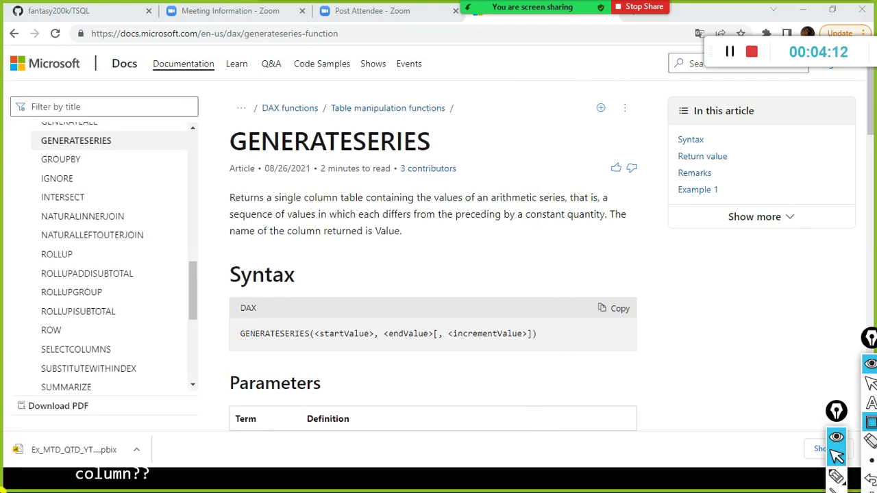
{"action": "mouse_move", "coordinate": [853, 31]}
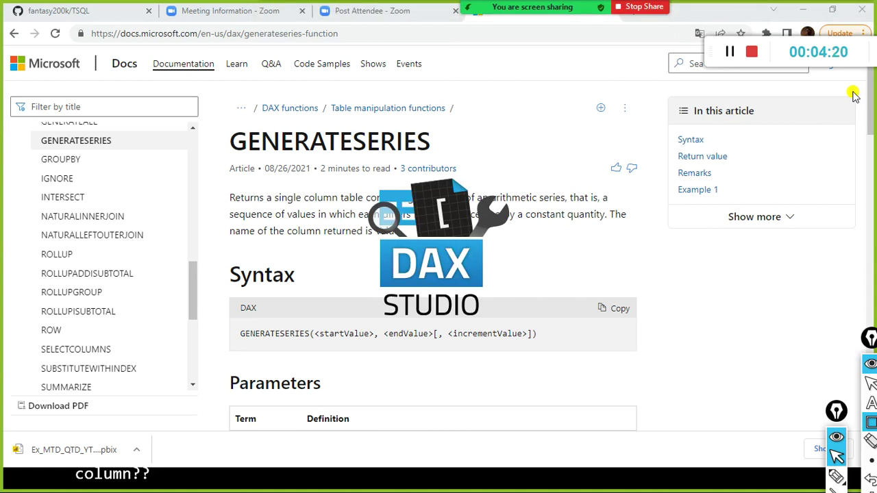
{"action": "key", "text": "alt+Tab"}
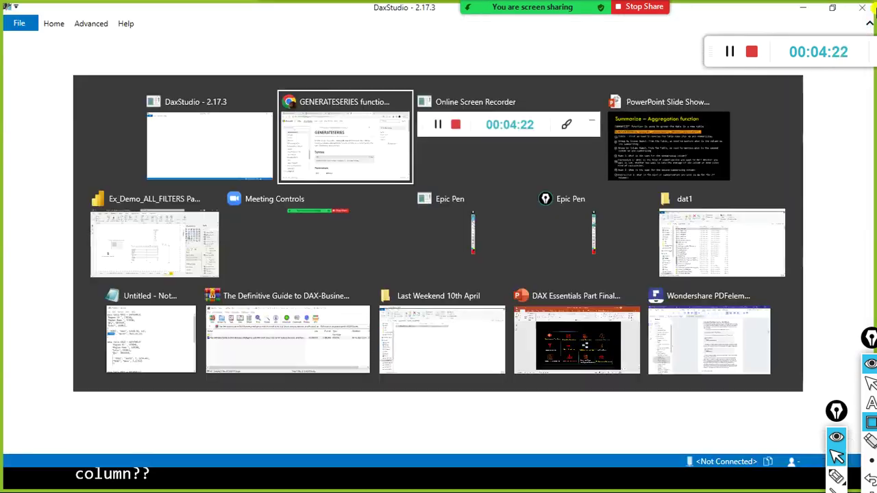
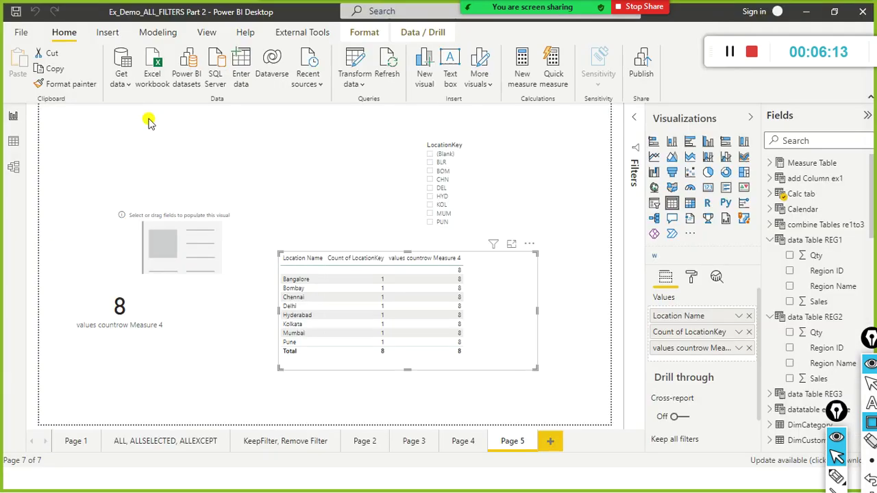
Switch between Power BI Desktop and DAX Studio to compare the model's tables in the metadata and fields lists
{"action": "key", "text": "alt+Tab"}
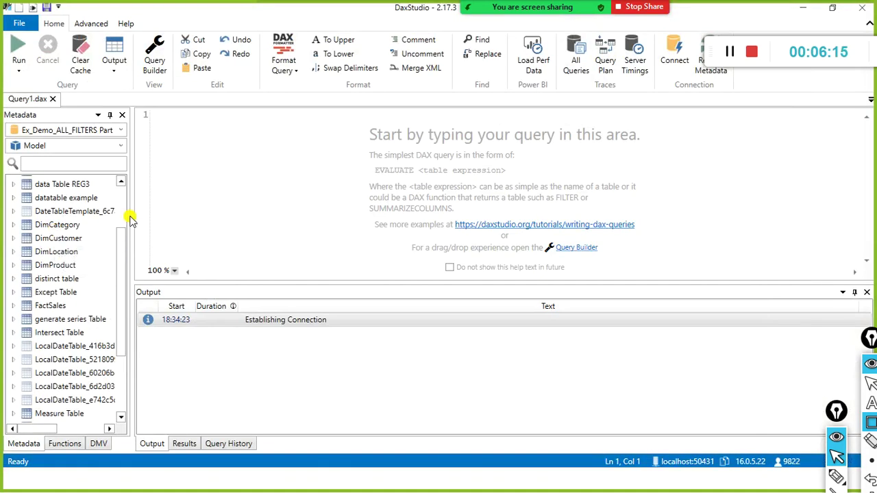
{"action": "left_click_drag", "start_coordinate": [121, 235], "coordinate": [123, 195]}
{"action": "key", "text": "alt+Tab"}
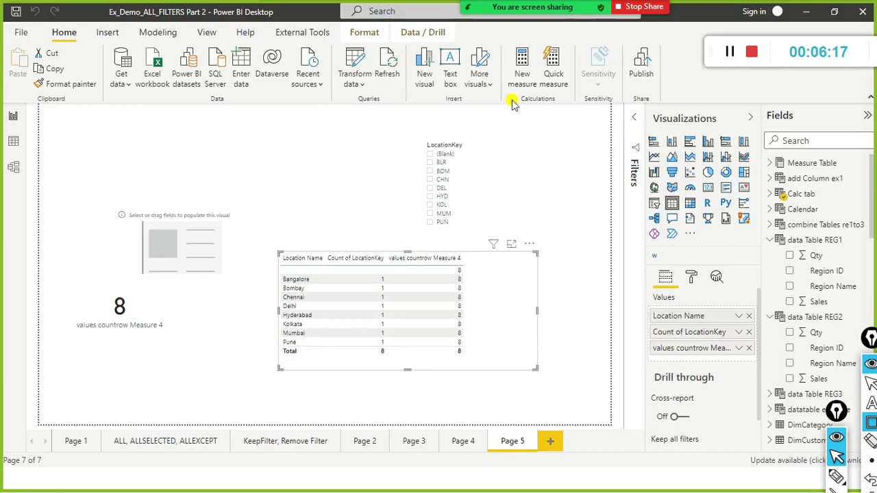
{"action": "key", "text": "alt+Tab"}
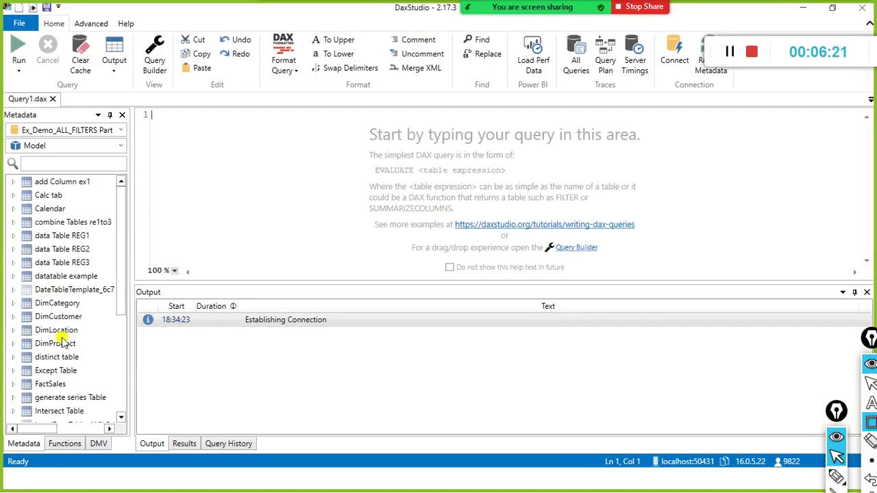
{"action": "key", "text": "alt+Tab"}
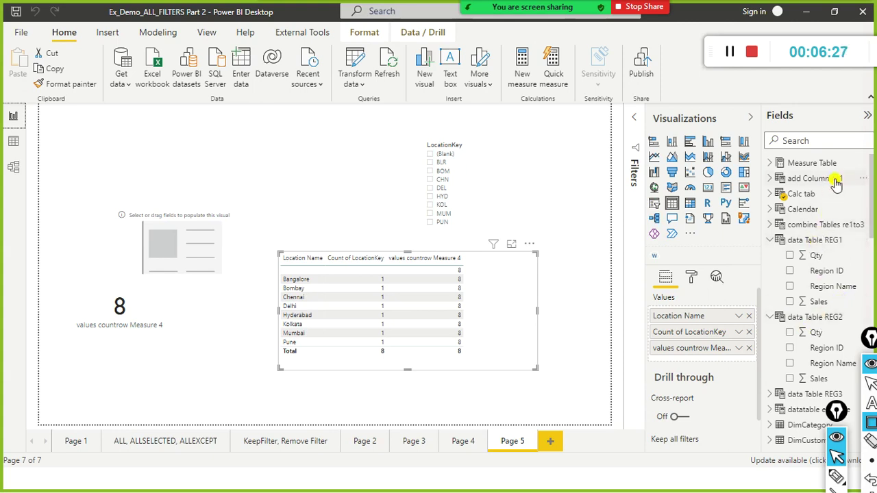
{"action": "scroll", "coordinate": [835, 182], "scroll_direction": "down", "scroll_amount": 5}
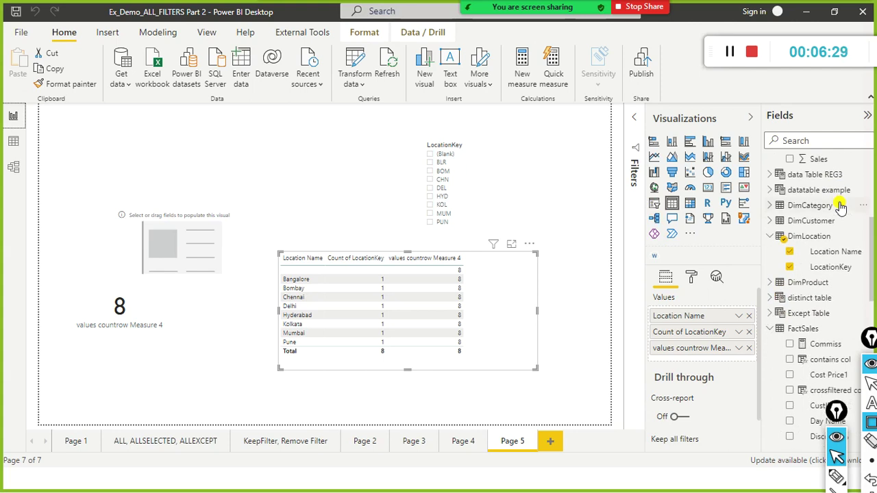
Review Power BI's modeling commands and the options offered for Measure Table, such as new measure and new column
{"action": "left_click", "coordinate": [154, 32]}
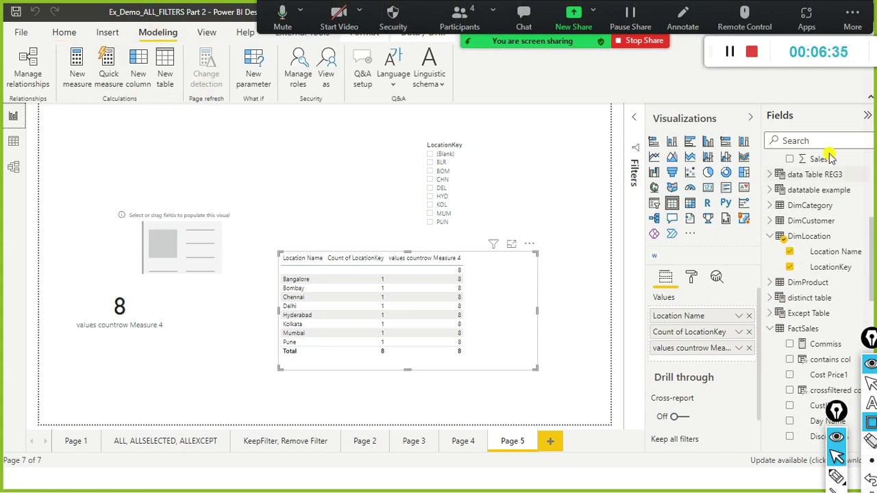
{"action": "scroll", "coordinate": [849, 164], "scroll_direction": "up", "scroll_amount": 4}
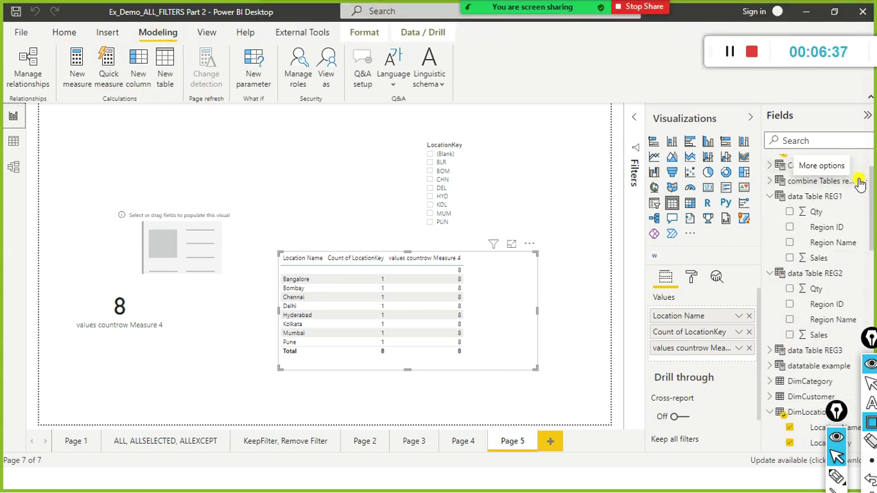
{"action": "scroll", "coordinate": [853, 168], "scroll_direction": "up", "scroll_amount": 2}
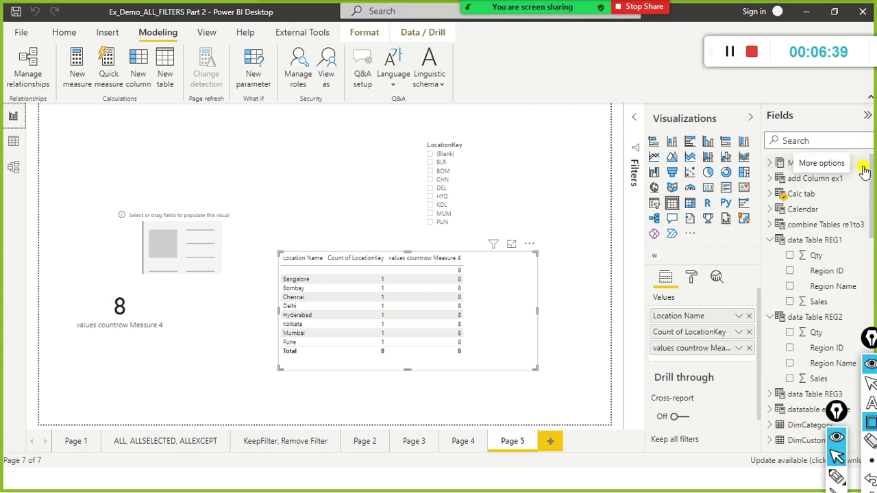
{"action": "left_click", "coordinate": [864, 170]}
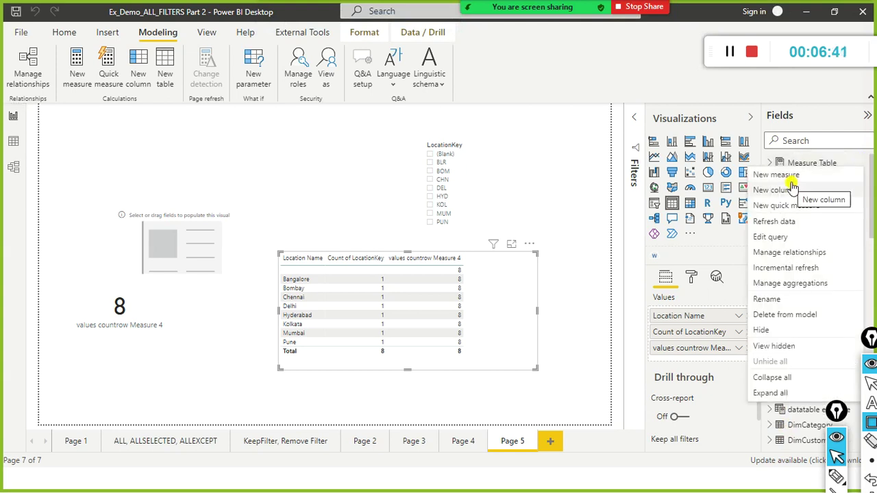
{"action": "left_click", "coordinate": [202, 70]}
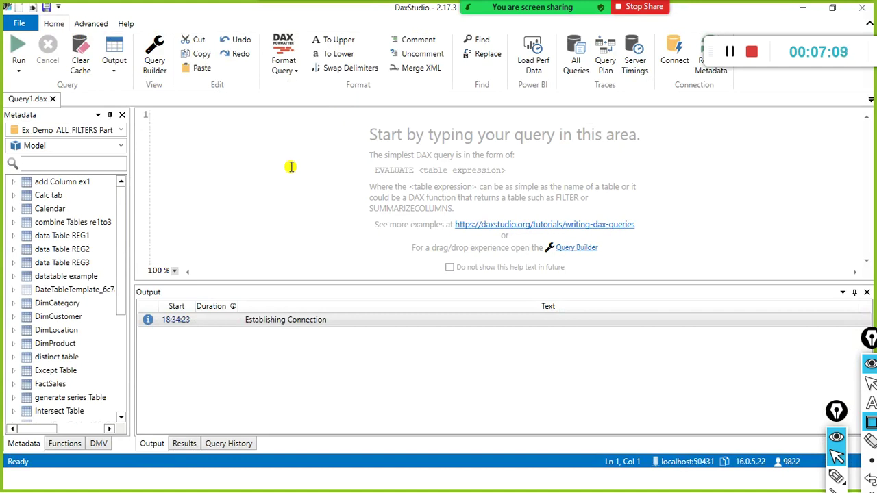
In DAX Studio, start the query with EVALUATE followed by opening and closing curly braces on separate lines
{"action": "type", "text": "EVA"}
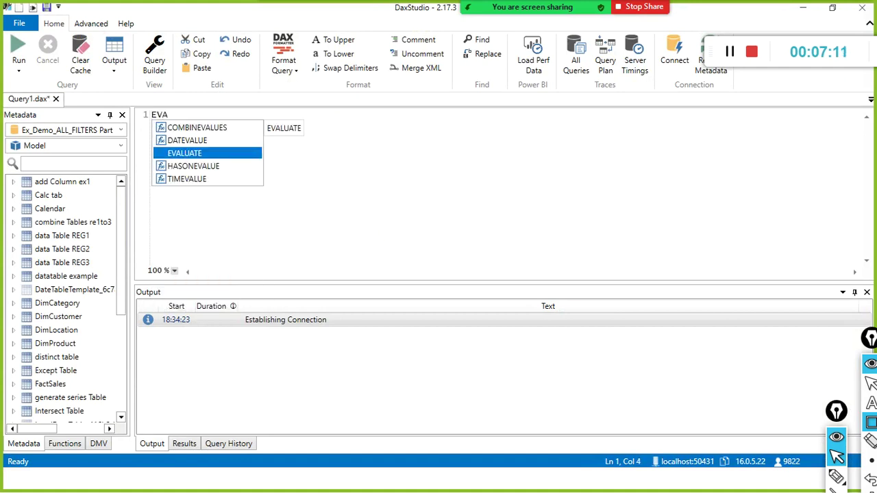
{"action": "type", "text": "LUATE"}
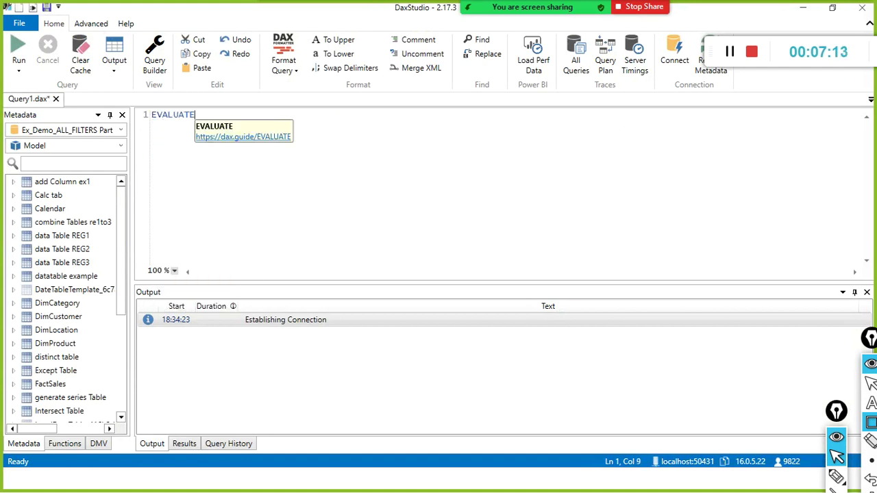
{"action": "key", "text": "Return"}
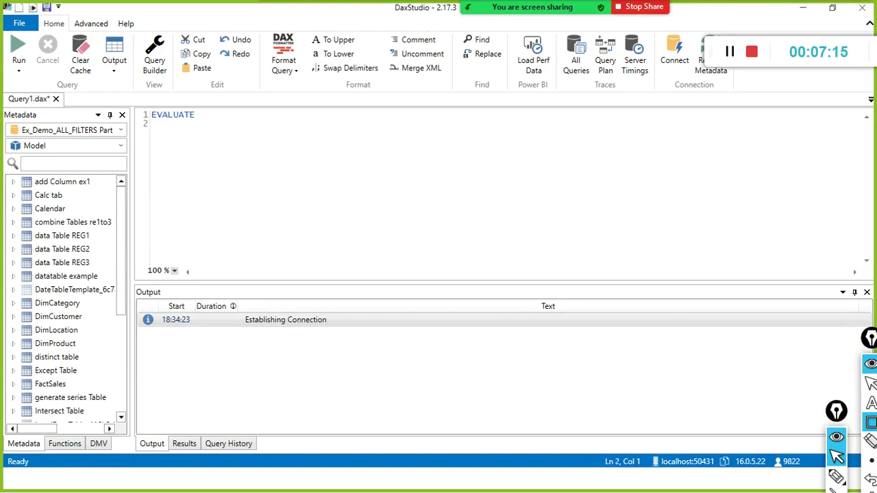
{"action": "type", "text": "{"}
{"action": "key", "text": "Return"}
{"action": "key", "text": "Return"}
{"action": "type", "text": "}"}
{"action": "key", "text": "Up"}
{"action": "key", "text": "Return"}
{"action": "key", "text": "Up"}
Inside the braces, begin a SUMMARIZE function with FactSales as its table argument, followed by a comma
{"action": "type", "text": "summ"}
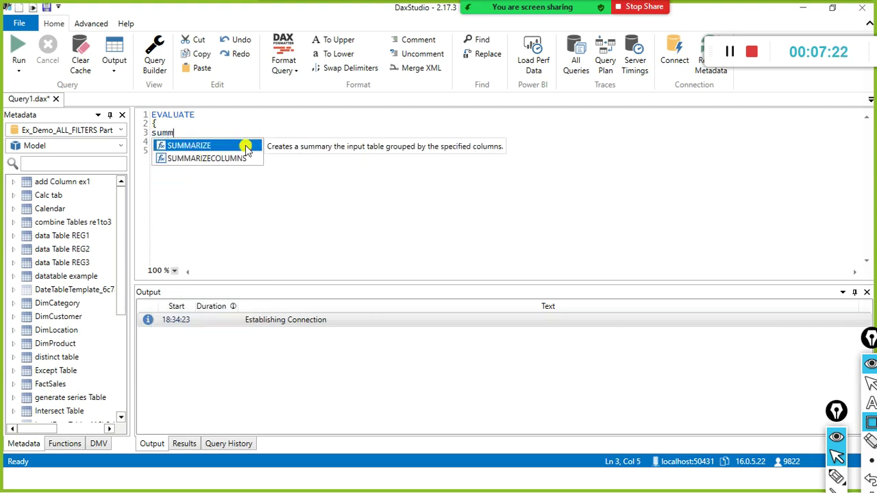
{"action": "double_click", "coordinate": [246, 149]}
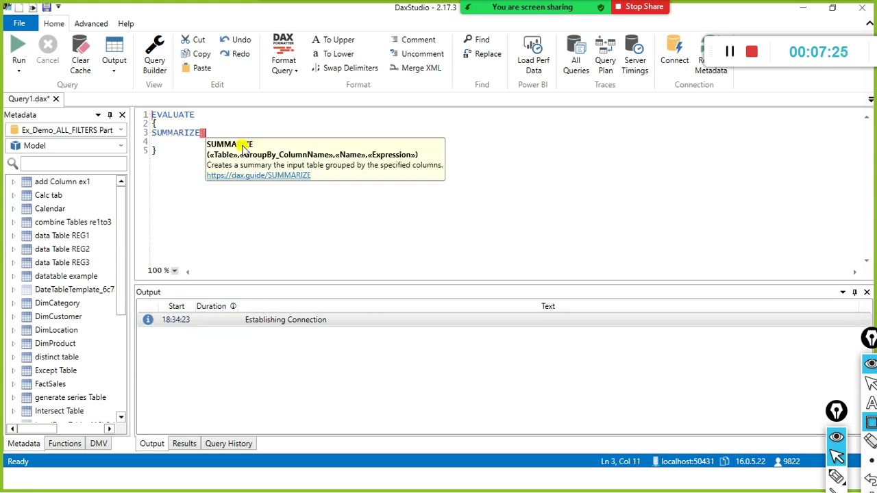
{"action": "type", "text": "fac"}
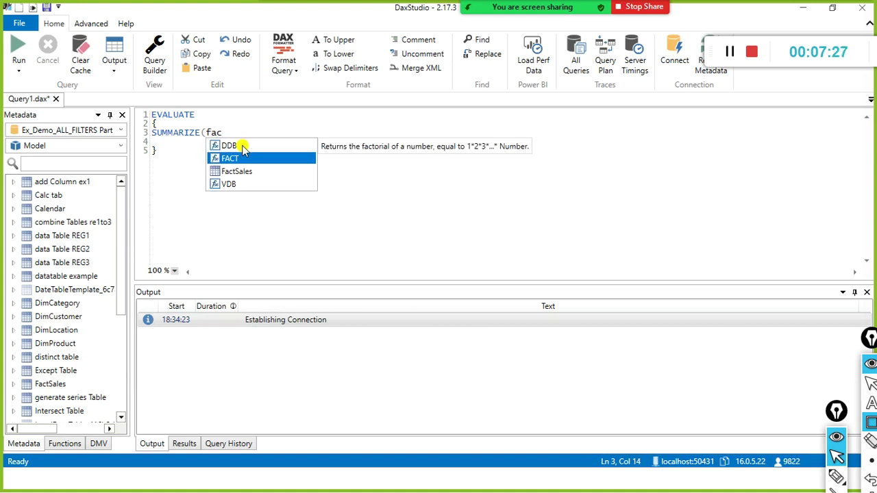
{"action": "key", "text": "Down"}
{"action": "key", "text": "Return"}
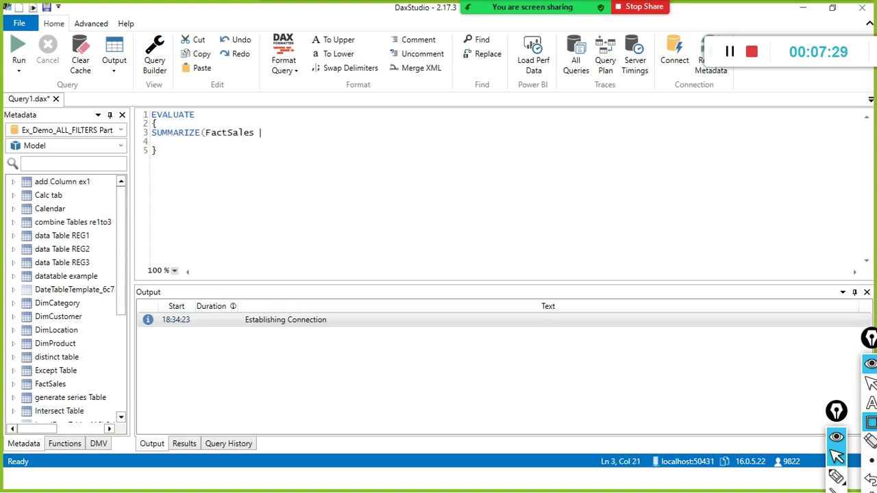
{"action": "type", "text": "fac"}
{"action": "key", "text": "BackSpace"}
{"action": "key", "text": "BackSpace"}
{"action": "key", "text": "BackSpace"}
{"action": "key", "text": "BackSpace"}
{"action": "key", "text": "BackSpace"}
{"action": "type", "text": "s,"}
Add FactSales[LocationKey] on a new line as the grouping column of SUMMARIZE
{"action": "key", "text": "Return"}
{"action": "type", "text": "factsale"}
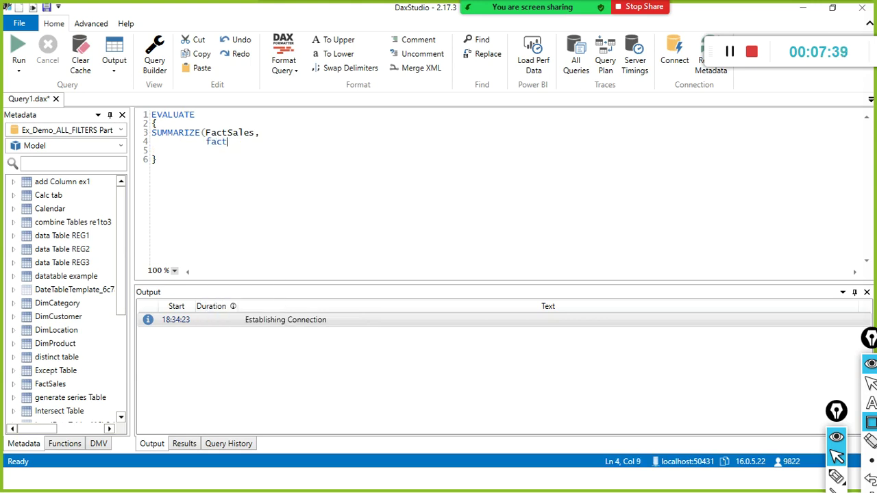
{"action": "type", "text": "s"}
{"action": "key", "text": "BackSpace"}
{"action": "type", "text": "eses"}
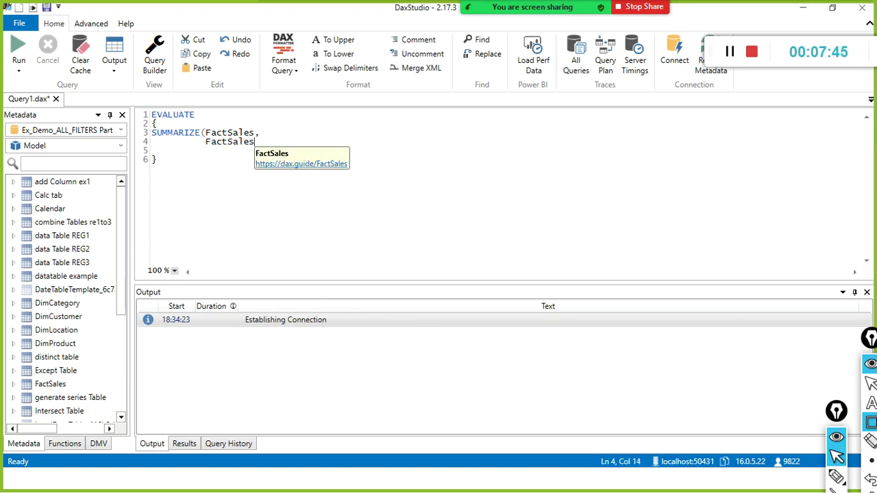
{"action": "type", "text": "["}
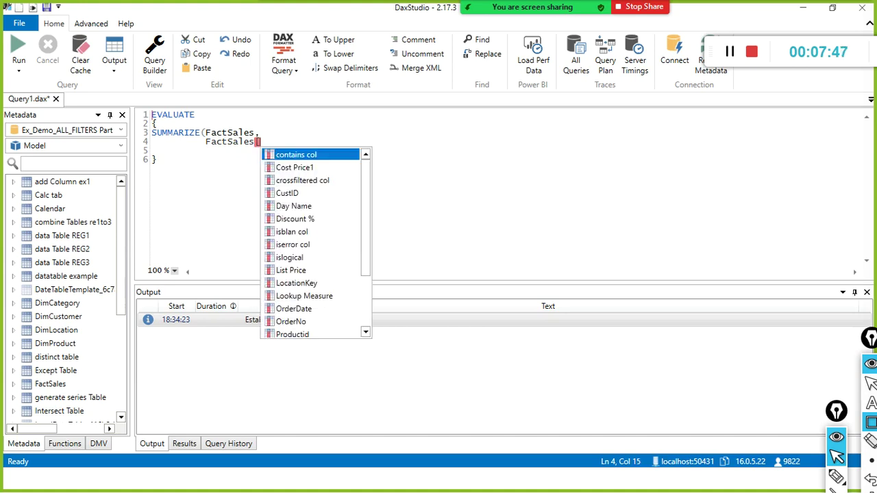
{"action": "type", "text": "loc"}
{"action": "key", "text": "Tab"}
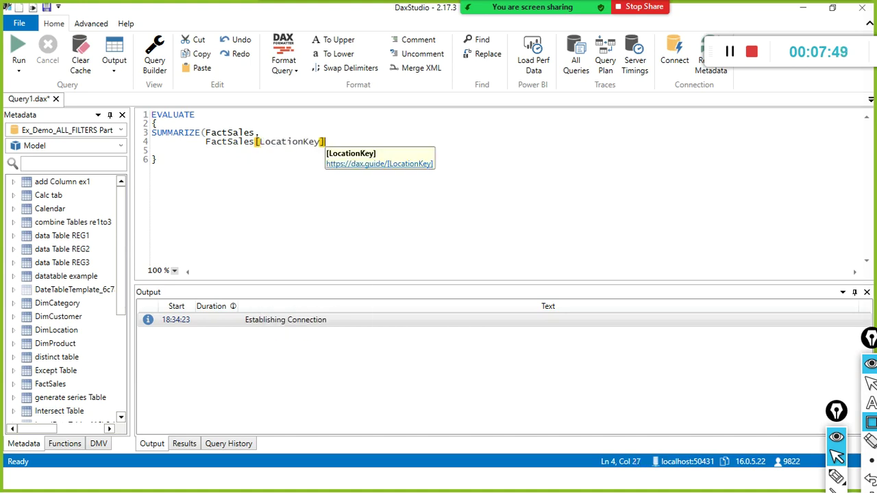
Add "Total Sales" on a new line after the LocationKey grouping column as the new column's name, followed by a comma
{"action": "type", "text": ","}
{"action": "key", "text": "Return"}
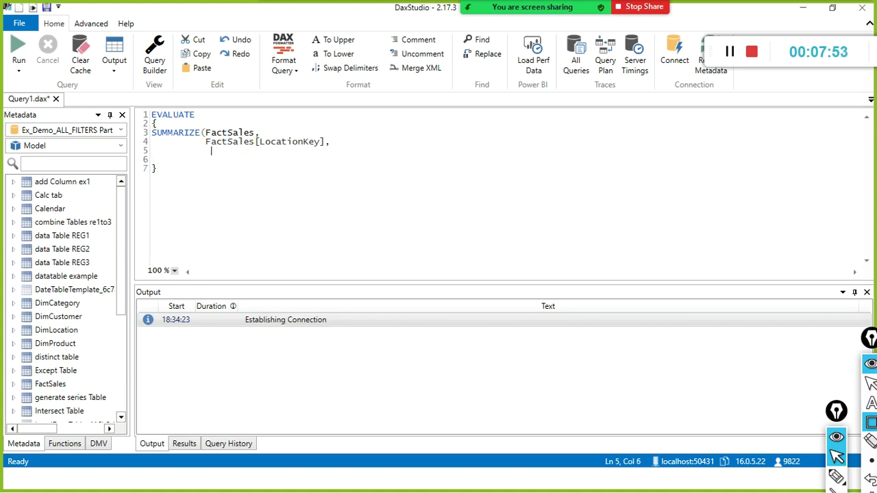
{"action": "type", "text": "\"Total Sals"}
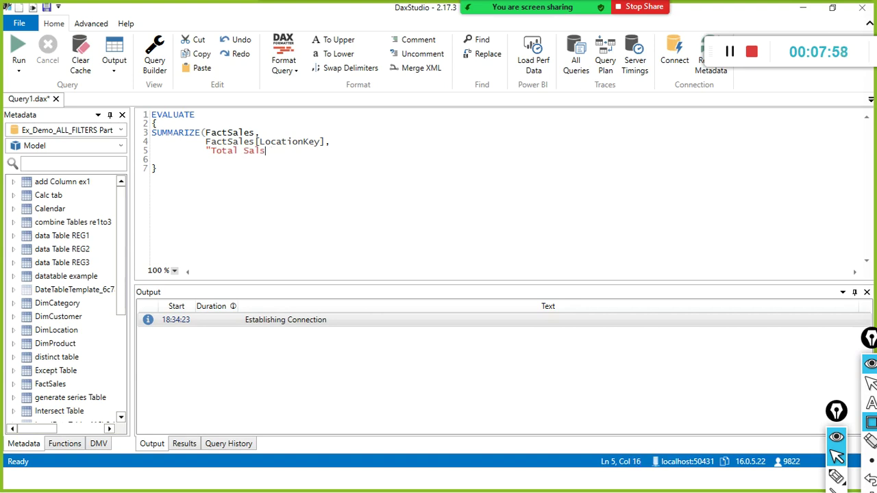
{"action": "key", "text": "BackSpace"}
{"action": "type", "text": "es\""}
{"action": "key", "text": "Return"}
{"action": "key", "text": "Tab"}
{"action": "key", "text": "Up"}
{"action": "key", "text": "Home"}
{"action": "key", "text": "End"}
{"action": "type", "text": ","}
Enter factsales[Sales Amount] on the line below as the expression for the Total Sales column
{"action": "left_click", "coordinate": [206, 159]}
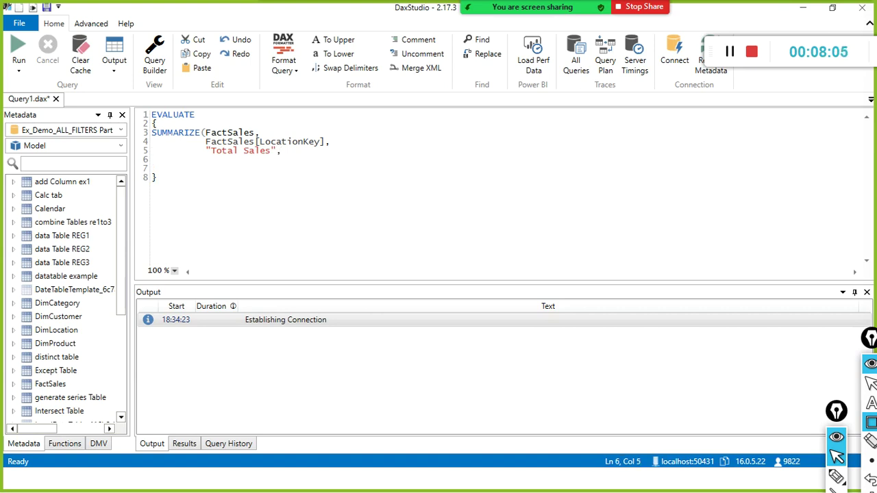
{"action": "type", "text": "factsale"}
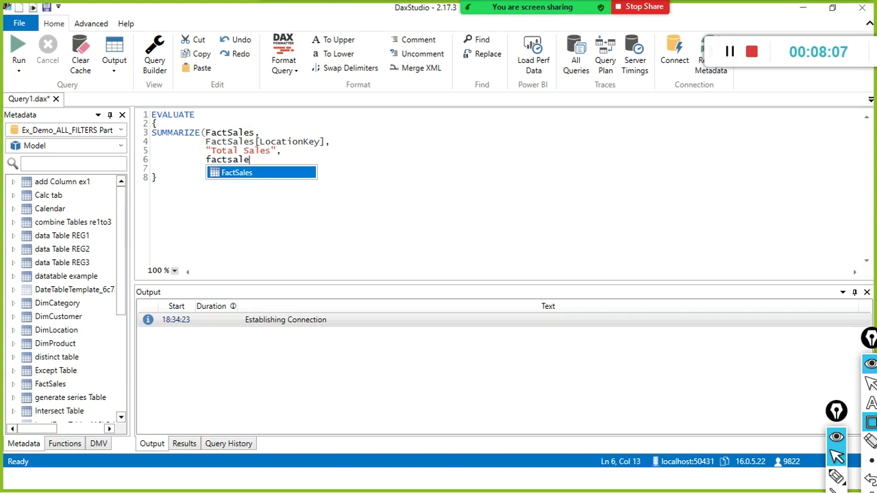
{"action": "type", "text": "s"}
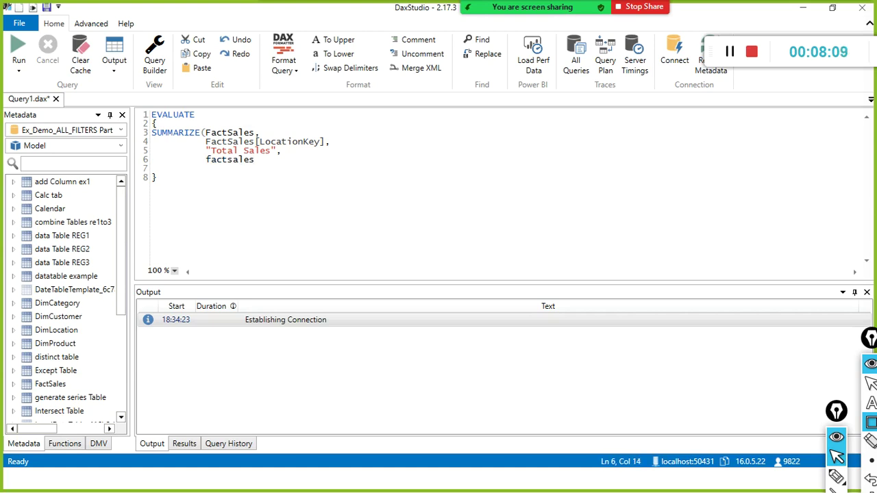
{"action": "type", "text": "es[Sa"}
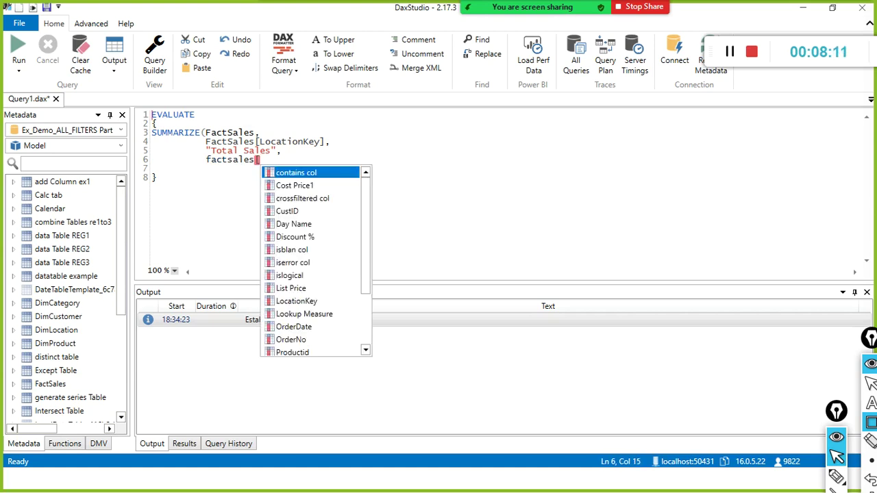
{"action": "key", "text": "Tab"}
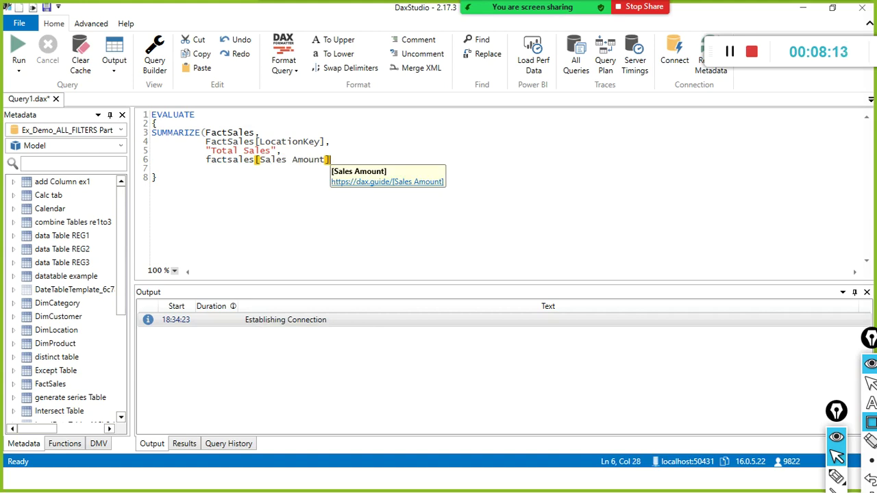
Replace the curly braces around the SUMMARIZE expression with an opening and a closing parenthesis
{"action": "left_click", "coordinate": [152, 169]}
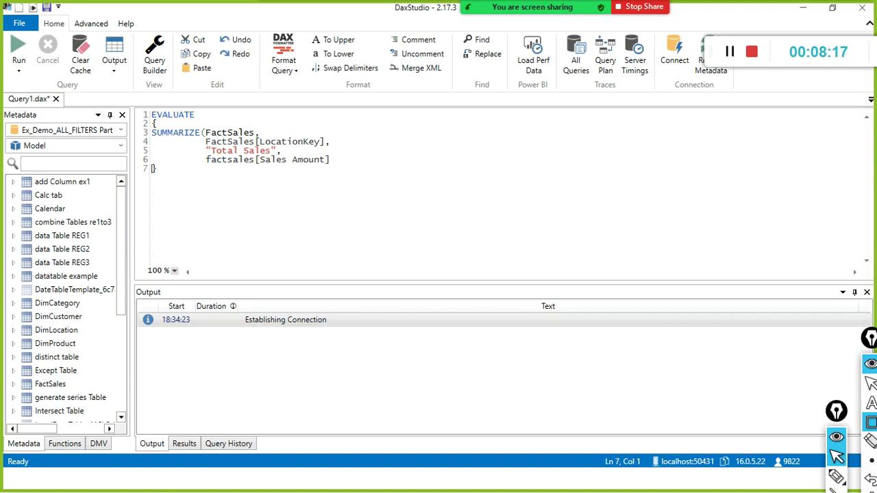
{"action": "type", "text": ")"}
{"action": "left_click", "coordinate": [281, 160]}
{"action": "left_click", "coordinate": [155, 124]}
{"action": "type", "text": "("}
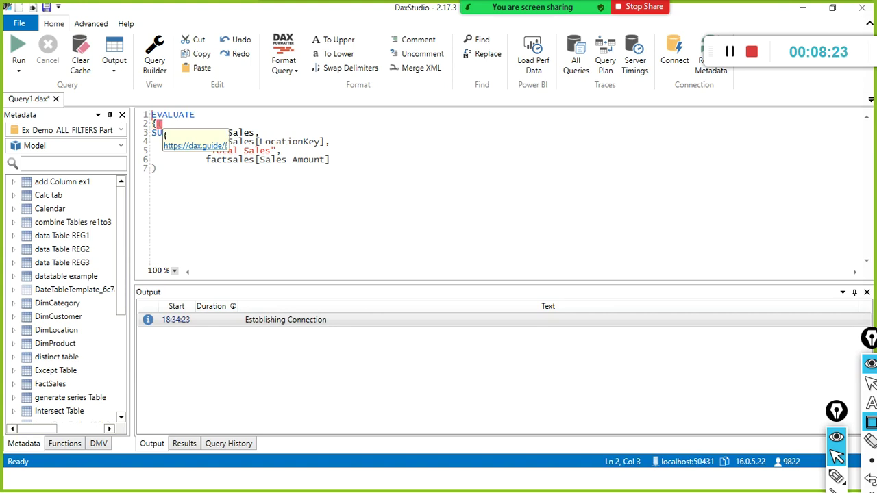
{"action": "left_click", "coordinate": [307, 114]}
{"action": "key", "text": "Right"}
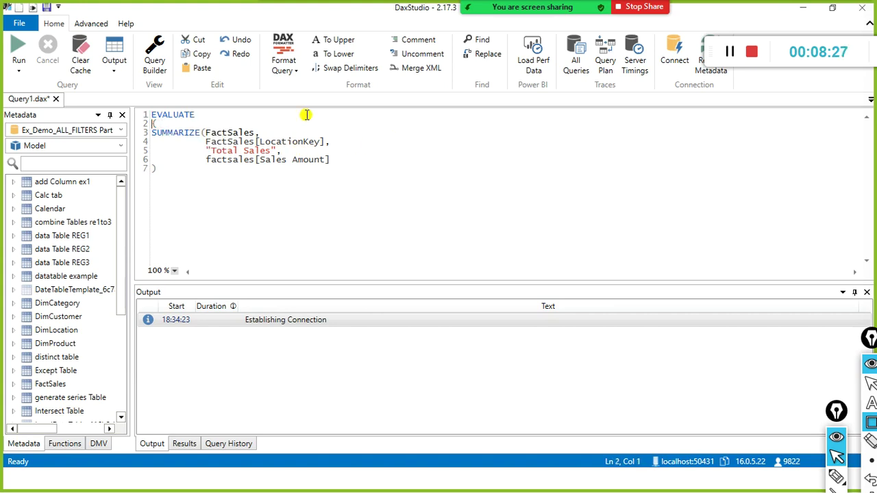
Check how the opening and closing parentheses of the query pair up
{"action": "left_click", "coordinate": [174, 190]}
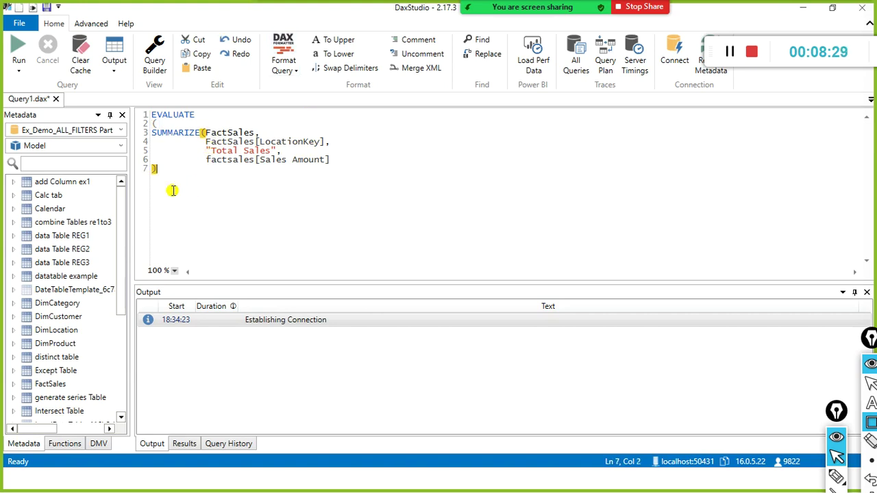
{"action": "left_click", "coordinate": [206, 132]}
{"action": "left_click", "coordinate": [201, 134]}
{"action": "left_click", "coordinate": [204, 135]}
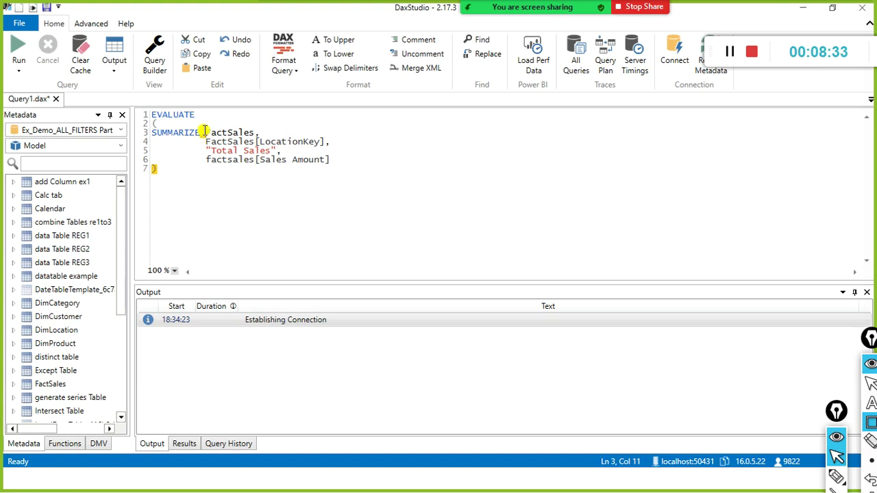
{"action": "left_click", "coordinate": [206, 132]}
{"action": "left_click", "coordinate": [208, 132]}
{"action": "left_click", "coordinate": [156, 170]}
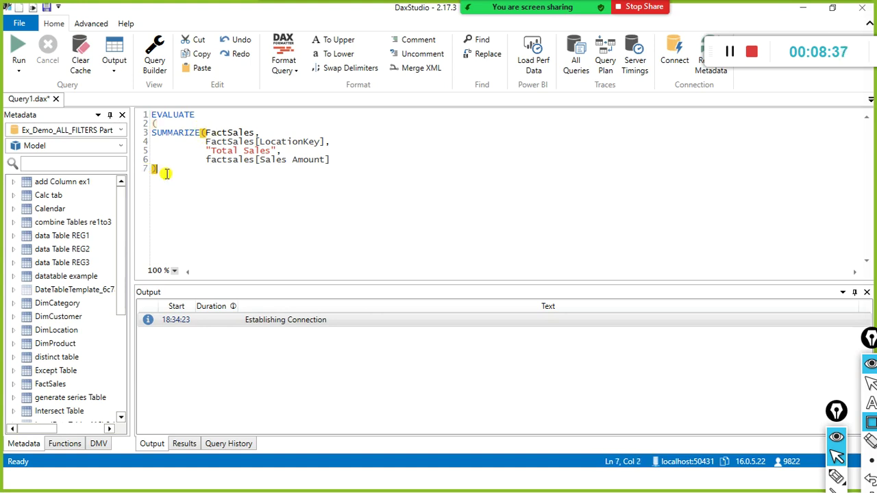
{"action": "left_click", "coordinate": [164, 121]}
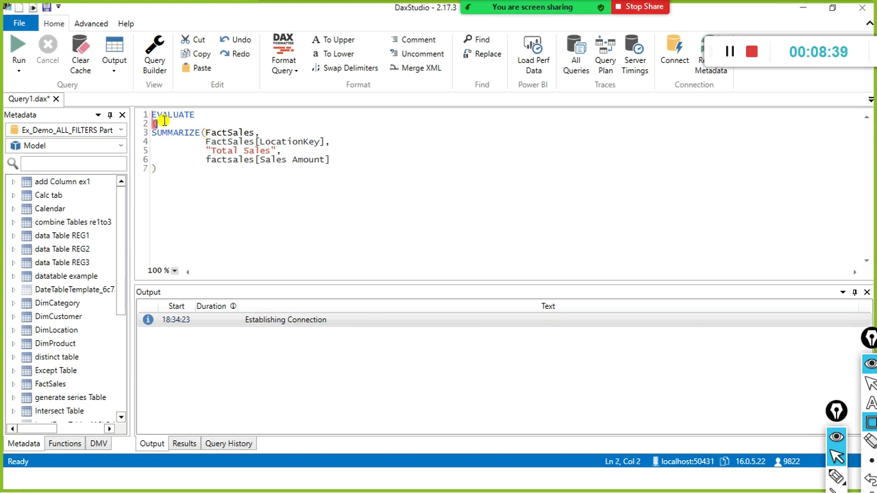
Add a second closing parenthesis on a new line at the end of the query to close the outer pair
{"action": "left_click", "coordinate": [172, 180]}
{"action": "key", "text": "Return"}
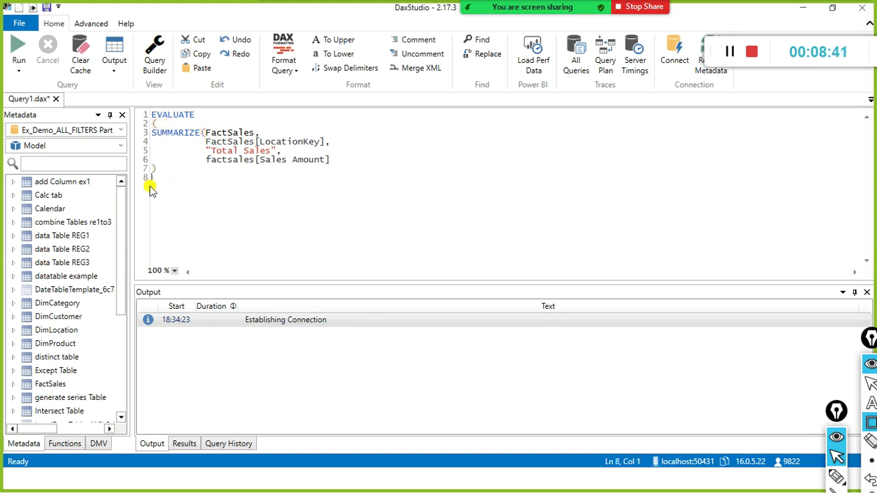
{"action": "right_click", "coordinate": [185, 200]}
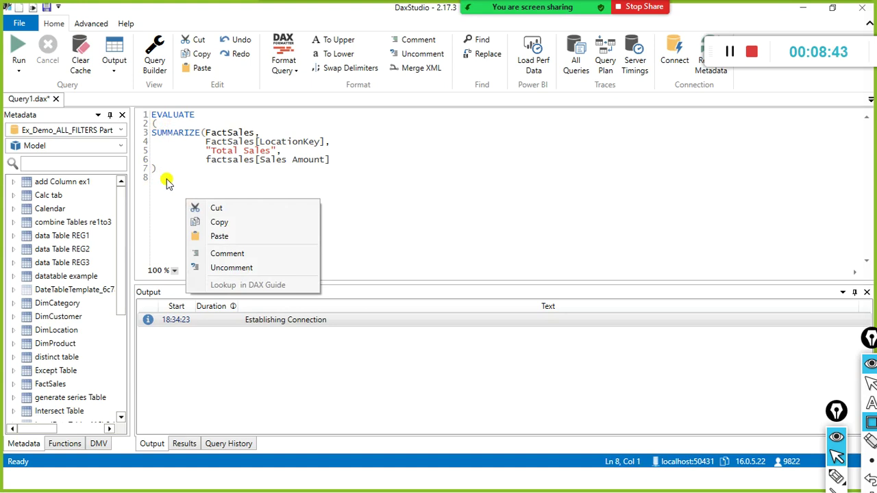
{"action": "left_click", "coordinate": [166, 180]}
{"action": "type", "text": ")"}
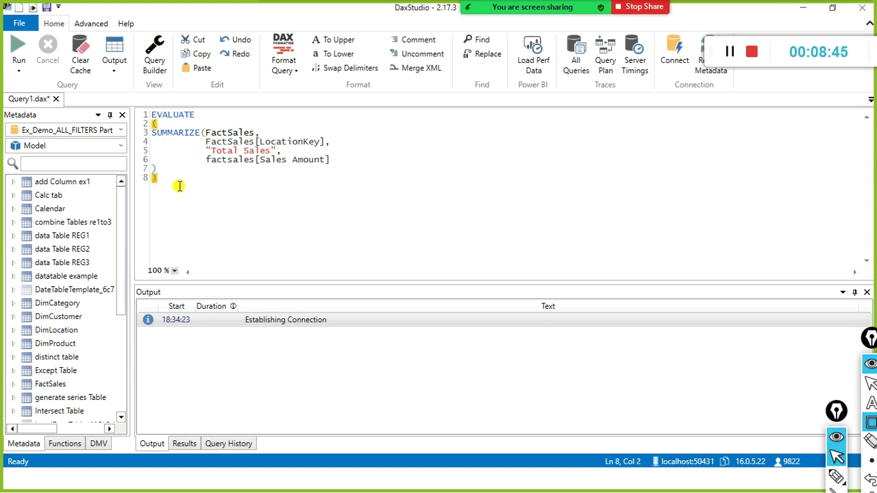
Run the whole query, and run it a second time
{"action": "key", "text": "ctrl+a"}
{"action": "key", "text": "F5"}
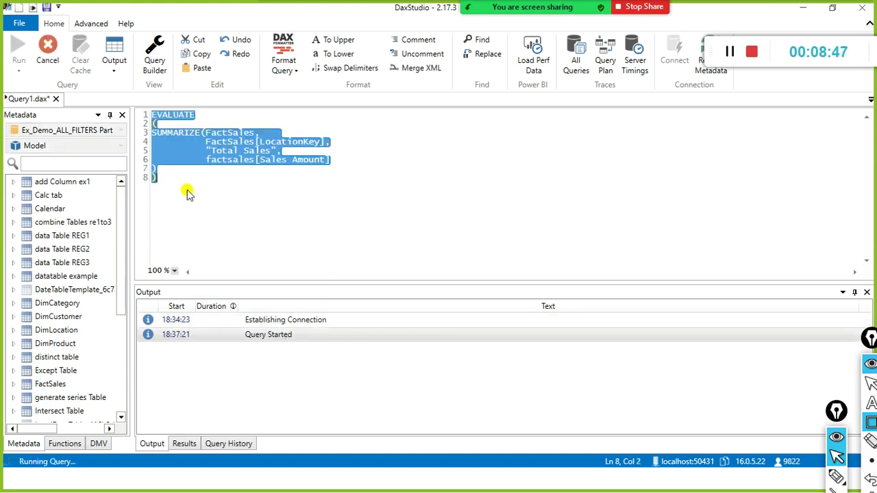
{"action": "left_click", "coordinate": [258, 219]}
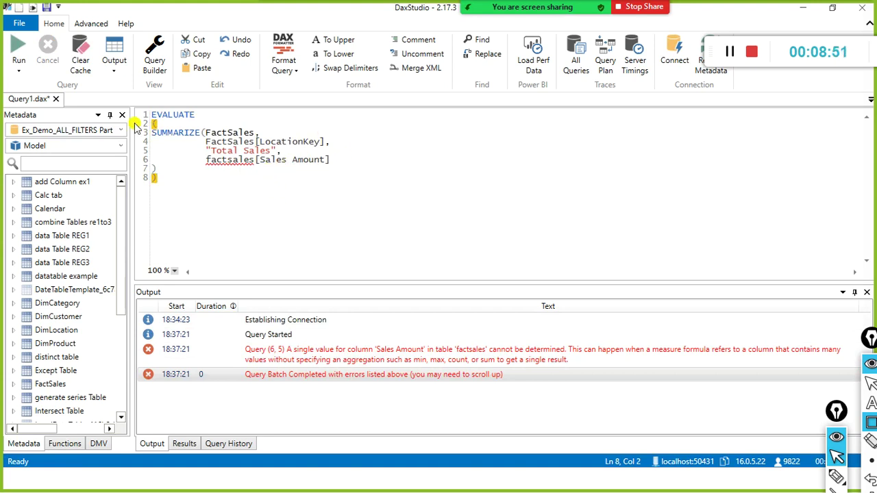
{"action": "left_click", "coordinate": [22, 52]}
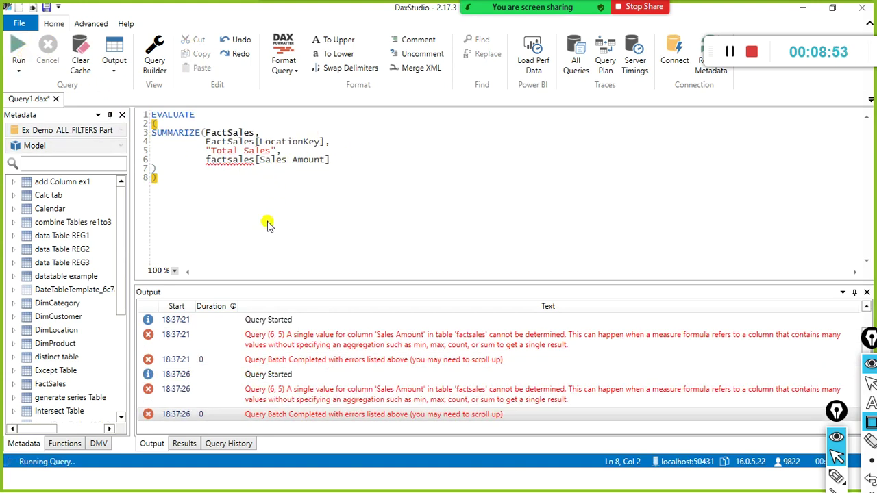
Replace the table name in the Sales Amount reference with FactSales and rerun the whole query
{"action": "left_click", "coordinate": [251, 160]}
{"action": "key", "text": "ctrl+Left"}
{"action": "key", "text": "ctrl+shift+Right"}
{"action": "type", "text": "Fa"}
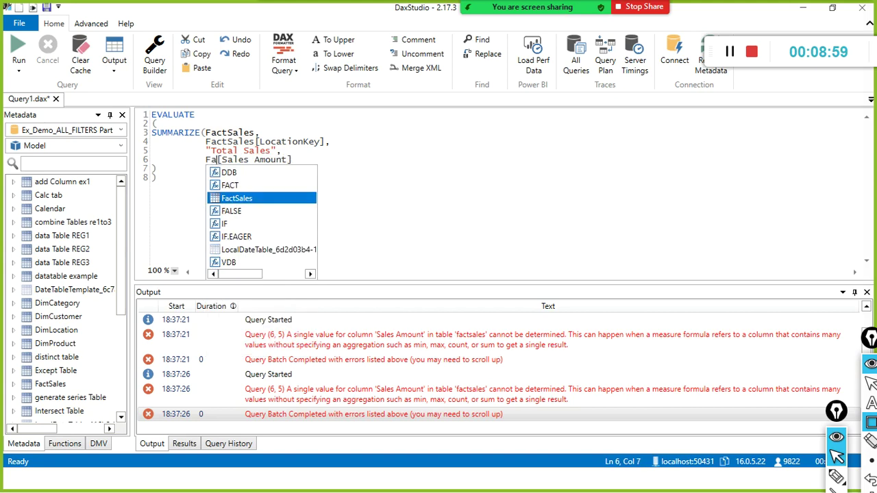
{"action": "key", "text": "Tab"}
{"action": "key", "text": "ctrl+a"}
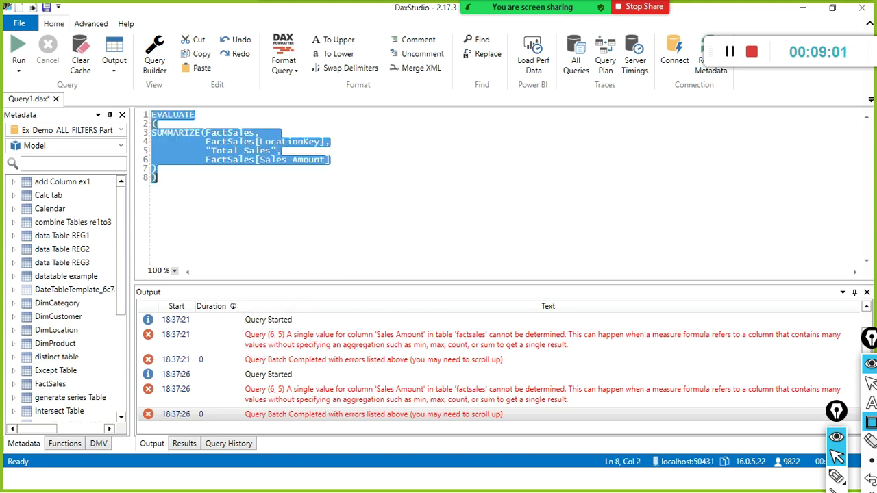
{"action": "key", "text": "F5"}
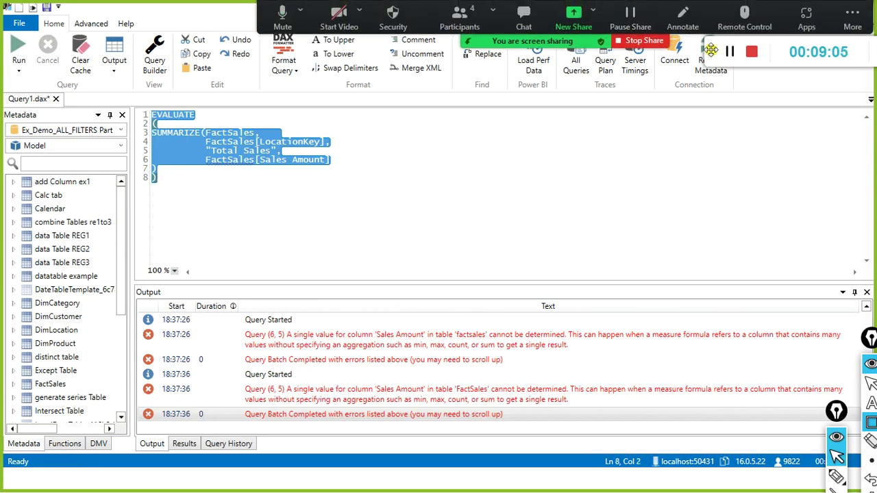
{"action": "left_click", "coordinate": [463, 155]}
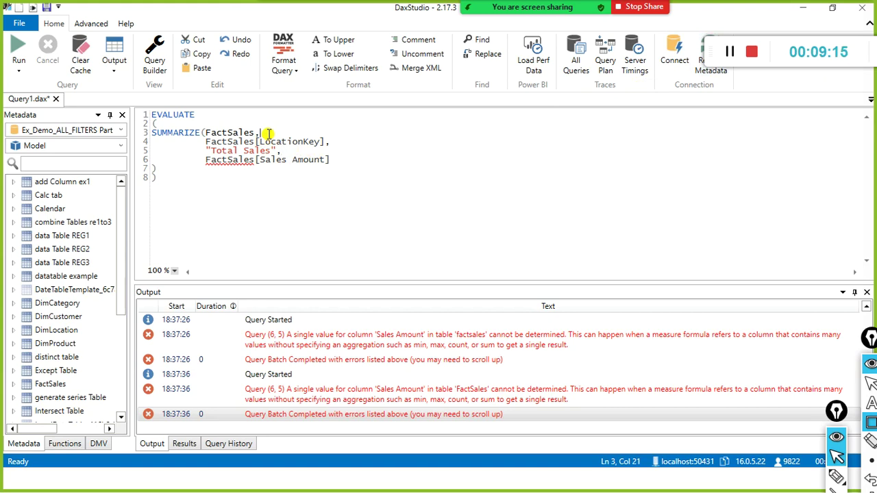
Enclose the FactSales table name in single quotes in the Sales Amount reference
{"action": "left_click", "coordinate": [337, 141]}
{"action": "left_click", "coordinate": [298, 151]}
{"action": "left_click", "coordinate": [254, 160]}
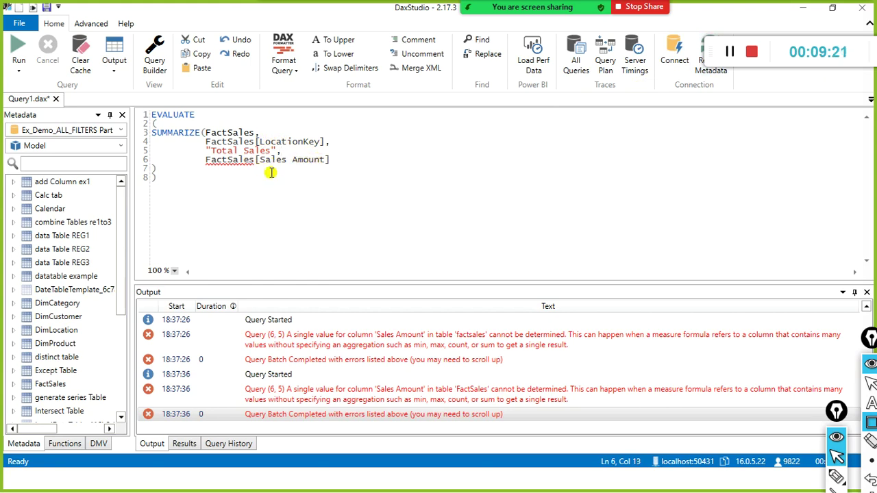
{"action": "left_click", "coordinate": [322, 167]}
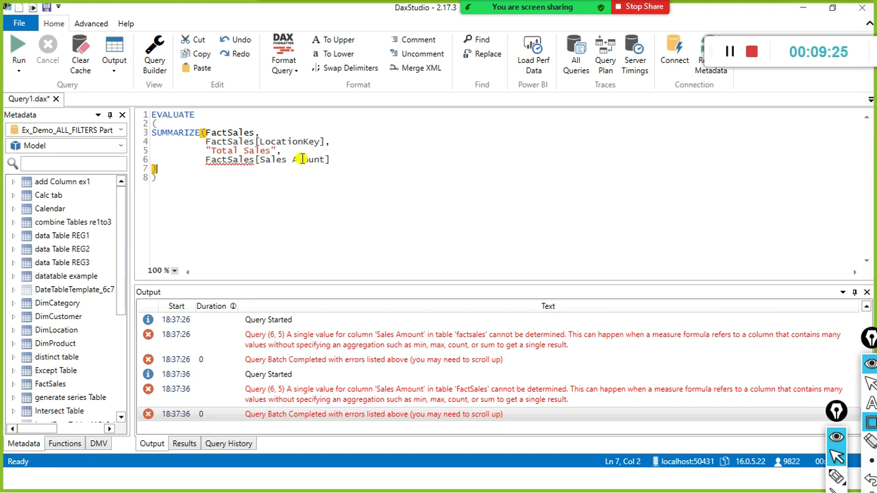
{"action": "key", "text": "Up"}
{"action": "key", "text": "Left"}
{"action": "type", "text": "'"}
{"action": "key", "text": "ctrl+Right"}
{"action": "type", "text": "'"}
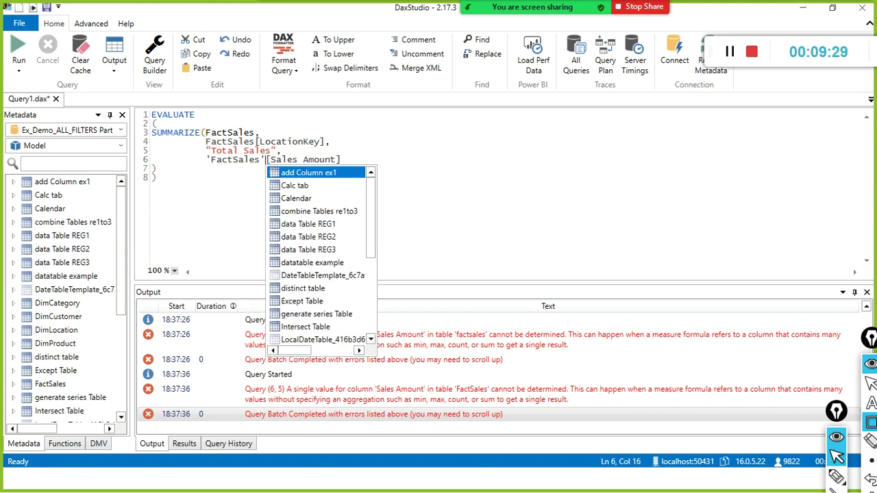
{"action": "key", "text": "Escape"}
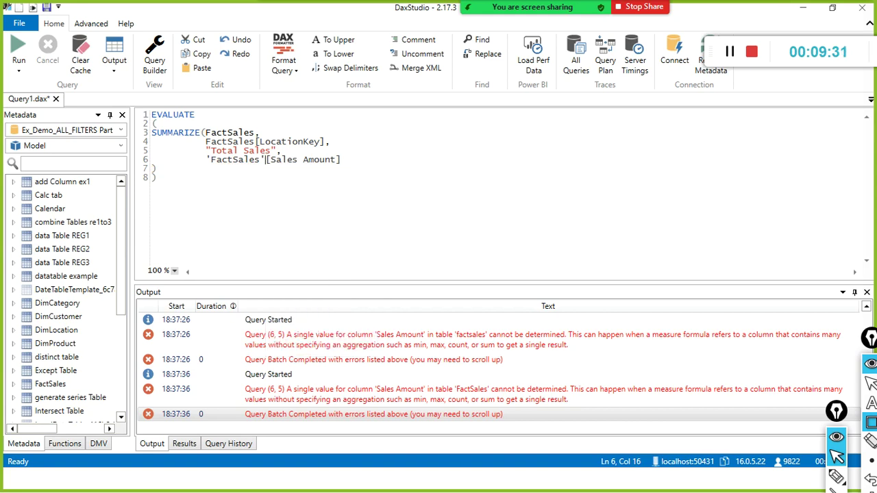
Enclose the FactSales table name in single quotes in the LocationKey grouping column
{"action": "left_click", "coordinate": [256, 142]}
{"action": "type", "text": "'"}
{"action": "key", "text": "Home"}
{"action": "type", "text": "'"}
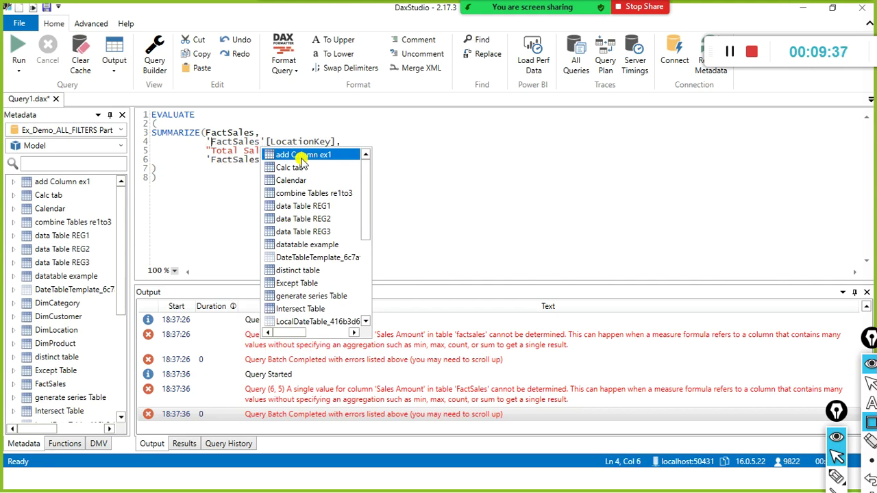
{"action": "key", "text": "Escape"}
Enclose SUMMARIZE's table argument FactSales in single quotes
{"action": "key", "text": "Up"}
{"action": "key", "text": "Left"}
{"action": "type", "text": "'"}
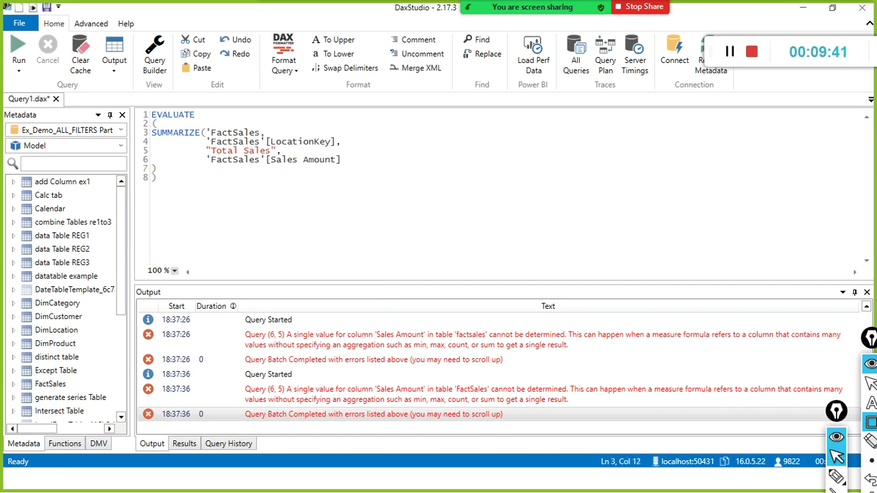
{"action": "key", "text": "ctrl+Right"}
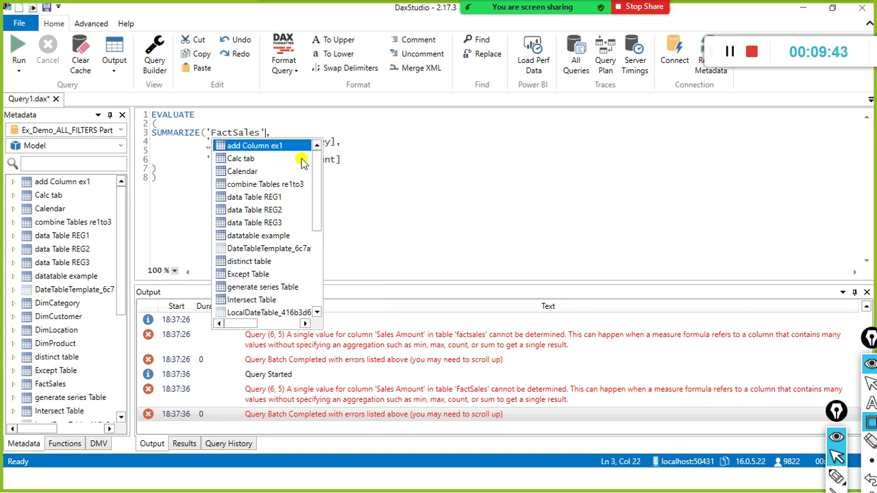
{"action": "left_click", "coordinate": [445, 151]}
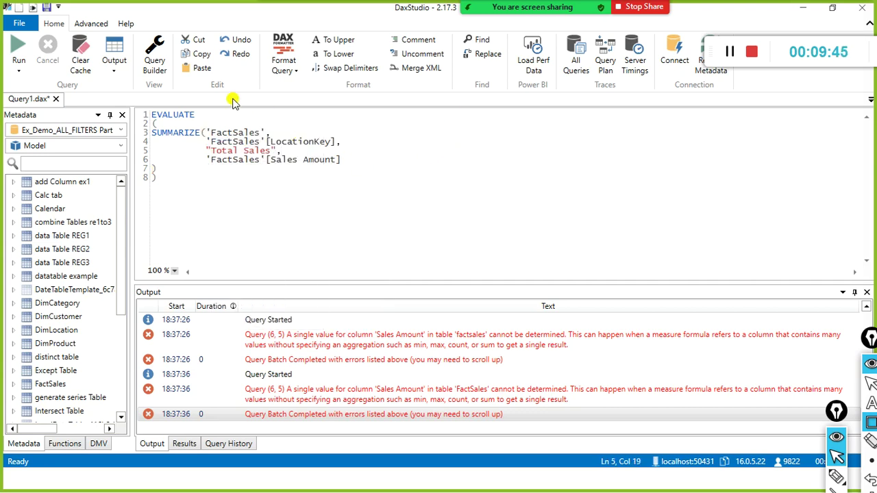
Format the whole query with the Long line option and reformat it with the Short line option
{"action": "key", "text": "ctrl+a"}
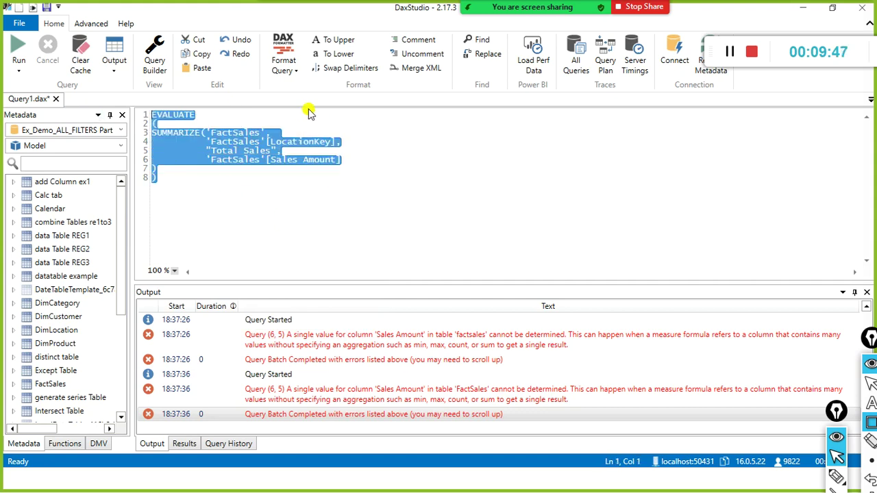
{"action": "left_click", "coordinate": [296, 72]}
{"action": "left_click", "coordinate": [301, 84]}
{"action": "left_click", "coordinate": [286, 73]}
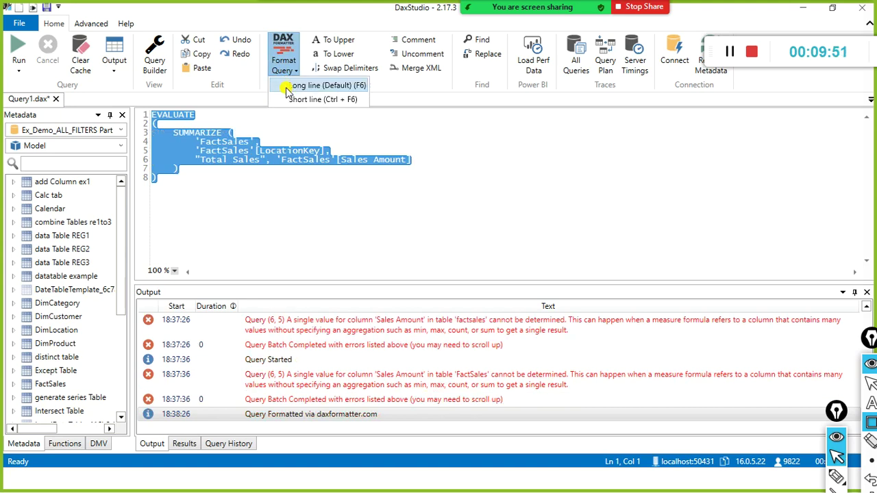
{"action": "left_click", "coordinate": [288, 99]}
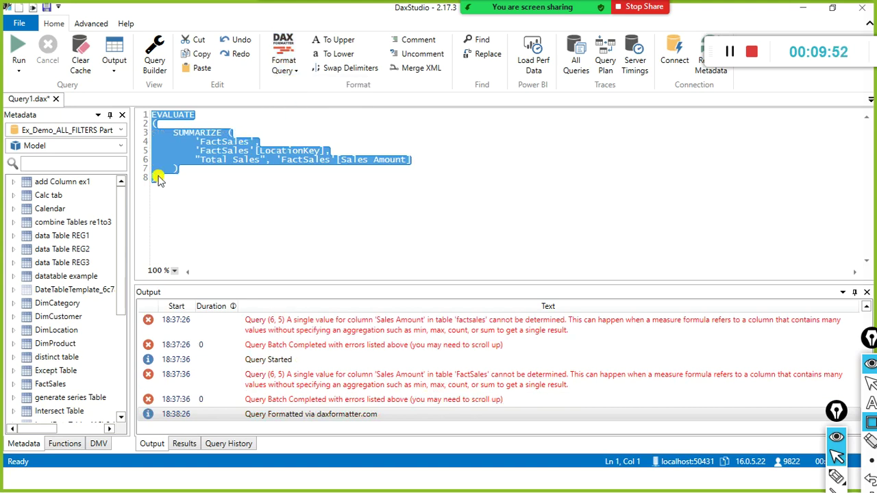
Run the entire reformatted SUMMARIZE query
{"action": "left_click", "coordinate": [453, 227]}
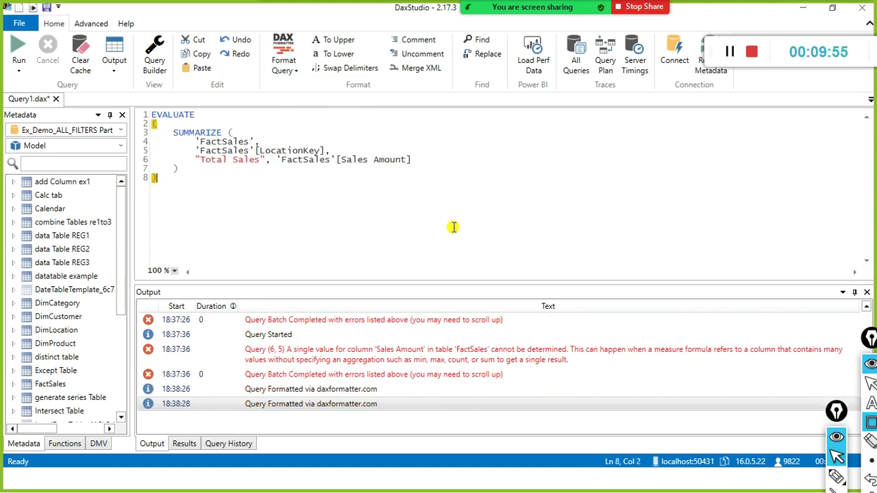
{"action": "left_click", "coordinate": [198, 170]}
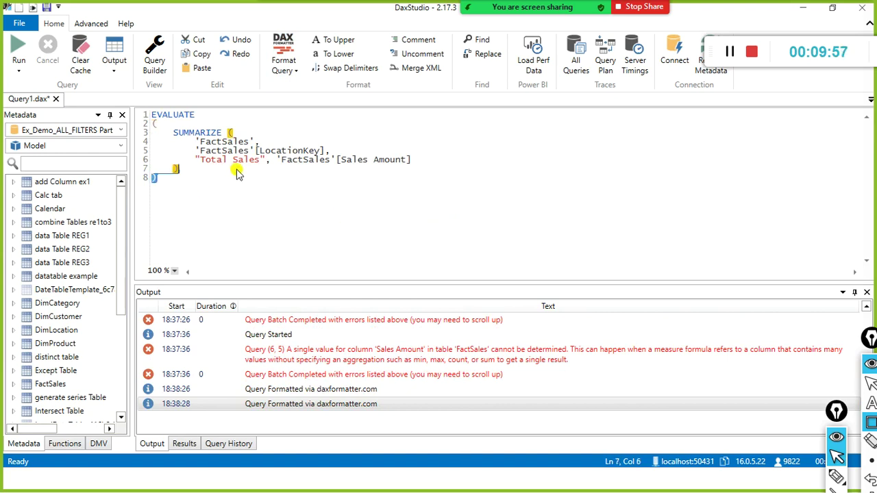
{"action": "left_click", "coordinate": [299, 184]}
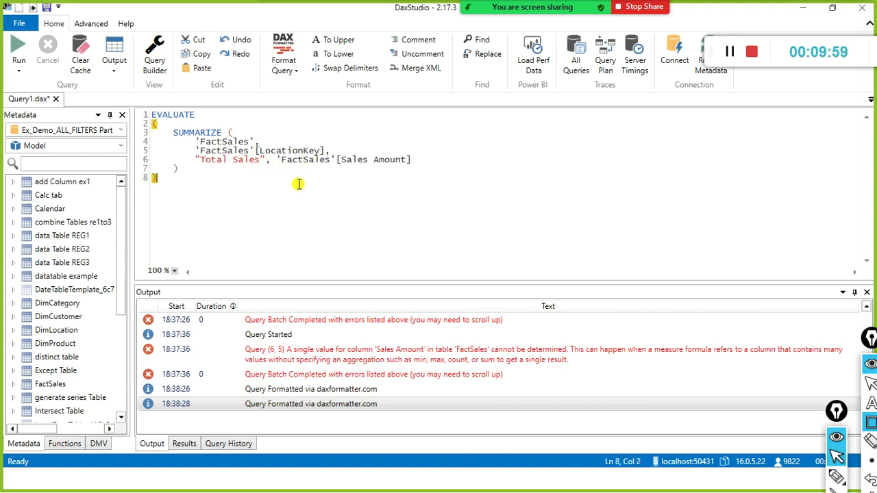
{"action": "key", "text": "ctrl+a"}
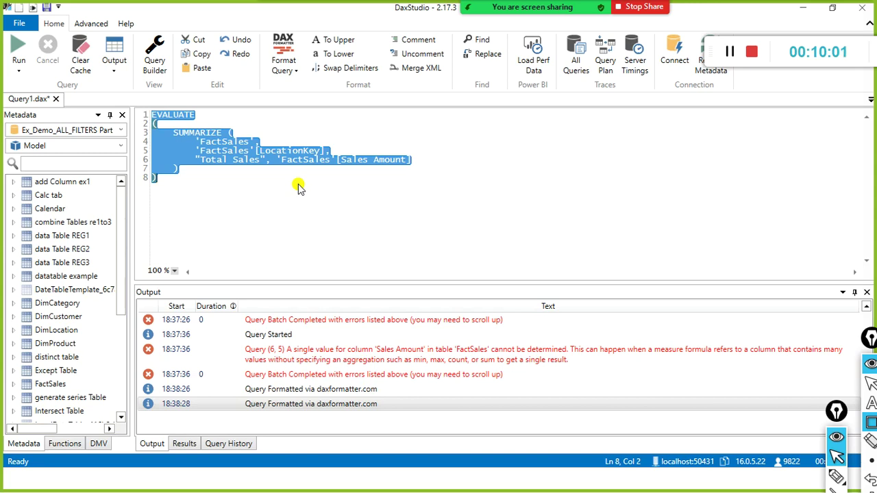
{"action": "key", "text": "F5"}
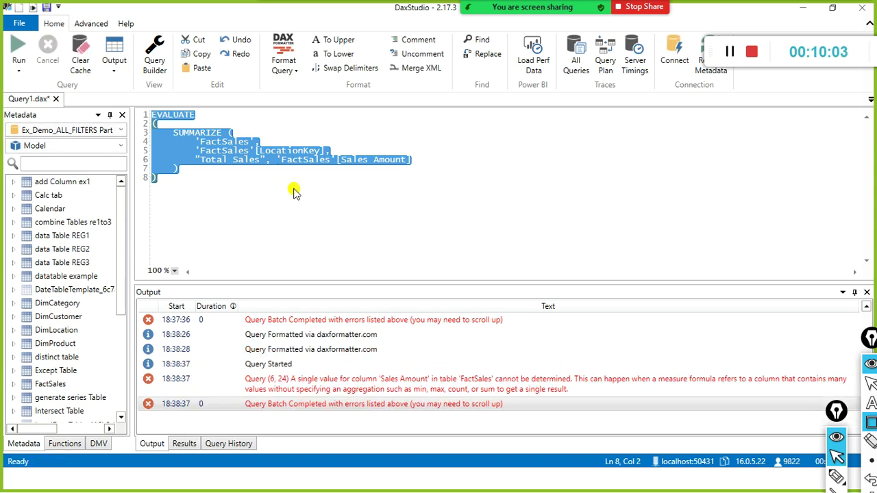
Examine the SUMMARIZE query's arguments and the FactSales columns and measures in the model metadata
{"action": "left_click", "coordinate": [270, 216]}
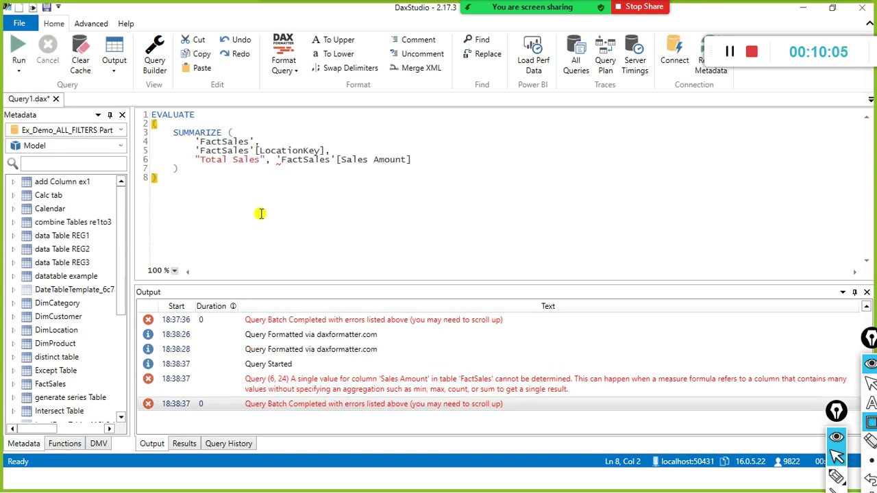
{"action": "key", "text": "ctrl+a"}
{"action": "left_click", "coordinate": [219, 189]}
{"action": "left_click_drag", "start_coordinate": [192, 170], "coordinate": [146, 134]}
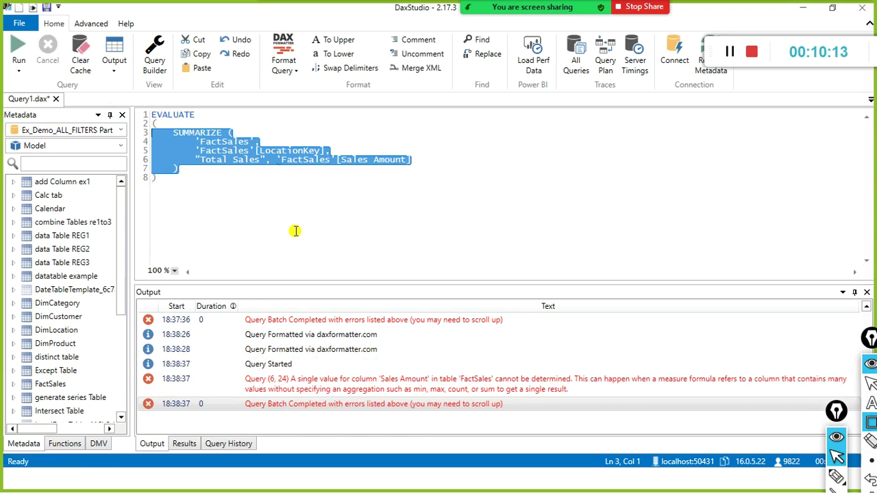
{"action": "left_click", "coordinate": [238, 141]}
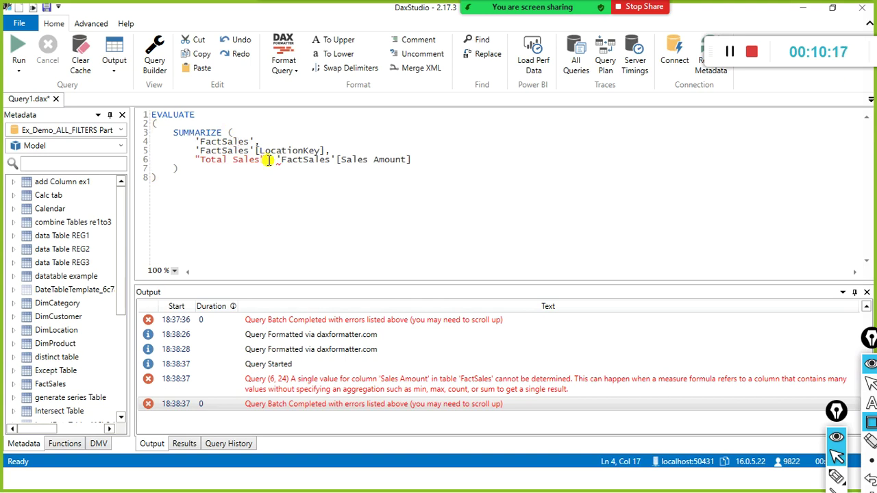
{"action": "left_click", "coordinate": [302, 150]}
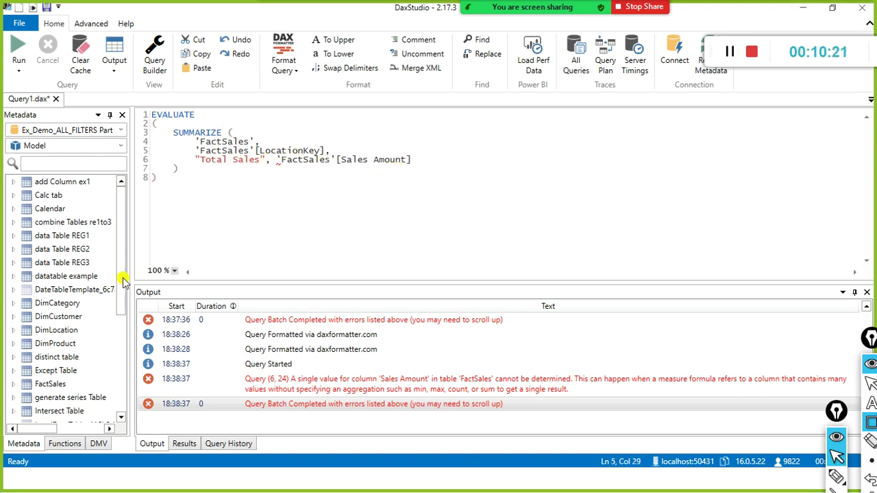
{"action": "left_click", "coordinate": [13, 385]}
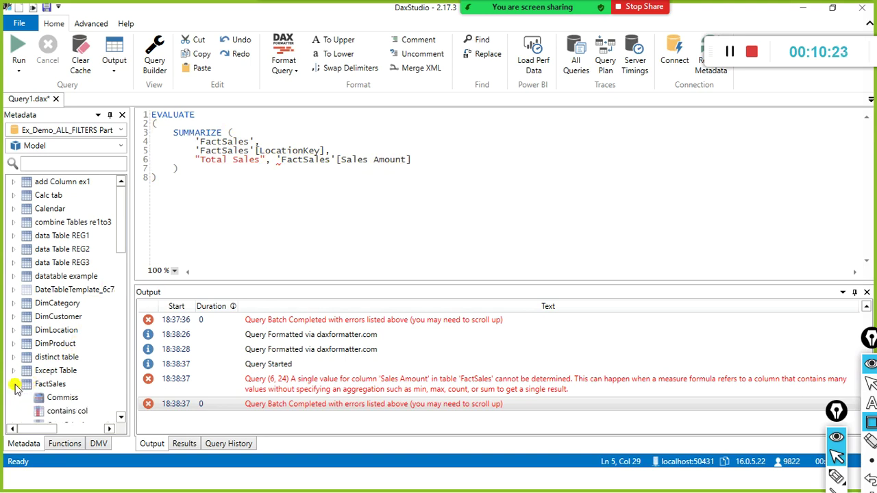
{"action": "scroll", "coordinate": [71, 320], "scroll_direction": "down", "scroll_amount": 2}
{"action": "scroll", "coordinate": [68, 322], "scroll_direction": "down", "scroll_amount": 7}
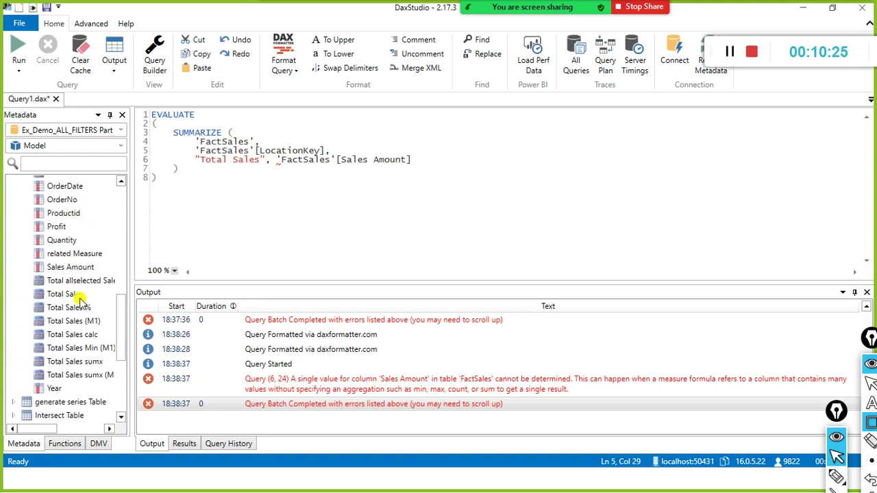
{"action": "scroll", "coordinate": [88, 267], "scroll_direction": "up", "scroll_amount": 2}
{"action": "scroll", "coordinate": [92, 250], "scroll_direction": "up", "scroll_amount": 2}
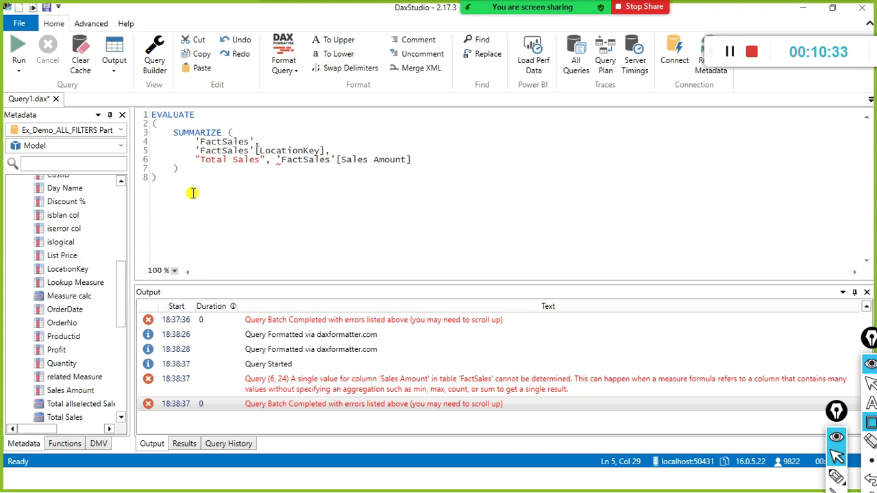
Wrap the 'FactSales'[Sales Amount] reference of the "Total Sales" column in a sum( ) aggregation
{"action": "left_click", "coordinate": [270, 162]}
{"action": "left_click_drag", "start_coordinate": [281, 159], "coordinate": [334, 158]}
{"action": "key", "text": "shift+Up"}
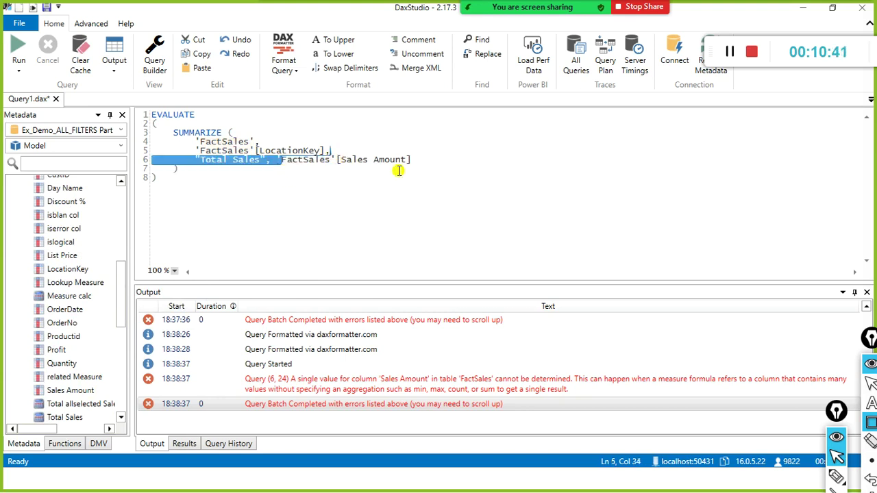
{"action": "key", "text": "Right"}
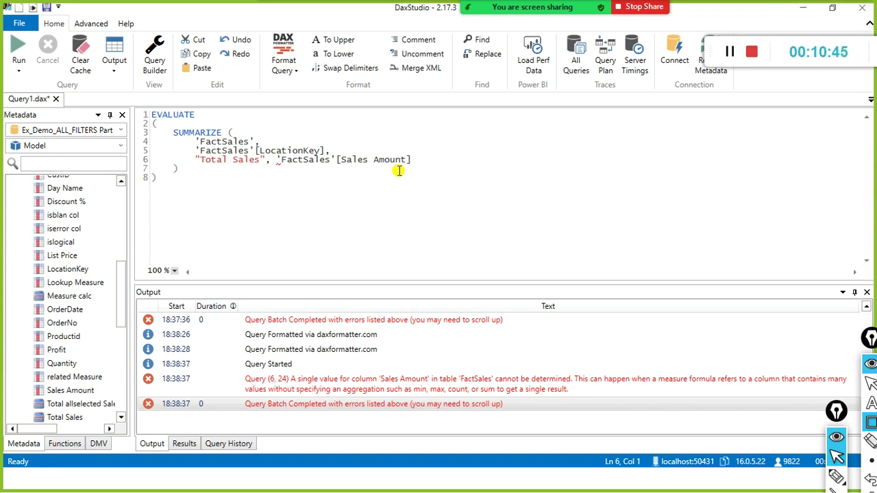
{"action": "left_click", "coordinate": [331, 152]}
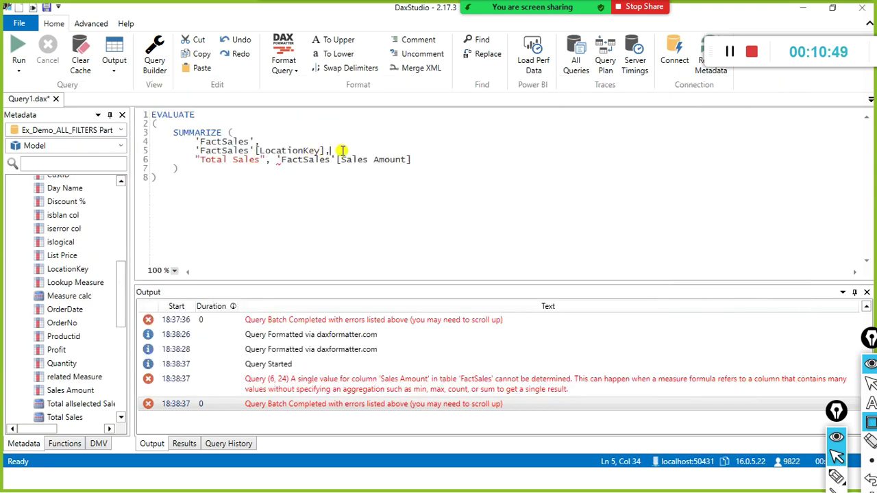
{"action": "left_click", "coordinate": [336, 160]}
{"action": "type", "text": "sum("}
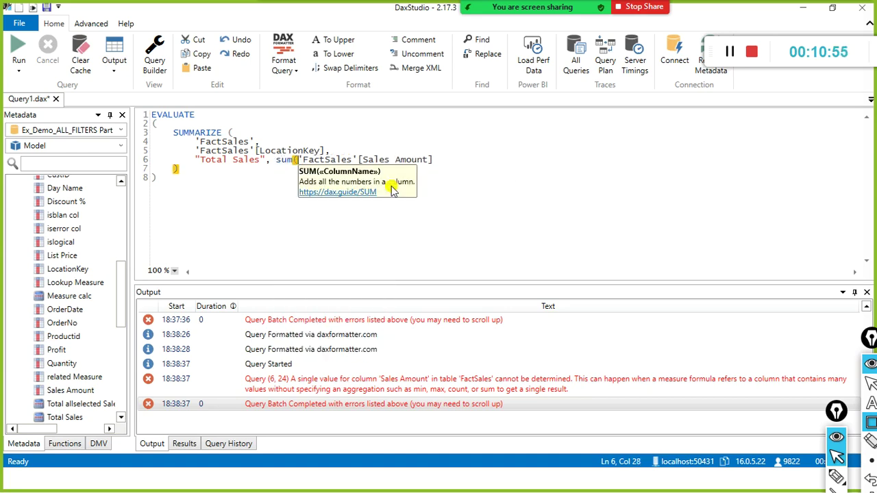
{"action": "key", "text": "End"}
{"action": "type", "text": ")"}
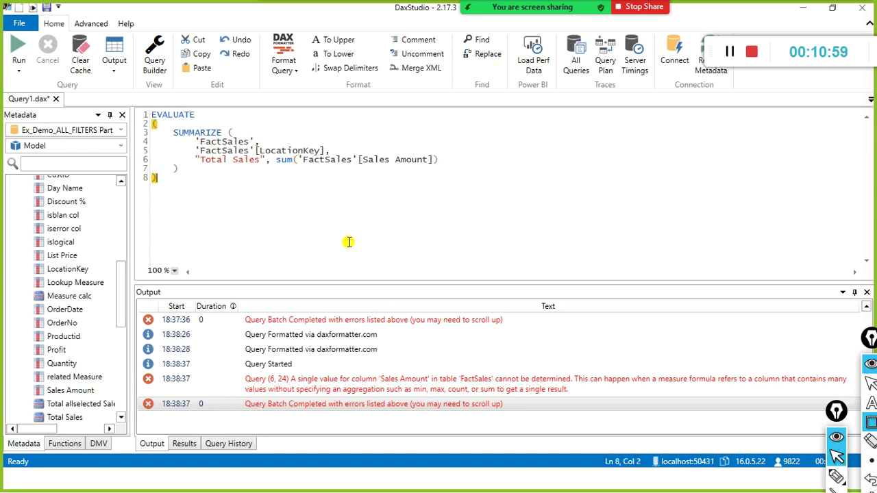
Run the whole corrected query and view the Total Sales results by LocationKey
{"action": "key", "text": "ctrl+a"}
{"action": "key", "text": "F5"}
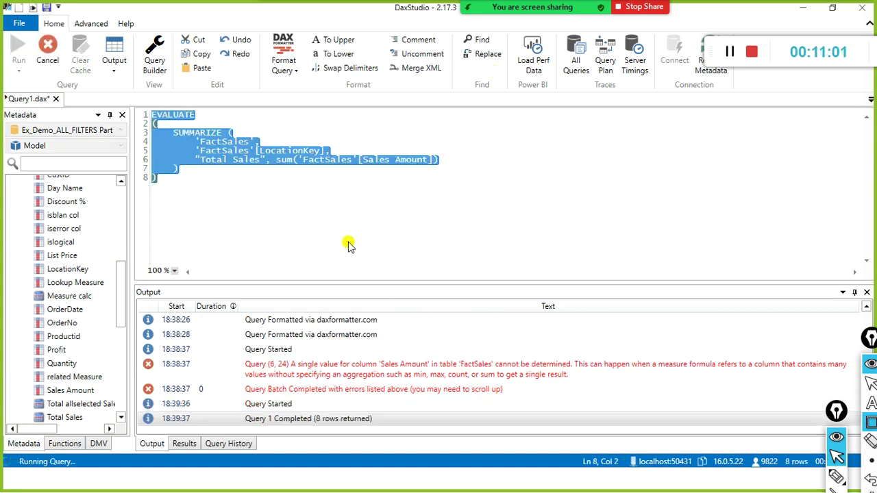
{"action": "left_click", "coordinate": [433, 241]}
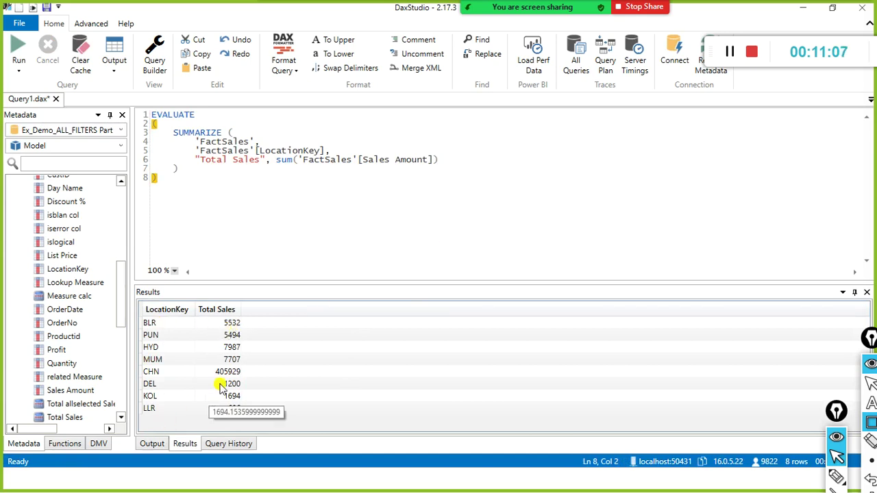
{"action": "left_click_drag", "start_coordinate": [308, 233], "coordinate": [146, 118]}
{"action": "left_click", "coordinate": [174, 159]}
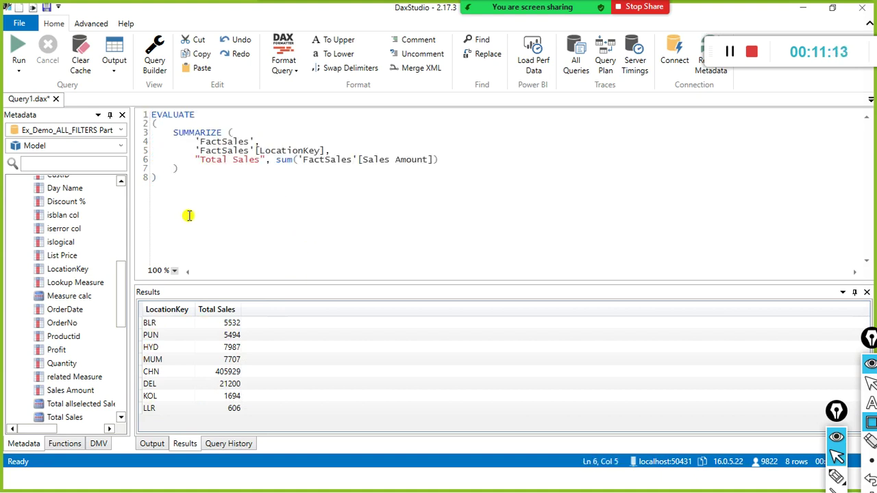
{"action": "left_click", "coordinate": [194, 218]}
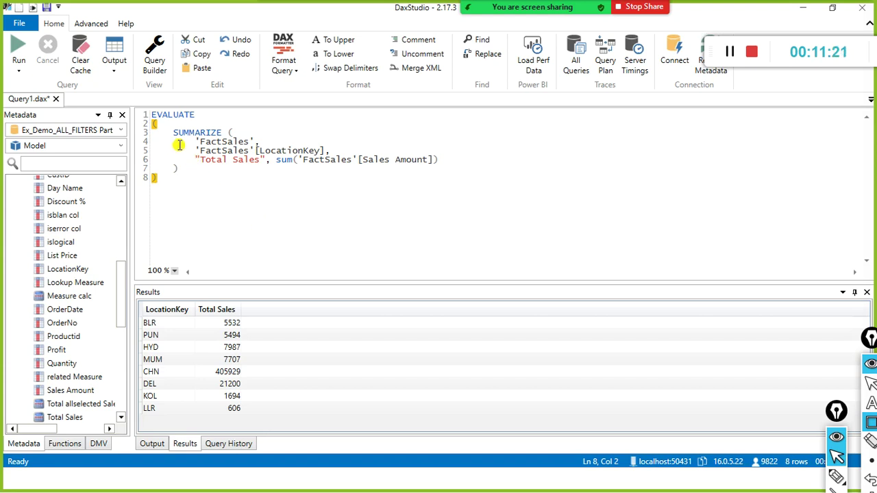
Copy the SUMMARIZE expression without EVALUATE and paste it as the formula of a new measure in Power BI Desktop
{"action": "left_click_drag", "start_coordinate": [172, 132], "coordinate": [215, 171]}
{"action": "key", "text": "ctrl+c"}
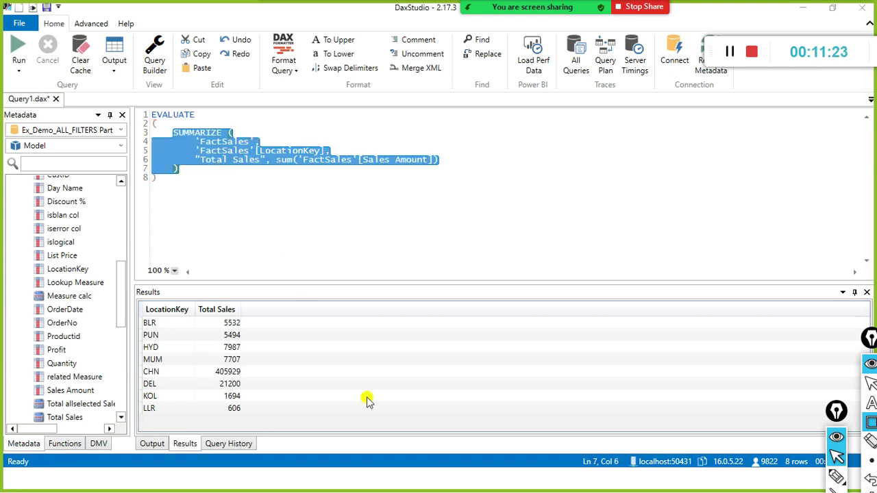
{"action": "key", "text": "alt+Tab"}
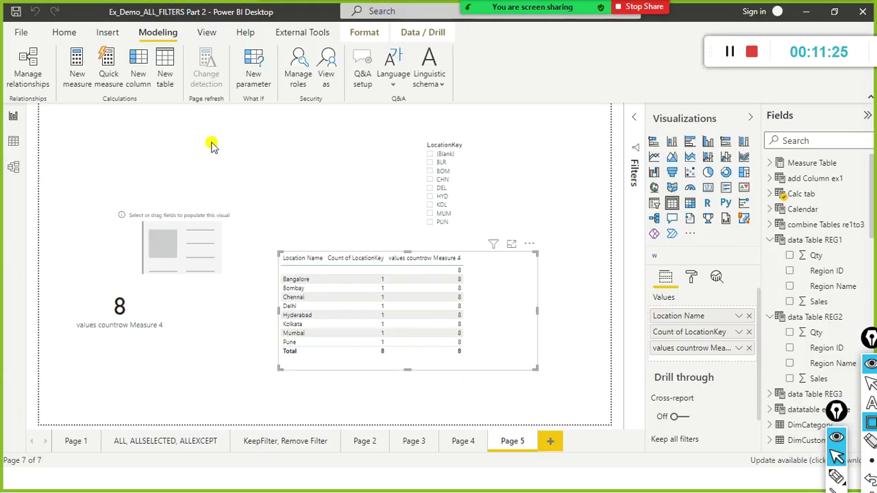
{"action": "left_click", "coordinate": [77, 68]}
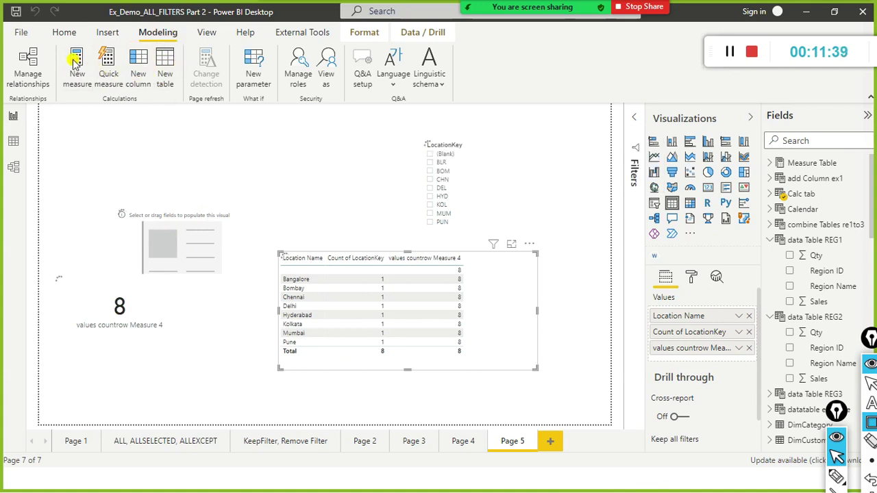
{"action": "left_click", "coordinate": [75, 62]}
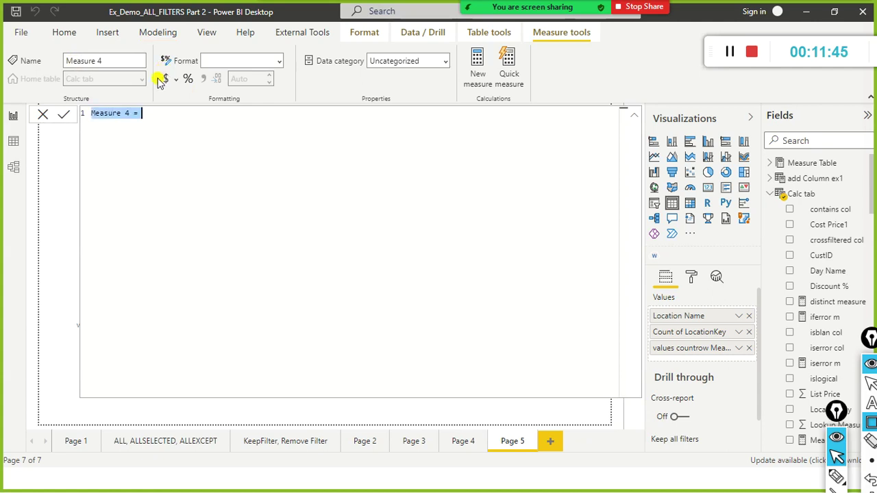
{"action": "key", "text": "ctrl+v"}
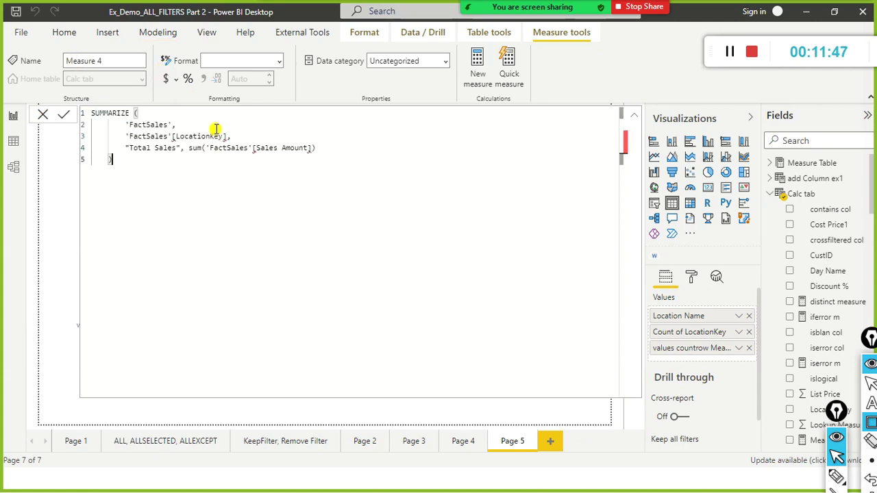
{"action": "key", "text": "Return"}
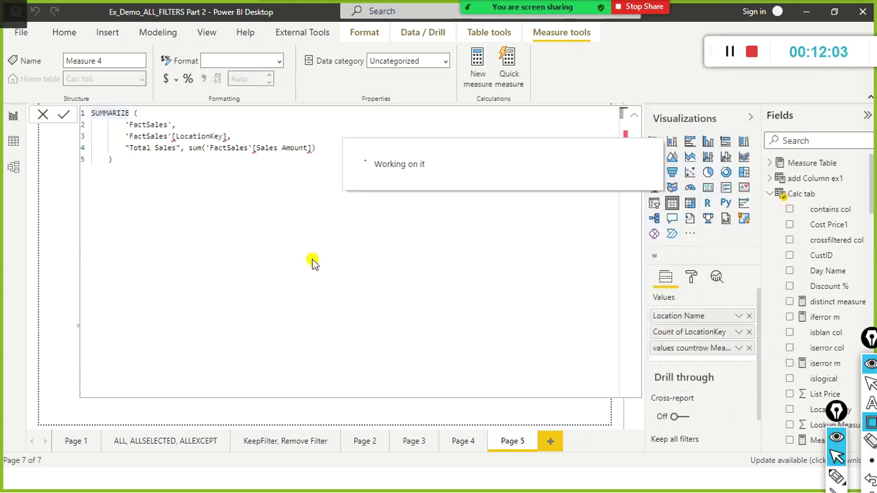
{"action": "key", "text": "alt+Tab"}
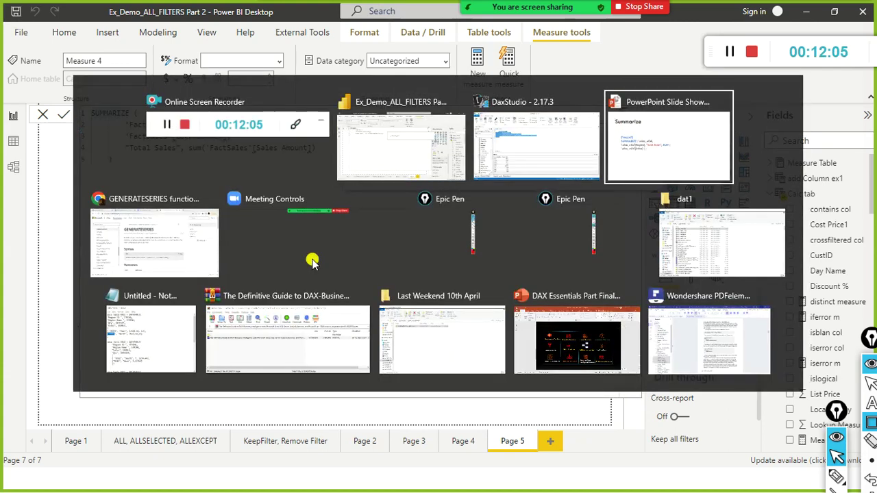
{"action": "key", "text": "alt+shift+Tab"}
{"action": "left_click", "coordinate": [284, 199]}
{"action": "key", "text": "alt+Tab"}
{"action": "key", "text": "alt+Tab"}
{"action": "key", "text": "alt+Tab"}
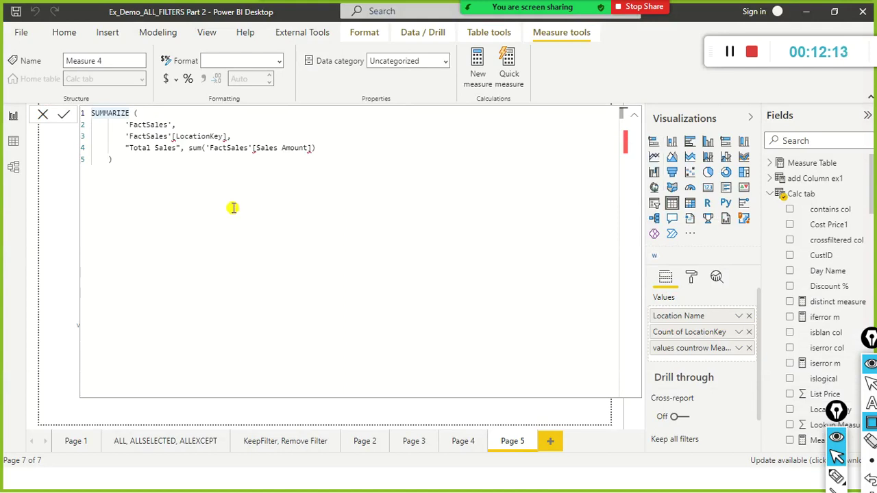
Add "summarize measure =" before the SUMMARIZE expression, commit the measure and close its formula editor
{"action": "type", "text": "summarize "}
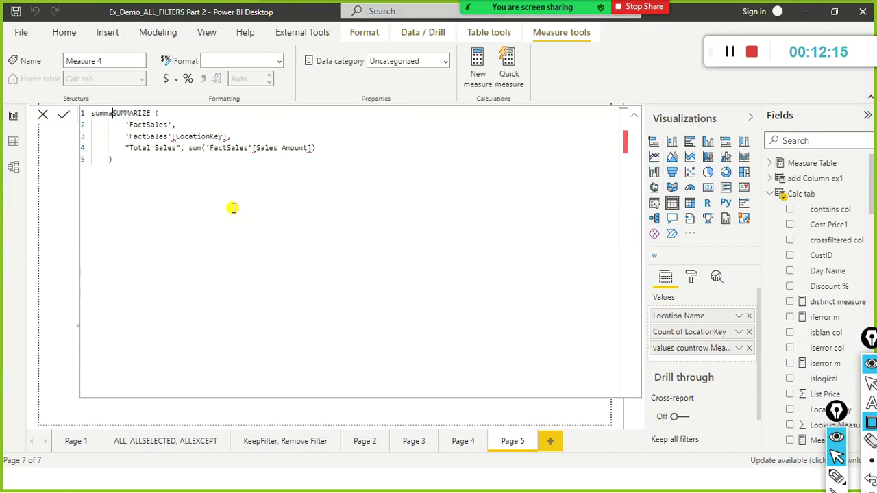
{"action": "type", "text": "measure "}
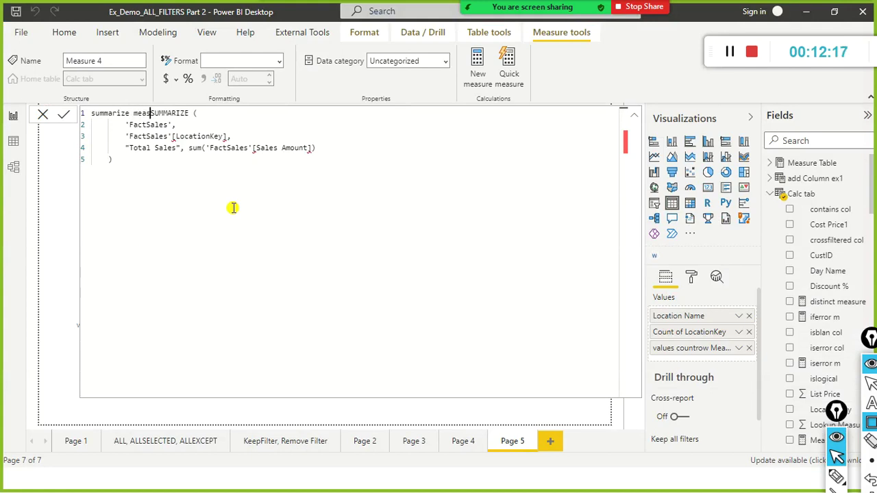
{"action": "type", "text": "="}
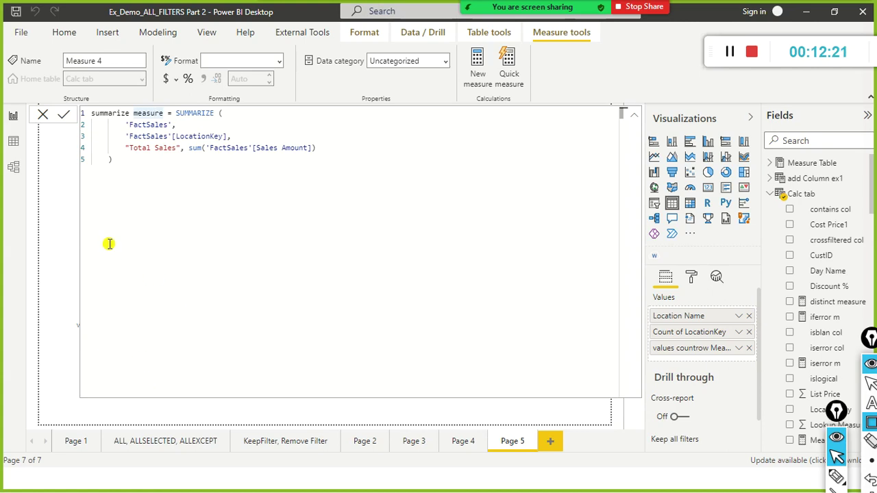
{"action": "left_click", "coordinate": [62, 115]}
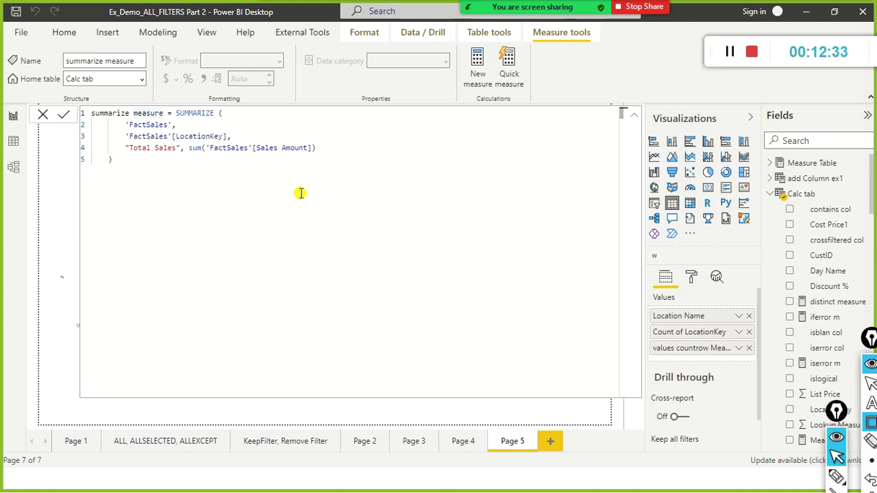
{"action": "left_click", "coordinate": [42, 115]}
{"action": "left_click", "coordinate": [42, 117]}
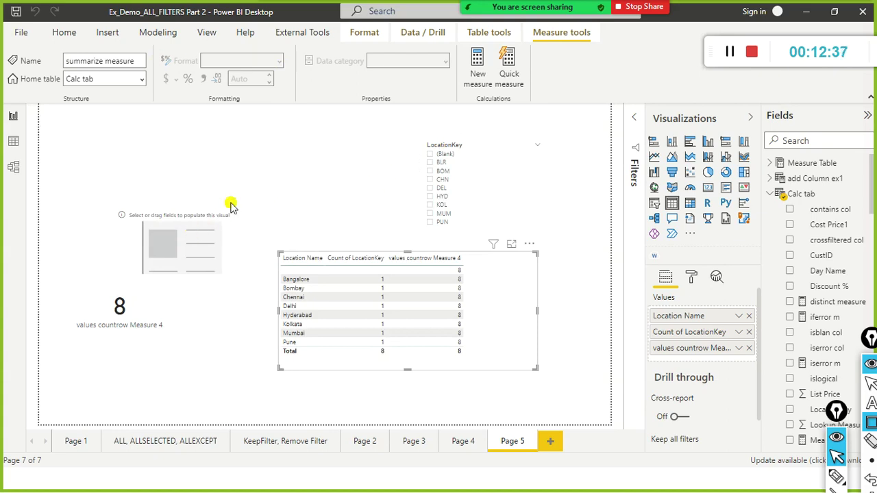
Remove "values countrow Measure 4" and "Count of LocationKey" from the Location Name table visual
{"action": "left_click", "coordinate": [530, 245]}
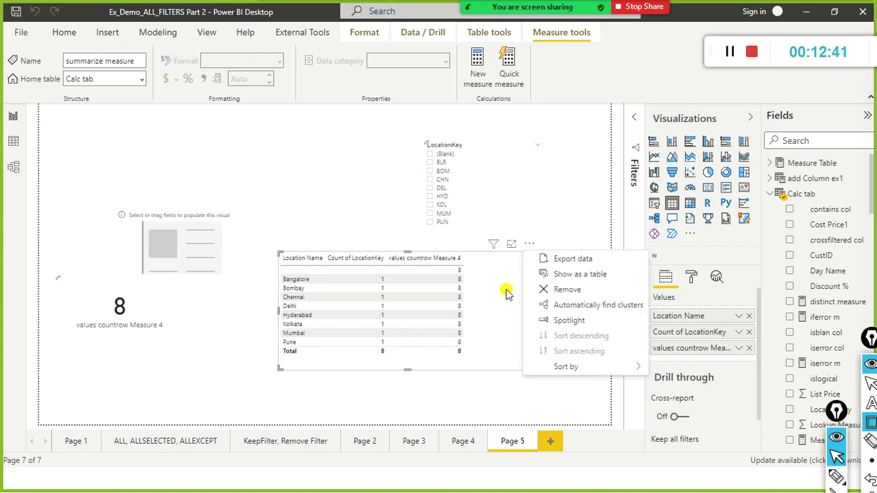
{"action": "left_click", "coordinate": [749, 349]}
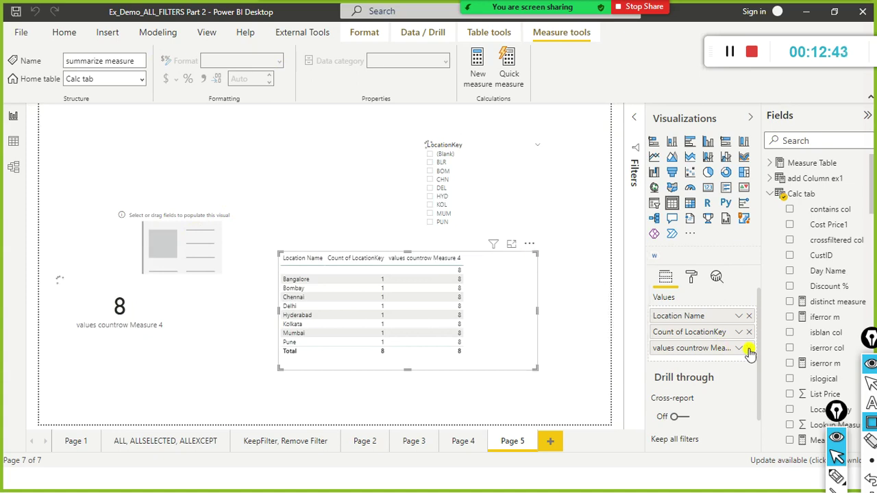
{"action": "left_click", "coordinate": [749, 347]}
{"action": "left_click", "coordinate": [749, 332]}
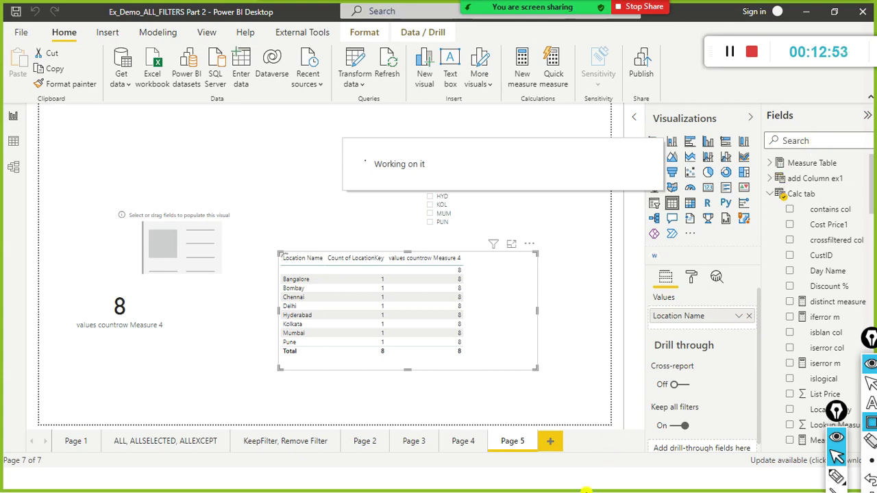
{"action": "key", "text": "super"}
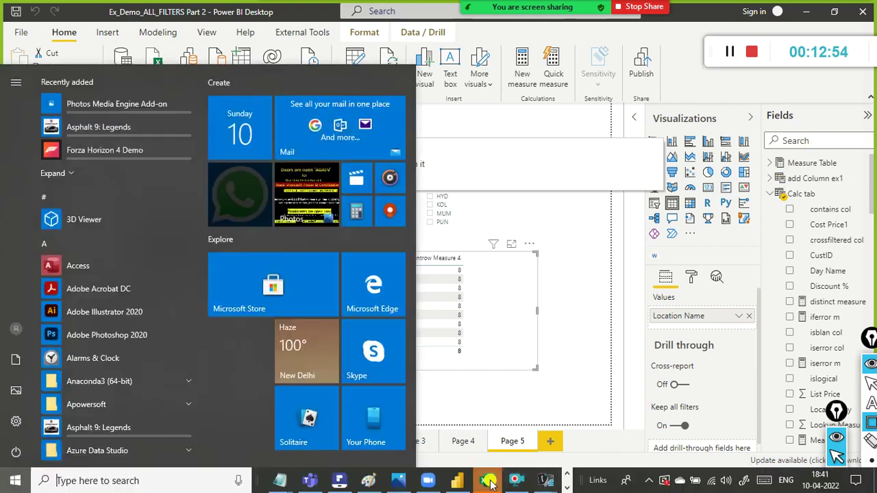
{"action": "key", "text": "super"}
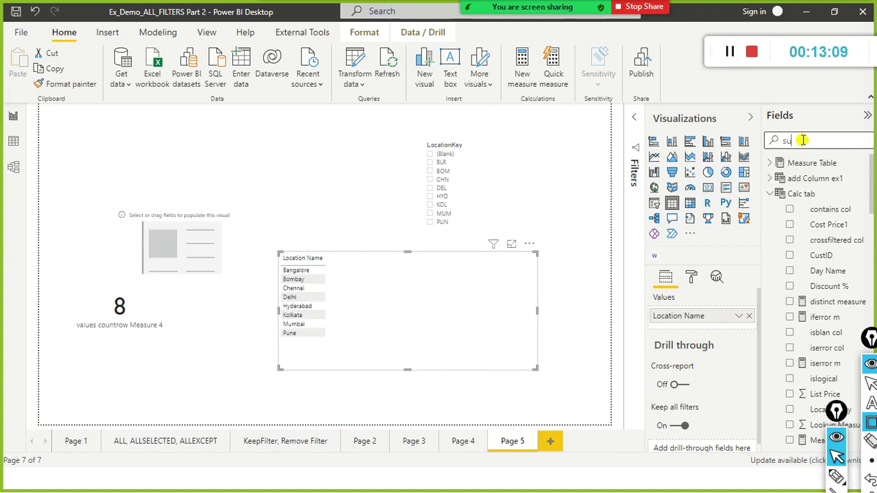
Search the fields for "summari", copy the whole formula of the summarize measure, and start a new calculated table
{"action": "type", "text": "mmari"}
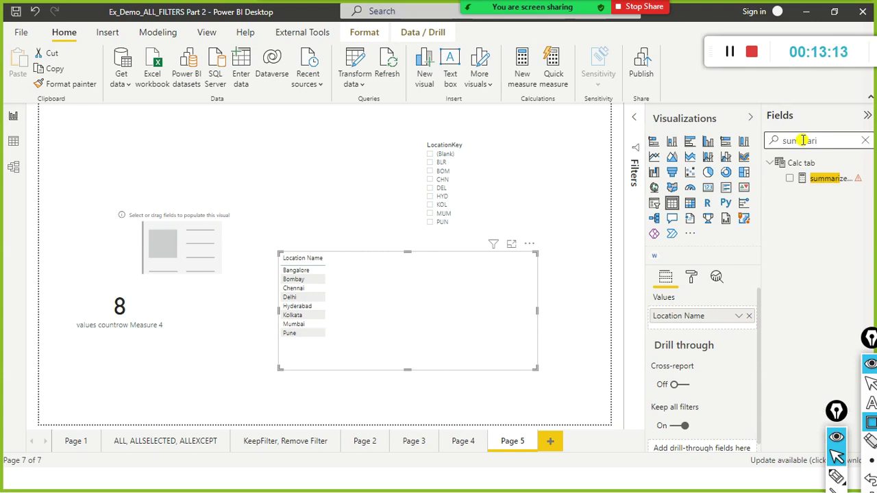
{"action": "left_click", "coordinate": [834, 180]}
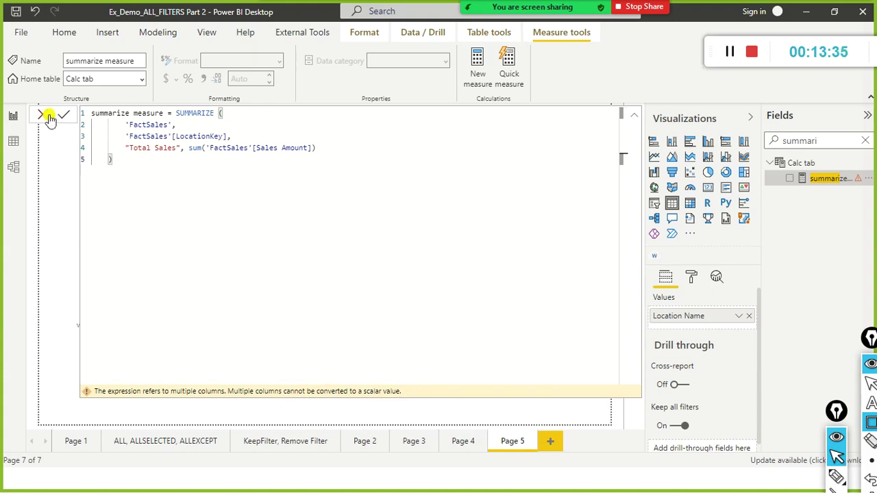
{"action": "key", "text": "ctrl+a"}
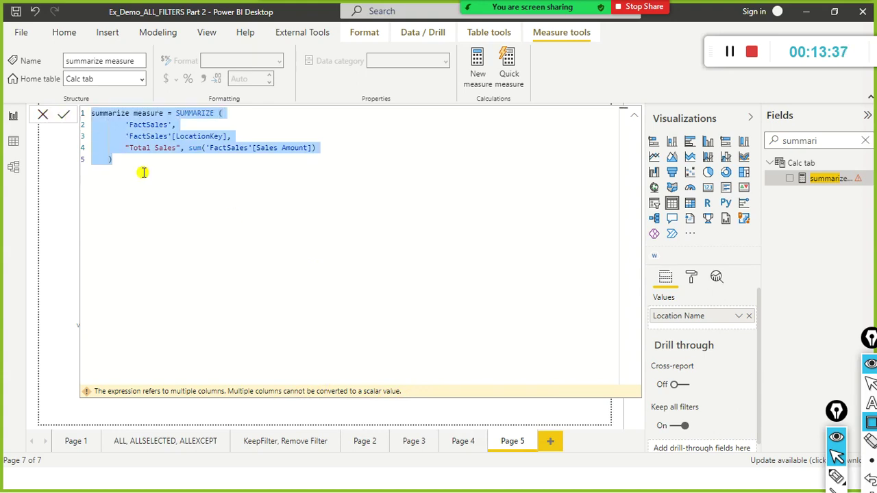
{"action": "left_click", "coordinate": [43, 114]}
{"action": "left_click", "coordinate": [154, 32]}
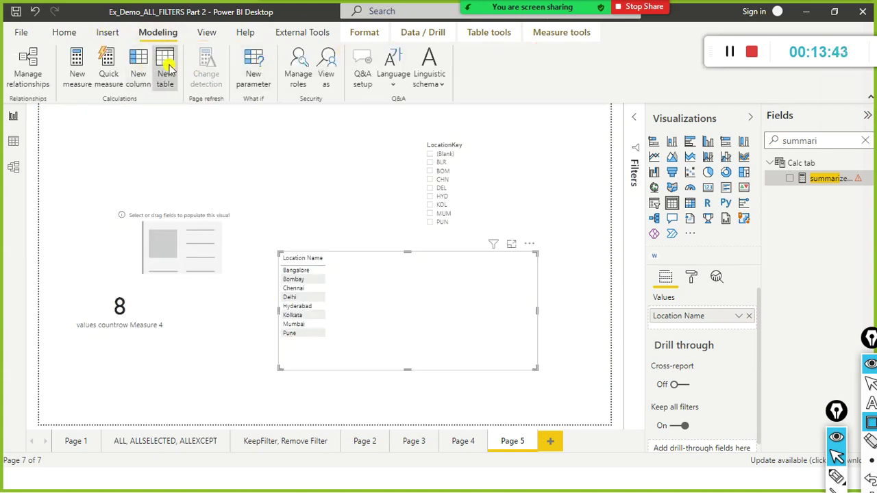
{"action": "left_click", "coordinate": [238, 86]}
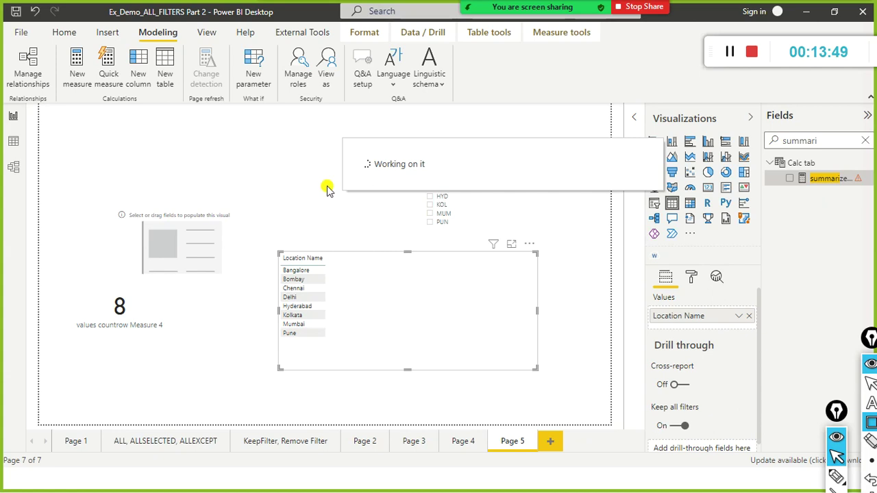
{"action": "key", "text": "alt+Tab"}
{"action": "key", "text": "alt+Tab"}
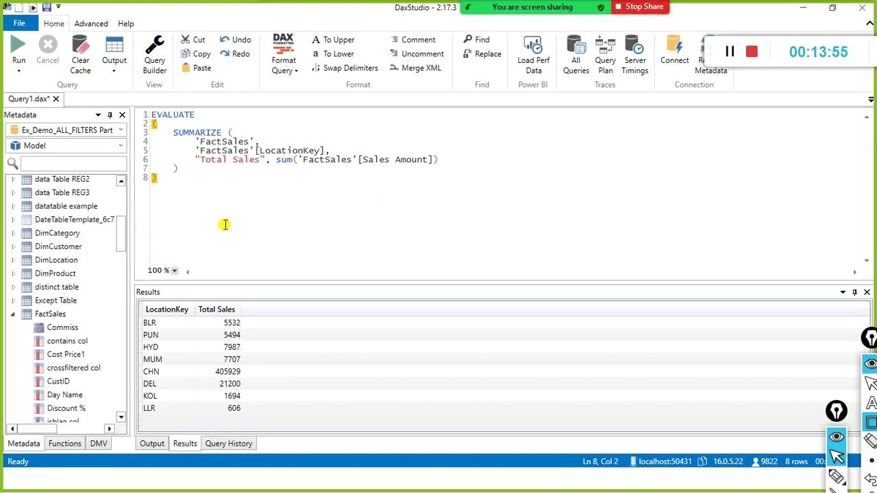
{"action": "key", "text": "Return"}
{"action": "key", "text": "Return"}
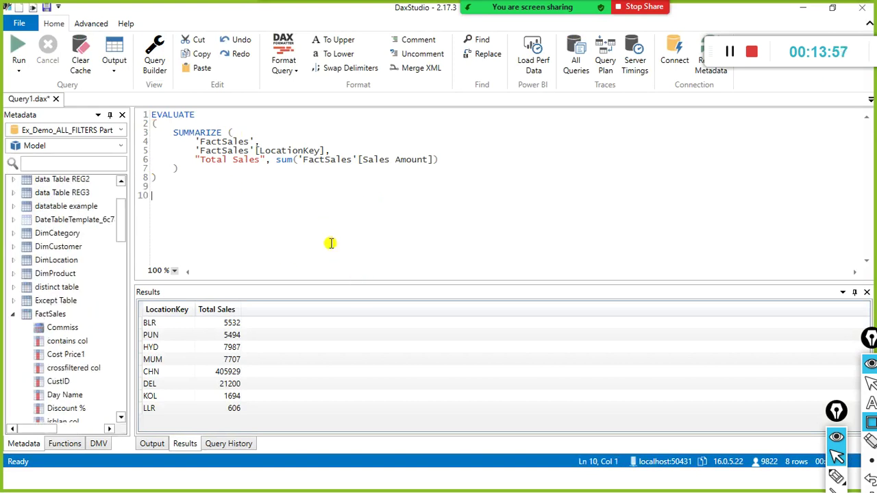
{"action": "key", "text": "alt+Tab"}
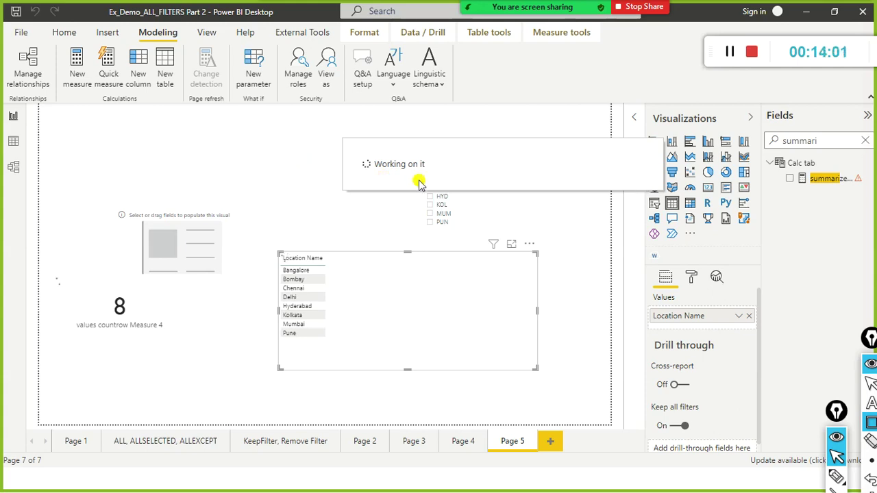
{"action": "key", "text": "alt+Tab"}
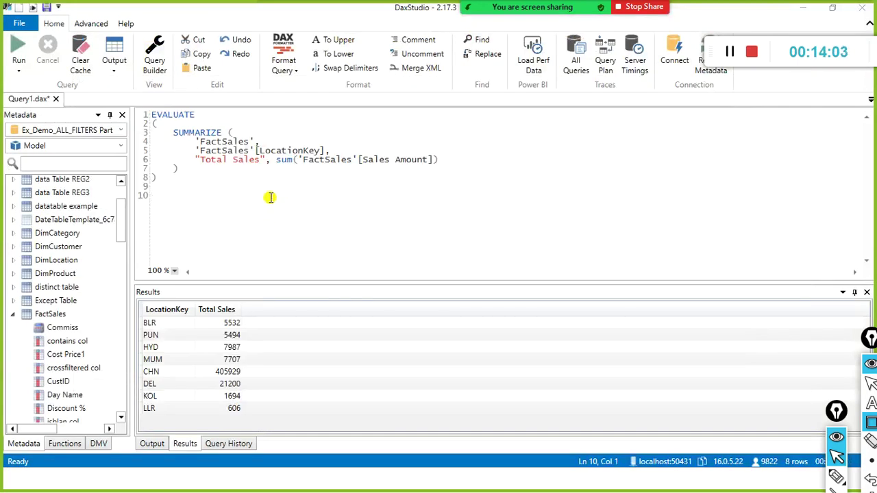
{"action": "key", "text": "alt+Tab"}
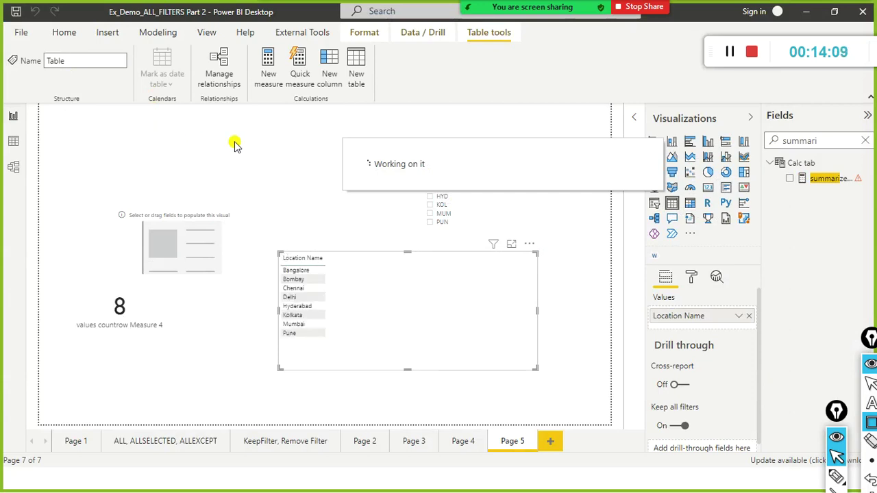
{"action": "key", "text": "alt+Tab"}
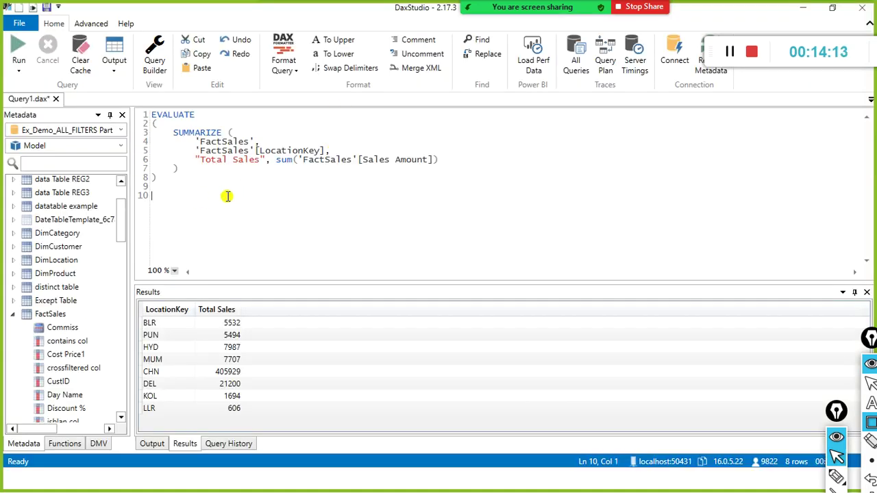
{"action": "key", "text": "alt+Tab"}
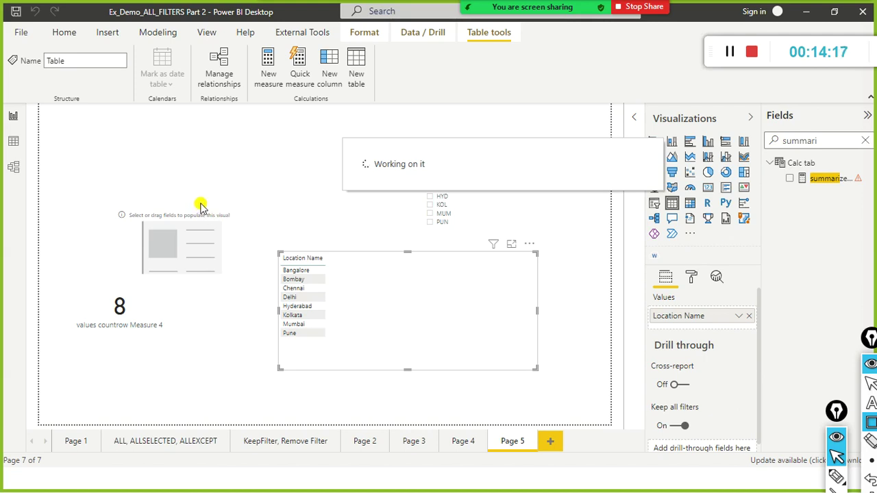
{"action": "key", "text": "alt+Tab"}
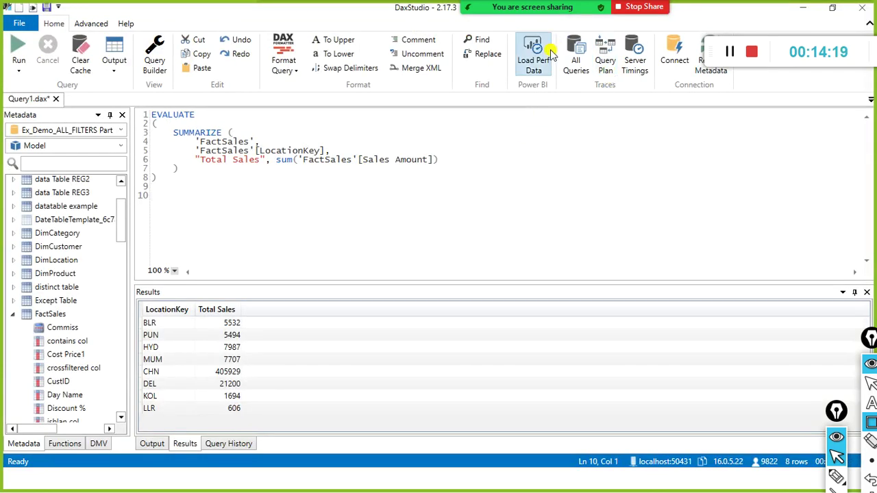
Start and stop the Query Plan and Server Timings traces in DAX Studio, and look at the Server Timings metrics
{"action": "left_click", "coordinate": [605, 66]}
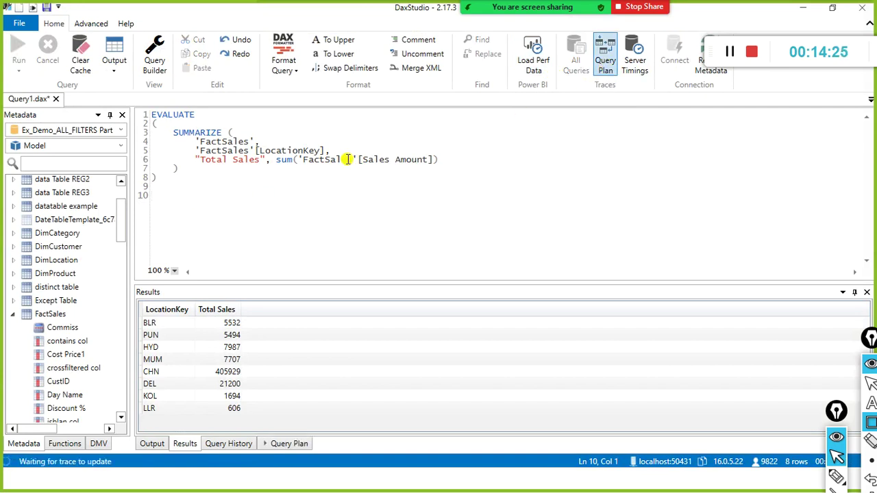
{"action": "left_click", "coordinate": [615, 63]}
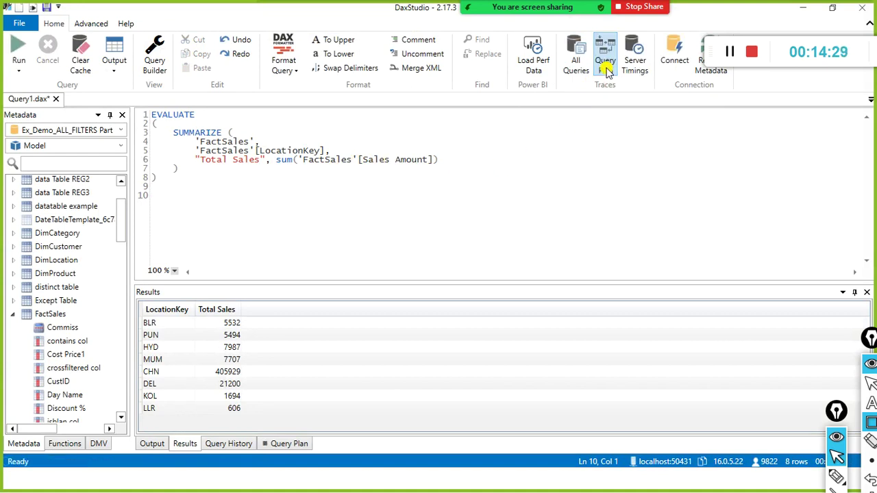
{"action": "left_click", "coordinate": [635, 61]}
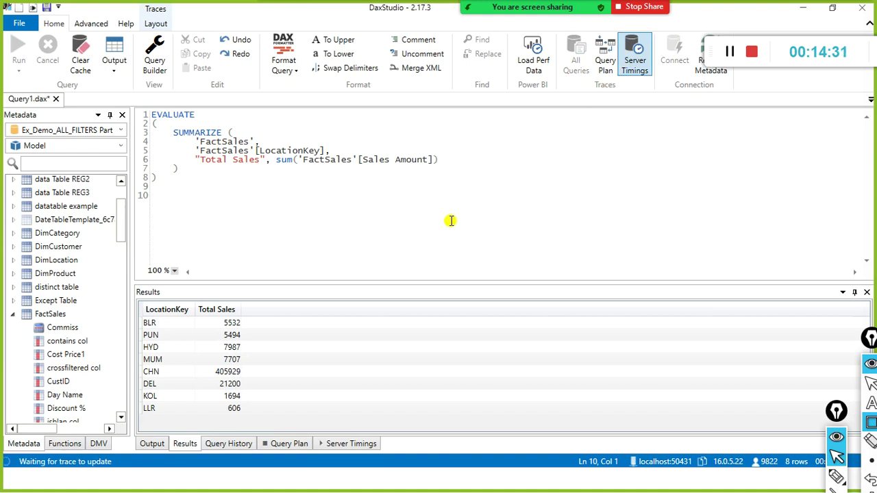
{"action": "left_click", "coordinate": [633, 60]}
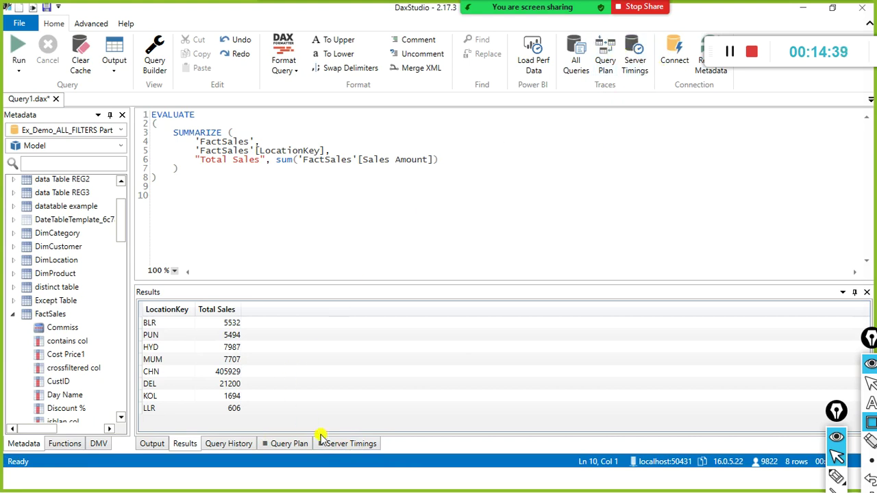
{"action": "left_click", "coordinate": [334, 446]}
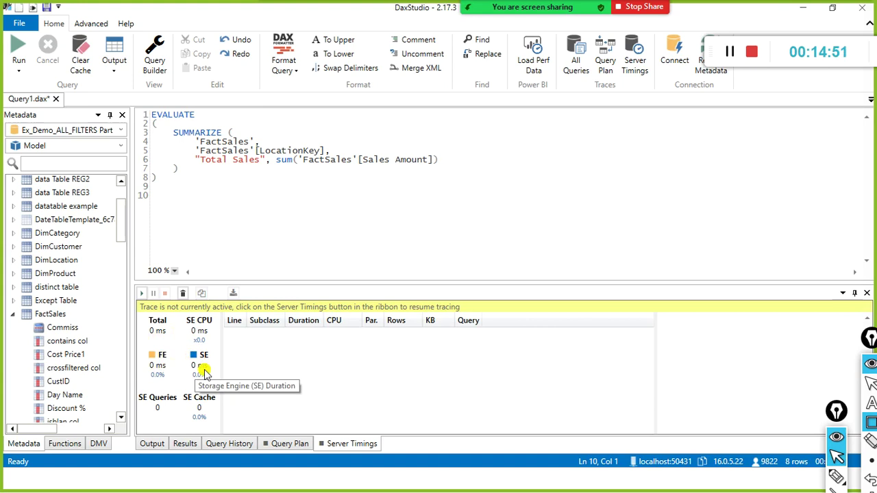
{"action": "left_click", "coordinate": [254, 269]}
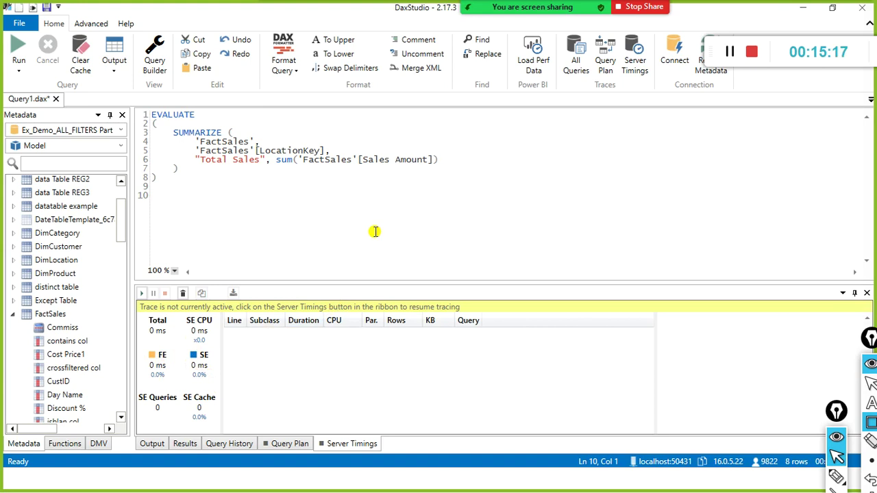
Switch to Power BI Desktop, replace the new table's formula with the copied "summarize measure = SUMMARIZE" expression, and commit it
{"action": "key", "text": "alt+Tab"}
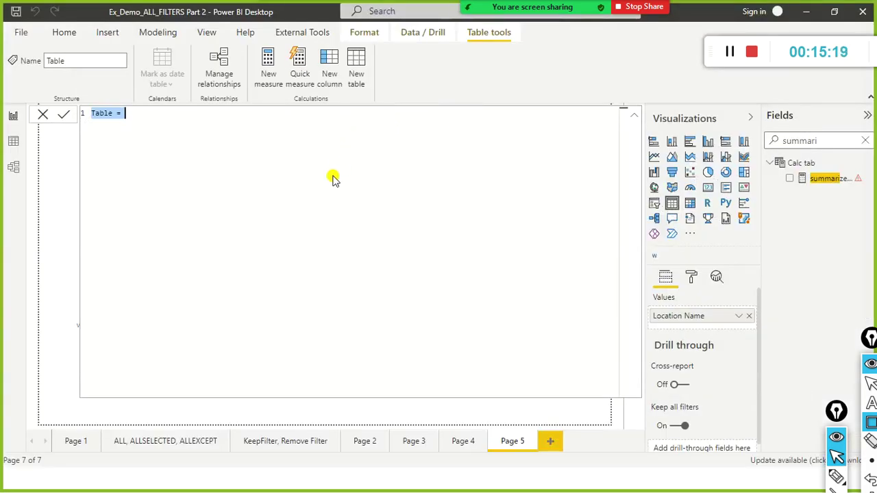
{"action": "type", "text": "summarize measure = SUMMARIZE (         'FactSales',         'FactSales'[LocationKey],         \"Total Sales\", sum('FactSales'[Sales Amount])     )"}
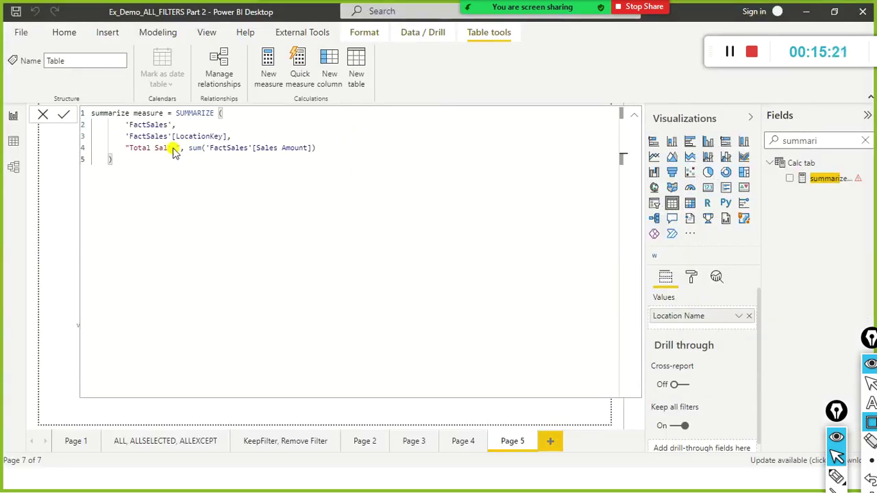
{"action": "left_click", "coordinate": [66, 118]}
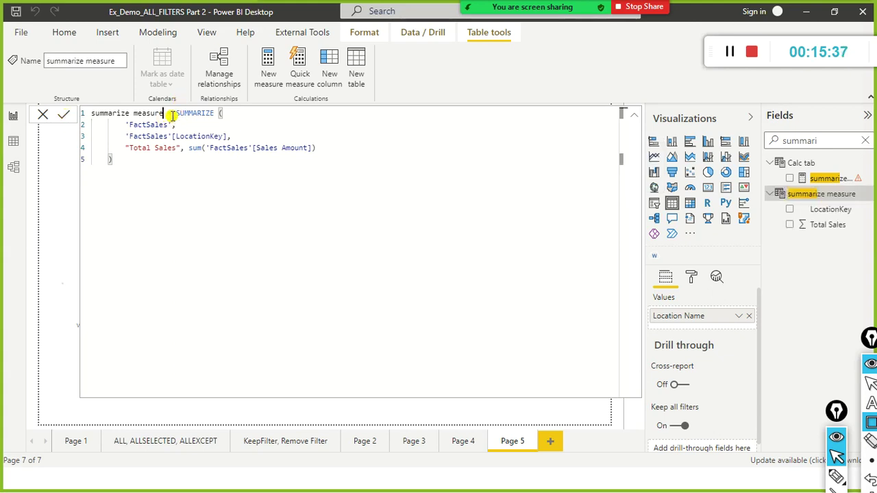
{"action": "key", "text": "ctrl+End"}
{"action": "key", "text": "ctrl+Home"}
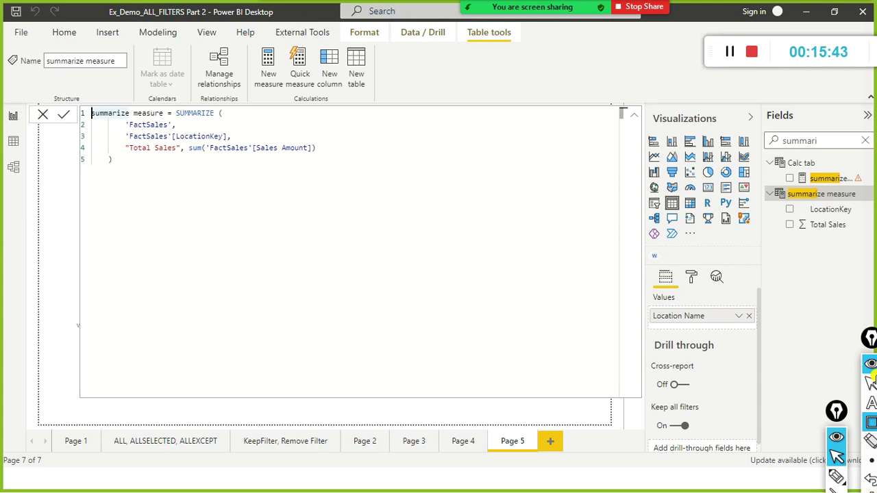
View the summarized table's rows in Data view, clear the field search, and show the LocationKey column of FactSales
{"action": "left_click", "coordinate": [13, 141]}
{"action": "left_click", "coordinate": [781, 270]}
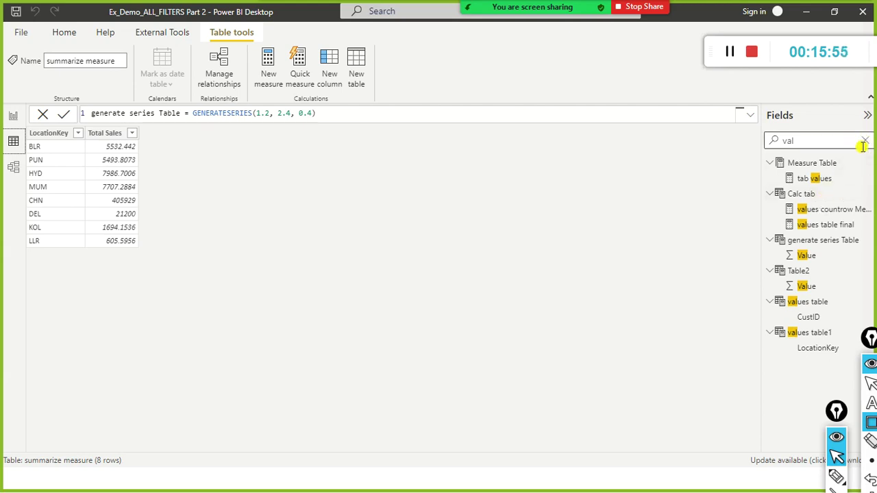
{"action": "left_click", "coordinate": [865, 143]}
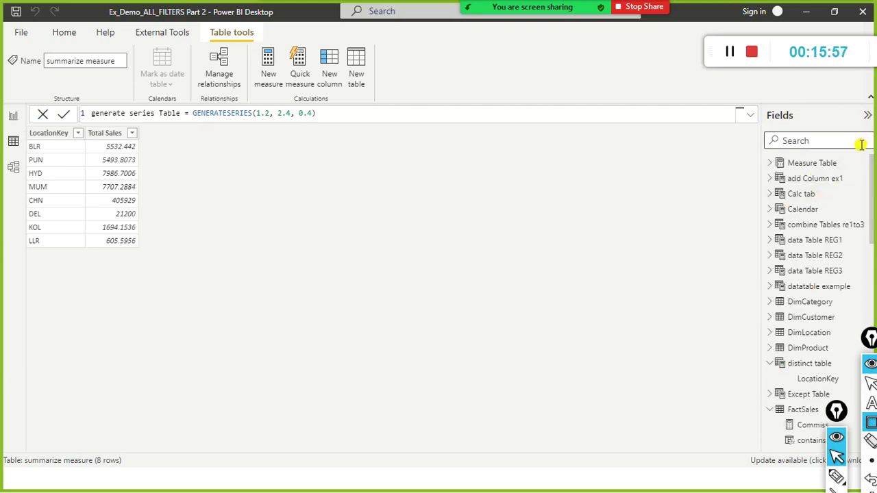
{"action": "scroll", "coordinate": [839, 192], "scroll_direction": "down", "scroll_amount": 10}
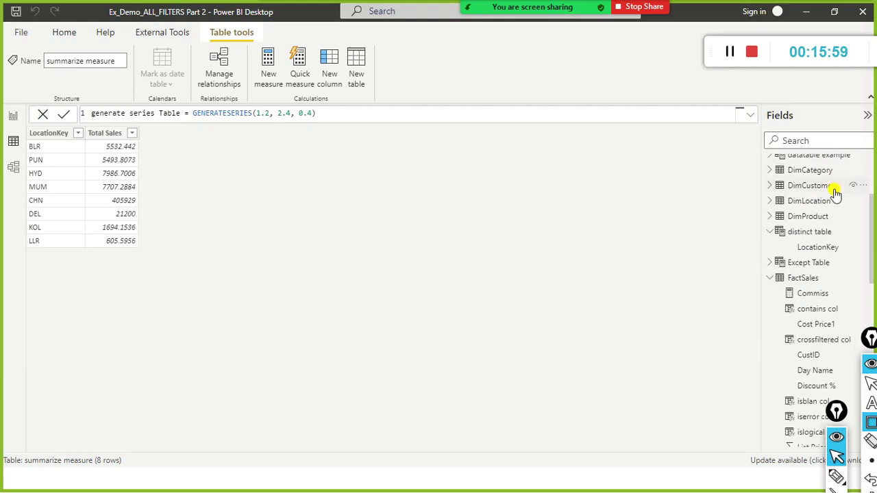
{"action": "scroll", "coordinate": [835, 197], "scroll_direction": "down", "scroll_amount": 4}
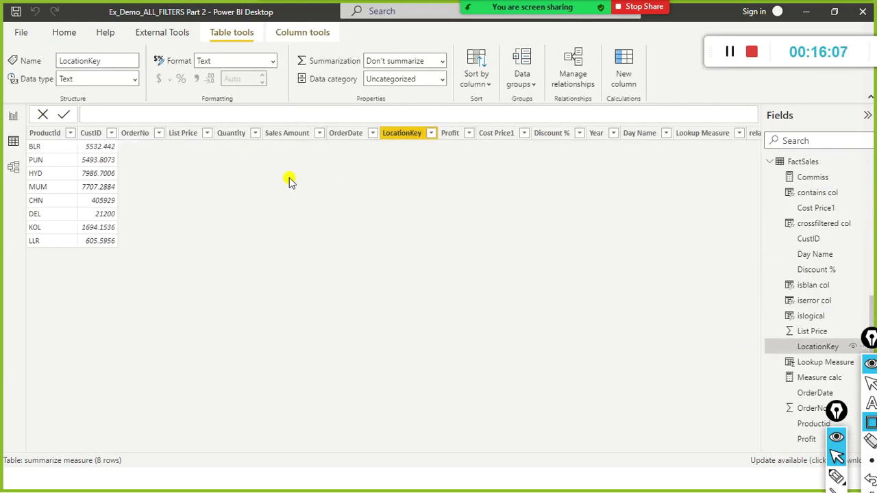
{"action": "left_click", "coordinate": [815, 344]}
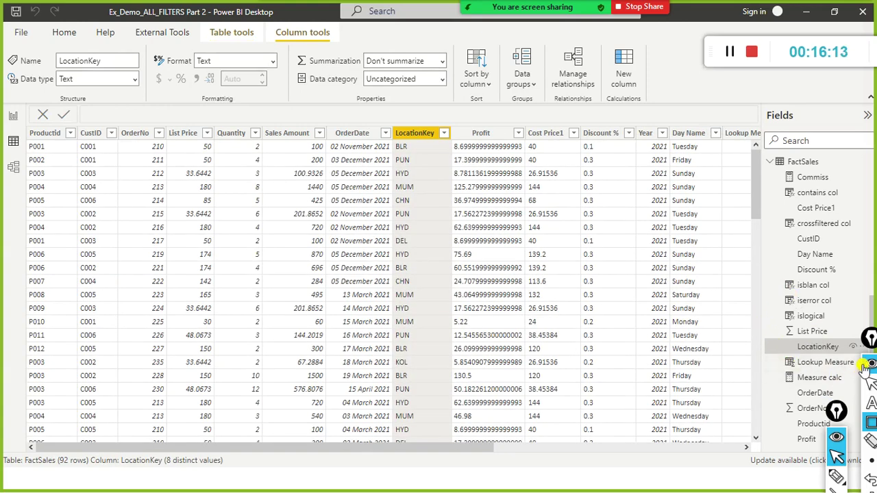
Search the fields for "summa" and show the summarize measure table's SUMMARIZE formula and rows
{"action": "scroll", "coordinate": [837, 342], "scroll_direction": "down", "scroll_amount": 3}
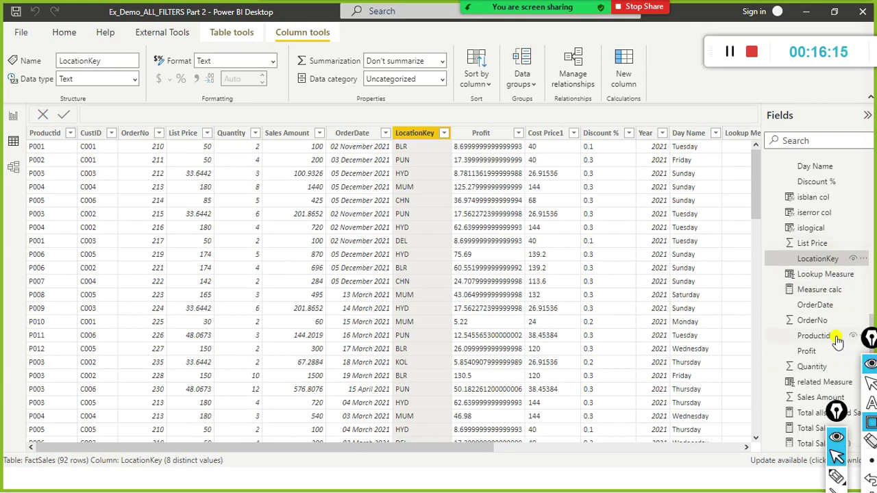
{"action": "scroll", "coordinate": [836, 340], "scroll_direction": "down", "scroll_amount": 3}
{"action": "left_click", "coordinate": [829, 140]}
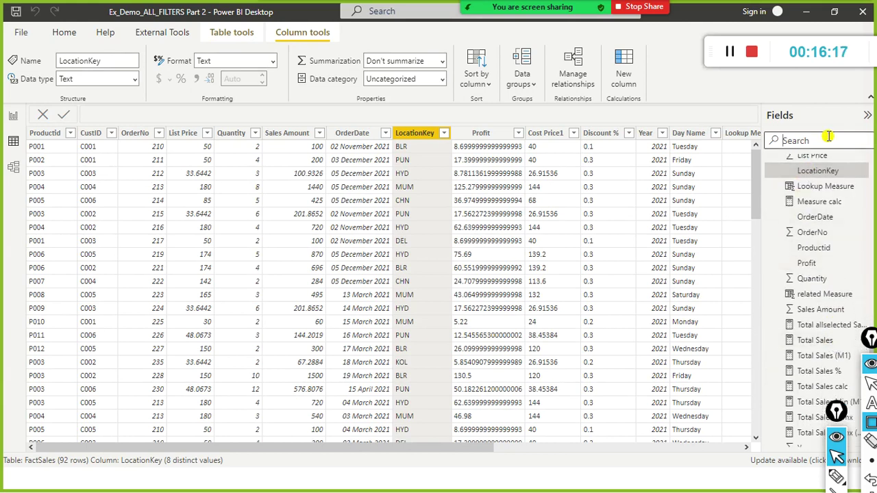
{"action": "type", "text": "s"}
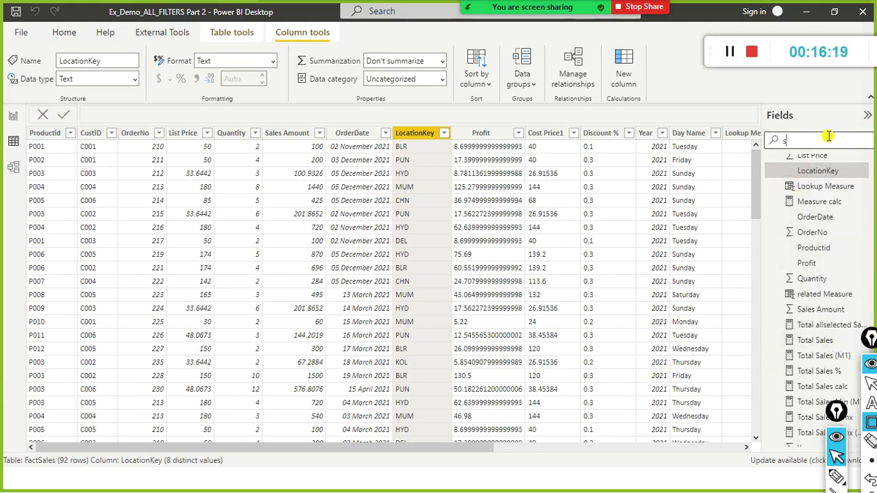
{"action": "type", "text": "umma"}
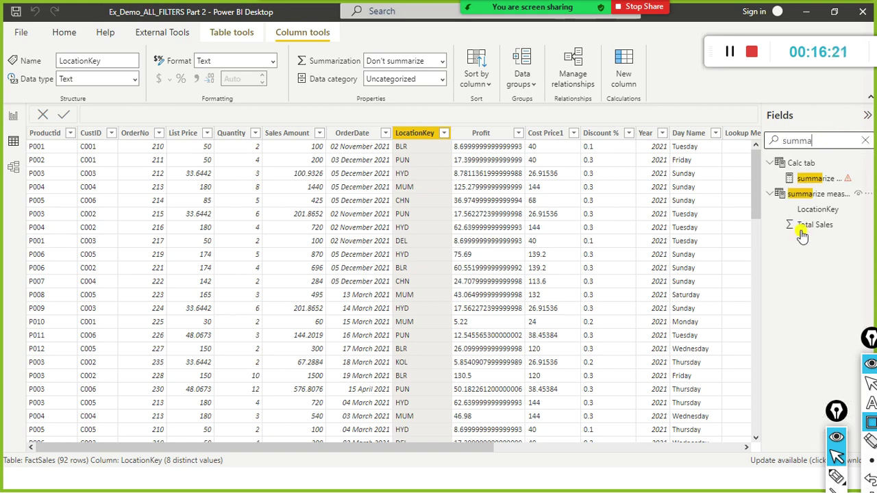
{"action": "left_click", "coordinate": [811, 195]}
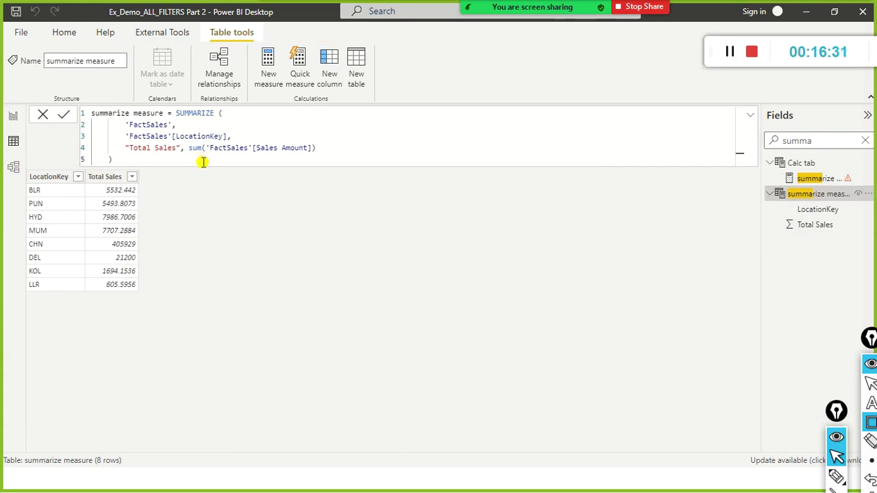
{"action": "left_click", "coordinate": [232, 136]}
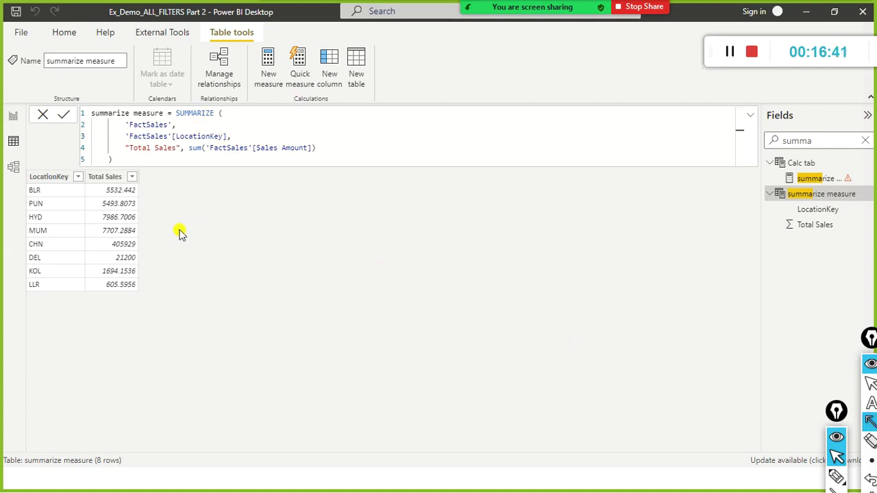
{"action": "key", "text": "ctrl+shift+9"}
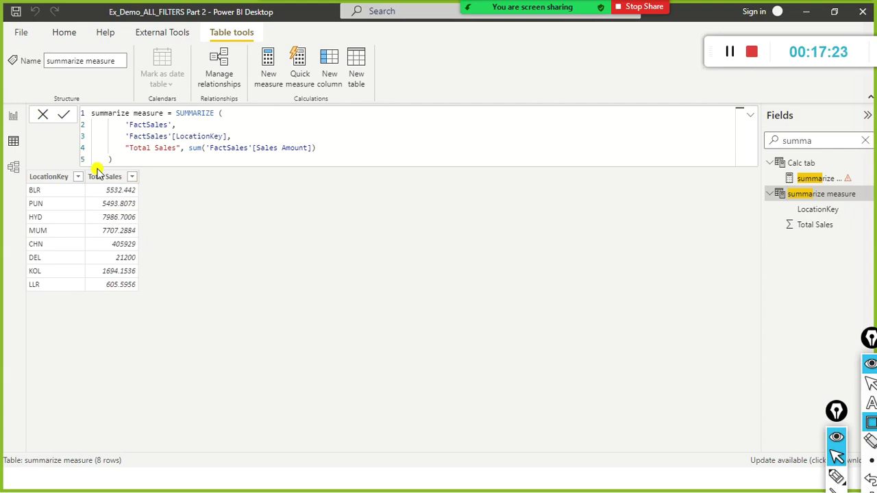
Switch to PowerPoint and present the Summarize slide, revealing its Grouping column and Aggregation callouts
{"action": "key", "text": "alt+Tab"}
{"action": "key", "text": "alt+Tab"}
{"action": "key", "text": "alt+Tab"}
{"action": "key", "text": "alt+Tab"}
{"action": "key", "text": "alt+Tab"}
{"action": "key", "text": "alt+Tab"}
{"action": "key", "text": "alt+Tab"}
{"action": "key", "text": "alt+Tab"}
{"action": "key", "text": "alt+Tab"}
{"action": "key", "text": "alt+Tab"}
{"action": "key", "text": "alt+Tab"}
{"action": "key", "text": "alt+Tab"}
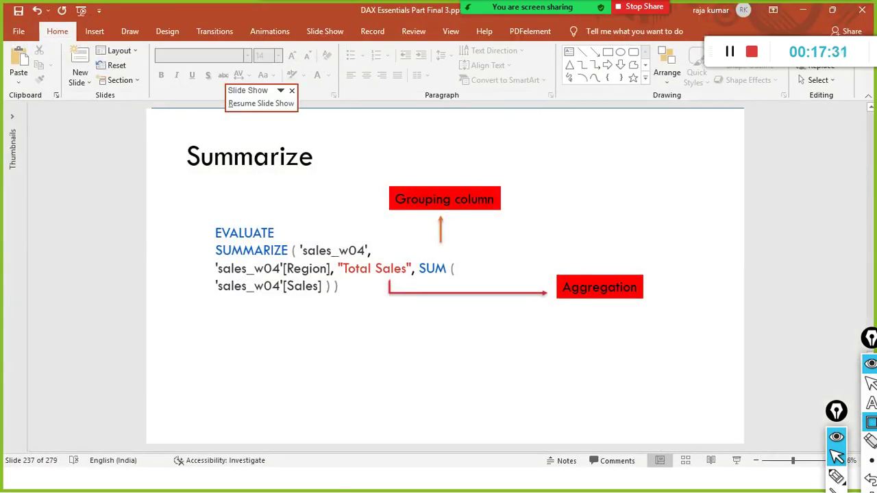
{"action": "mouse_move", "coordinate": [837, 476]}
{"action": "left_click", "coordinate": [735, 460]}
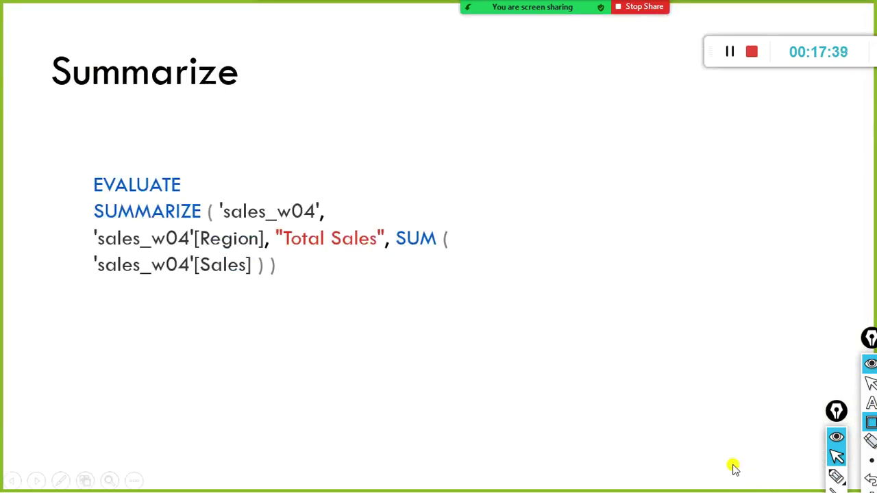
{"action": "left_click", "coordinate": [205, 254]}
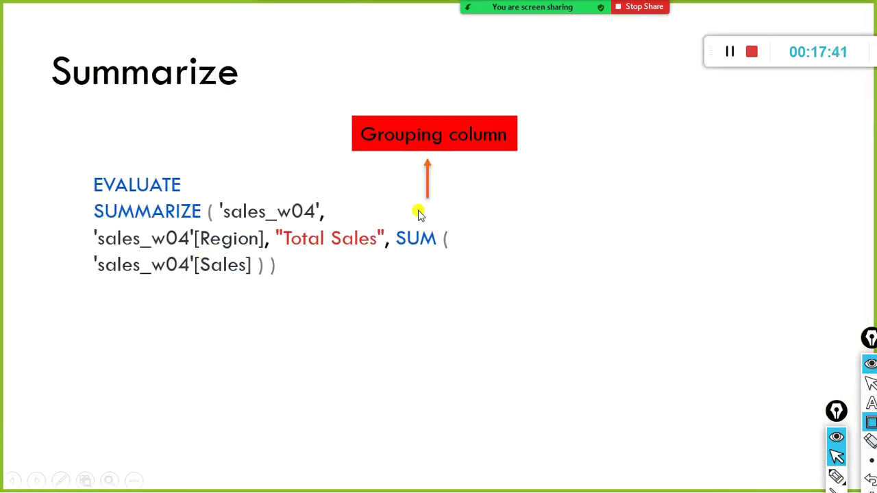
{"action": "left_click", "coordinate": [415, 262]}
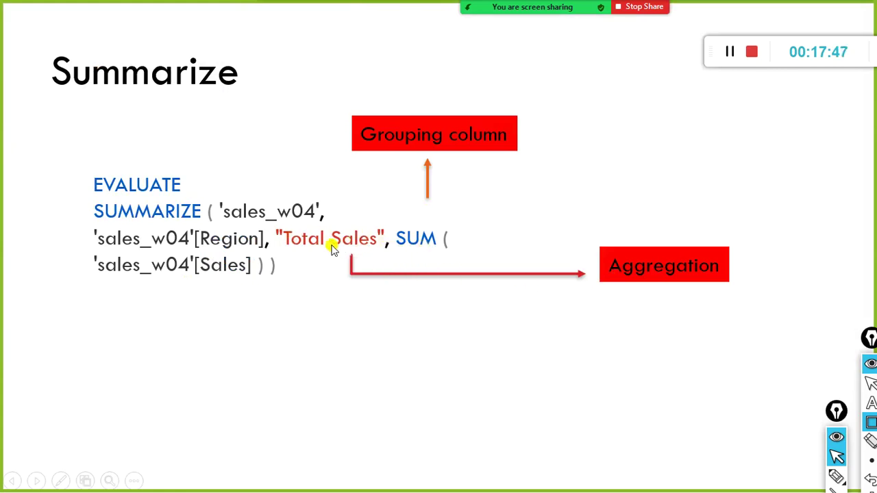
Switch to DAX Studio, show the query results, and highlight the "Total Sales" column name in the query
{"action": "key", "text": "alt+Tab"}
{"action": "key", "text": "alt+Tab"}
{"action": "key", "text": "alt+Tab"}
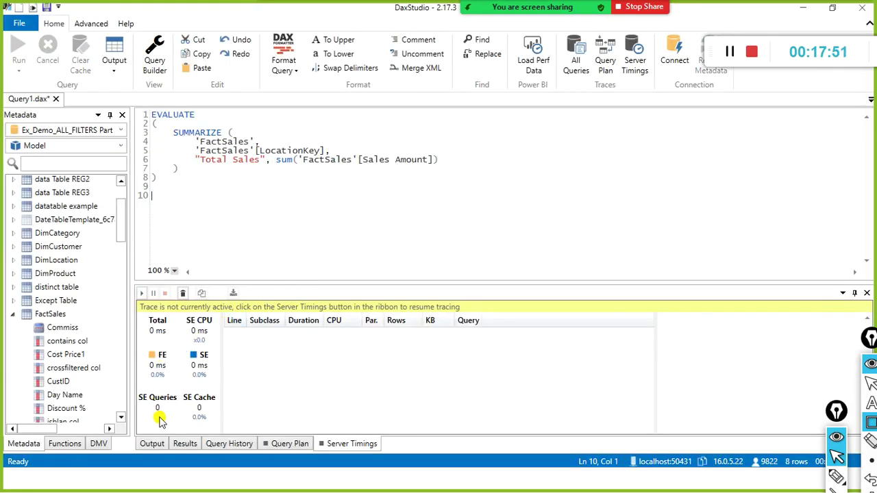
{"action": "left_click", "coordinate": [148, 445]}
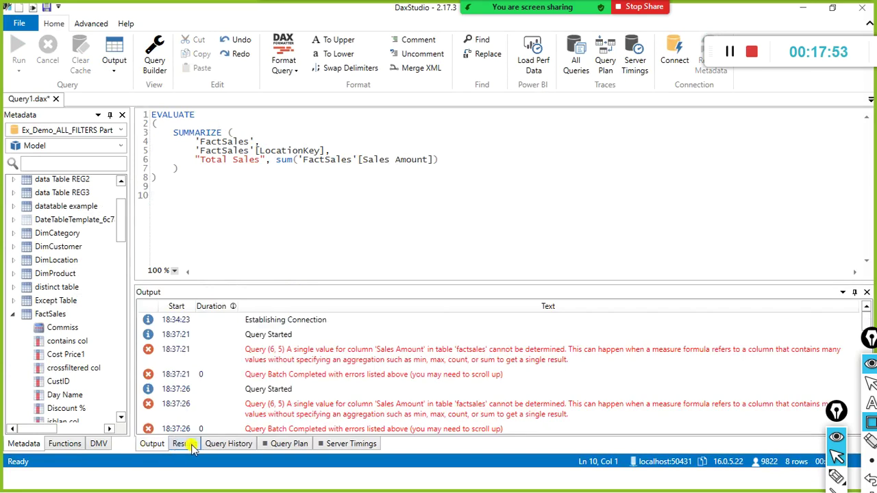
{"action": "left_click", "coordinate": [183, 444]}
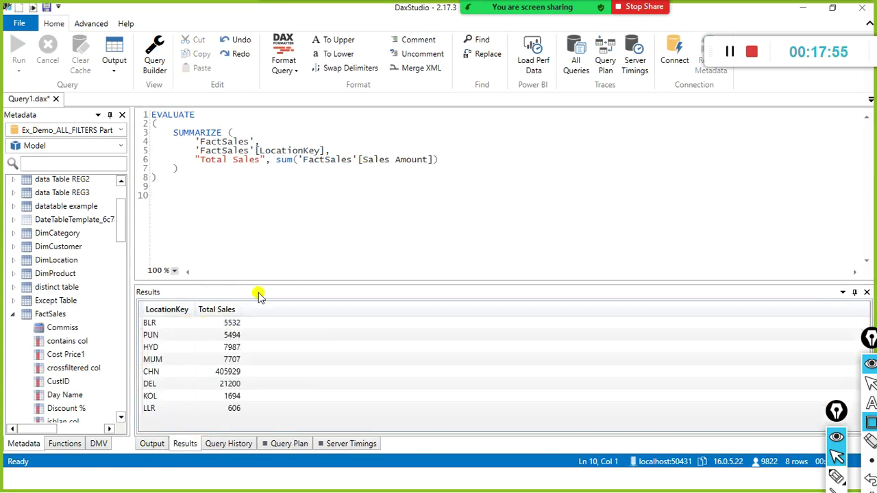
{"action": "left_click_drag", "start_coordinate": [201, 159], "coordinate": [259, 159]}
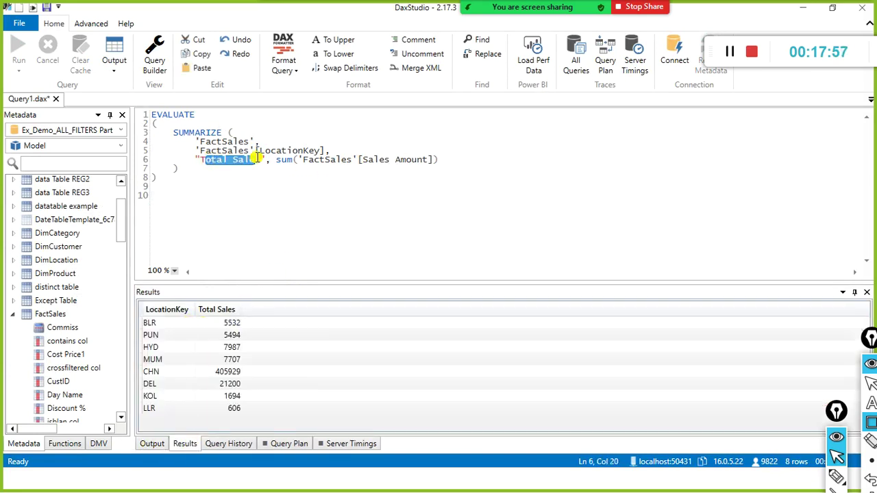
Revisit the Summarize slide, show the DAX Studio results again, and highlight the 'FactSales'[LocationKey] grouping argument in the query
{"action": "key", "text": "alt+Tab"}
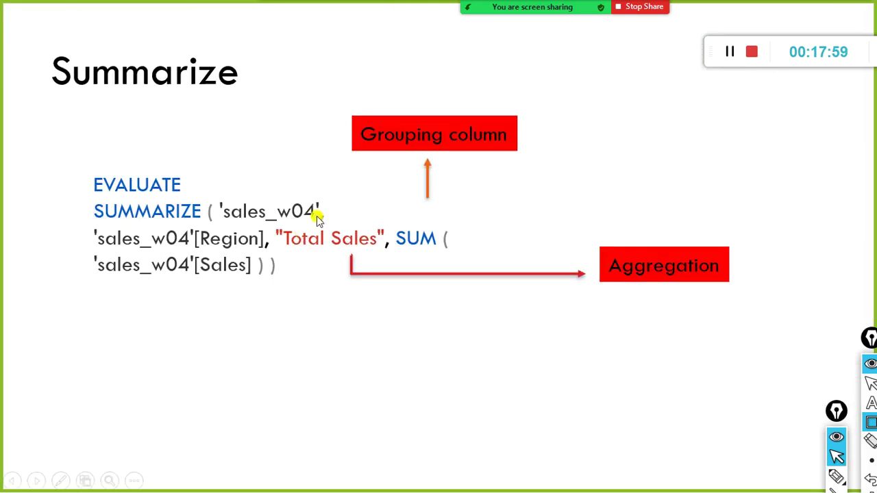
{"action": "key", "text": "alt+Tab"}
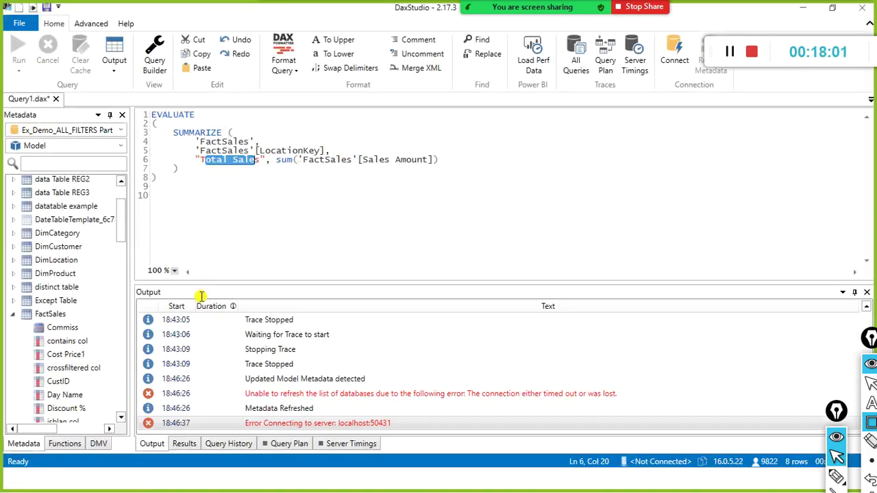
{"action": "left_click", "coordinate": [184, 444]}
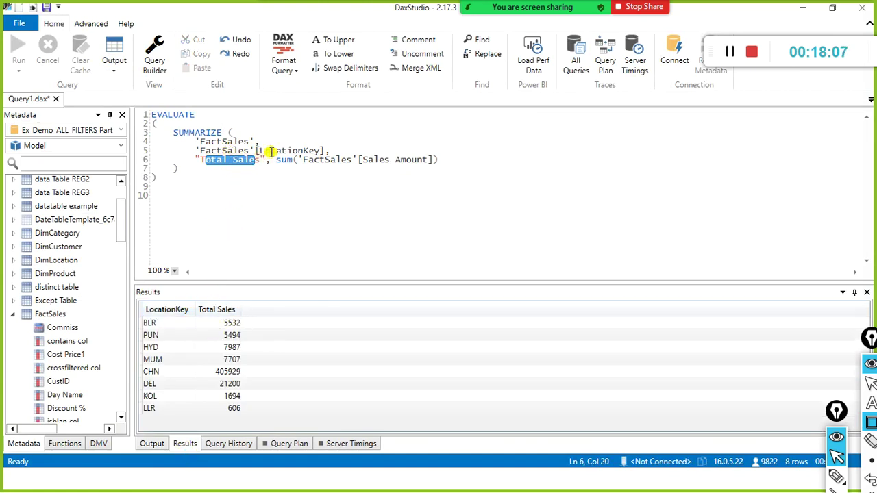
{"action": "left_click_drag", "start_coordinate": [353, 152], "coordinate": [229, 151]}
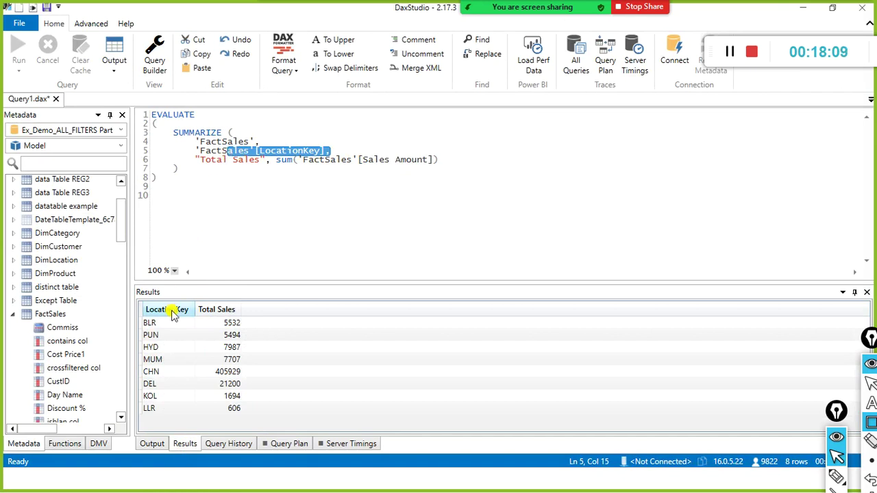
{"action": "key", "text": "alt+Tab"}
{"action": "key", "text": "alt+Tab"}
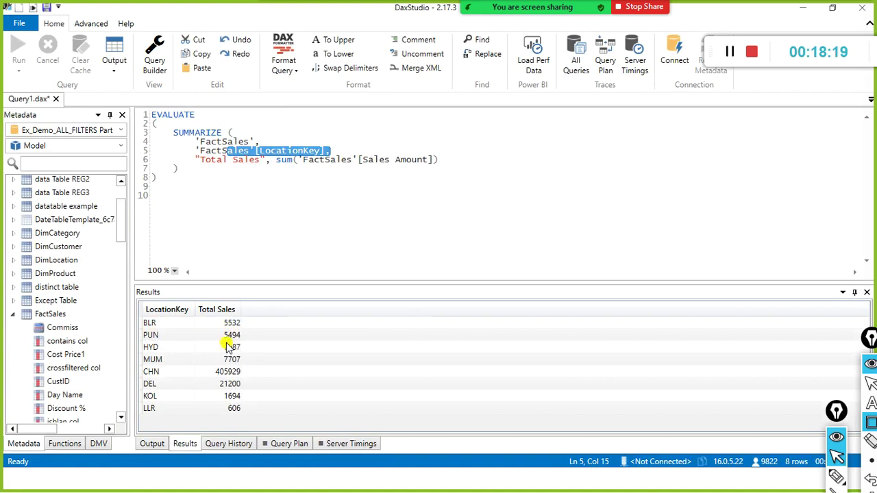
{"action": "left_click", "coordinate": [326, 196]}
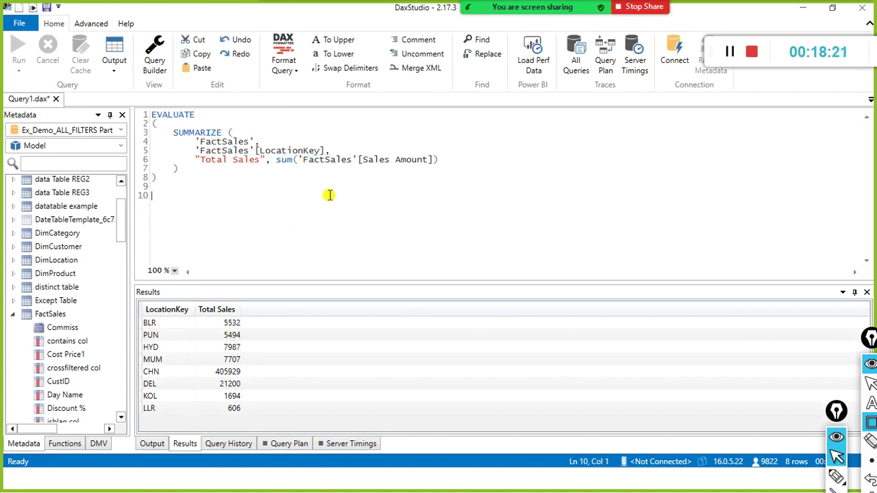
{"action": "key", "text": "ctrl+a"}
{"action": "left_click", "coordinate": [274, 185]}
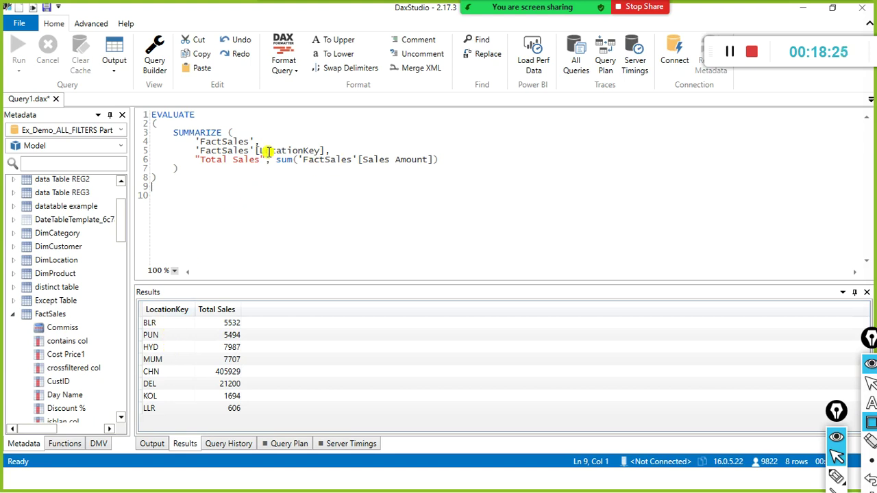
{"action": "left_click", "coordinate": [298, 150]}
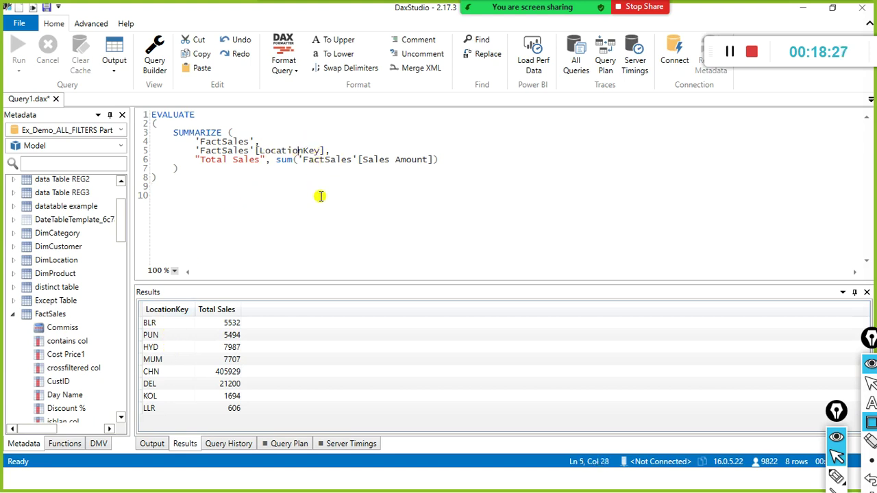
{"action": "left_click_drag", "start_coordinate": [333, 151], "coordinate": [184, 150]}
Below the SUMMARIZE query, write a SELECT line using the copied expression sum('FactSales'[Sales Amount]
{"action": "left_click", "coordinate": [280, 188]}
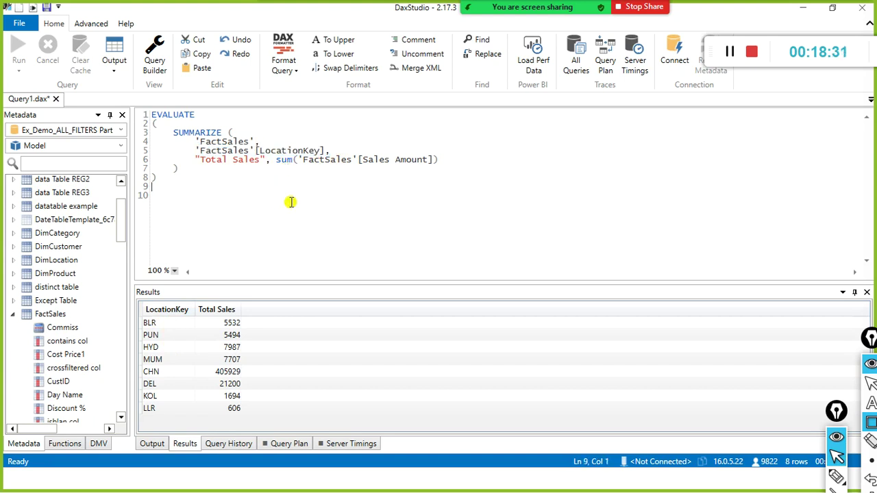
{"action": "key", "text": "Return"}
{"action": "type", "text": "S"}
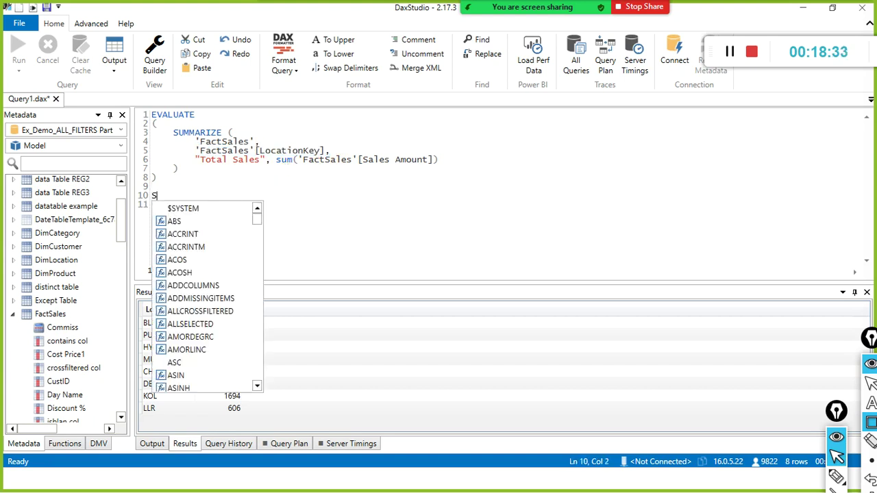
{"action": "type", "text": "ELET CT "}
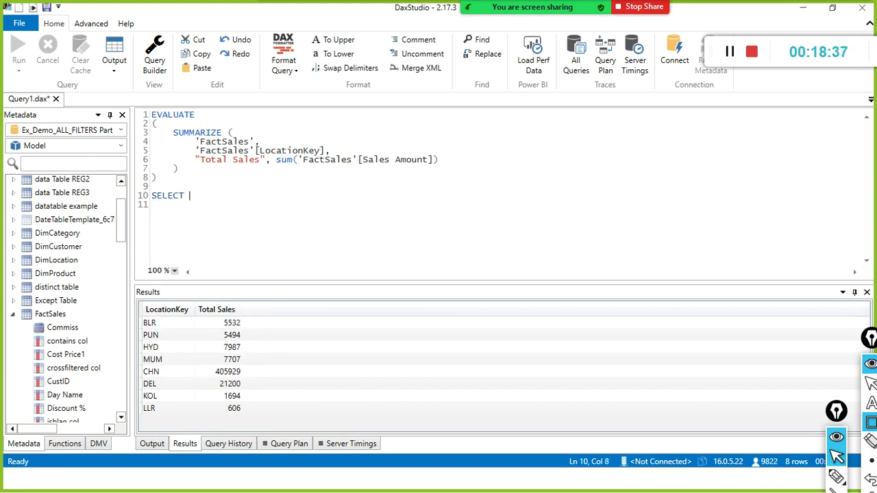
{"action": "type", "text": "SUM"}
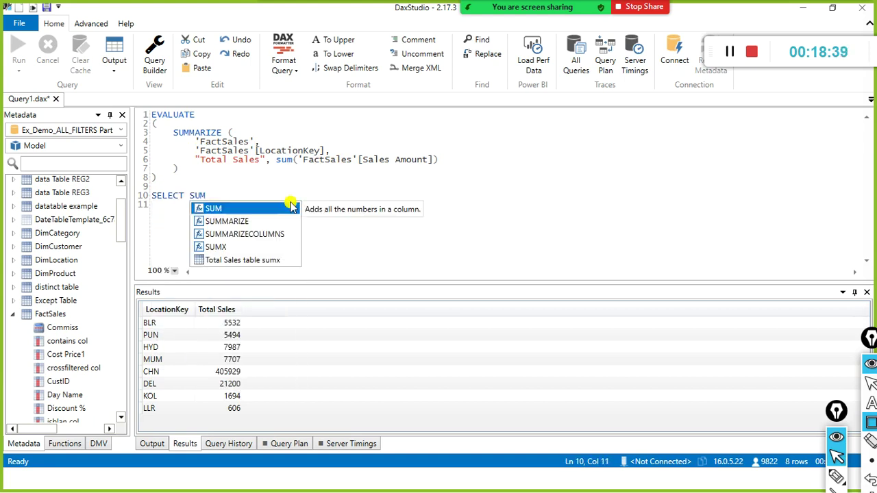
{"action": "key", "text": "Escape"}
{"action": "key", "text": "BackSpace"}
{"action": "key", "text": "BackSpace"}
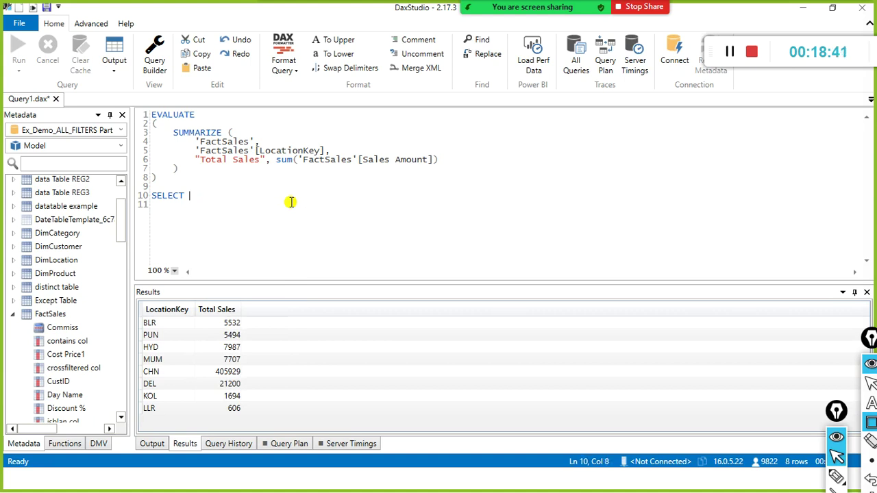
{"action": "left_click_drag", "start_coordinate": [276, 159], "coordinate": [434, 162]}
{"action": "key", "text": "ctrl+c"}
{"action": "left_click", "coordinate": [226, 196]}
{"action": "key", "text": "ctrl+v"}
Add the line FROM FactSales beneath the SELECT line
{"action": "left_click", "coordinate": [282, 216]}
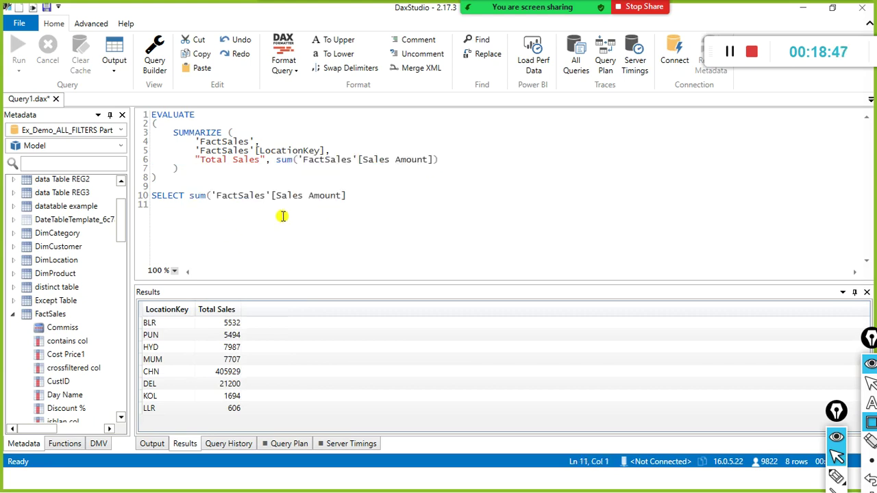
{"action": "type", "text": "from"}
{"action": "key", "text": "BackSpace"}
{"action": "key", "text": "BackSpace"}
{"action": "key", "text": "BackSpace"}
{"action": "key", "text": "BackSpace"}
{"action": "type", "text": "FRM"}
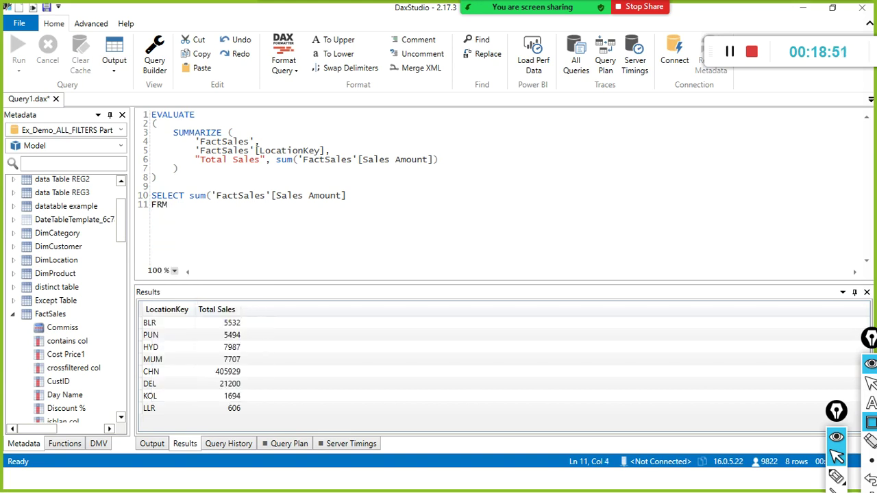
{"action": "key", "text": "BackSpace"}
{"action": "type", "text": "OM fAC"}
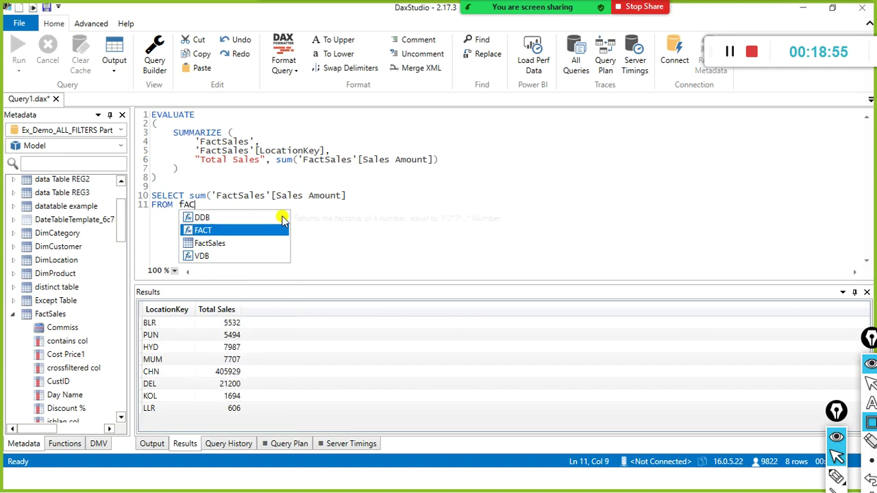
{"action": "key", "text": "Down"}
{"action": "key", "text": "Return"}
{"action": "key", "text": "Return"}
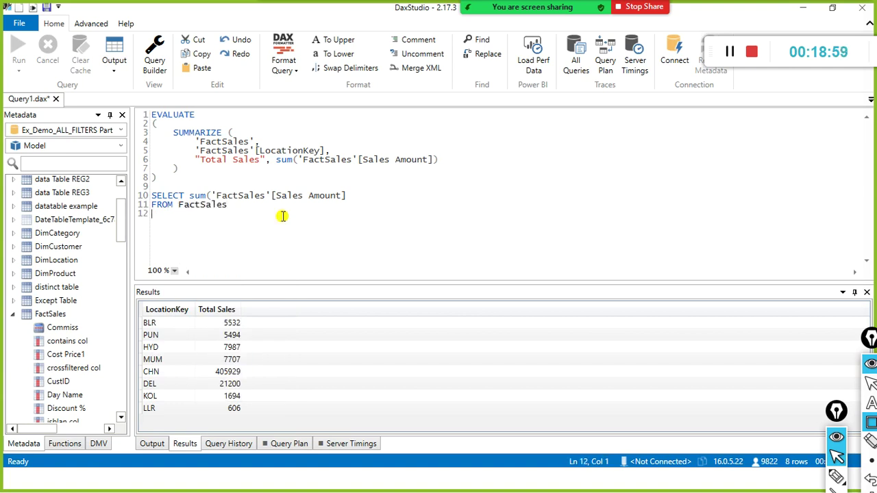
Enclose the SELECT statement below the SUMMARIZE query in a /* */ block comment
{"action": "key", "text": "Up"}
{"action": "key", "text": "Up"}
{"action": "key", "text": "Return"}
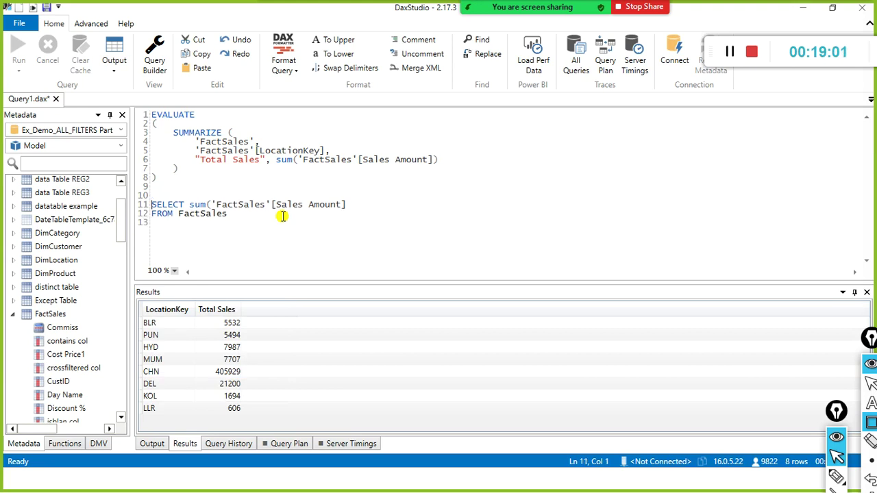
{"action": "type", "text": "/*"}
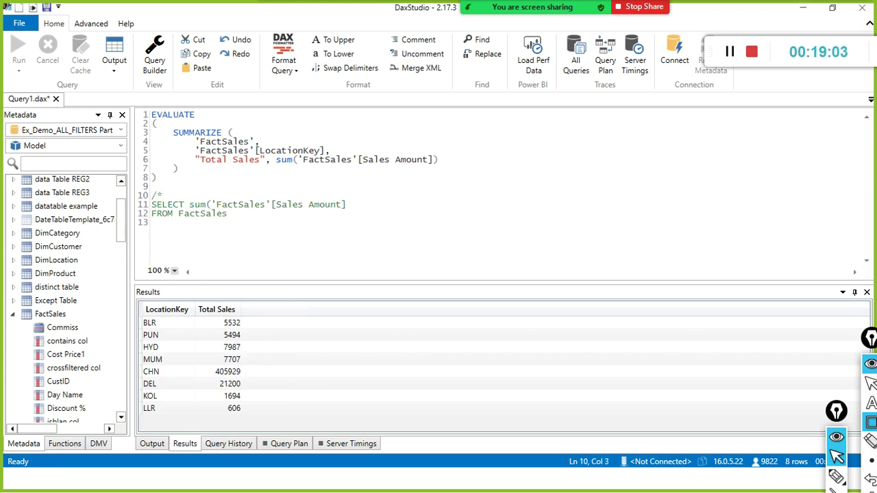
{"action": "key", "text": "Return"}
{"action": "key", "text": "Return"}
Add the line GROUP BY 'FactSales'[LocationKey] beneath FROM FactSales, copying the column reference from the SUMMARIZE query
{"action": "type", "text": "ROUP BY"}
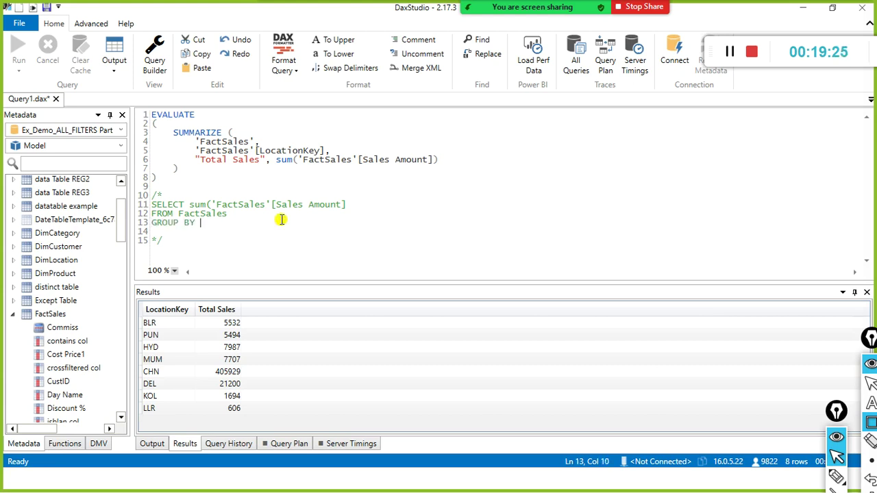
{"action": "key", "text": "Up"}
{"action": "key", "text": "Up"}
{"action": "key", "text": "Up"}
{"action": "key", "text": "Up"}
{"action": "key", "text": "Up"}
{"action": "key", "text": "Up"}
{"action": "key", "text": "ctrl+shift+Right"}
{"action": "key", "text": "ctrl+shift+Right"}
{"action": "key", "text": "ctrl+shift+Right"}
{"action": "key", "text": "ctrl+shift+Right"}
{"action": "key", "text": "ctrl+shift+Right"}
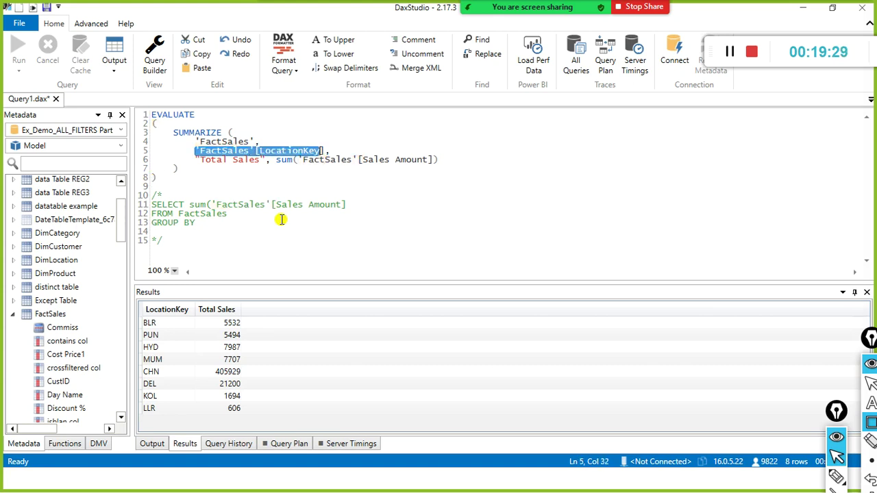
{"action": "key", "text": "shift+Left"}
{"action": "key", "text": "Down"}
{"action": "key", "text": "Down"}
{"action": "key", "text": "Down"}
{"action": "key", "text": "Down"}
{"action": "key", "text": "Down"}
{"action": "key", "text": "Down"}
{"action": "key", "text": "Down"}
{"action": "key", "text": "Down"}
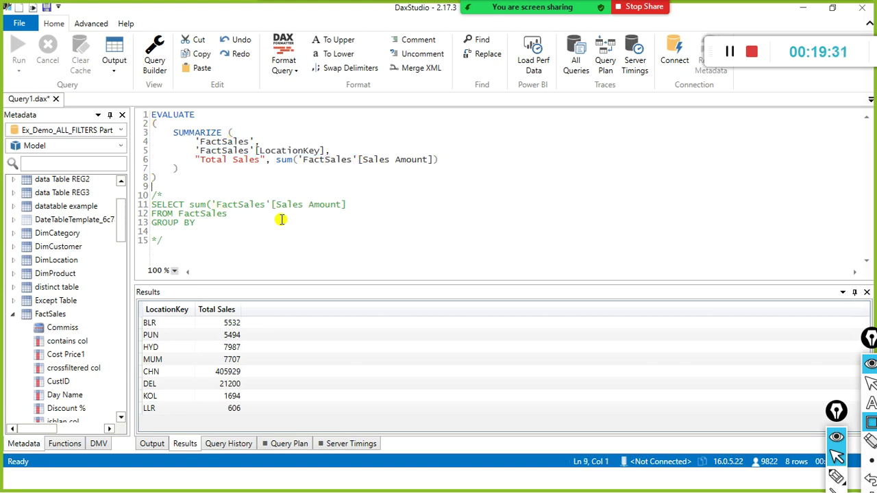
{"action": "key", "text": "ctrl+v"}
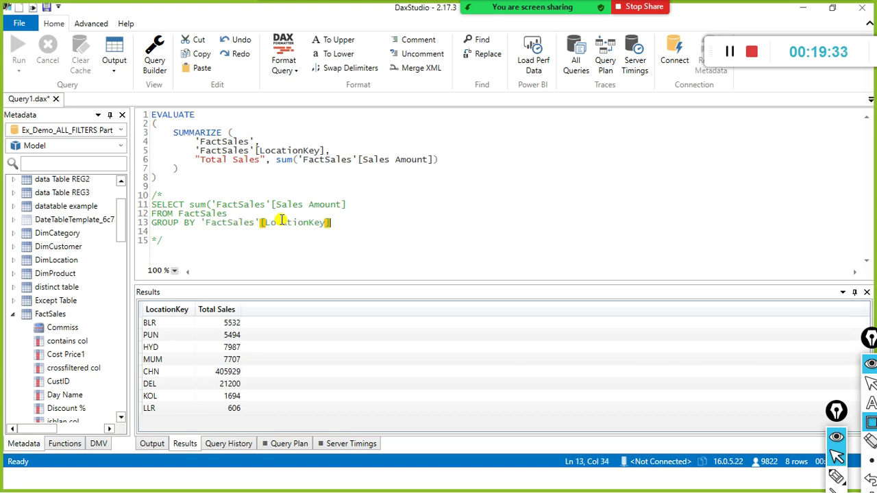
Highlight the three SQL lines from SELECT to GROUP BY, and point out the SUMMARIZE query for comparison
{"action": "left_click", "coordinate": [233, 260]}
{"action": "left_click_drag", "start_coordinate": [274, 237], "coordinate": [73, 207]}
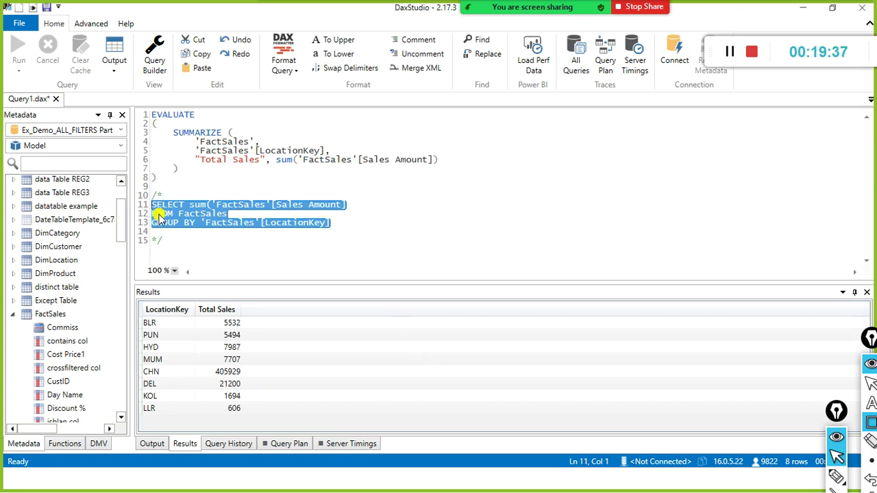
{"action": "left_click", "coordinate": [212, 220]}
{"action": "left_click", "coordinate": [213, 161]}
{"action": "key", "text": "ctrl+shift+Home"}
{"action": "left_click", "coordinate": [226, 168]}
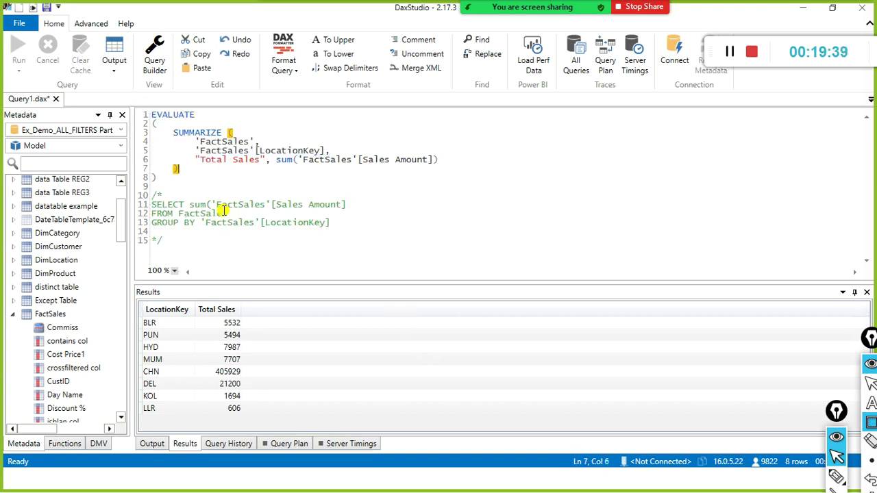
{"action": "left_click", "coordinate": [254, 157]}
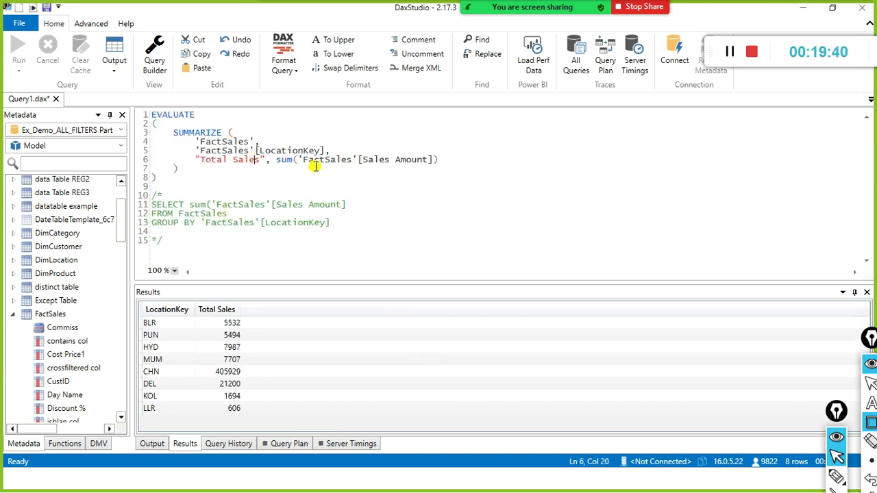
Compare the FactSales table references, then highlight the GROUP BY column and the sum expression in the SQL statement
{"action": "left_click", "coordinate": [223, 214]}
{"action": "left_click", "coordinate": [229, 142]}
{"action": "left_click_drag", "start_coordinate": [330, 224], "coordinate": [199, 221]}
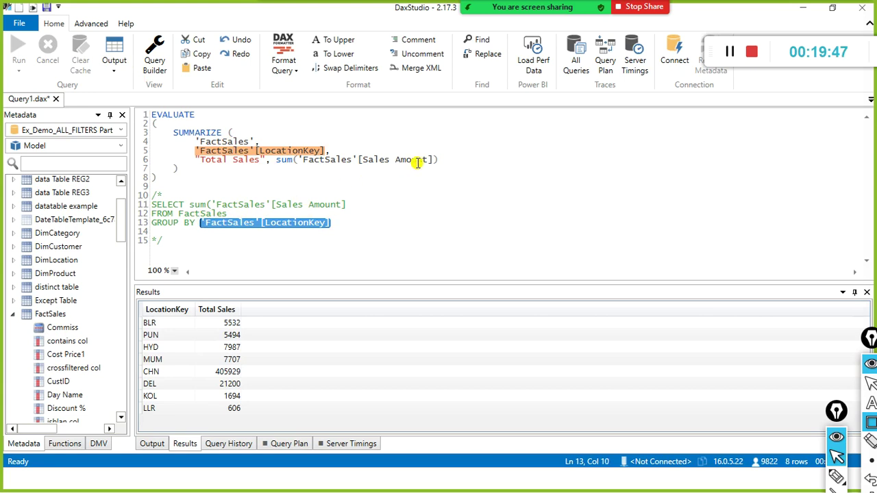
{"action": "left_click_drag", "start_coordinate": [347, 204], "coordinate": [196, 203]}
{"action": "left_click", "coordinate": [401, 144]}
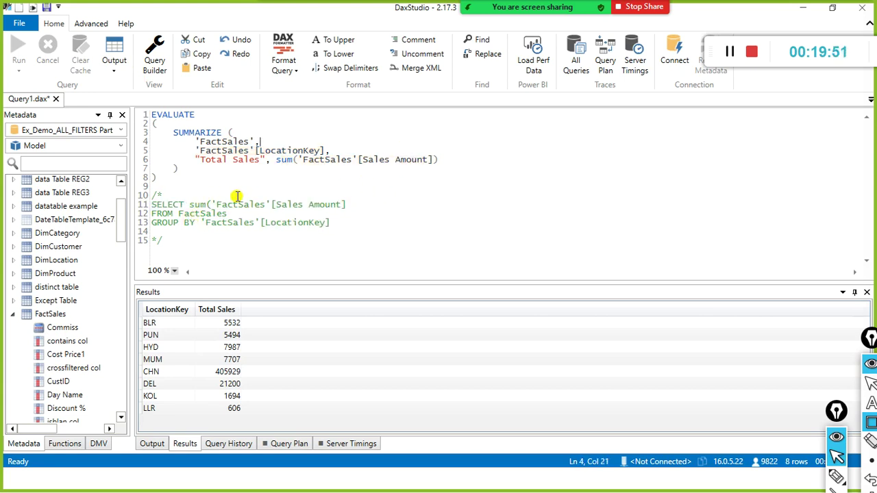
Highlight the whole commented SQL block and the SUMMARIZE query alternately to compare the two
{"action": "left_click", "coordinate": [205, 233]}
{"action": "left_click", "coordinate": [201, 247]}
{"action": "left_click_drag", "start_coordinate": [201, 248], "coordinate": [152, 195]}
{"action": "left_click", "coordinate": [212, 150]}
{"action": "left_click_drag", "start_coordinate": [171, 241], "coordinate": [145, 193]}
{"action": "left_click", "coordinate": [277, 204]}
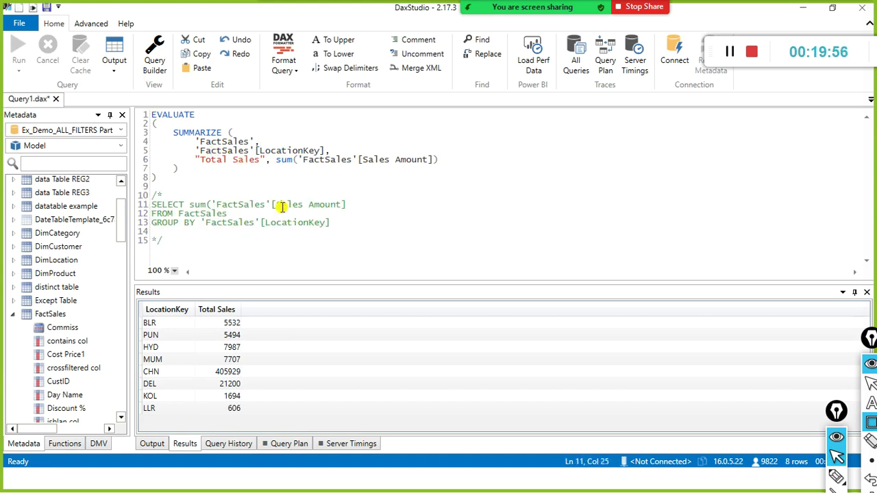
{"action": "left_click_drag", "start_coordinate": [226, 172], "coordinate": [157, 113]}
{"action": "left_click", "coordinate": [192, 225]}
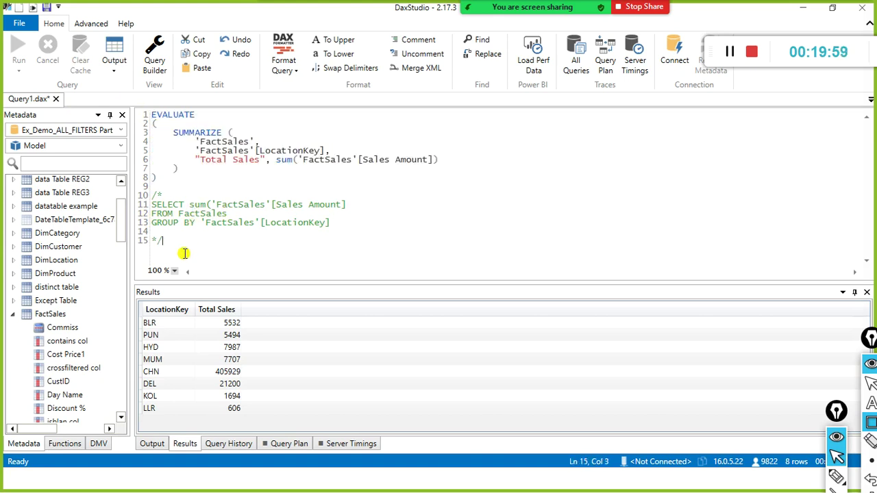
{"action": "left_click_drag", "start_coordinate": [183, 251], "coordinate": [156, 200]}
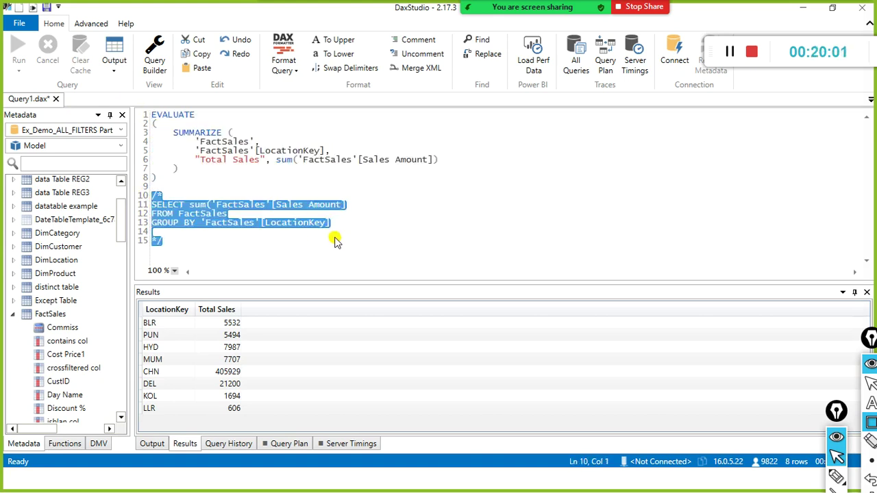
{"action": "left_click", "coordinate": [281, 247]}
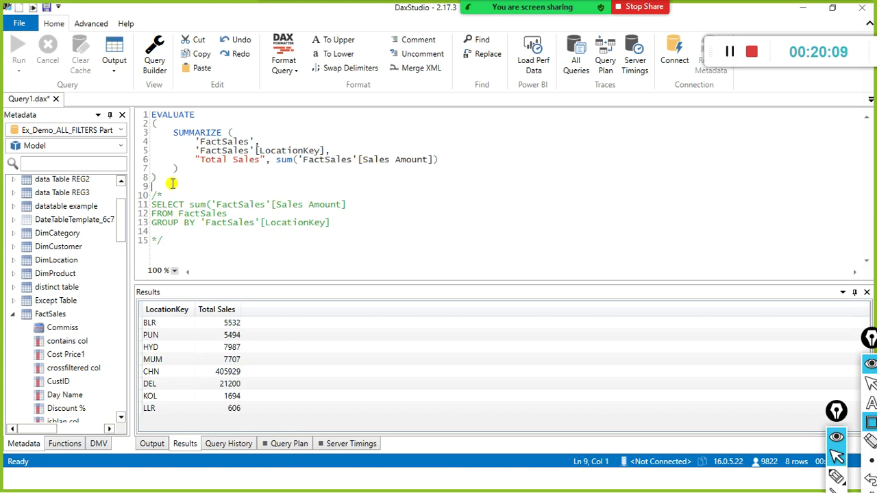
Duplicate the complete EVALUATE SUMMARIZE query below the commented SQL block
{"action": "left_click_drag", "start_coordinate": [189, 185], "coordinate": [129, 111]}
{"action": "key", "text": "ctrl+c"}
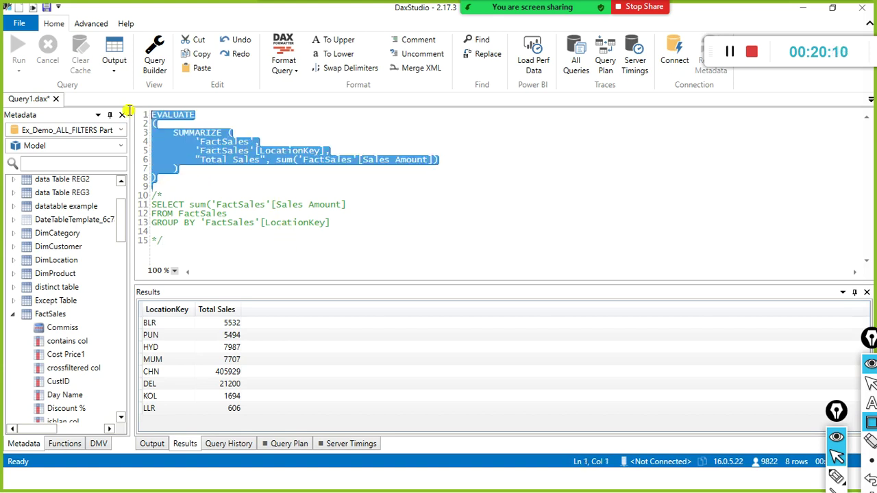
{"action": "left_click", "coordinate": [179, 252]}
{"action": "key", "text": "Return"}
{"action": "key", "text": "Return"}
{"action": "key", "text": "Return"}
{"action": "key", "text": "ctrl+v"}
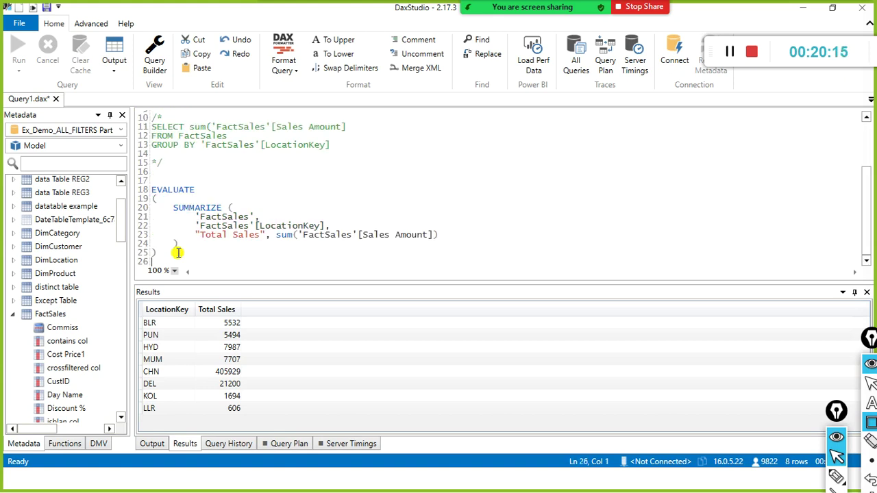
Switch to the DAX documentation in Chrome, filter the titles for ROLL, and review the ROLLUP article
{"action": "key", "text": "alt+Tab"}
{"action": "key", "text": "Tab"}
{"action": "key", "text": "Tab"}
{"action": "key", "text": "Tab"}
{"action": "key", "text": "Tab"}
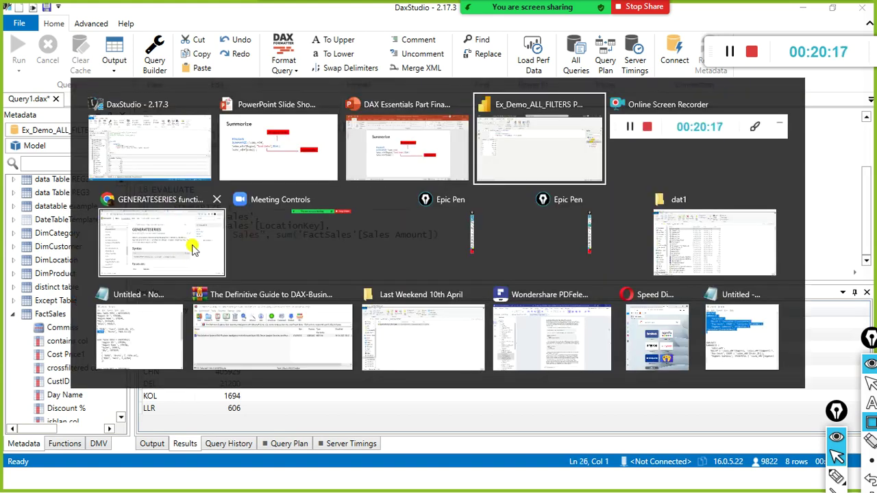
{"action": "left_click", "coordinate": [211, 267]}
{"action": "left_click", "coordinate": [115, 109]}
{"action": "type", "text": "ROLL"}
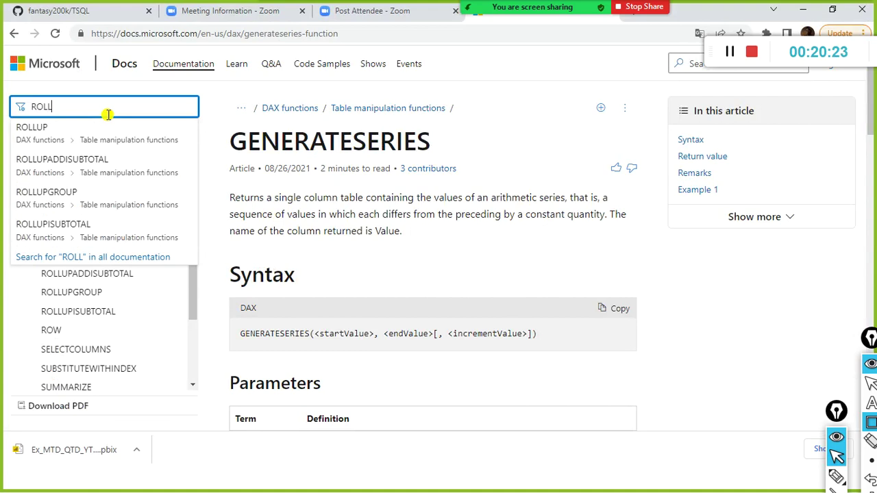
{"action": "left_click", "coordinate": [31, 132]}
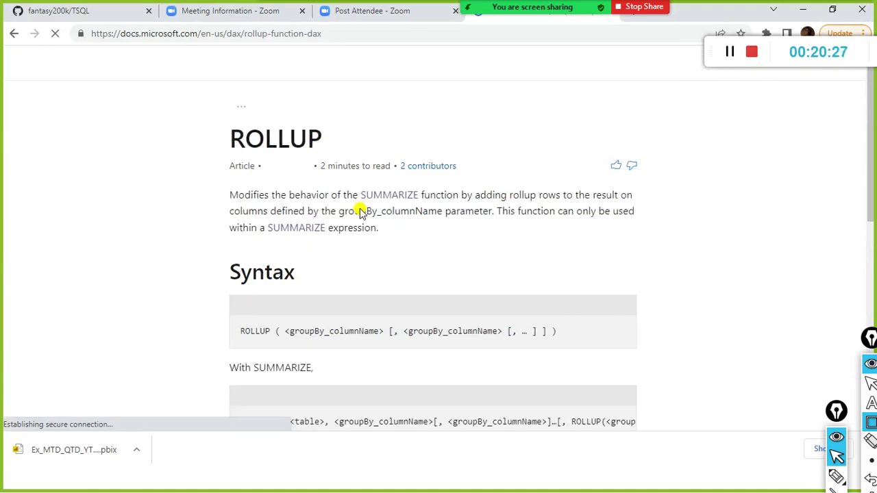
{"action": "scroll", "coordinate": [362, 254], "scroll_direction": "down", "scroll_amount": 2}
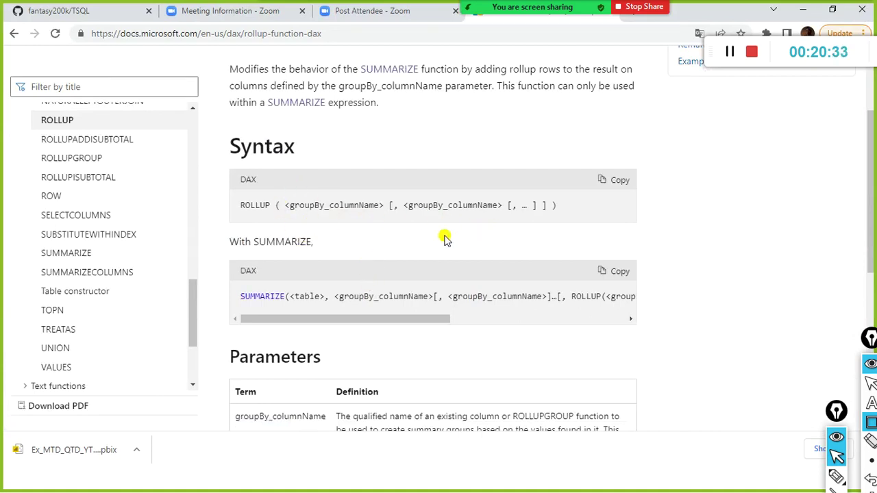
{"action": "scroll", "coordinate": [368, 227], "scroll_direction": "down", "scroll_amount": 5}
{"action": "scroll", "coordinate": [368, 252], "scroll_direction": "up", "scroll_amount": 7}
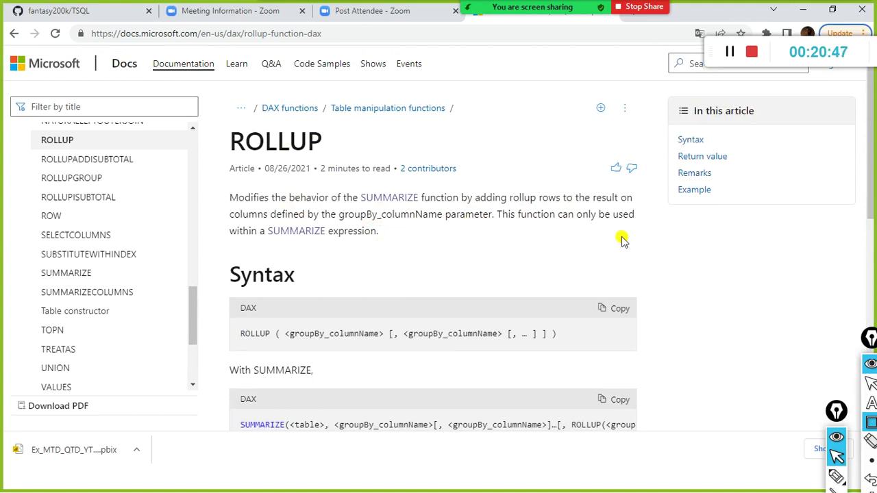
Switch back to DAX Studio and wrap 'FactSales'[LocationKey] in ROLLUP( ) in the duplicated query
{"action": "key", "text": "alt+Tab"}
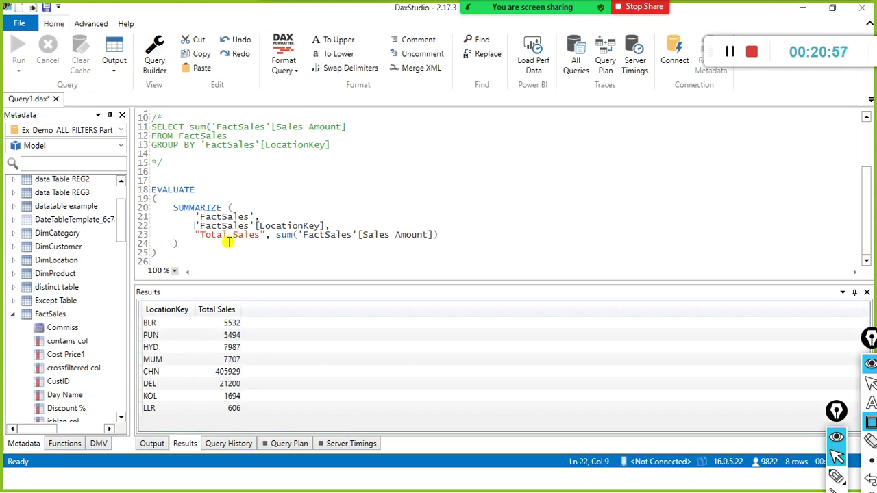
{"action": "type", "text": "rl"}
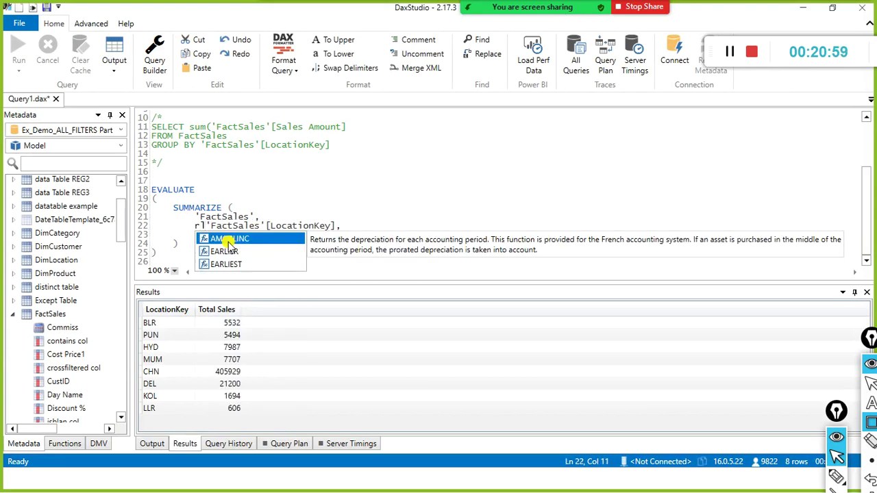
{"action": "key", "text": "BackSpace"}
{"action": "type", "text": "OL"}
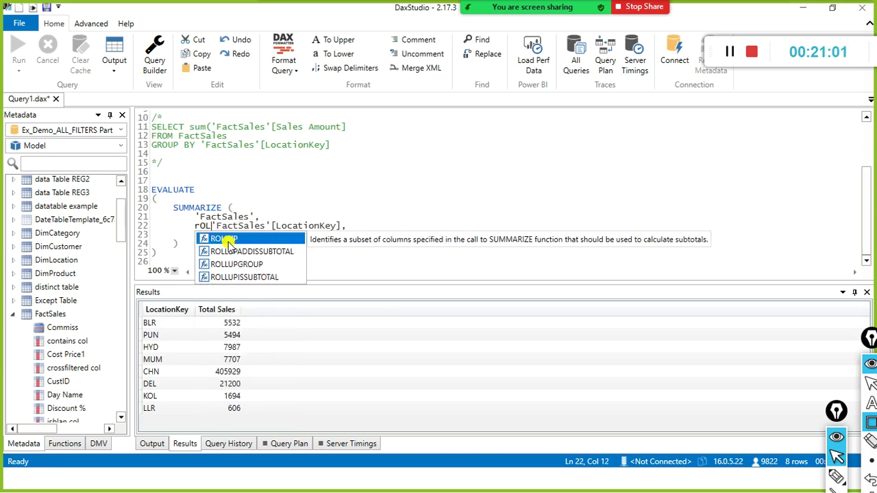
{"action": "type", "text": "L"}
{"action": "key", "text": "Tab"}
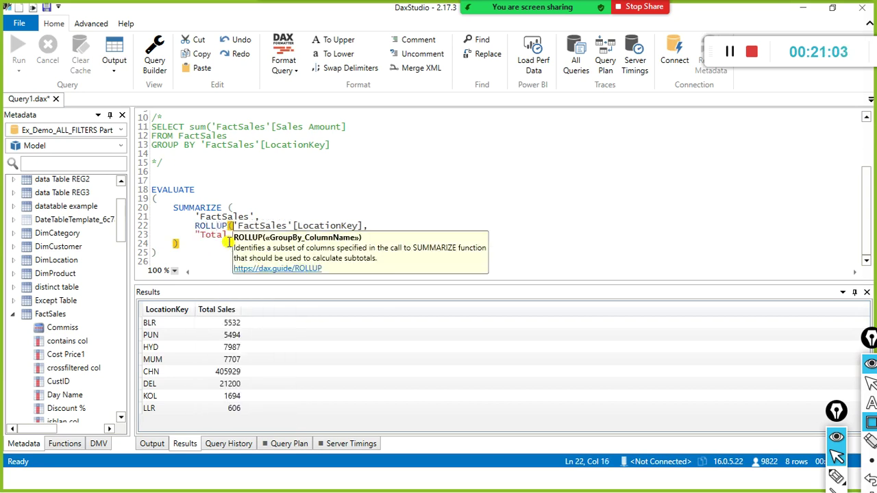
{"action": "key", "text": "End"}
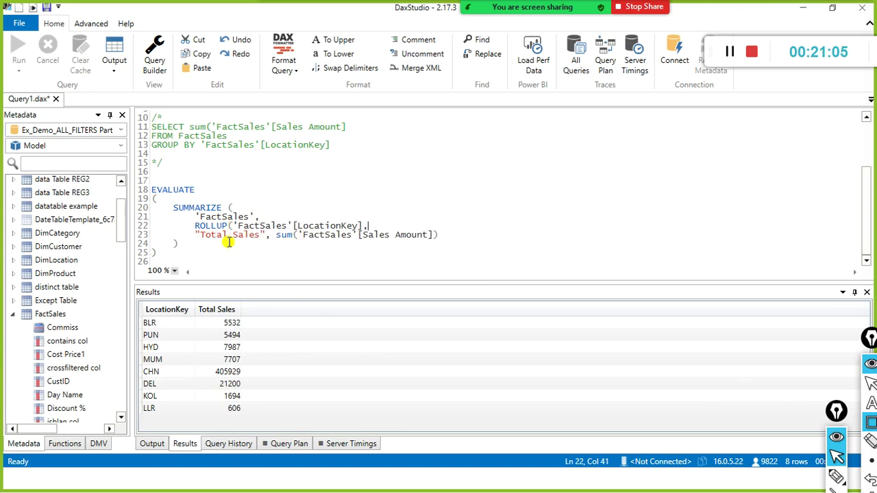
{"action": "key", "text": "Left"}
{"action": "type", "text": ")"}
{"action": "key", "text": "Down"}
{"action": "key", "text": "Menu"}
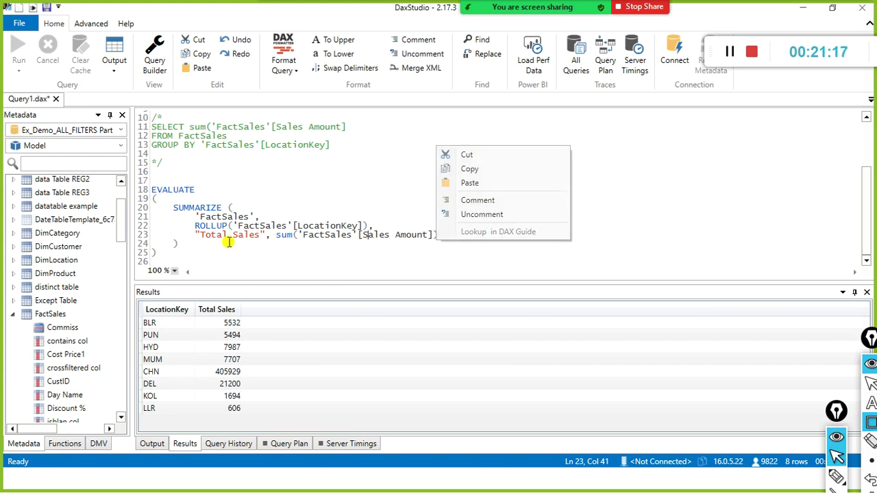
{"action": "key", "text": "Escape"}
{"action": "key", "text": "Menu"}
{"action": "key", "text": "Escape"}
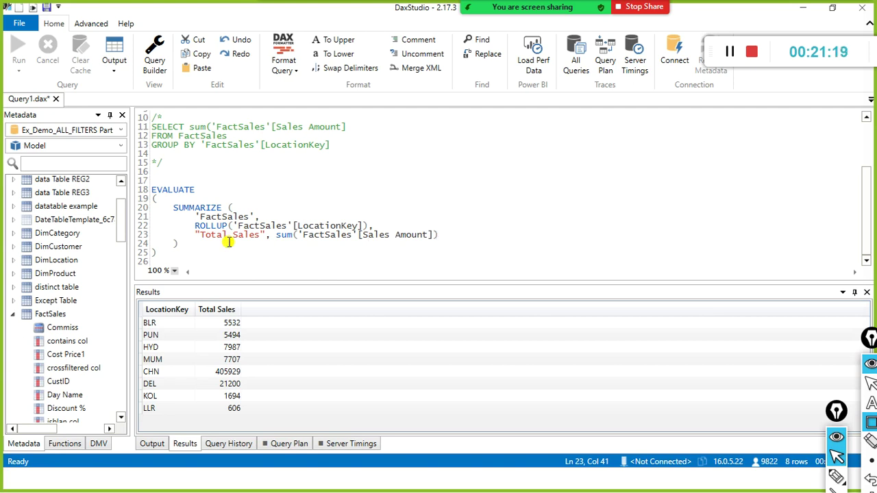
Rename the result column in the duplicated query from "Total Sales" to "Total ROWS "
{"action": "left_click", "coordinate": [228, 234]}
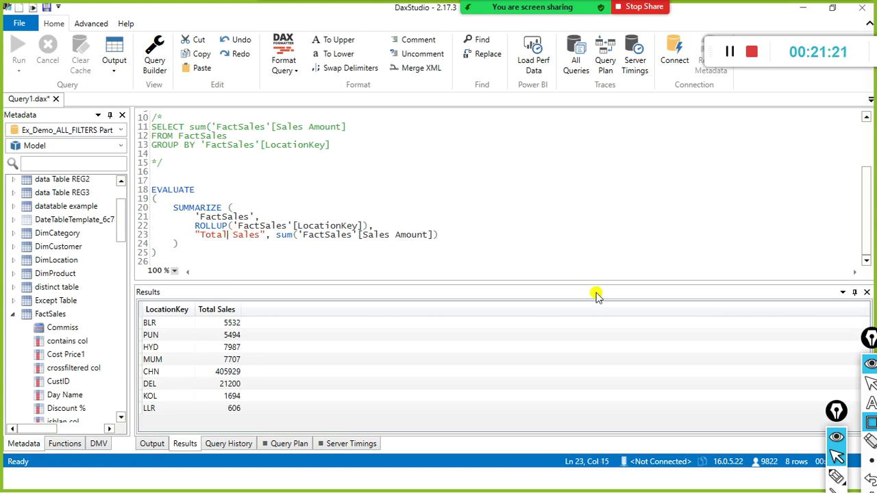
{"action": "key", "text": "Right"}
{"action": "key", "text": "shift+Right"}
{"action": "key", "text": "shift+Right"}
{"action": "key", "text": "shift+Right"}
{"action": "key", "text": "shift+Right"}
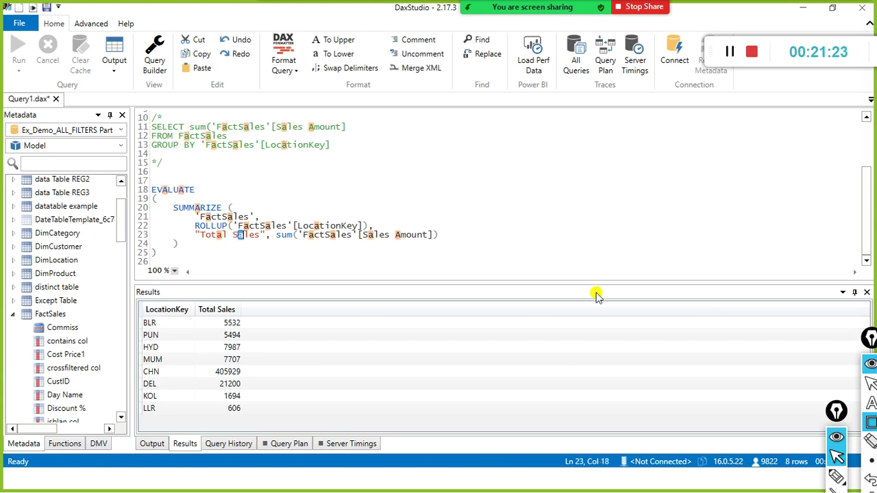
{"action": "key", "text": "BackSpace"}
{"action": "key", "text": "BackSpace"}
{"action": "type", "text": "ROWS"}
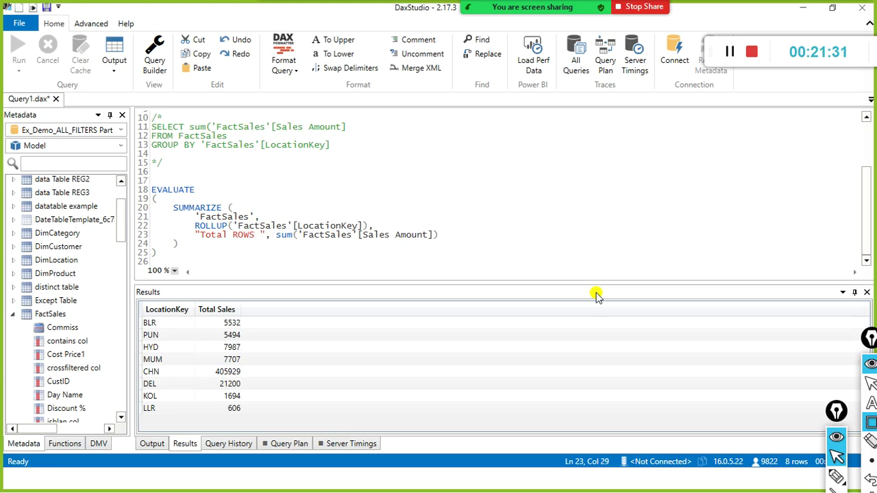
Change the "Total ROWS " expression in the ROLLUP query from a sum of Sales Amount to count('FactSales'[OrderNo])
{"action": "key", "text": "ctrl+shift+Left"}
{"action": "type", "text": "cuunt"}
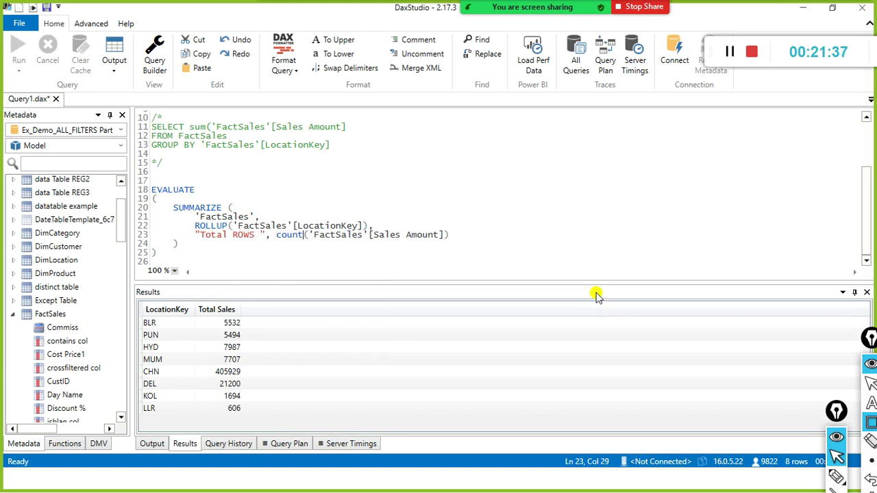
{"action": "key", "text": "ctrl+Right"}
{"action": "key", "text": "ctrl+Left"}
{"action": "key", "text": "ctrl+Left"}
{"action": "key", "text": "ctrl+Right"}
{"action": "key", "text": "ctrl+shift+Right"}
{"action": "key", "text": "ctrl+shift+Right"}
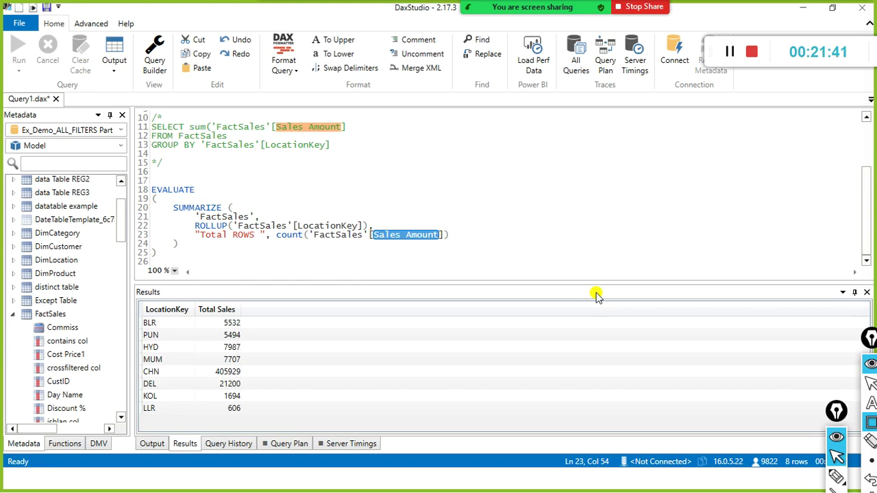
{"action": "key", "text": "BackSpace"}
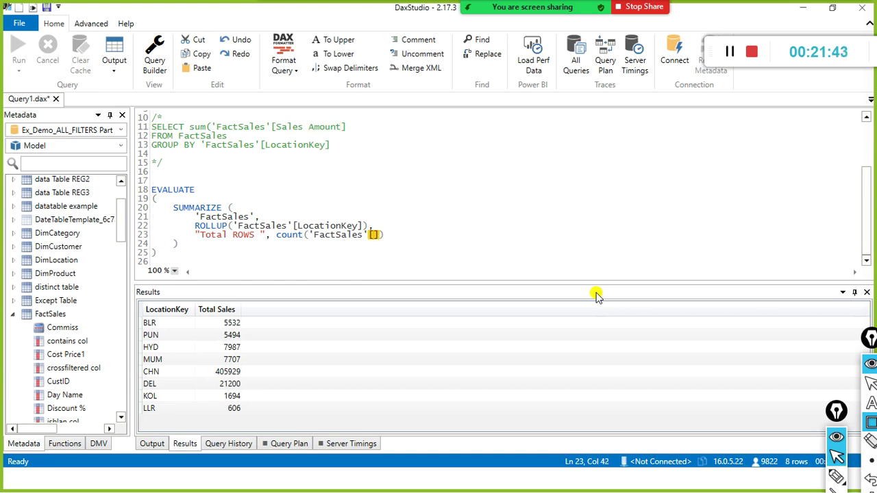
{"action": "type", "text": "orde"}
{"action": "key", "text": "Down"}
{"action": "key", "text": "Tab"}
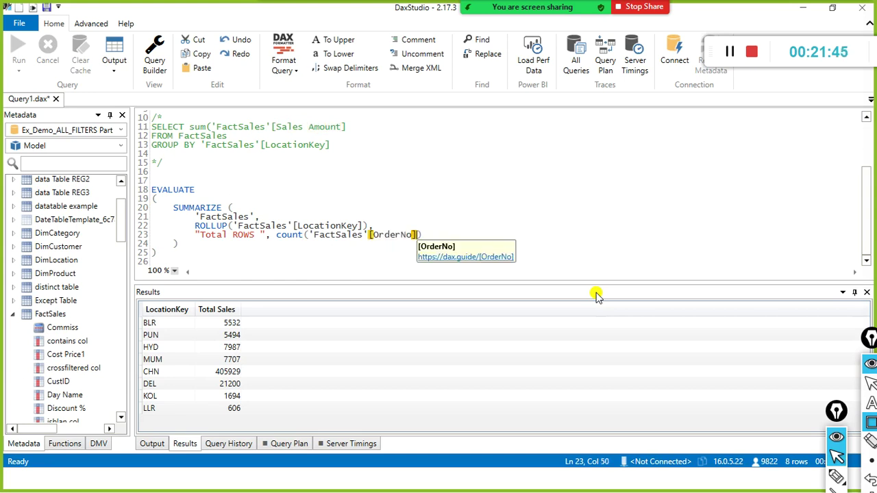
{"action": "key", "text": "Down"}
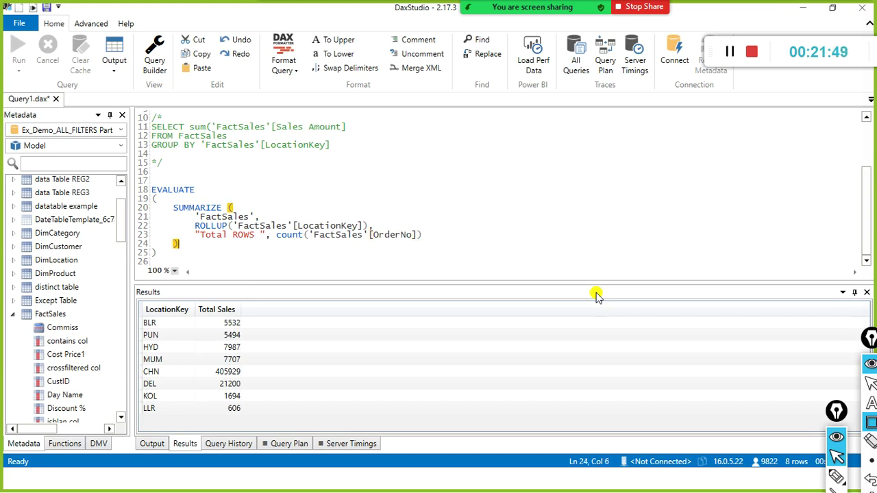
{"action": "key", "text": "Up"}
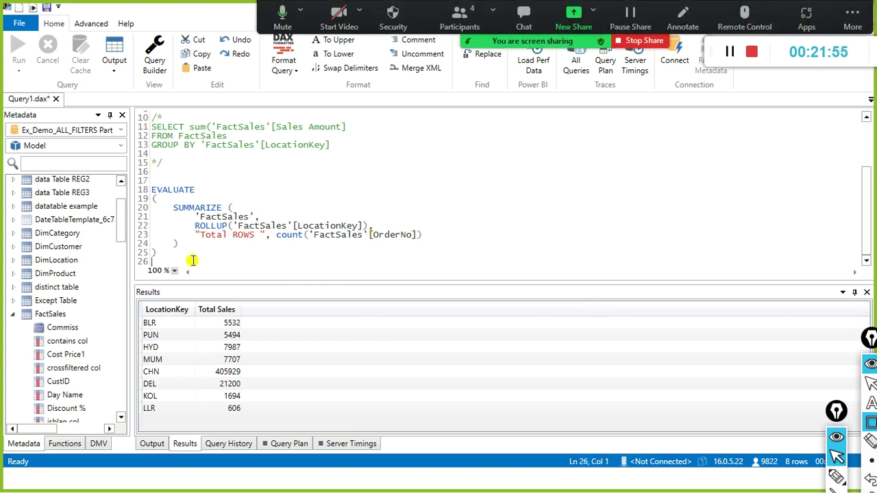
{"action": "left_click_drag", "start_coordinate": [192, 258], "coordinate": [152, 196]}
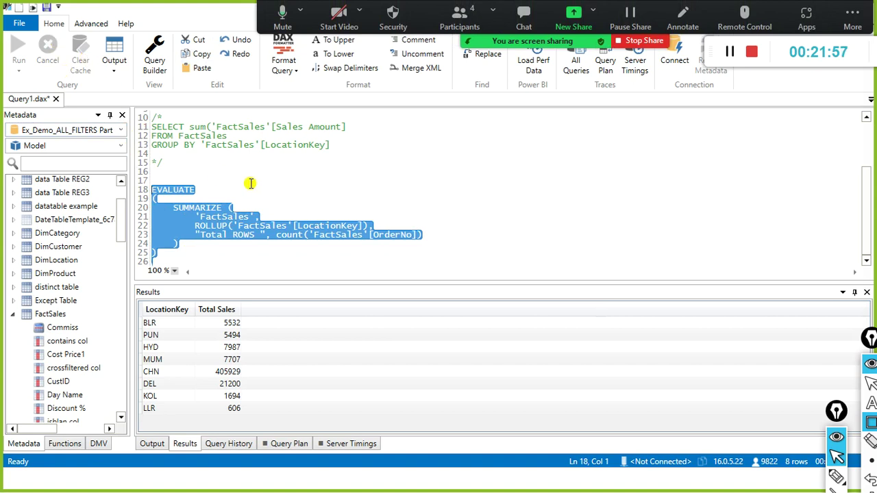
{"action": "left_click", "coordinate": [351, 261]}
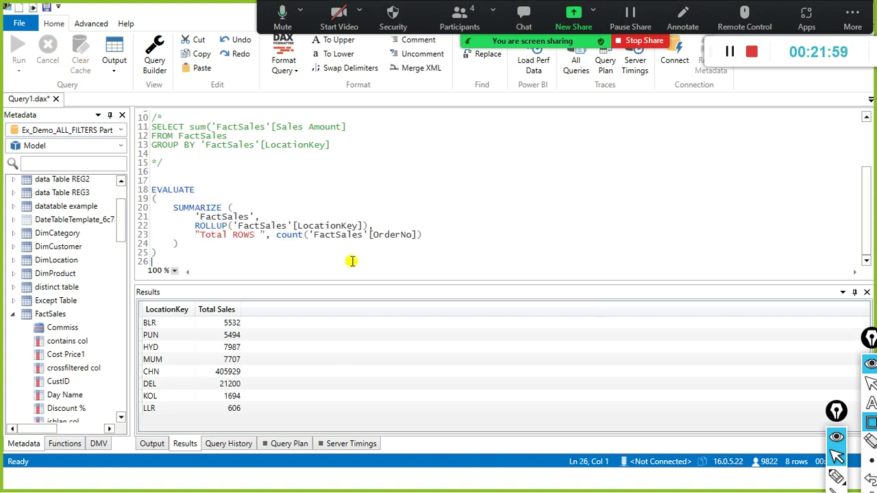
{"action": "left_click", "coordinate": [151, 183]}
{"action": "left_click_drag", "start_coordinate": [151, 182], "coordinate": [194, 254]}
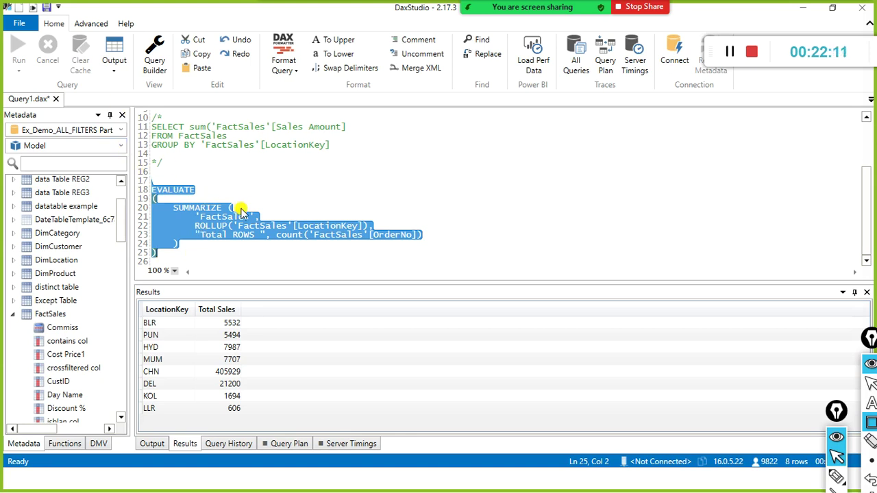
{"action": "left_click", "coordinate": [228, 235]}
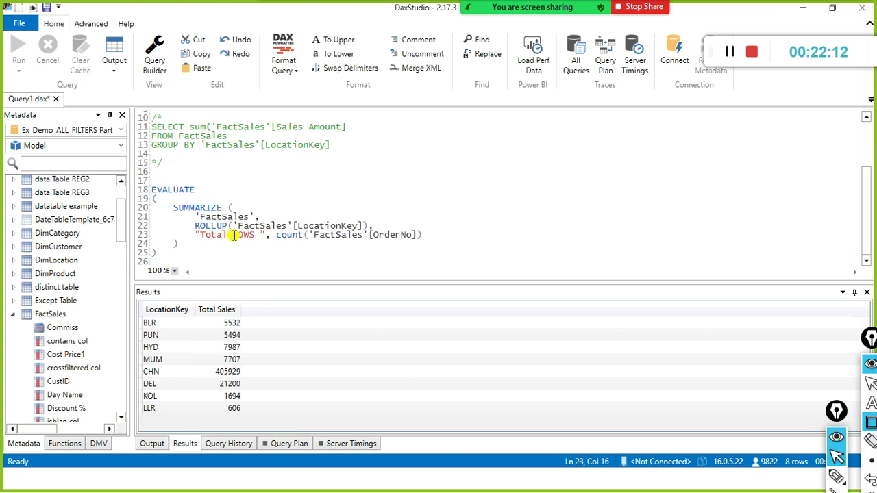
Check the query output log for connection errors, and switch to the Ex_Demo_ALL_FILTERS Part 2 report in Power BI Desktop
{"action": "left_click", "coordinate": [155, 443]}
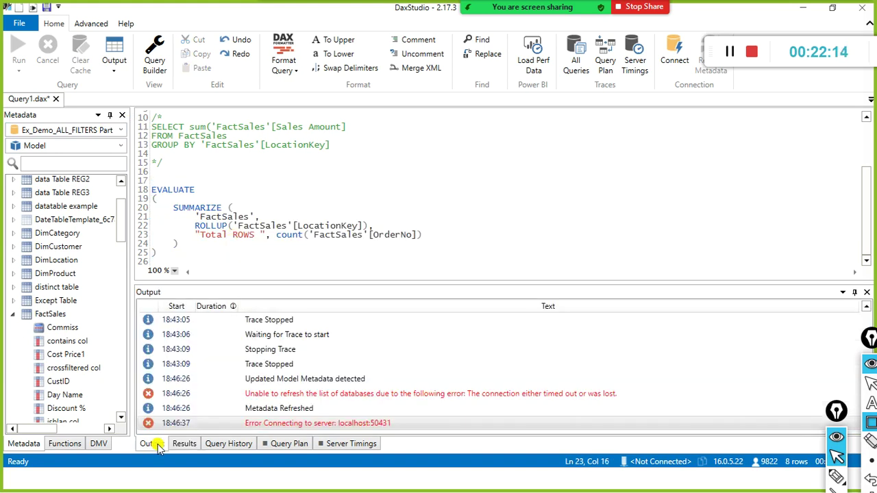
{"action": "left_click", "coordinate": [288, 249]}
{"action": "key", "text": "alt+Tab"}
{"action": "key", "text": "alt+Tab"}
{"action": "key", "text": "alt+Tab"}
{"action": "key", "text": "Tab"}
{"action": "key", "text": "Tab"}
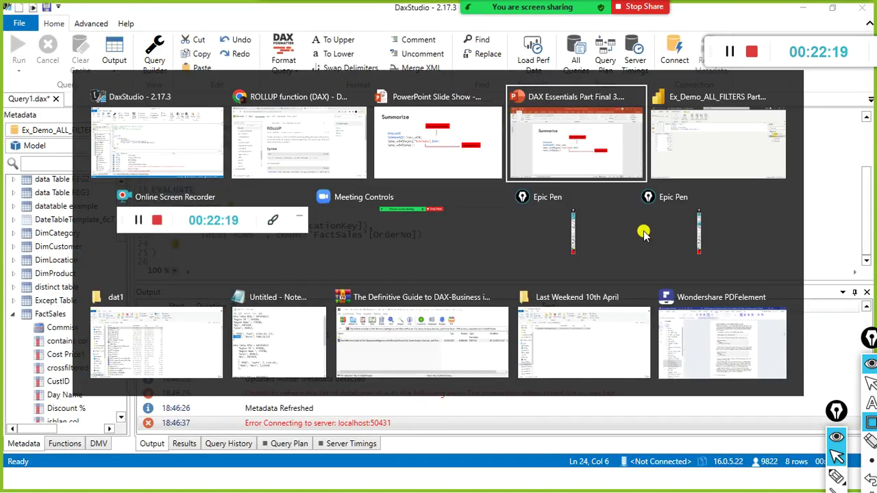
{"action": "key", "text": "alt+Tab"}
{"action": "left_click", "coordinate": [6, 121]}
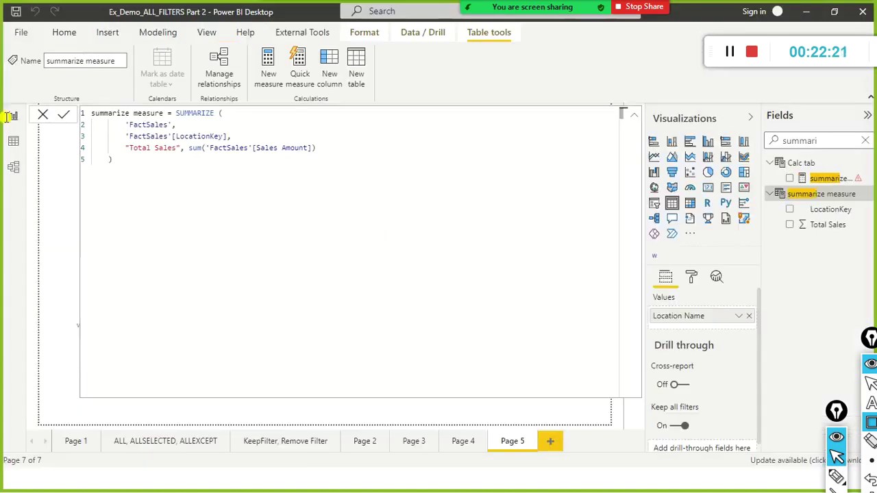
Return to DAX Studio and close it, discarding the unsaved changes to Query1.dax
{"action": "key", "text": "alt+Tab"}
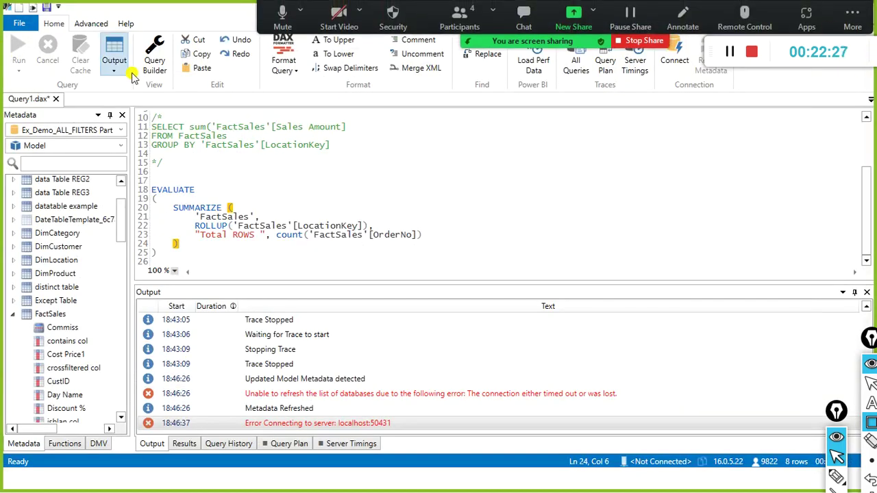
{"action": "double_click", "coordinate": [130, 14]}
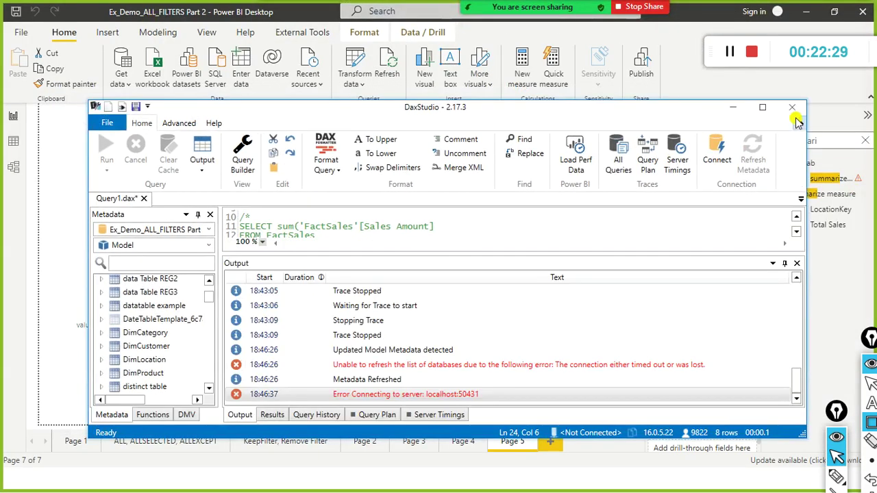
{"action": "left_click", "coordinate": [792, 107]}
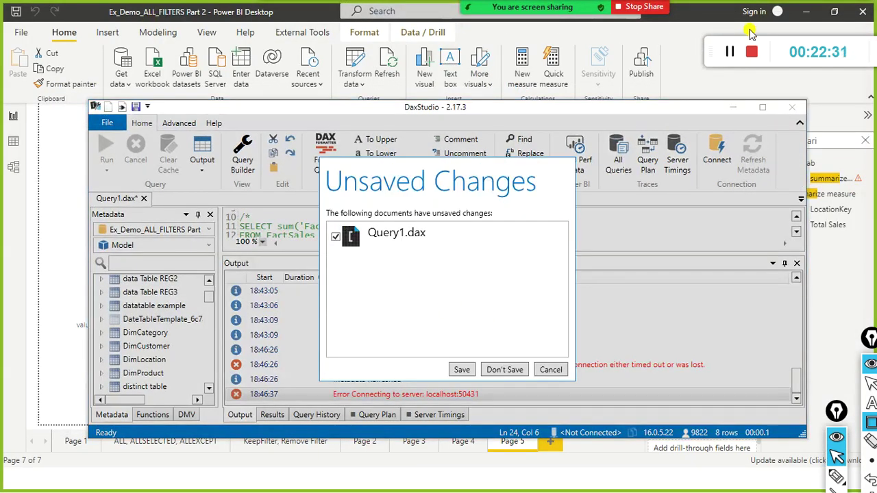
{"action": "left_click", "coordinate": [734, 53]}
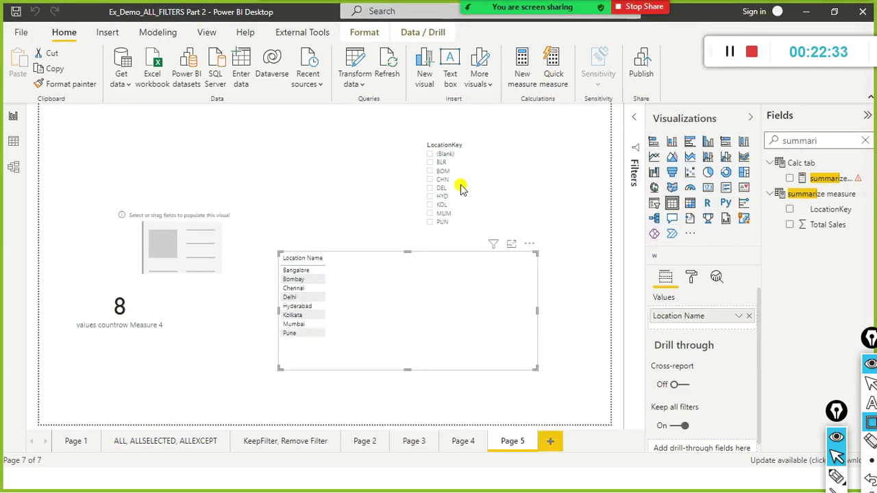
Search Windows for DAX Studio and launch it again
{"action": "key", "text": "super"}
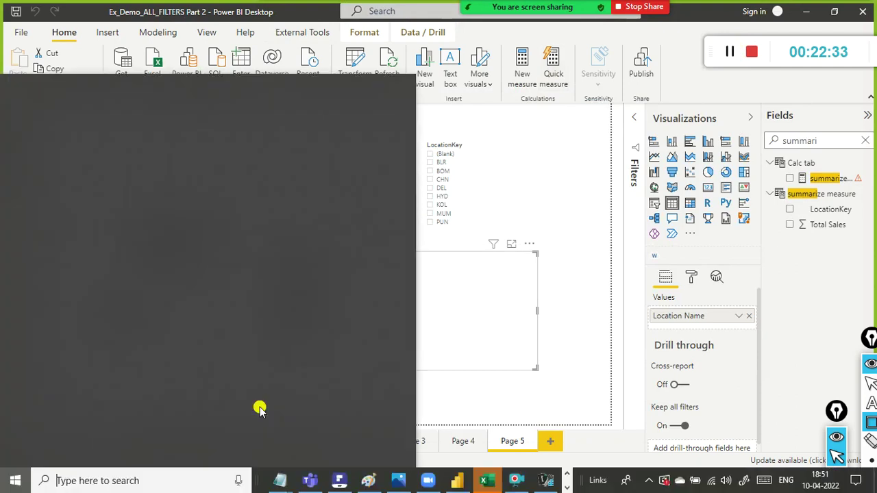
{"action": "type", "text": "dax st"}
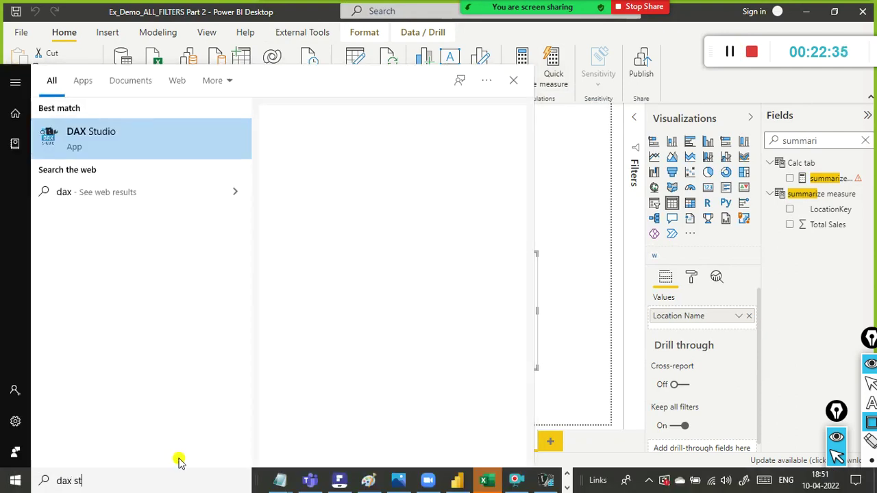
{"action": "type", "text": "u"}
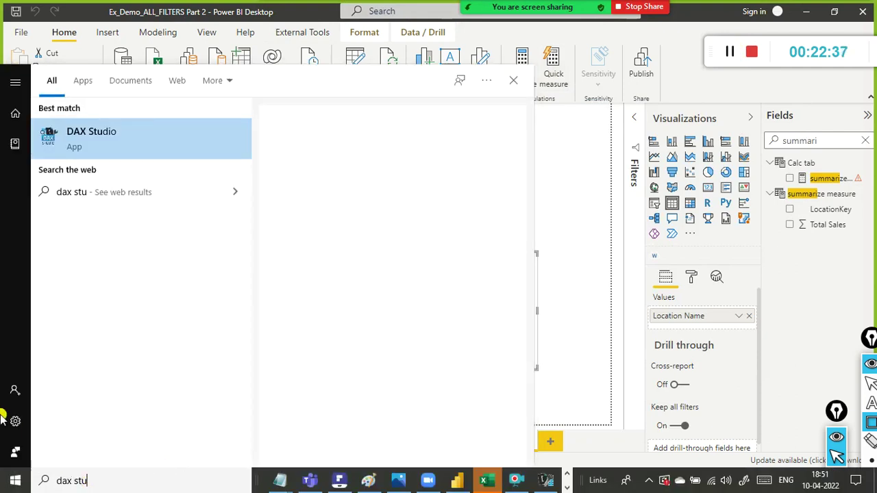
{"action": "left_click", "coordinate": [146, 140]}
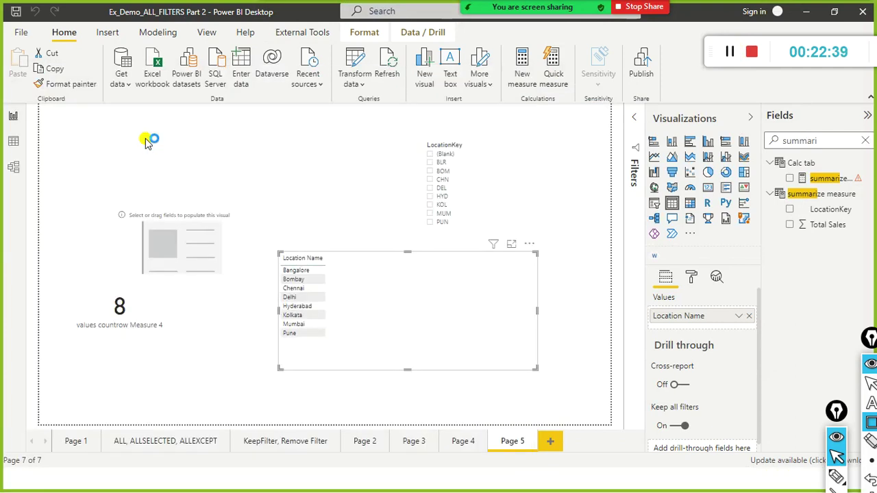
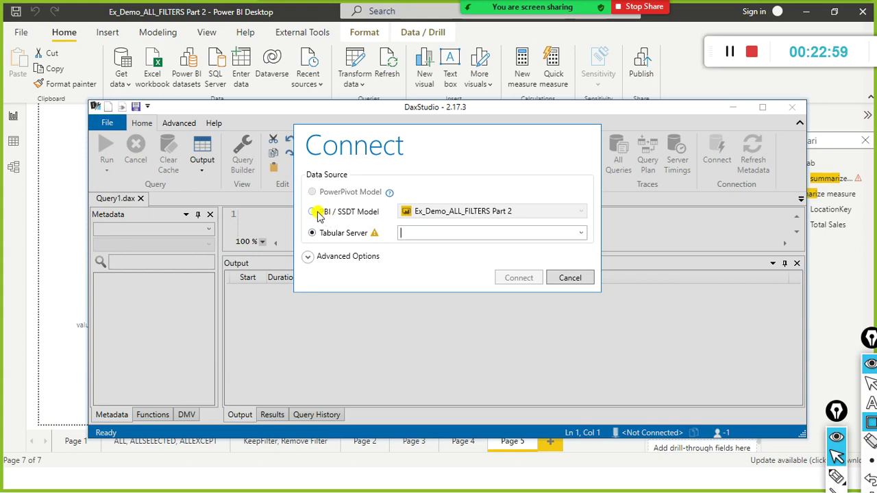
Connect to the PBI / SSDT model Ex_Demo_ALL_FILTERS Part 2 and maximize the DAX Studio window
{"action": "left_click", "coordinate": [313, 213]}
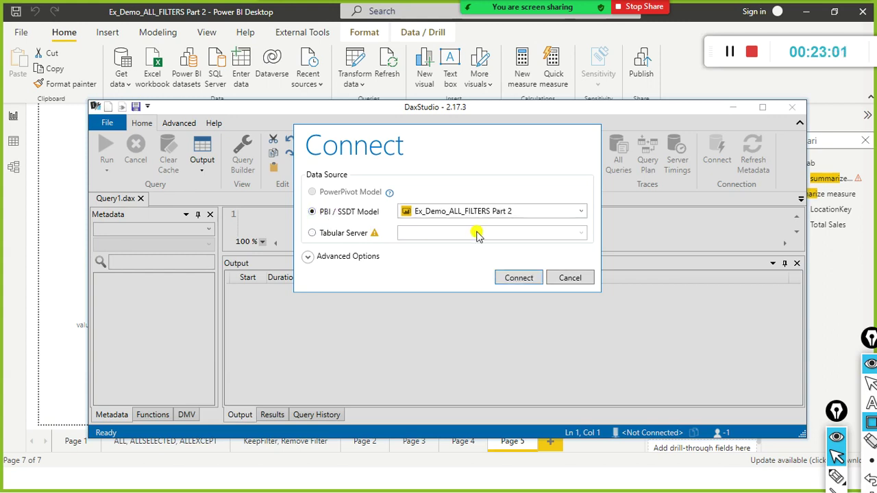
{"action": "left_click", "coordinate": [523, 211]}
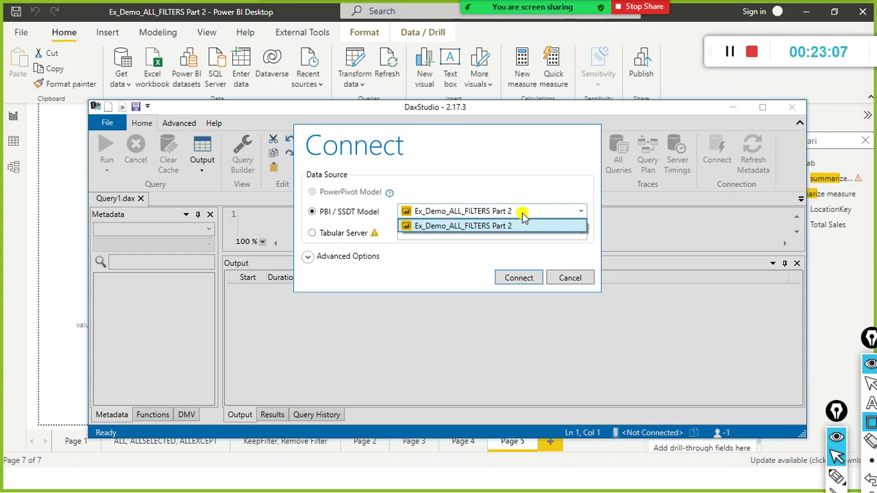
{"action": "left_click", "coordinate": [515, 226]}
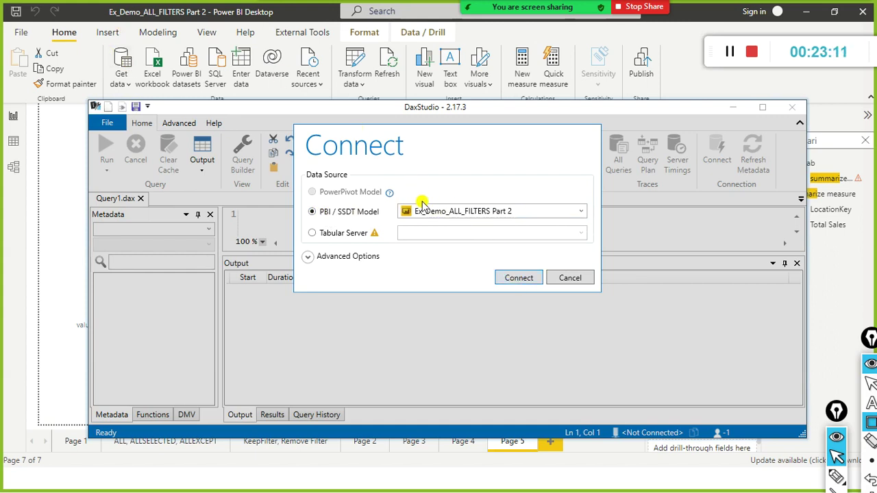
{"action": "left_click", "coordinate": [518, 279]}
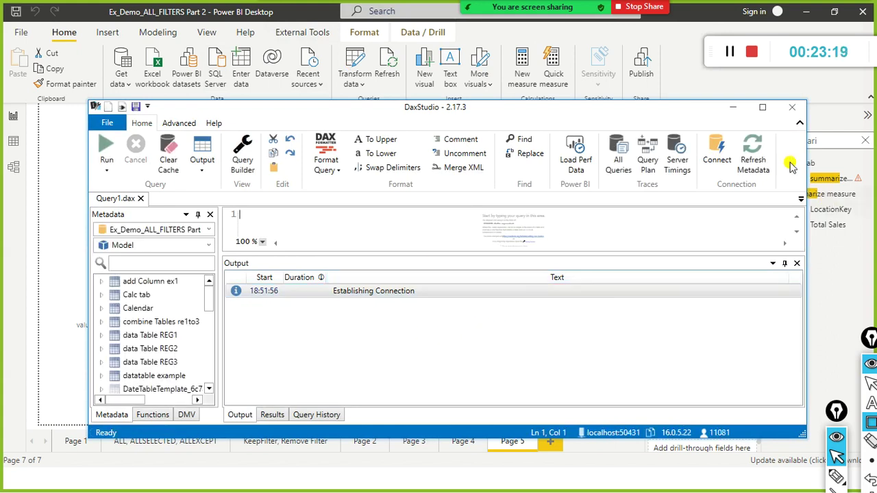
{"action": "left_click", "coordinate": [761, 107]}
Enter and run an EVALUATE SUMMARIZE query on 'FactSales' grouped by 'FactSales'[LocationKey], with "Total Sales" as sum('FactSales'[Sales Amount]), copying its text as well
{"action": "left_click", "coordinate": [250, 170]}
{"action": "type", "text": "EVALUATE (     SUMMARIZE (         'FactSales',         'FactSales'[LocationKey],         \"Total Sales\", sum('FactSales'[Sales Amount])     ) )"}
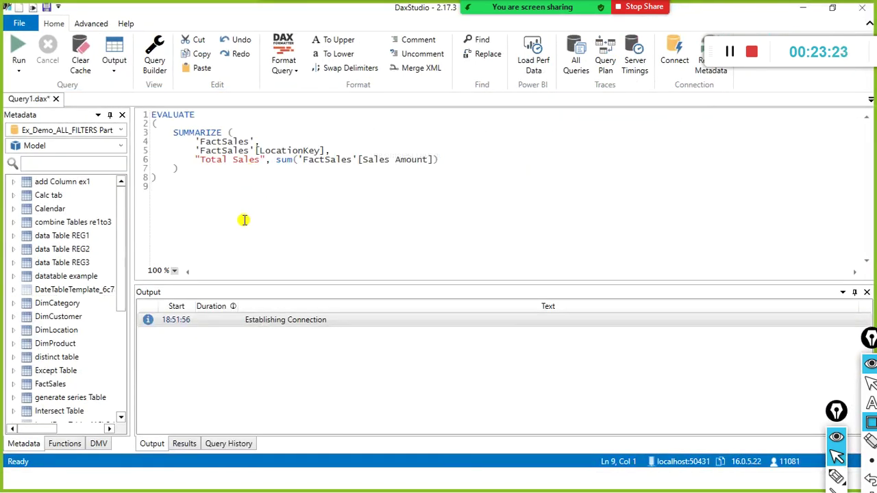
{"action": "left_click_drag", "start_coordinate": [244, 220], "coordinate": [56, 73]}
{"action": "key", "text": "ctrl+c"}
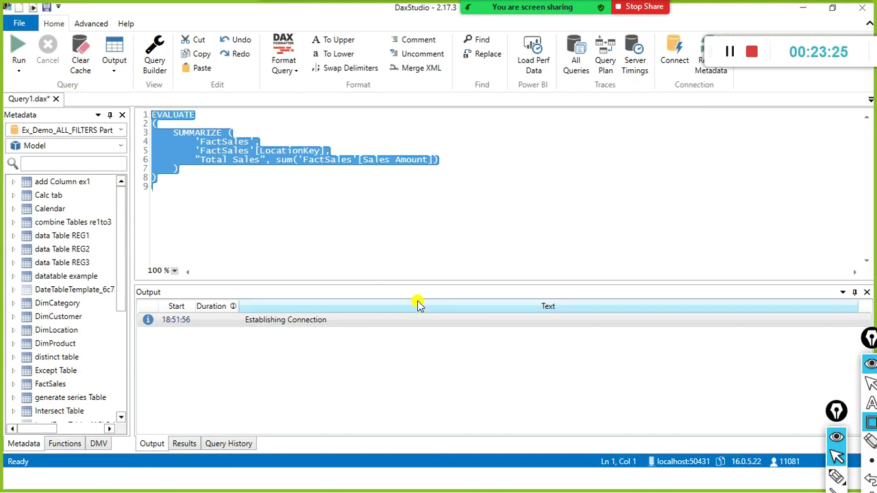
{"action": "key", "text": "F5"}
Paste a copy of the SUMMARIZE query a few lines below the original
{"action": "left_click", "coordinate": [304, 244]}
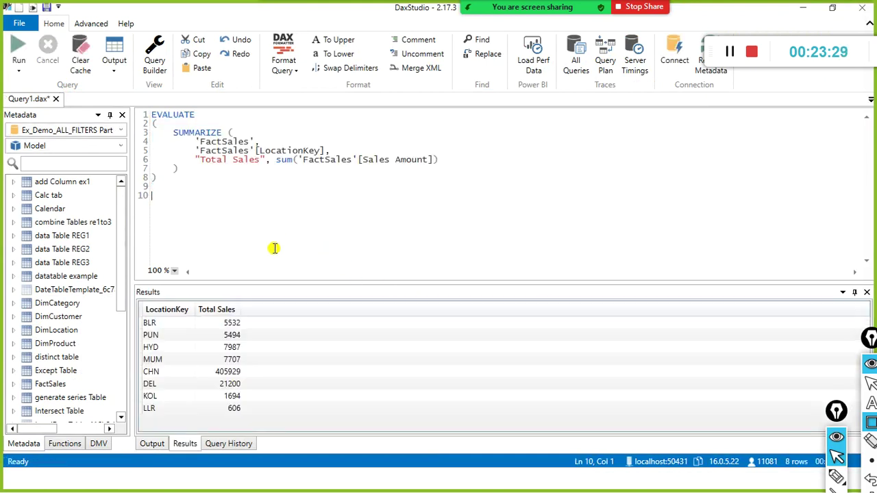
{"action": "key", "text": "Return"}
{"action": "key", "text": "Return"}
{"action": "key", "text": "Return"}
{"action": "key", "text": "ctrl+v"}
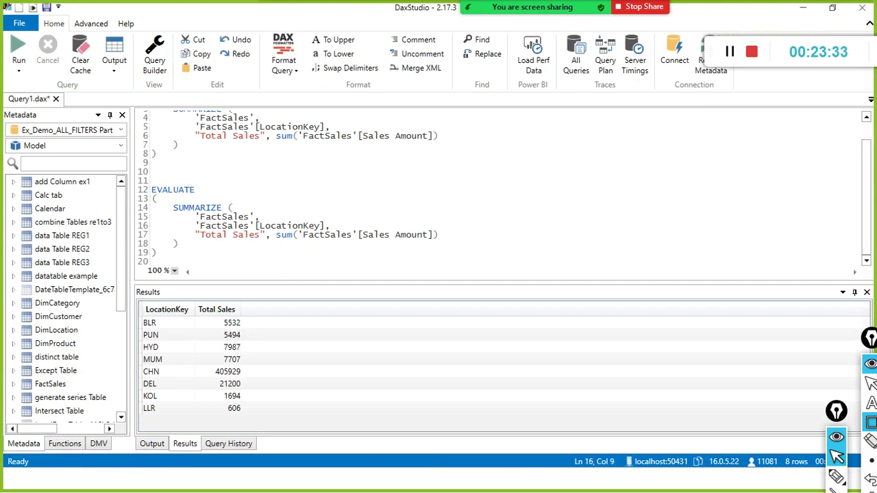
Wrap the 'FactSales'[LocationKey] grouping column of the second query in ROLLUP()
{"action": "type", "text": "ROLLUP("}
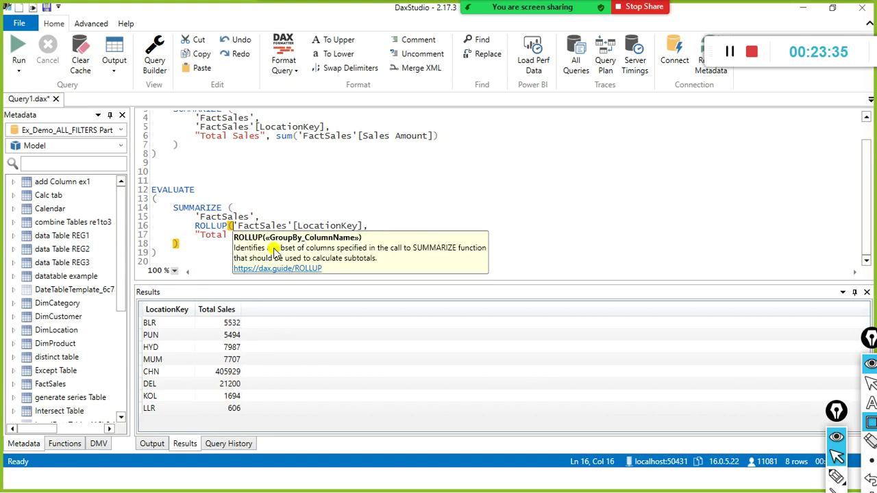
{"action": "key", "text": "End"}
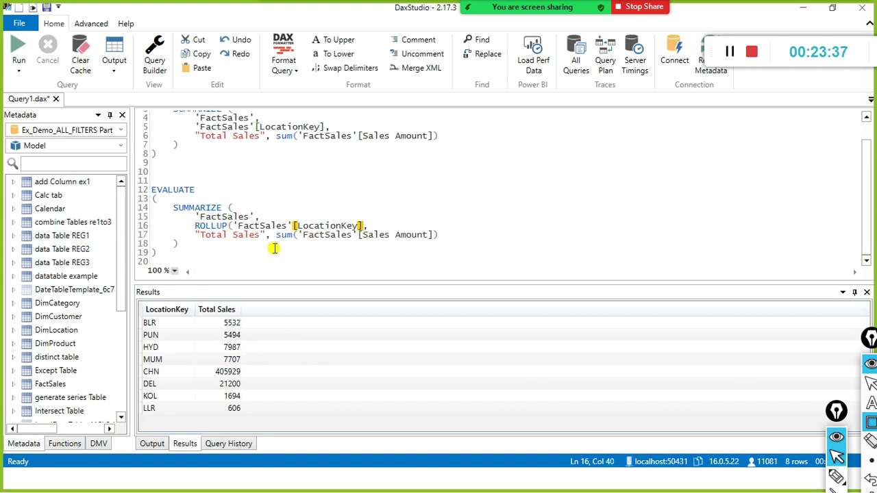
{"action": "type", "text": ")"}
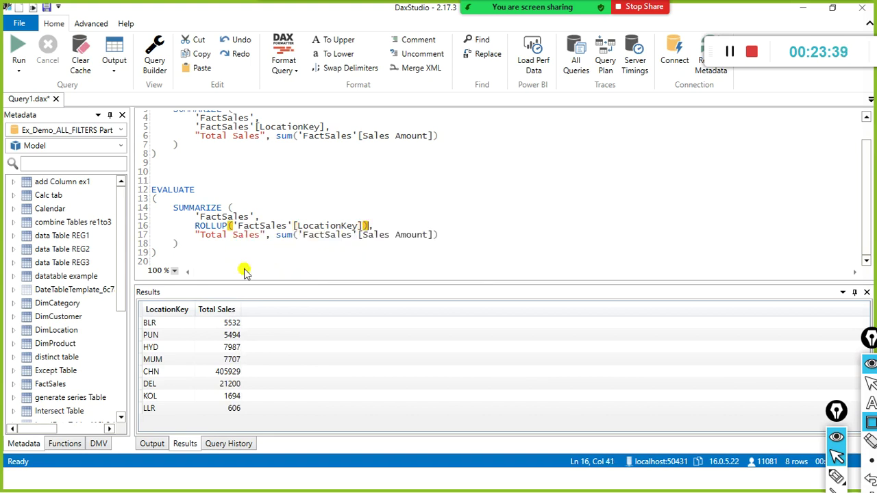
Run only the ROLLUP query and select the grand total value in its results
{"action": "left_click_drag", "start_coordinate": [170, 262], "coordinate": [132, 177]}
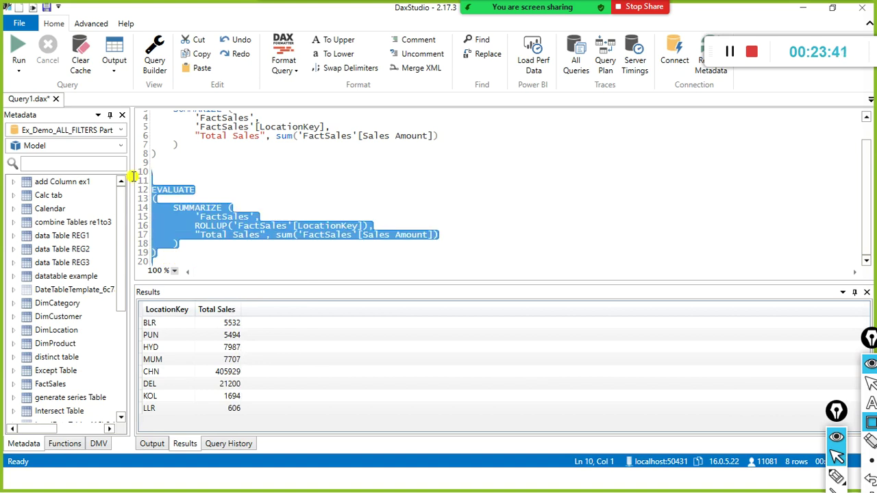
{"action": "key", "text": "F5"}
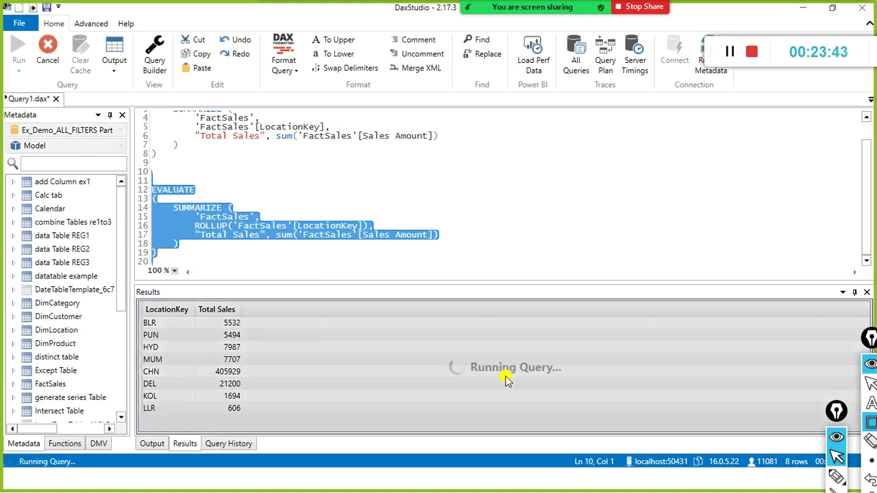
{"action": "left_click", "coordinate": [211, 422]}
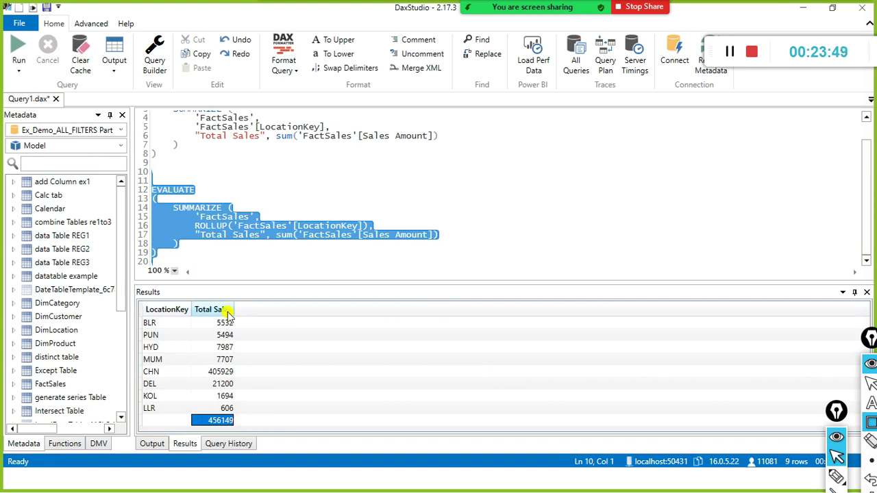
Run only the first SUMMARIZE query, without ROLLUP, to compare its results
{"action": "left_click", "coordinate": [250, 182]}
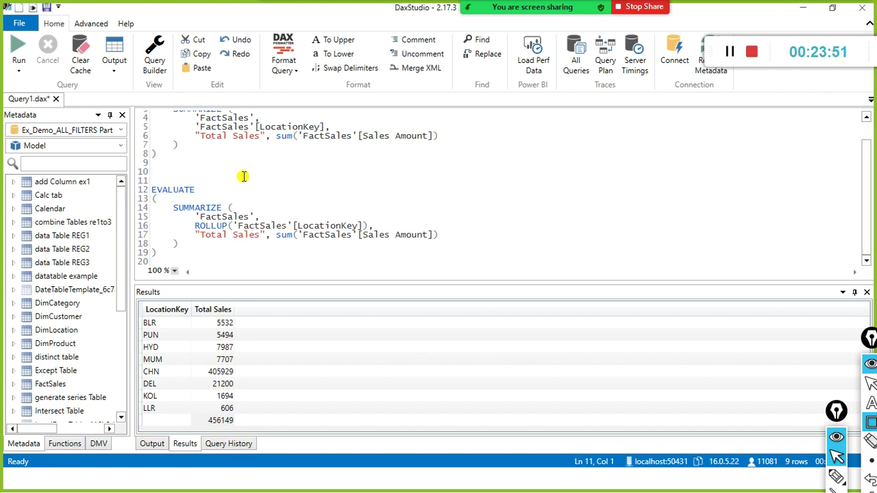
{"action": "scroll", "coordinate": [243, 177], "scroll_direction": "up", "scroll_amount": 2}
{"action": "left_click_drag", "start_coordinate": [201, 188], "coordinate": [111, 112]}
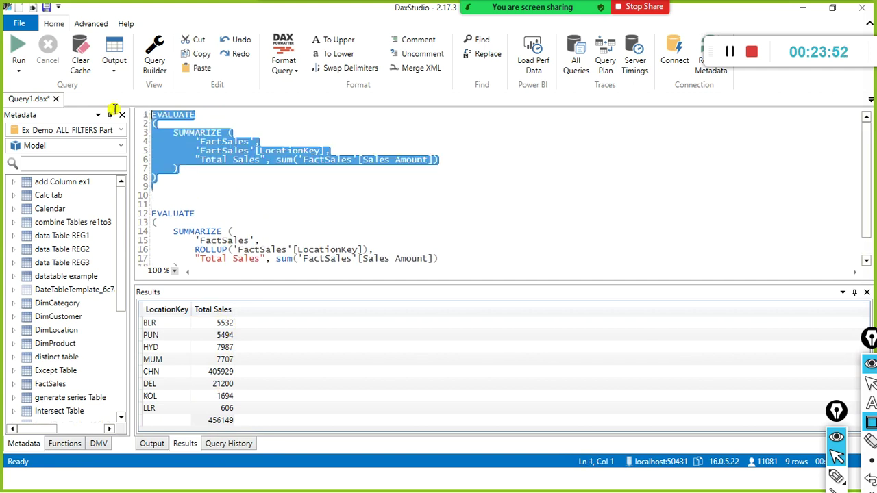
{"action": "left_click", "coordinate": [28, 60]}
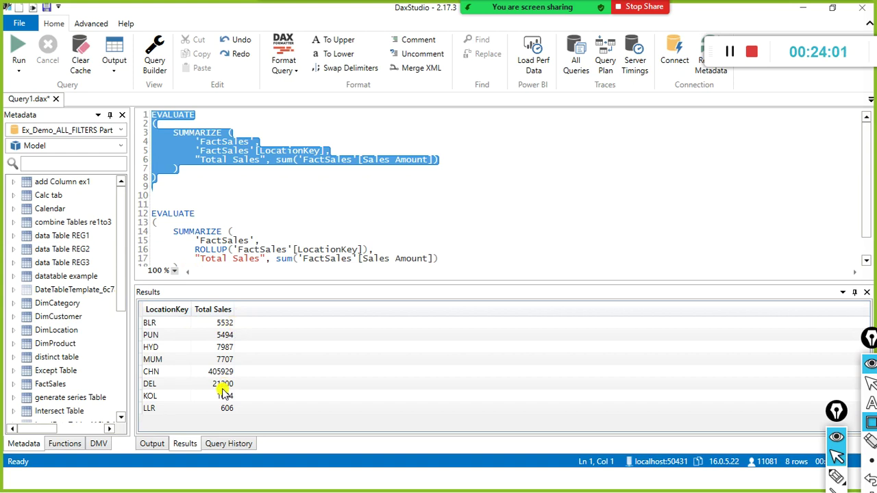
Run only the second query, with ROLLUP, again and copy its text
{"action": "left_click", "coordinate": [200, 258]}
{"action": "scroll", "coordinate": [206, 249], "scroll_direction": "down", "scroll_amount": 1}
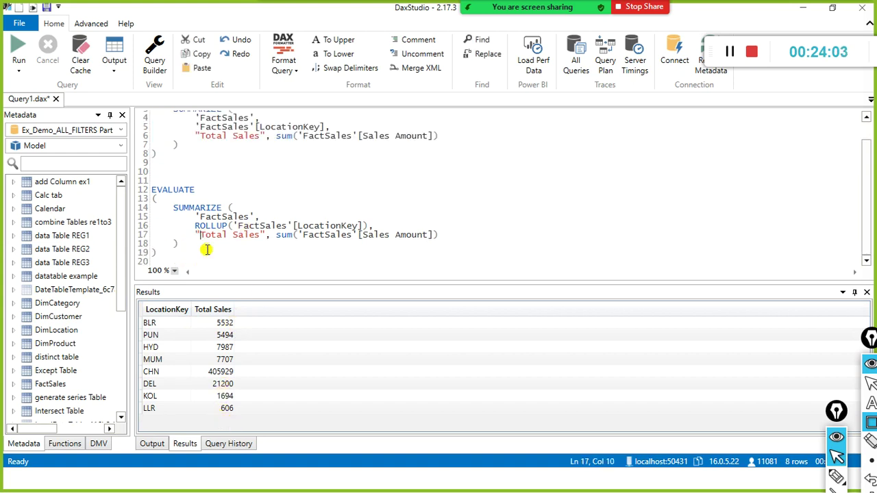
{"action": "left_click_drag", "start_coordinate": [206, 250], "coordinate": [137, 180]}
{"action": "left_click", "coordinate": [18, 70]}
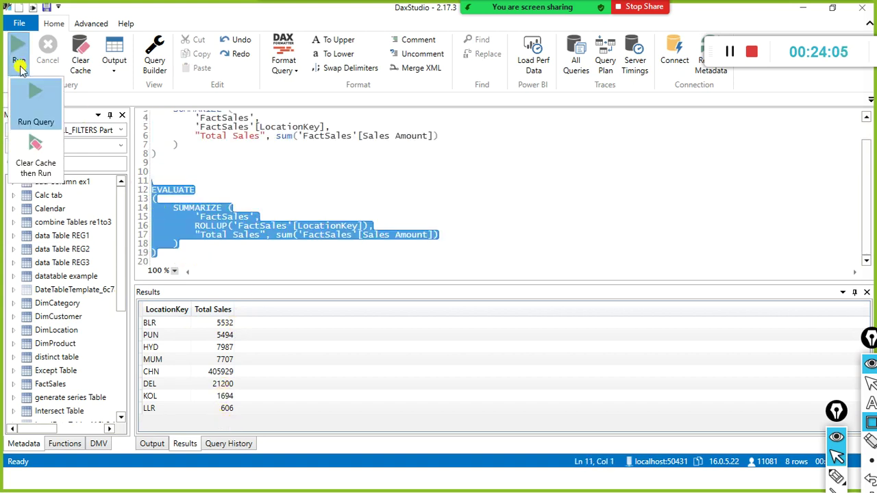
{"action": "left_click", "coordinate": [53, 117]}
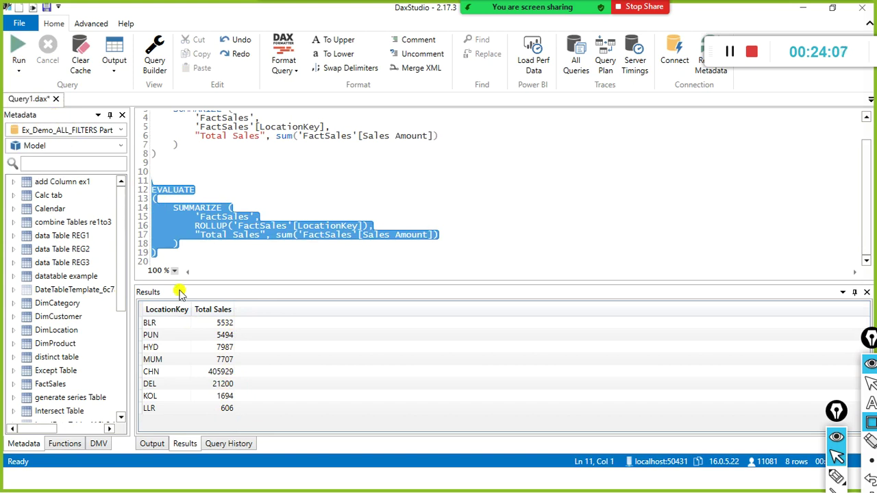
{"action": "left_click", "coordinate": [204, 258]}
{"action": "left_click_drag", "start_coordinate": [203, 266], "coordinate": [137, 193]}
{"action": "key", "text": "ctrl+c"}
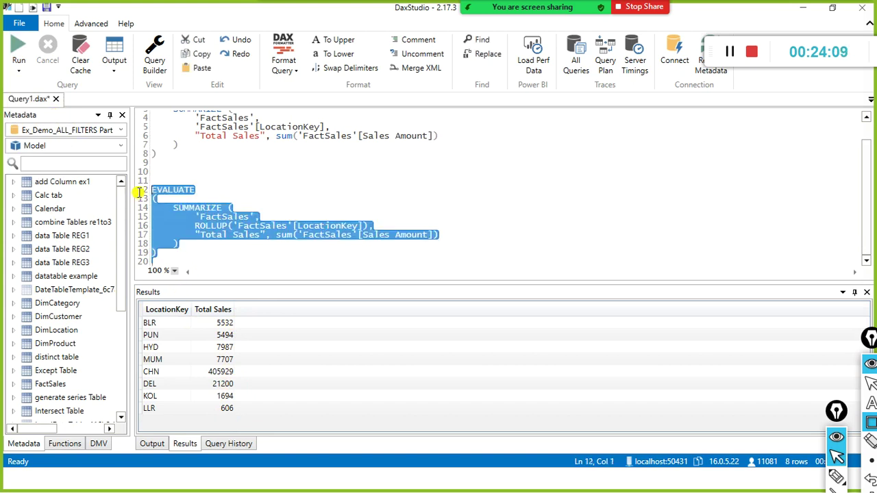
{"action": "key", "text": "F5"}
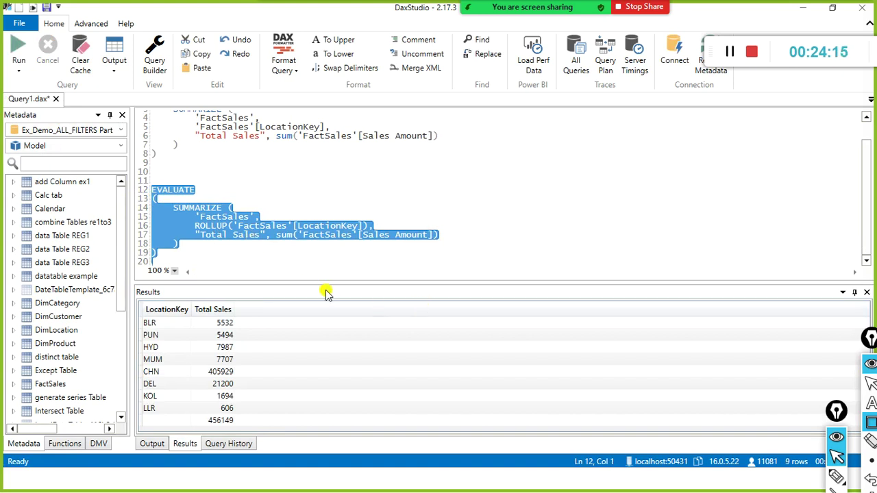
{"action": "left_click", "coordinate": [343, 249]}
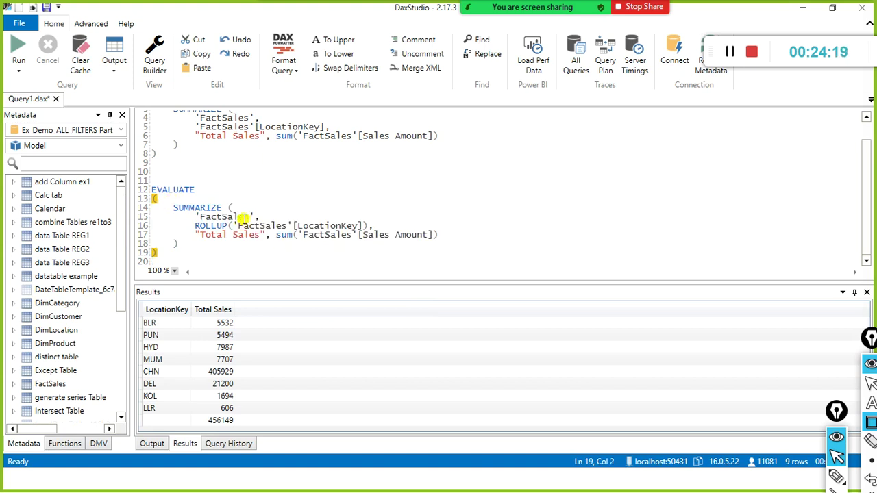
Paste a copy of the ROLLUP query below the second query
{"action": "left_click", "coordinate": [361, 225]}
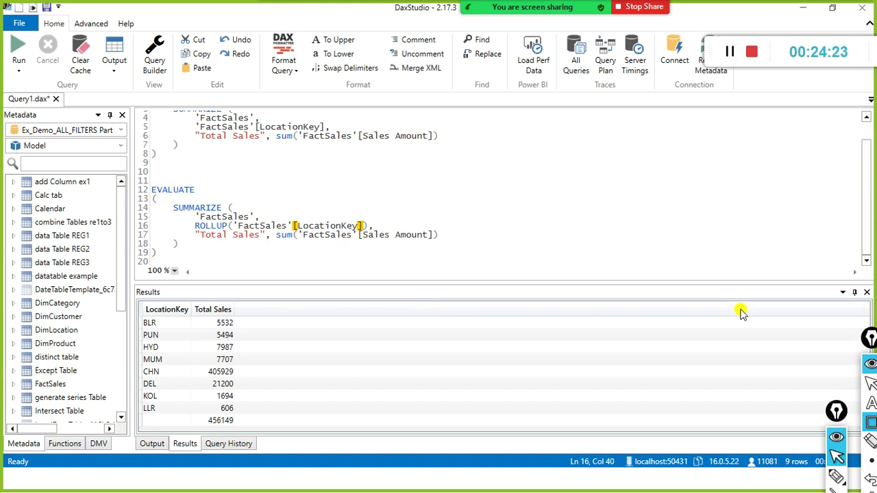
{"action": "type", "text": ", fac"}
{"action": "left_click_drag", "start_coordinate": [164, 254], "coordinate": [156, 179]}
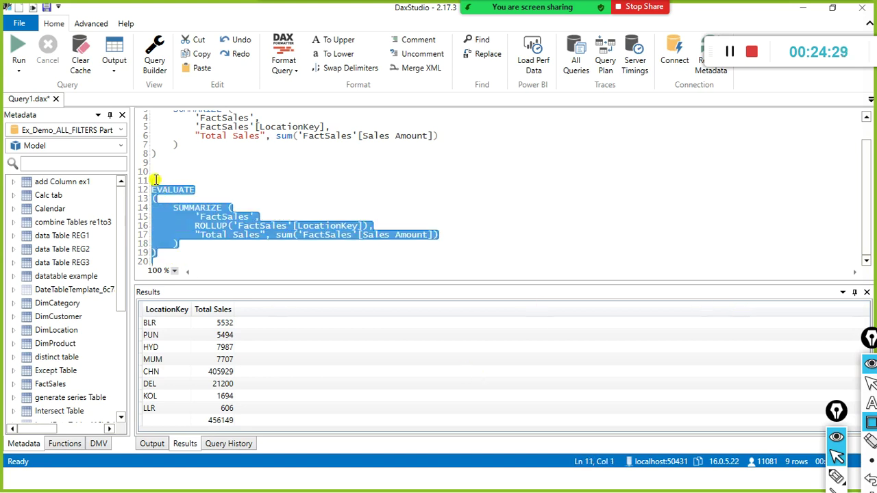
{"action": "left_click", "coordinate": [201, 264]}
{"action": "key", "text": "Return"}
{"action": "key", "text": "Return"}
{"action": "key", "text": "ctrl+v"}
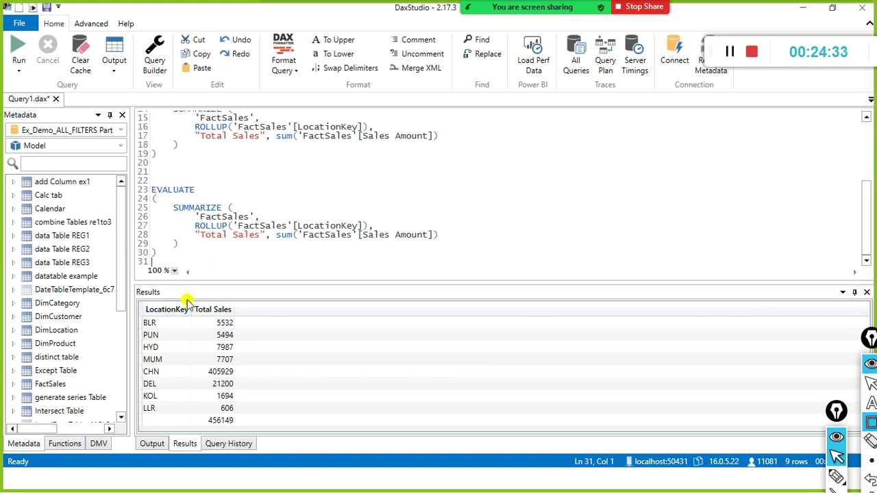
Duplicate the 'FactSales'[LocationKey] reference inside the third query's ROLLUP, separated by a comma
{"action": "left_click", "coordinate": [199, 192]}
{"action": "left_click", "coordinate": [158, 199]}
{"action": "left_click", "coordinate": [361, 225]}
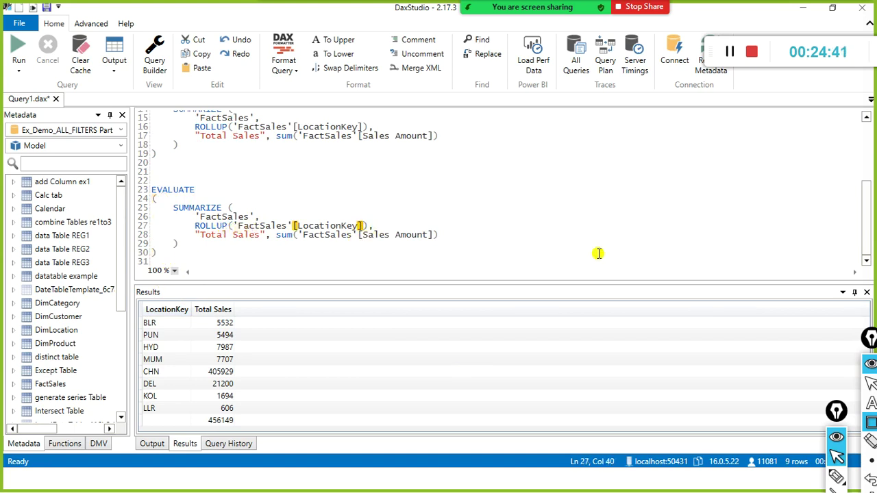
{"action": "key", "text": "ctrl+shift+Left"}
{"action": "key", "text": "ctrl+shift+Left"}
{"action": "key", "text": "ctrl+shift+Left"}
{"action": "key", "text": "ctrl+shift+Left"}
{"action": "key", "text": "ctrl+c"}
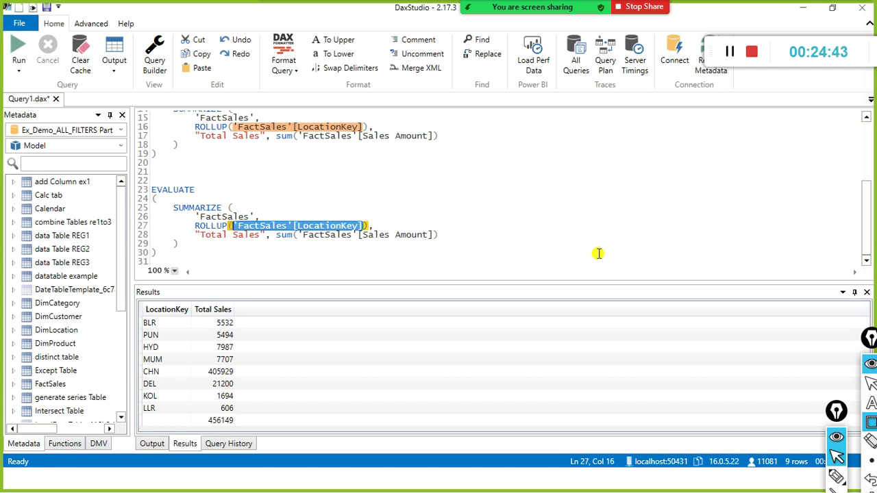
{"action": "key", "text": "ctrl+Right"}
{"action": "key", "text": "ctrl+Right"}
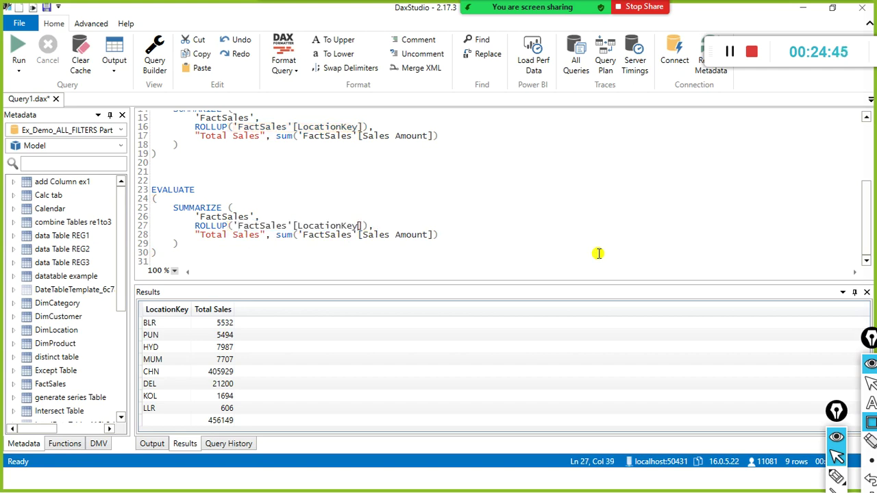
{"action": "key", "text": "Left"}
{"action": "key", "text": "Left"}
{"action": "type", "text": ","}
{"action": "key", "text": "ctrl+v"}
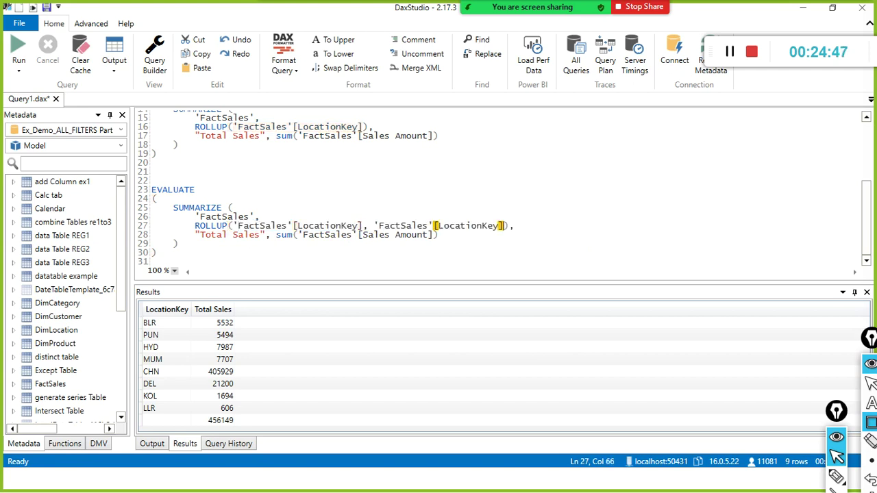
Change the second column in the third query's ROLLUP to [Productid]
{"action": "key", "text": "ctrl+shift+Left"}
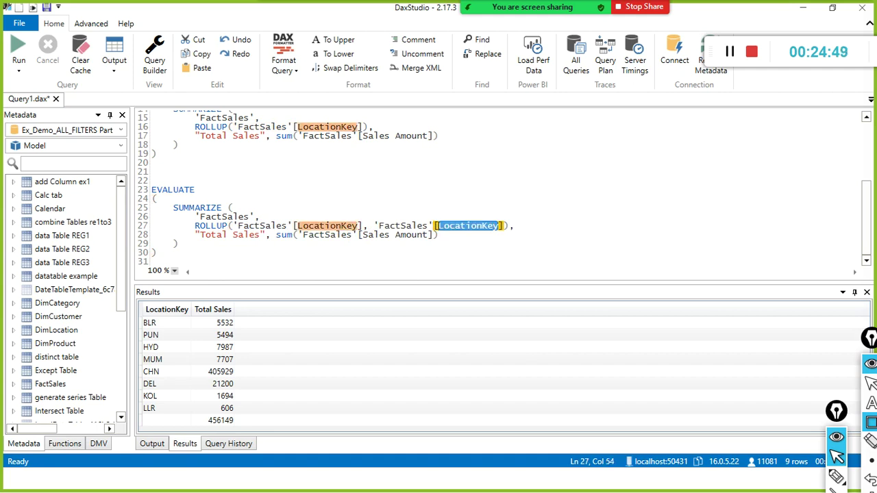
{"action": "type", "text": "Produ"}
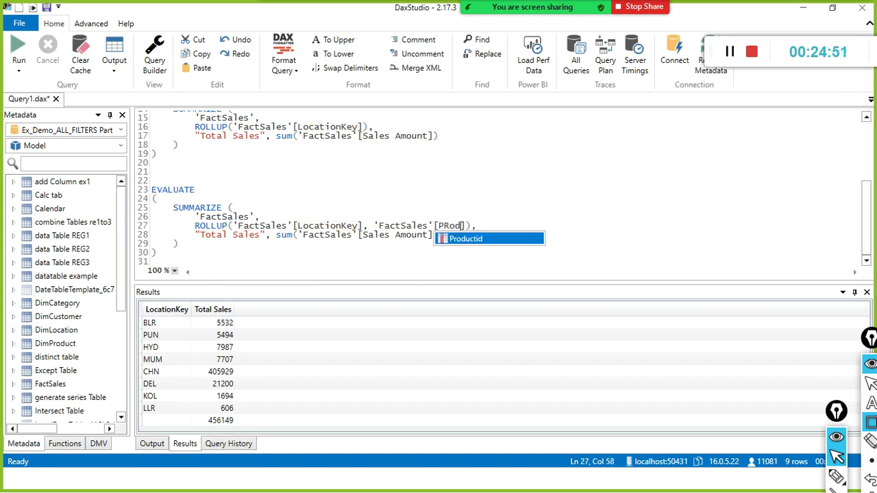
{"action": "key", "text": "Tab"}
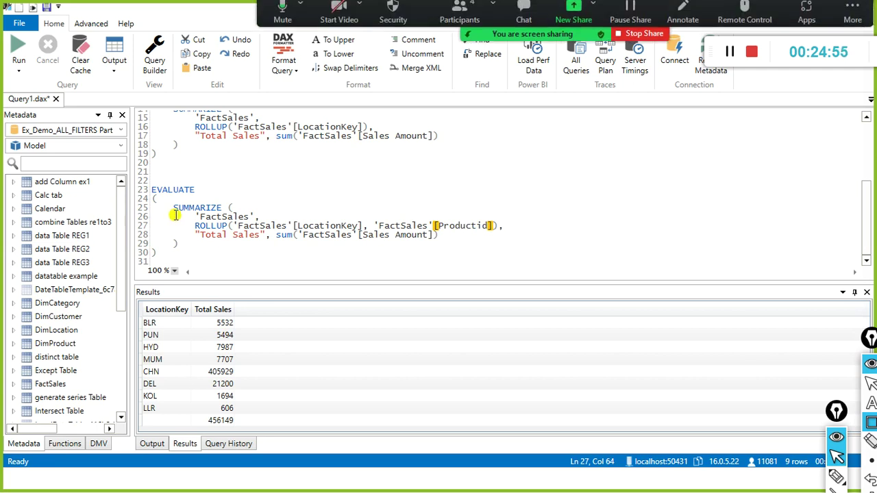
Rename the "Total Sales" result column of the third query to "Rows count"
{"action": "left_click", "coordinate": [227, 235]}
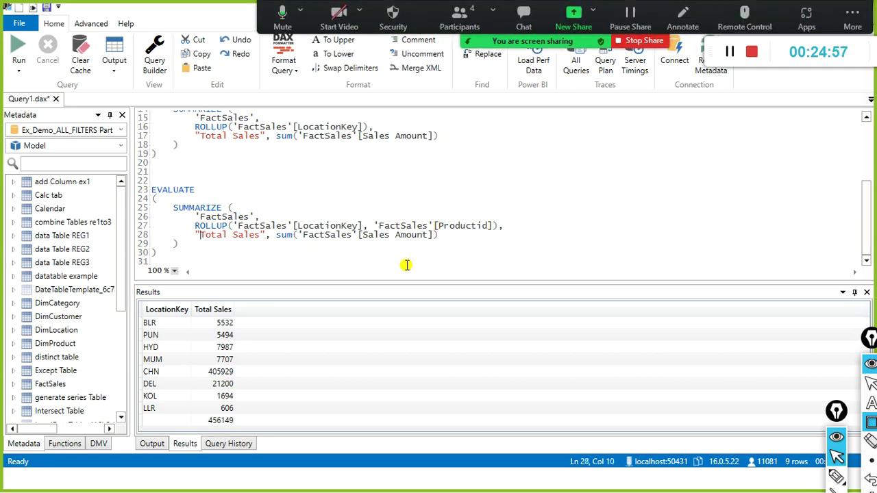
{"action": "key", "text": "ctrl+shift+Right"}
{"action": "key", "text": "ctrl+shift+Right"}
{"action": "type", "text": "Rows cou"}
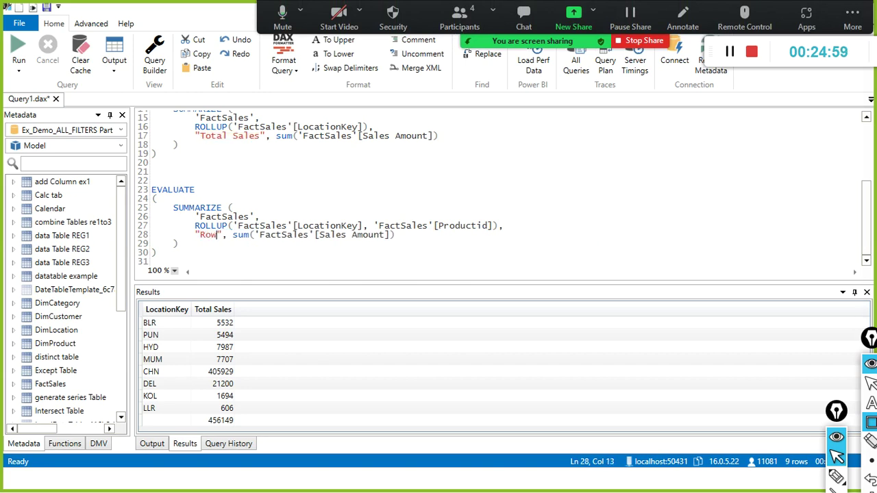
{"action": "type", "text": "nt"}
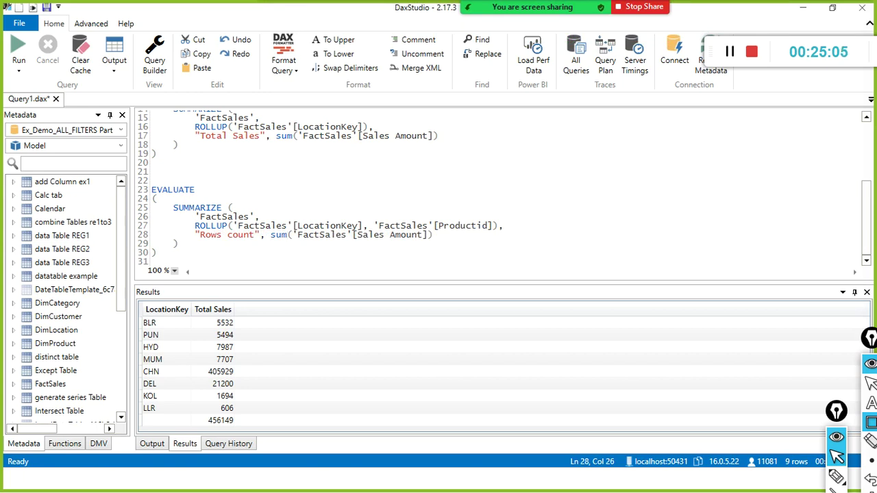
Change the third query's aggregation to count('FactSales'[OrderNo])
{"action": "key", "text": "ctrl+shift+Right"}
{"action": "type", "text": "count"}
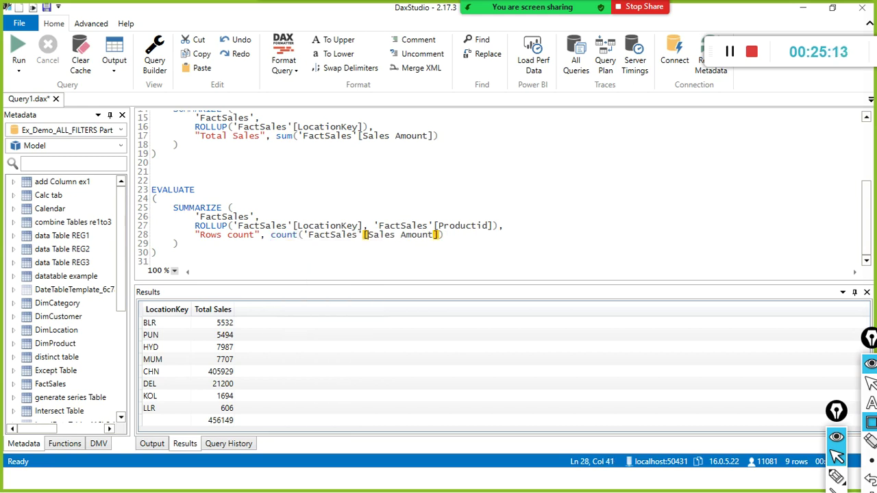
{"action": "key", "text": "ctrl+shift+Right"}
{"action": "key", "text": "ctrl+shift+Right"}
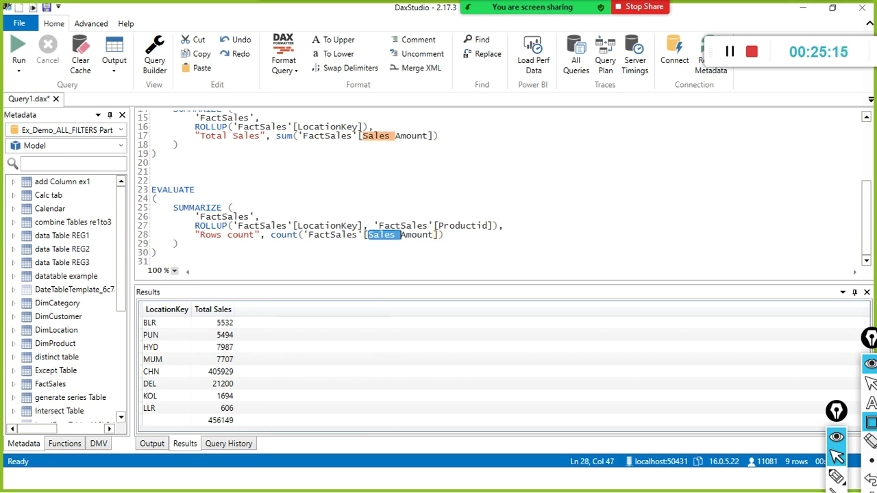
{"action": "type", "text": "Ord"}
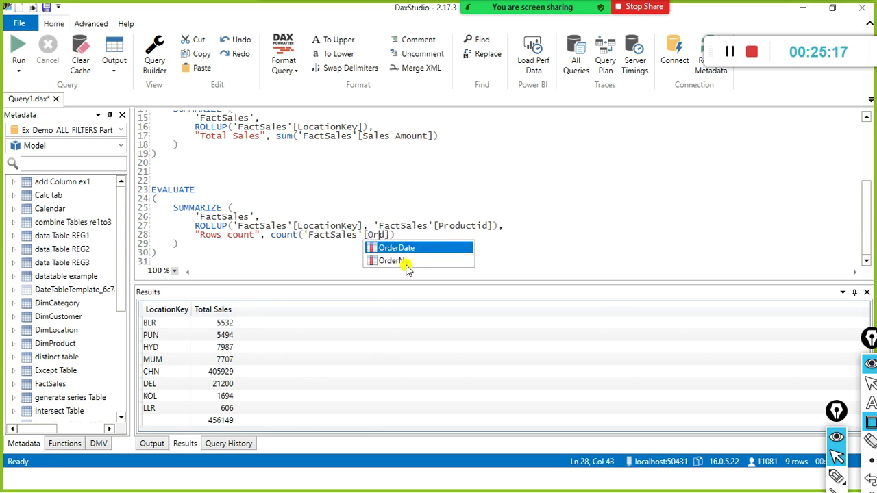
{"action": "double_click", "coordinate": [405, 263]}
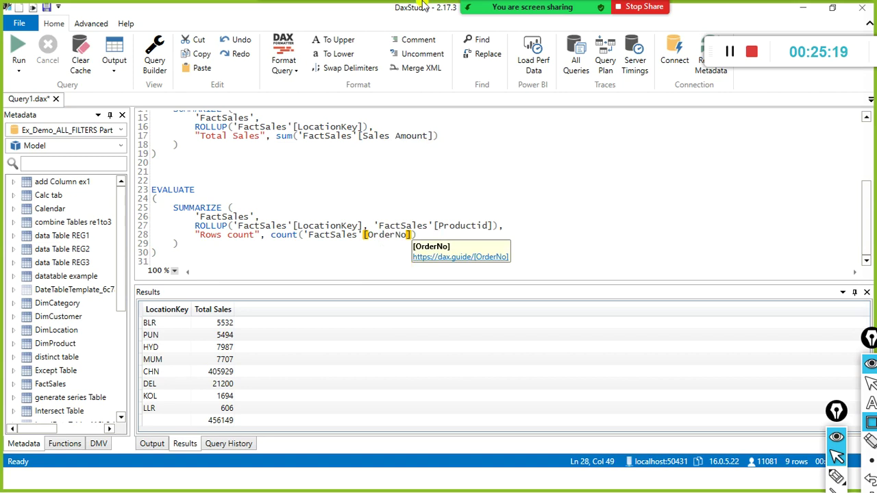
Run only the third query and look through its product rows, location subtotals and grand total
{"action": "left_click", "coordinate": [232, 243]}
{"action": "left_click", "coordinate": [170, 259]}
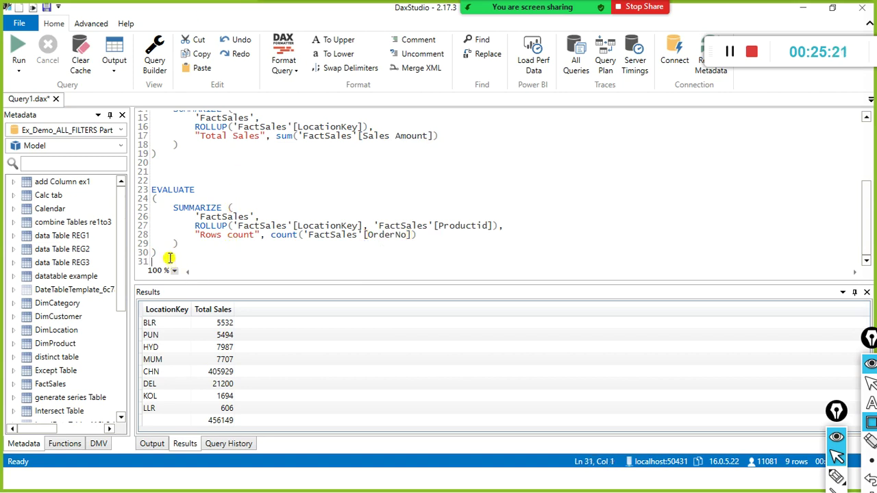
{"action": "left_click_drag", "start_coordinate": [168, 258], "coordinate": [147, 189]}
{"action": "key", "text": "F5"}
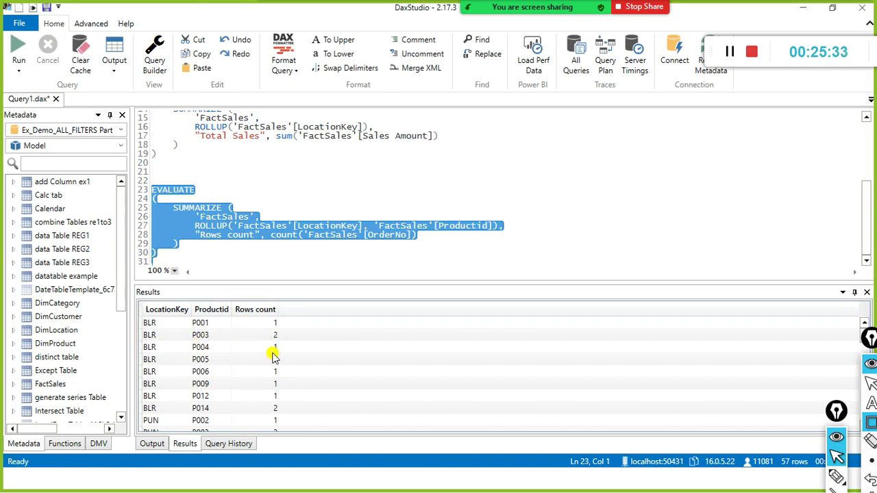
{"action": "scroll", "coordinate": [272, 357], "scroll_direction": "down", "scroll_amount": 10}
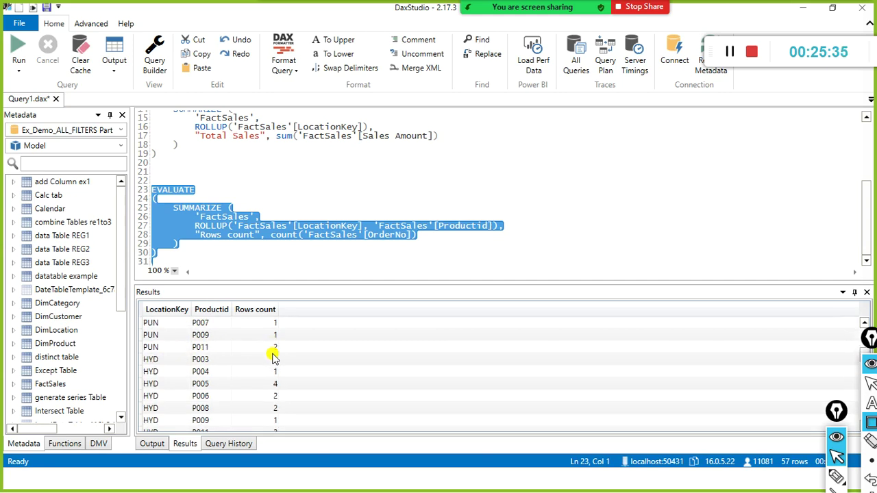
{"action": "scroll", "coordinate": [273, 361], "scroll_direction": "down", "scroll_amount": 2}
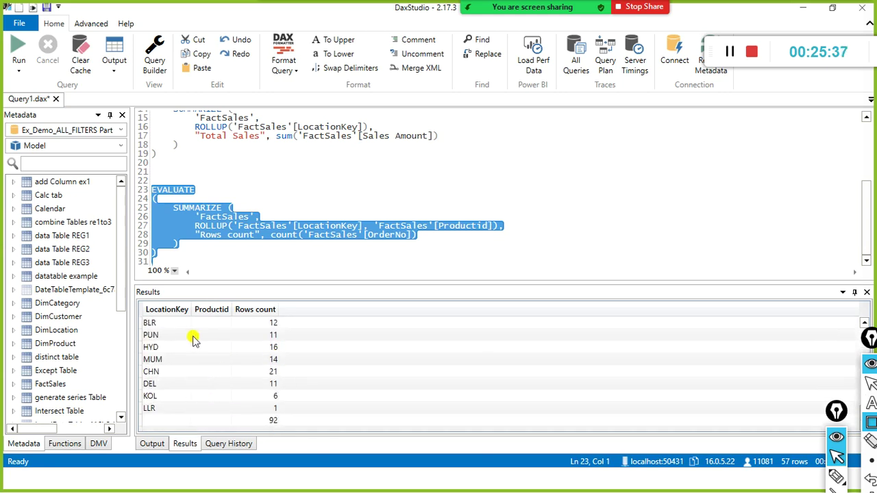
{"action": "scroll", "coordinate": [256, 335], "scroll_direction": "up", "scroll_amount": 3}
{"action": "scroll", "coordinate": [268, 346], "scroll_direction": "down", "scroll_amount": 1}
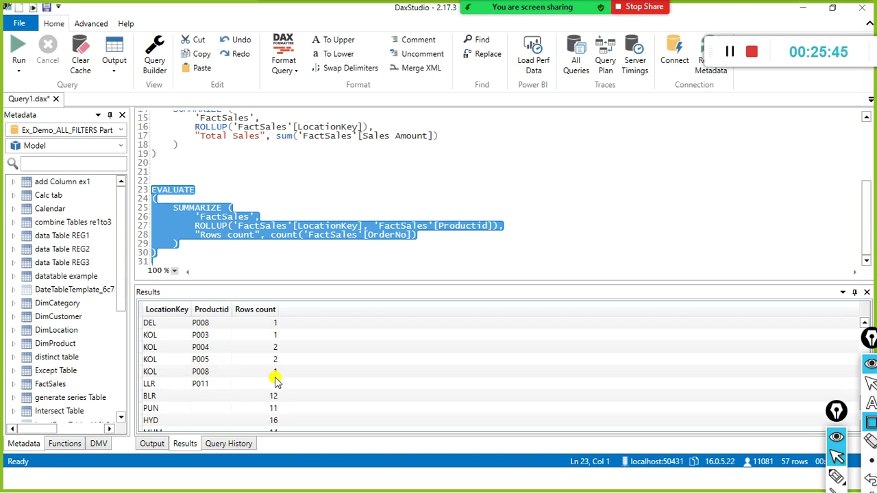
{"action": "scroll", "coordinate": [276, 381], "scroll_direction": "up", "scroll_amount": 3}
Sort the results by Rows count in descending order and check the highest counts
{"action": "left_click", "coordinate": [258, 309]}
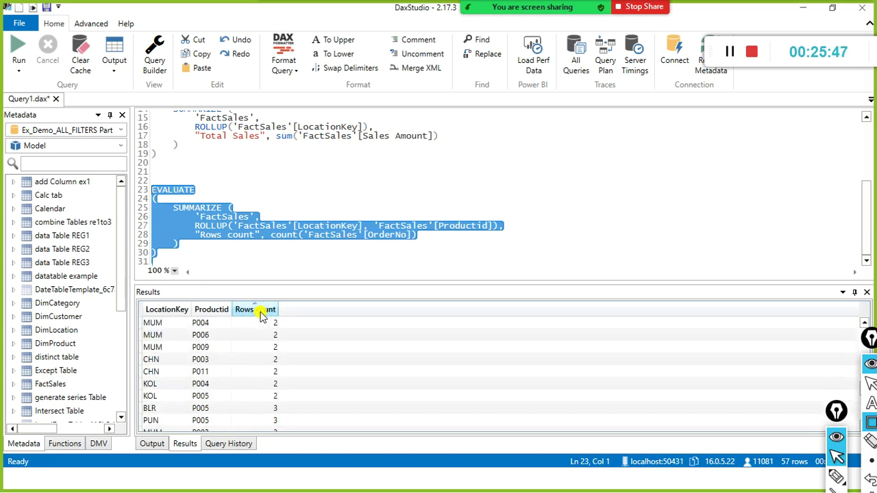
{"action": "scroll", "coordinate": [273, 346], "scroll_direction": "up", "scroll_amount": 3}
{"action": "scroll", "coordinate": [272, 346], "scroll_direction": "up", "scroll_amount": 3}
{"action": "left_click", "coordinate": [257, 309]}
{"action": "scroll", "coordinate": [261, 346], "scroll_direction": "up", "scroll_amount": 3}
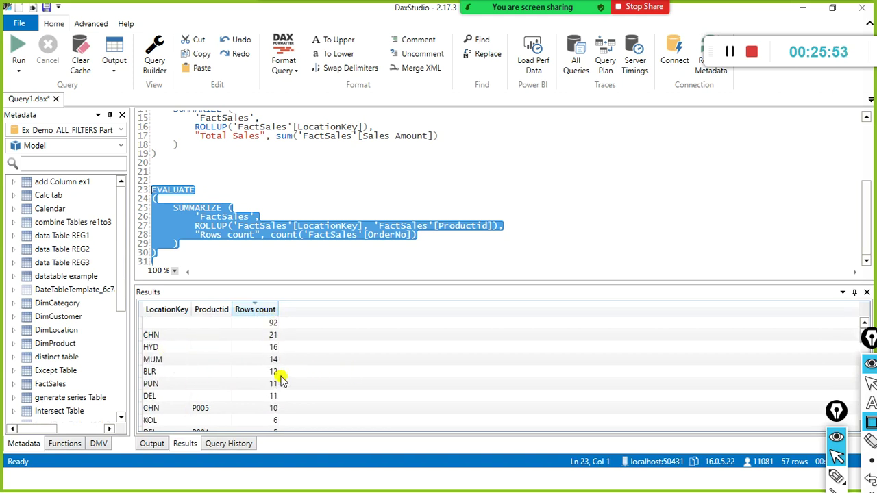
{"action": "scroll", "coordinate": [195, 387], "scroll_direction": "down", "scroll_amount": 1}
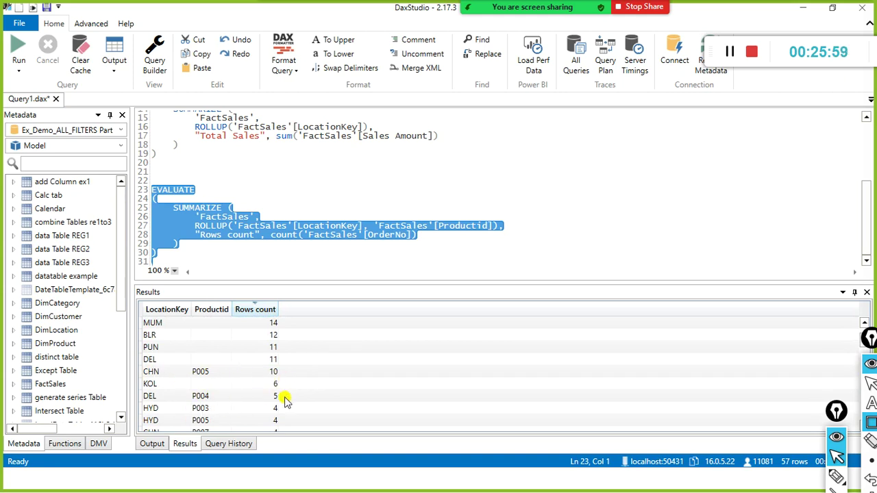
{"action": "scroll", "coordinate": [274, 364], "scroll_direction": "up", "scroll_amount": 1}
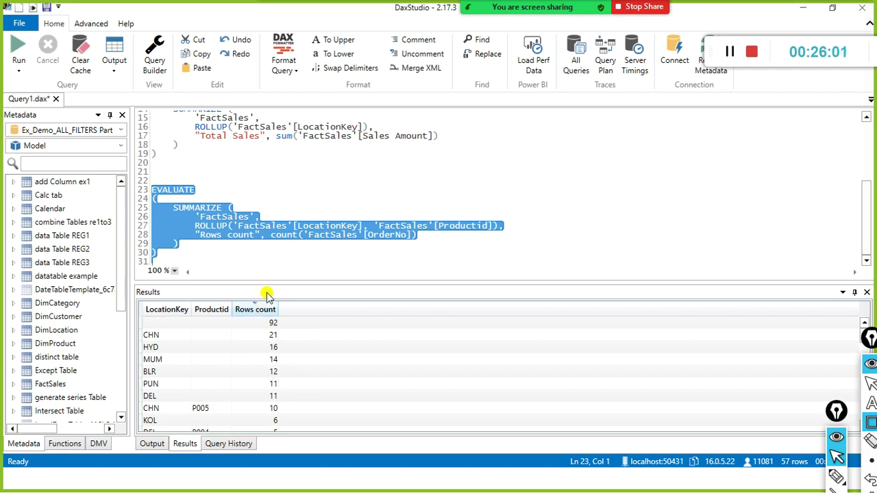
Sort the results by LocationKey in ascending order and examine each location's subtotal beneath its product rows
{"action": "left_click", "coordinate": [282, 218]}
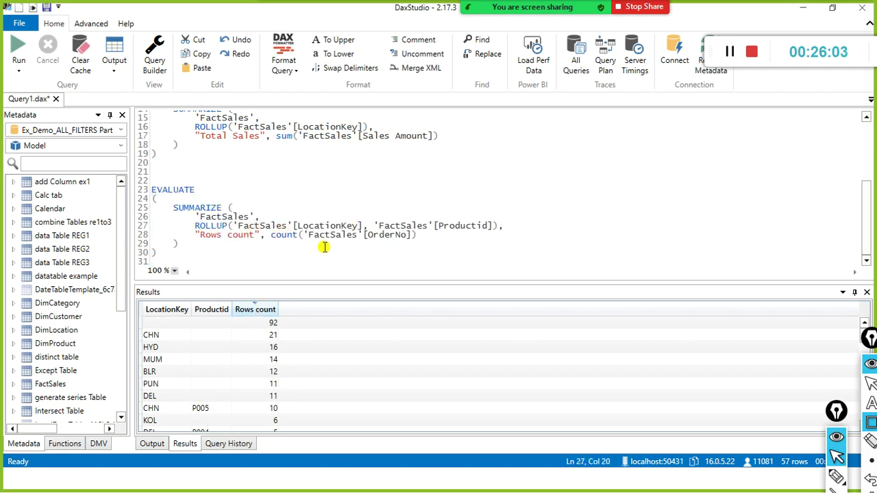
{"action": "left_click", "coordinate": [180, 312]}
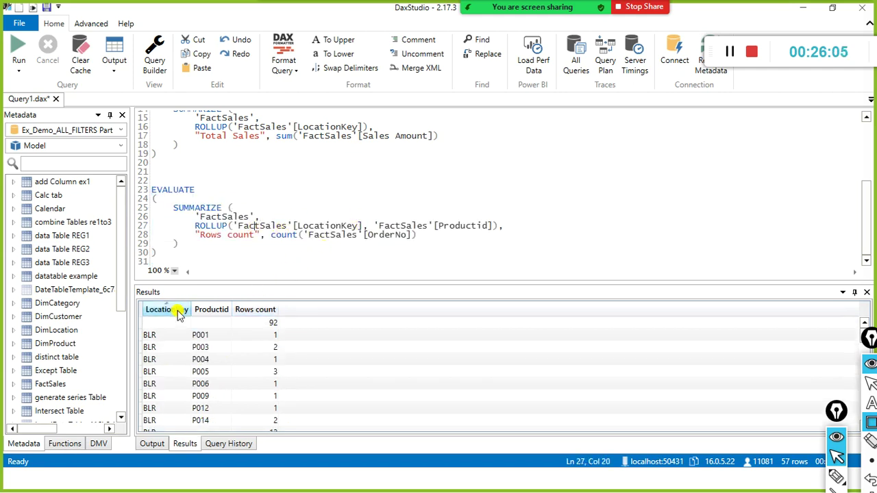
{"action": "scroll", "coordinate": [312, 370], "scroll_direction": "down", "scroll_amount": 15}
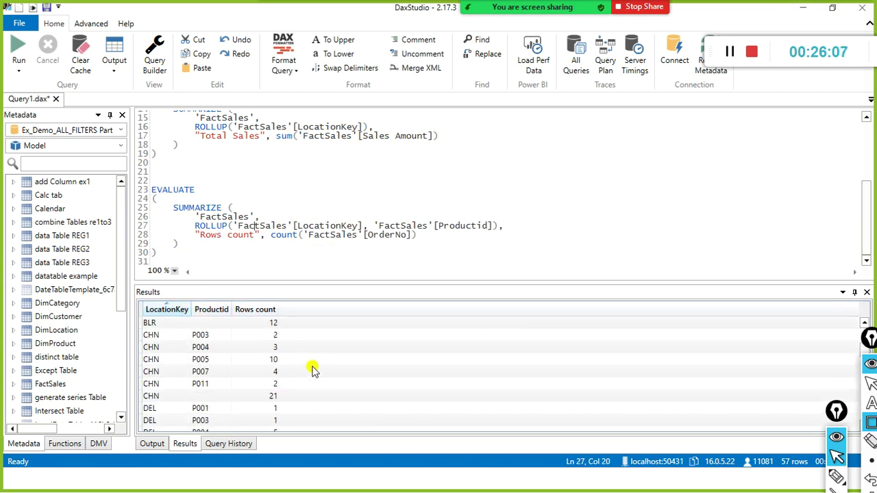
{"action": "scroll", "coordinate": [312, 370], "scroll_direction": "up", "scroll_amount": 2}
{"action": "scroll", "coordinate": [312, 370], "scroll_direction": "down", "scroll_amount": 1}
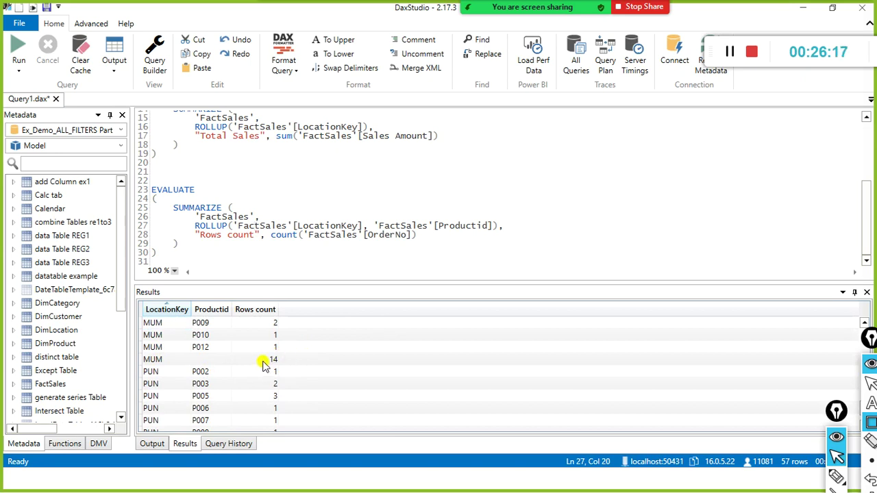
{"action": "scroll", "coordinate": [195, 398], "scroll_direction": "down", "scroll_amount": 1}
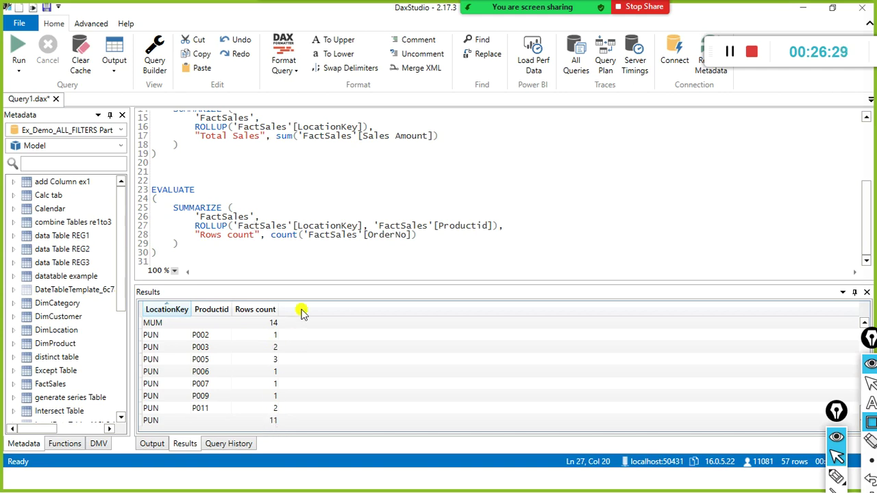
Go back over the first SUMMARIZE query and highlight its [LocationKey] grouping column
{"action": "left_click", "coordinate": [300, 262]}
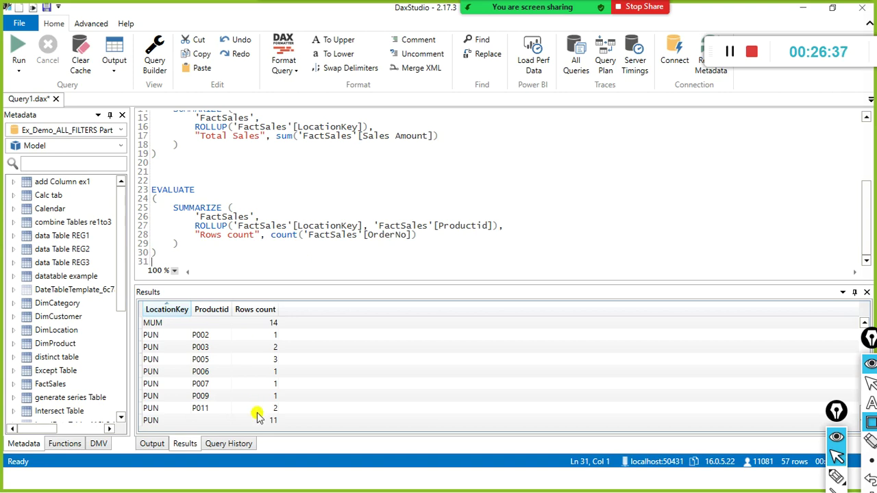
{"action": "scroll", "coordinate": [309, 209], "scroll_direction": "up", "scroll_amount": 3}
{"action": "scroll", "coordinate": [313, 226], "scroll_direction": "up", "scroll_amount": 2}
{"action": "left_click_drag", "start_coordinate": [358, 193], "coordinate": [59, 88]}
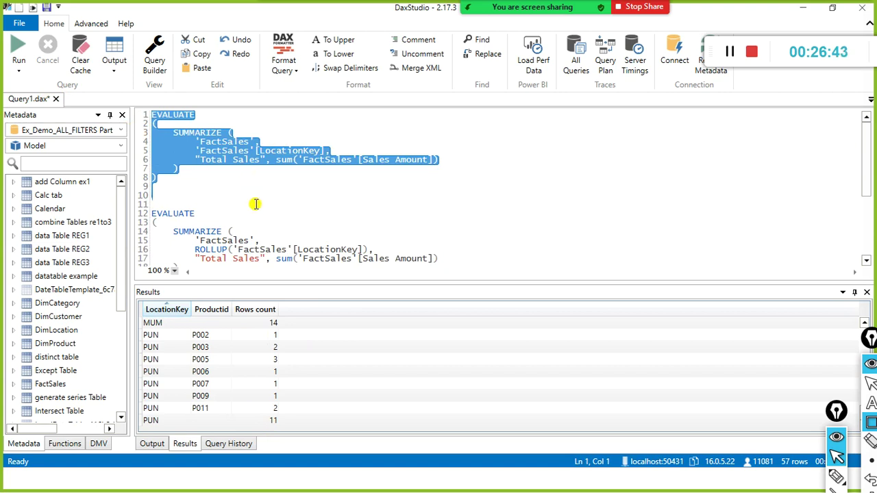
{"action": "left_click", "coordinate": [254, 203]}
{"action": "left_click", "coordinate": [292, 161]}
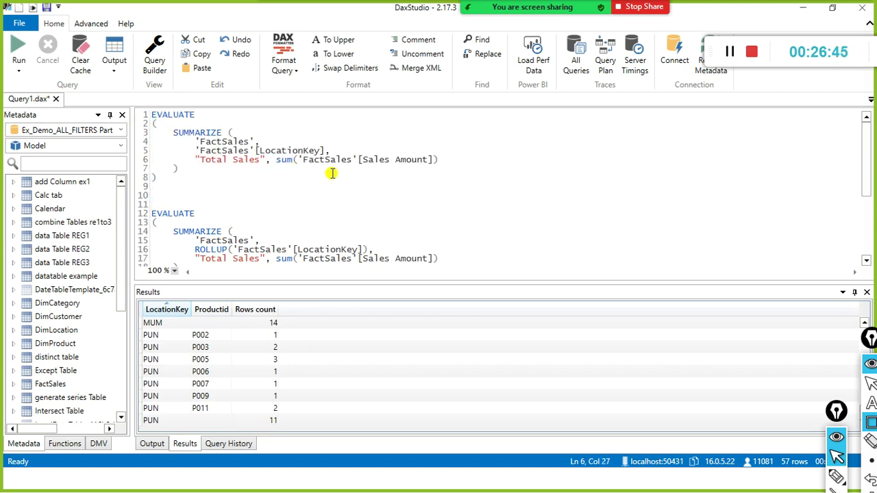
{"action": "left_click_drag", "start_coordinate": [331, 151], "coordinate": [233, 151]}
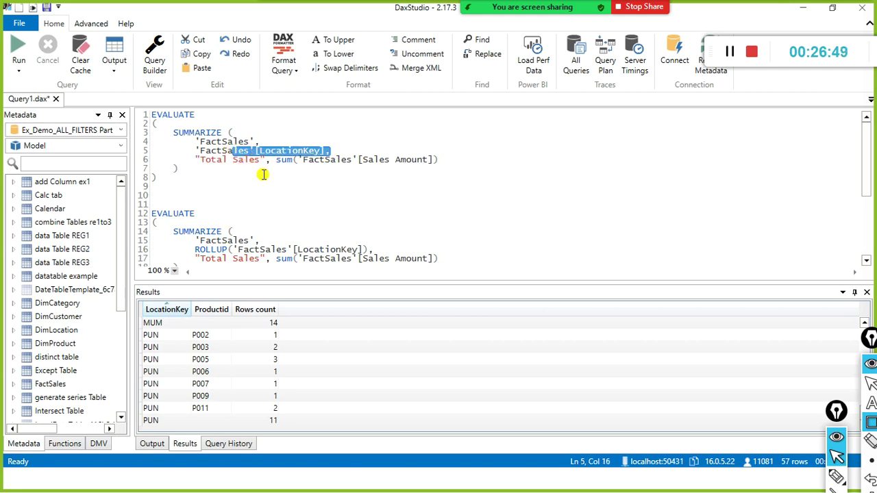
Go back over the third query's two-column ROLLUP and compare it with the location subtotals among its result rows
{"action": "scroll", "coordinate": [287, 260], "scroll_direction": "down", "scroll_amount": 5}
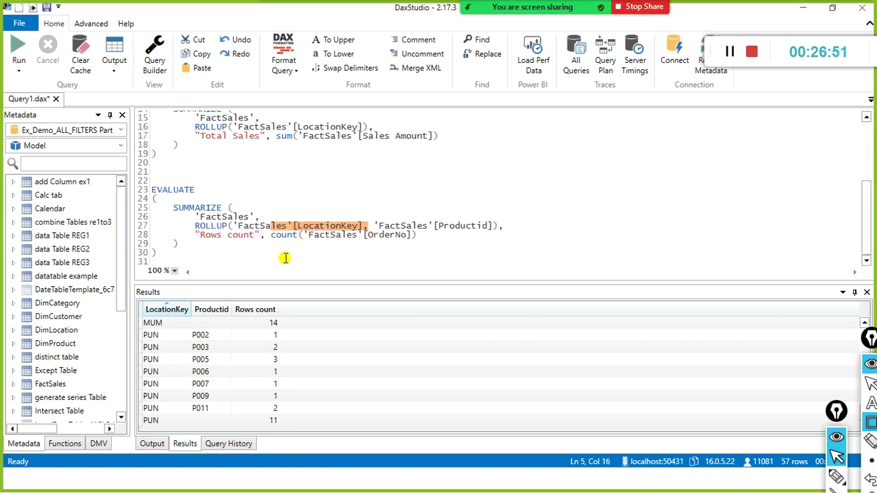
{"action": "left_click", "coordinate": [284, 259]}
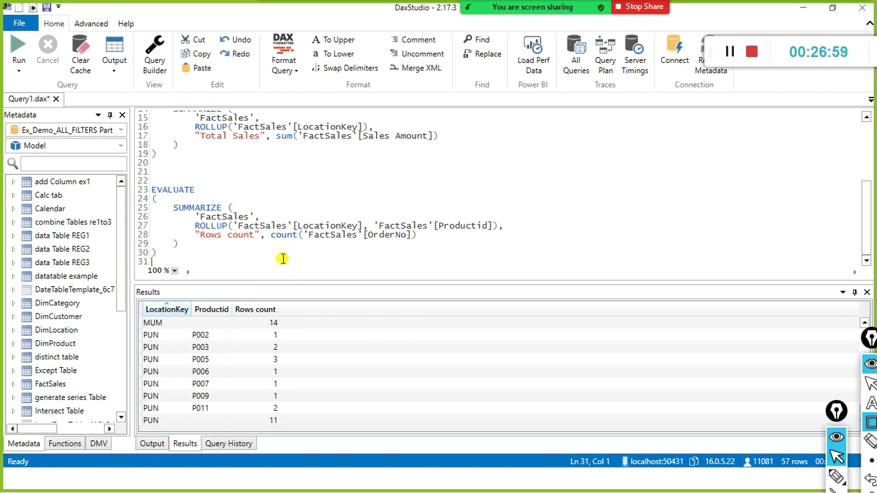
{"action": "left_click", "coordinate": [275, 235]}
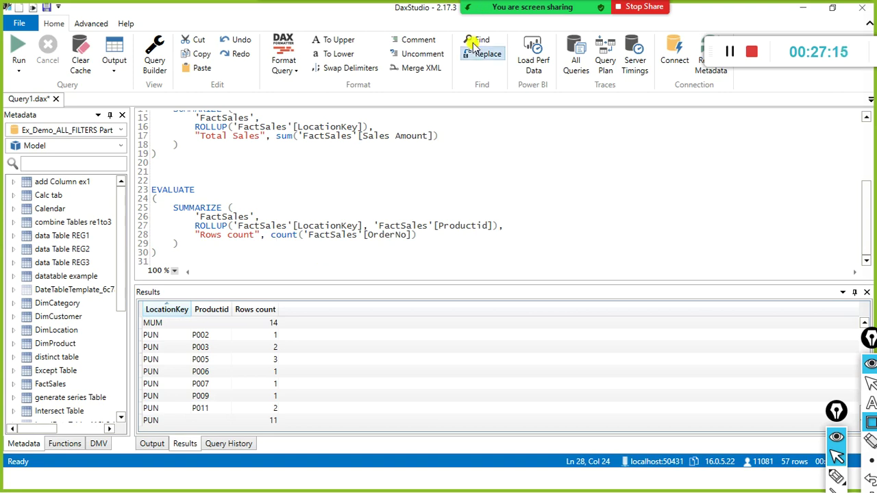
{"action": "left_click", "coordinate": [414, 225]}
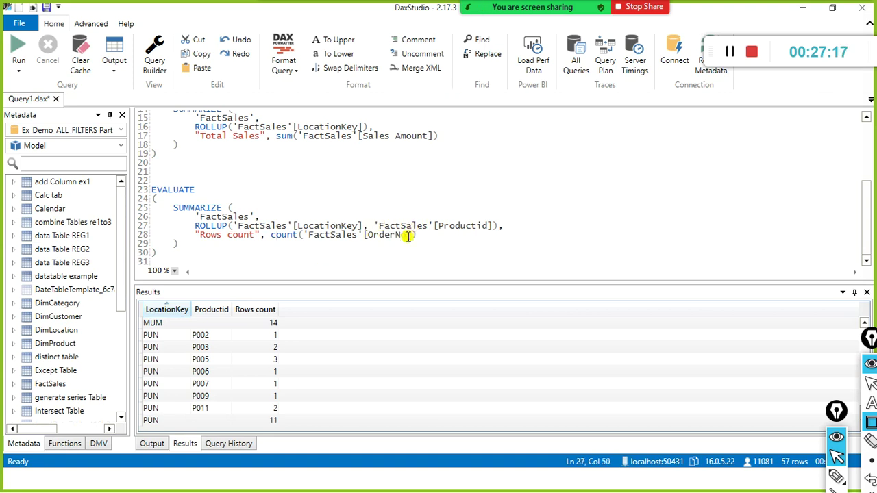
{"action": "scroll", "coordinate": [221, 360], "scroll_direction": "up", "scroll_amount": 1}
{"action": "scroll", "coordinate": [221, 360], "scroll_direction": "up", "scroll_amount": 2}
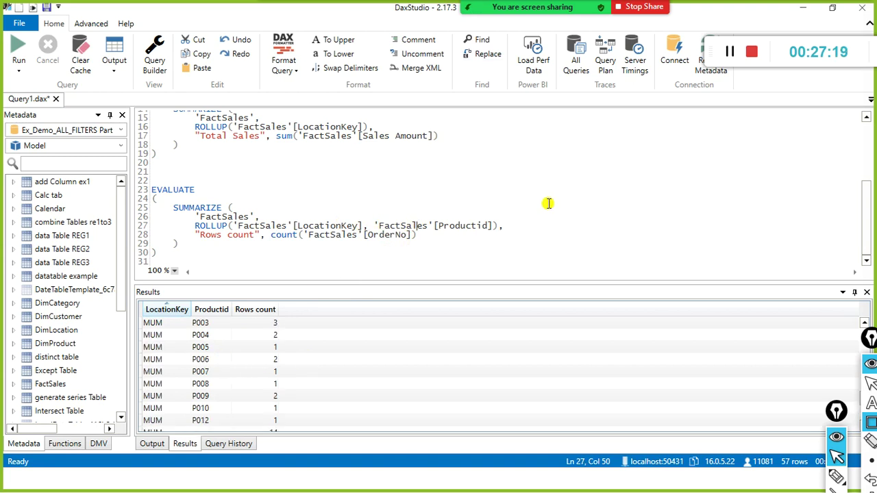
{"action": "scroll", "coordinate": [252, 338], "scroll_direction": "up", "scroll_amount": 3}
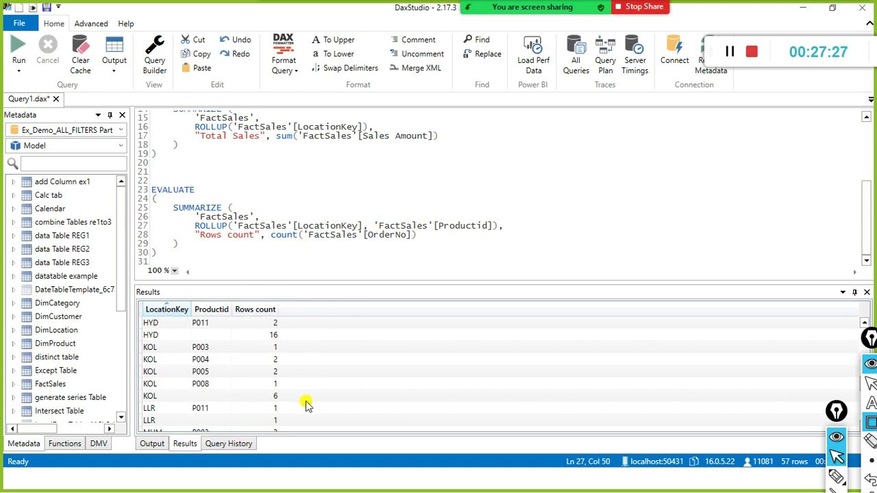
{"action": "scroll", "coordinate": [301, 401], "scroll_direction": "down", "scroll_amount": 2}
{"action": "scroll", "coordinate": [331, 258], "scroll_direction": "up", "scroll_amount": 3}
{"action": "scroll", "coordinate": [365, 243], "scroll_direction": "down", "scroll_amount": 3}
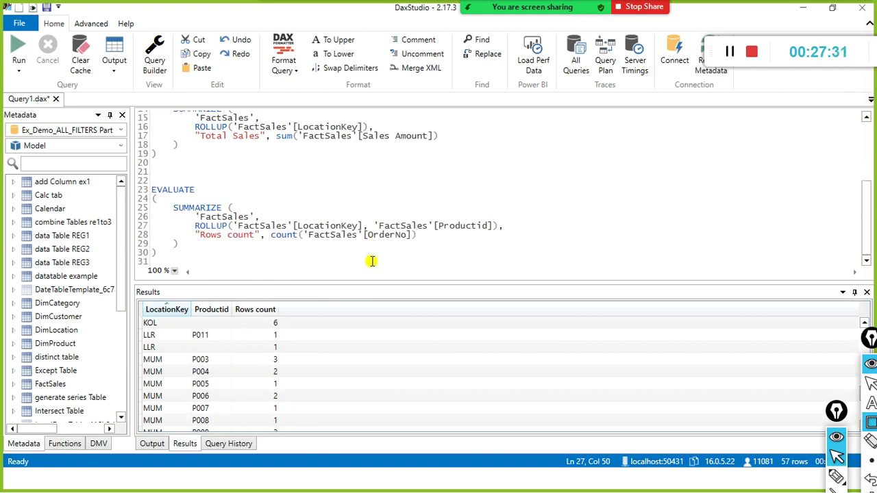
Duplicate the whole third query, from EVALUATE to its closing parenthesis, directly below the original
{"action": "key", "text": "Down"}
{"action": "key", "text": "Down"}
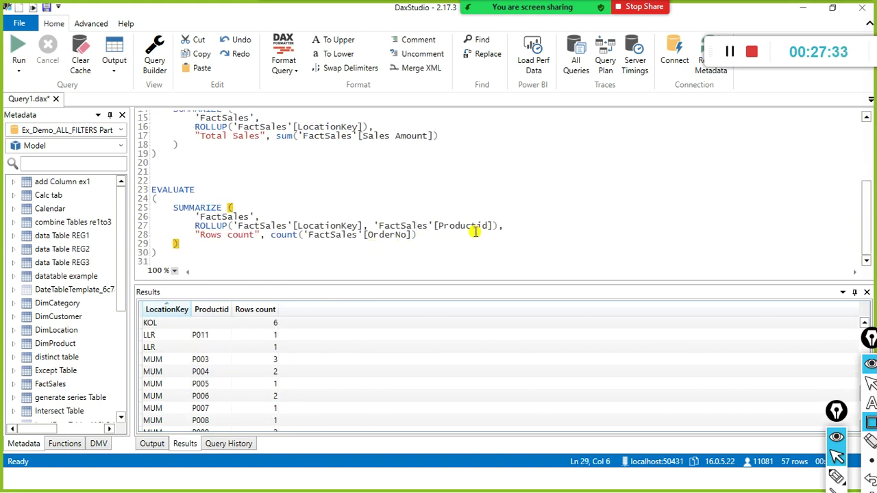
{"action": "key", "text": "Up"}
{"action": "key", "text": "End"}
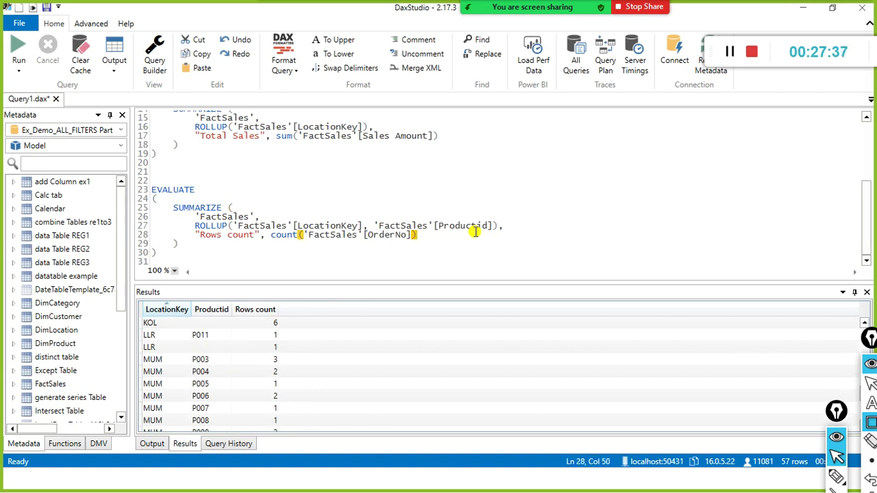
{"action": "left_click_drag", "start_coordinate": [178, 260], "coordinate": [144, 189]}
{"action": "key", "text": "ctrl+c"}
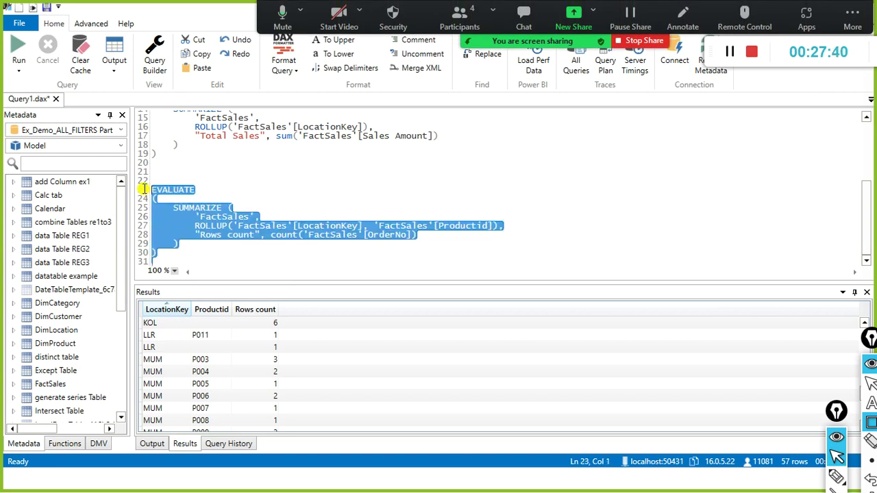
{"action": "left_click", "coordinate": [184, 261]}
{"action": "key", "text": "ctrl+v"}
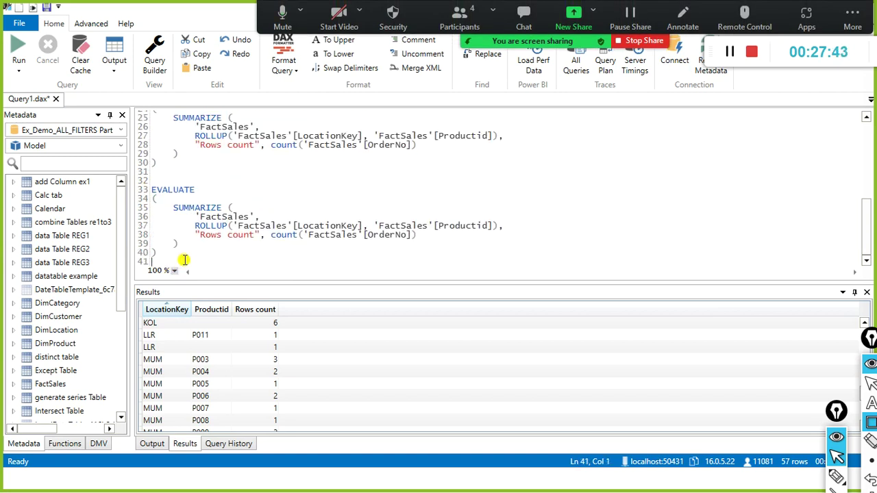
Add a new output column named "Location sub total " after the Rows count line in the copied query
{"action": "key", "text": "Up"}
{"action": "key", "text": "Up"}
{"action": "key", "text": "Up"}
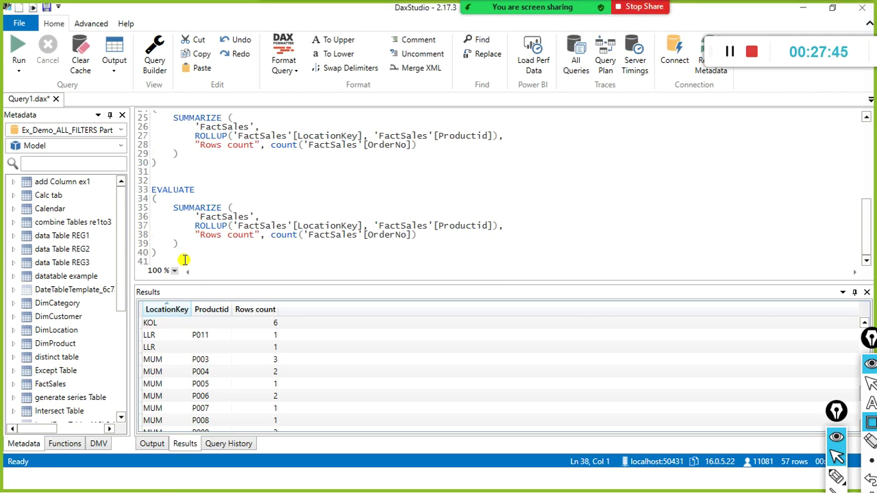
{"action": "key", "text": "End"}
{"action": "type", "text": ","}
{"action": "key", "text": "Return"}
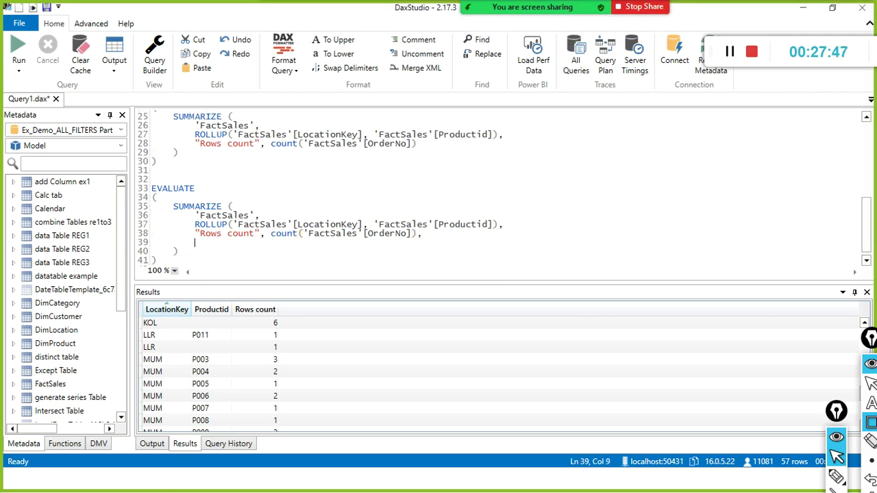
{"action": "type", "text": "\""}
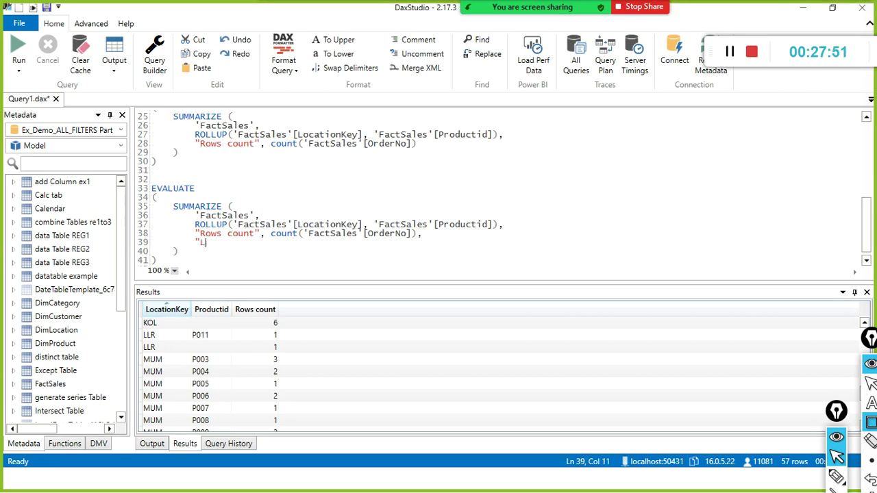
{"action": "type", "text": "Location sub total \" , "}
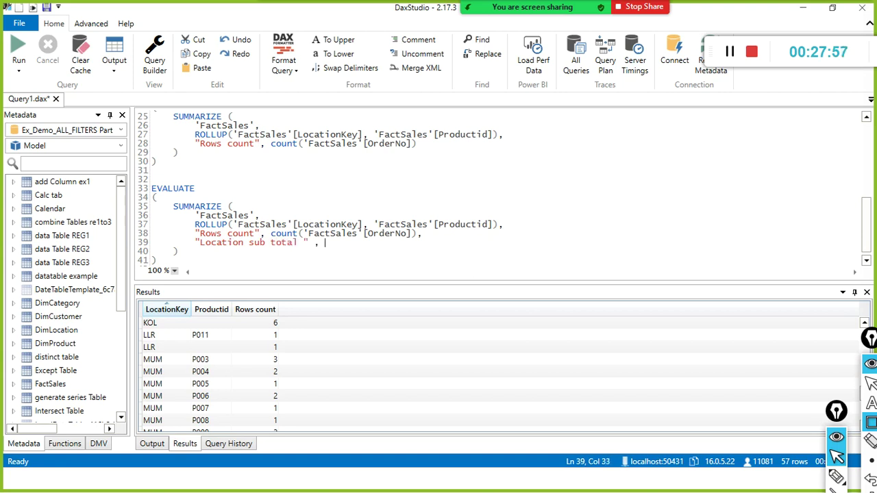
Start the Location sub total expression with the ISSUBTOTAL function and its opening parenthesis
{"action": "type", "text": "issu"}
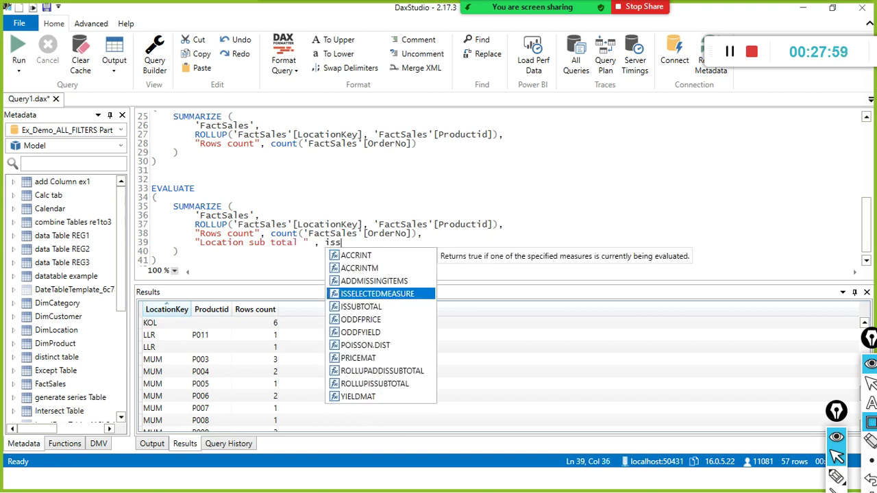
{"action": "right_click", "coordinate": [178, 240]}
{"action": "key", "text": "Escape"}
{"action": "key", "text": "Tab"}
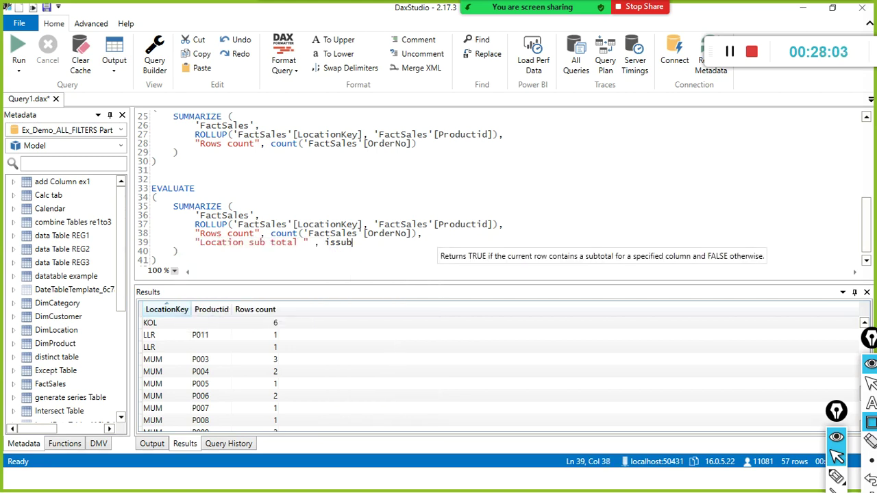
{"action": "type", "text": "("}
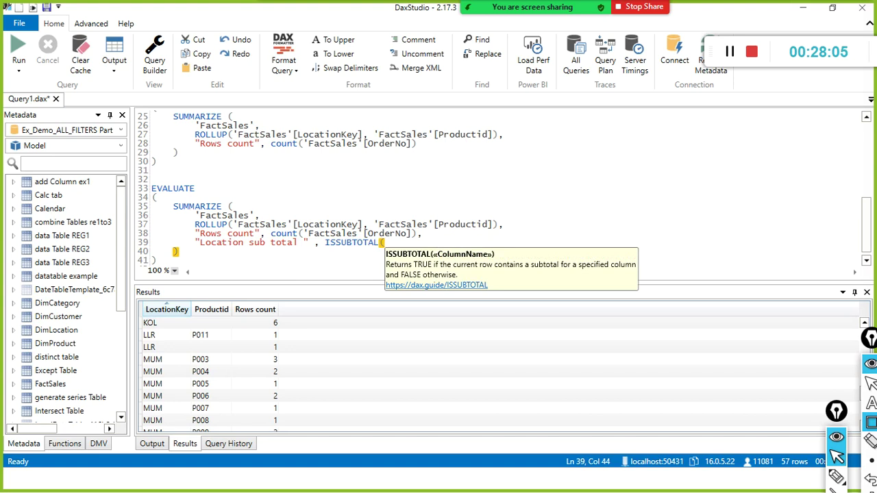
Give ISSUBTOTAL the column FactSales[LocationKey] as its argument and close the function
{"action": "type", "text": "fact"}
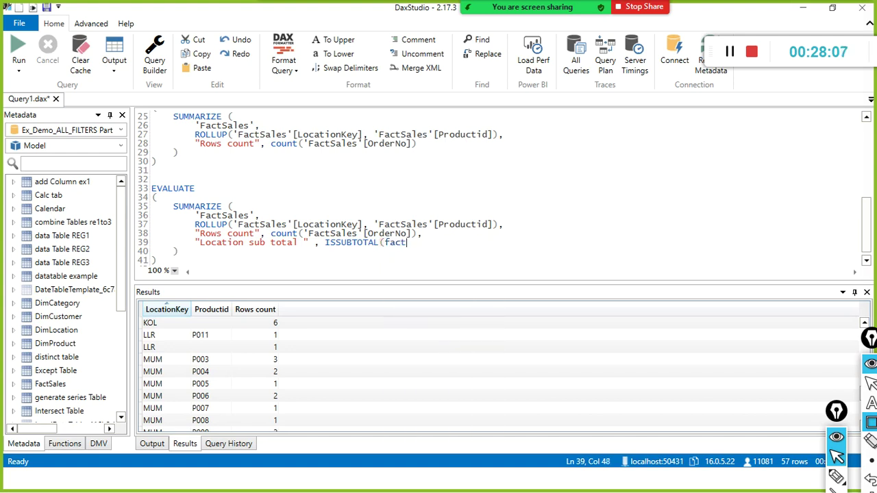
{"action": "key", "text": "BackSpace"}
{"action": "type", "text": "fac"}
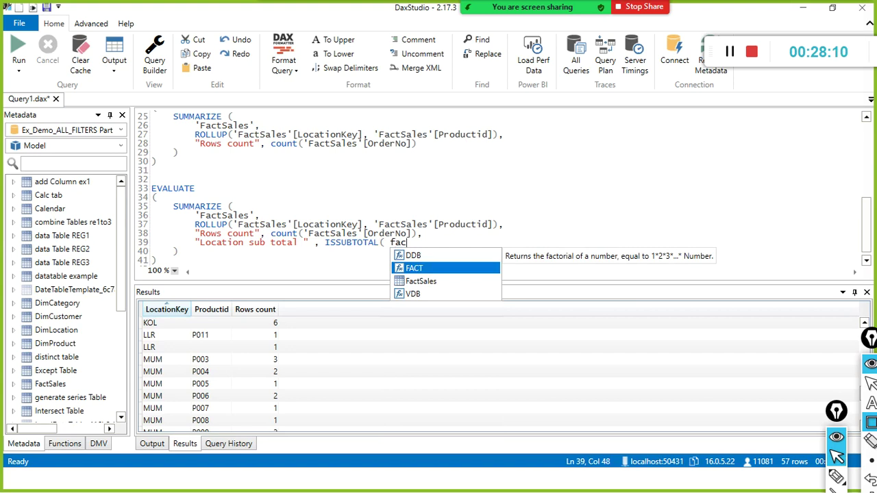
{"action": "key", "text": "Down"}
{"action": "key", "text": "Tab"}
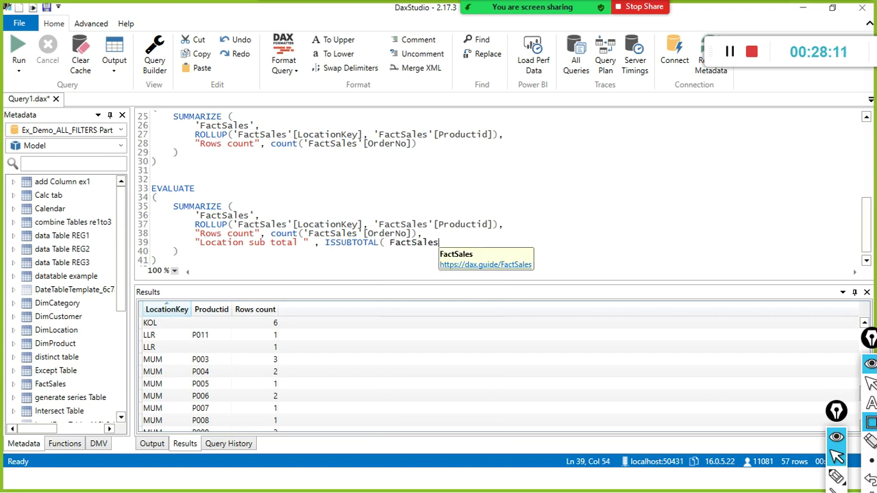
{"action": "type", "text": "["}
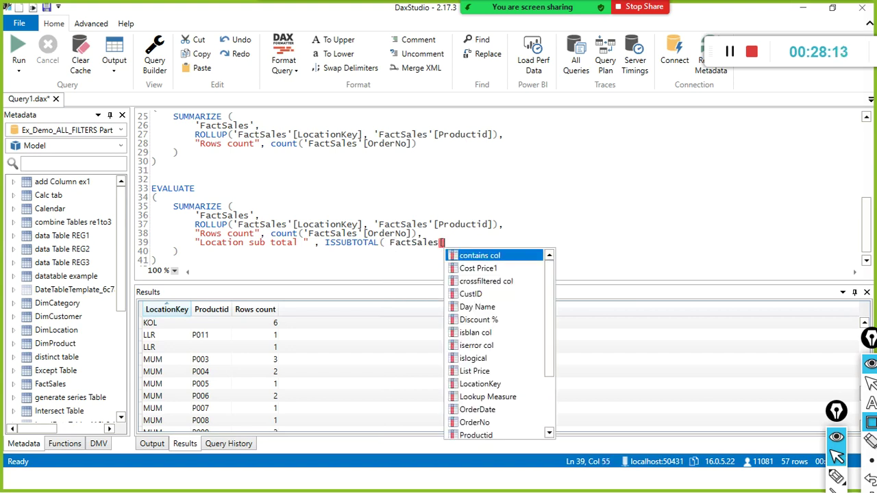
{"action": "type", "text": "lo"}
{"action": "key", "text": "Left"}
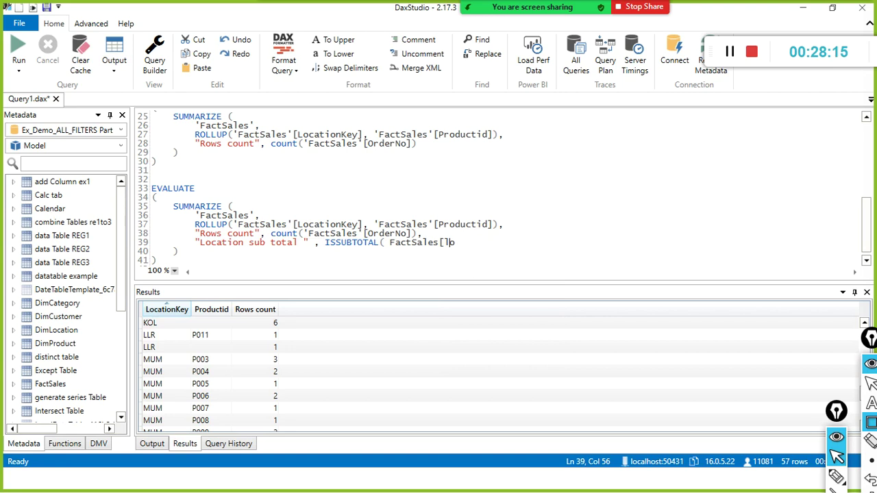
{"action": "key", "text": "Down"}
{"action": "key", "text": "Up"}
{"action": "type", "text": "ca"}
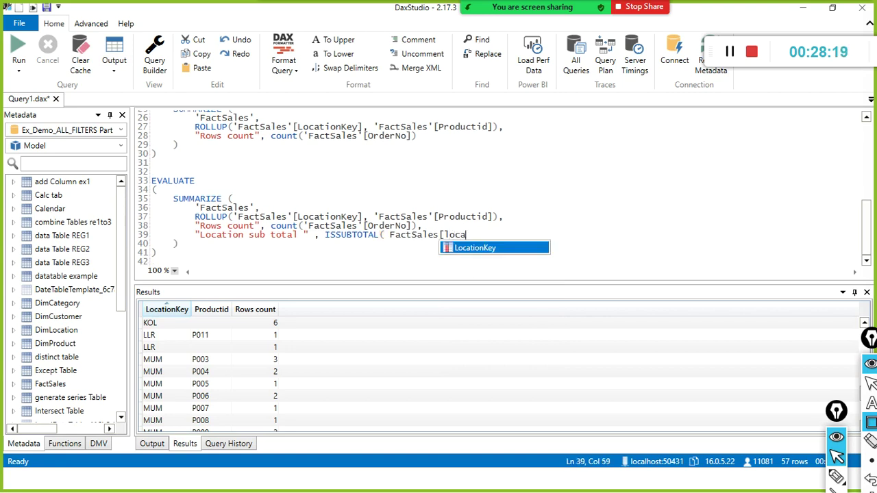
{"action": "key", "text": "Return"}
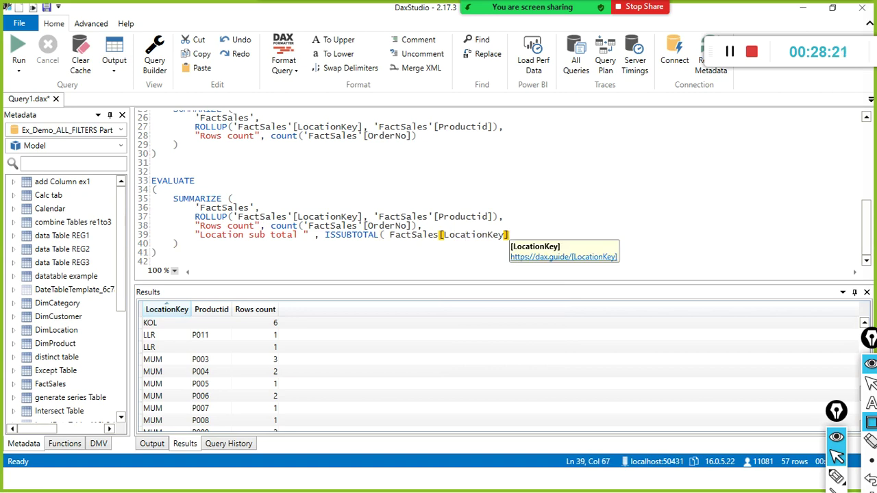
{"action": "type", "text": ")"}
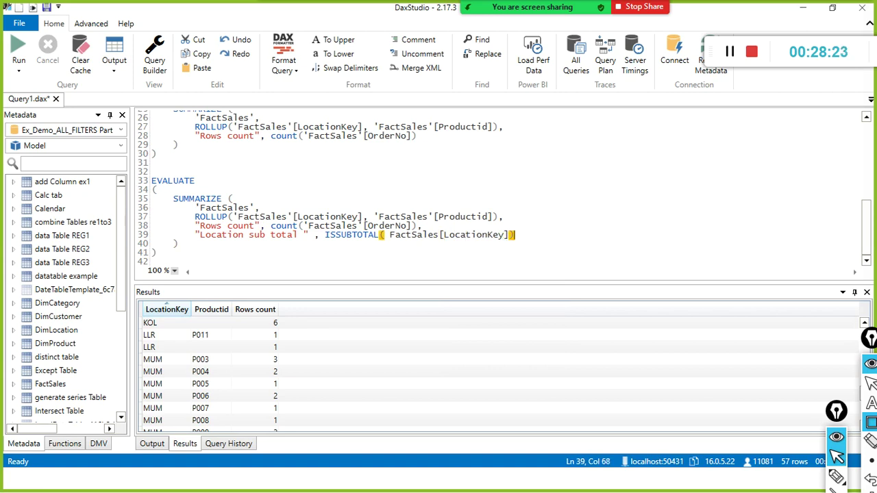
Run only the fourth query, the one containing the ISSUBTOTAL column
{"action": "left_click_drag", "start_coordinate": [153, 180], "coordinate": [152, 262]}
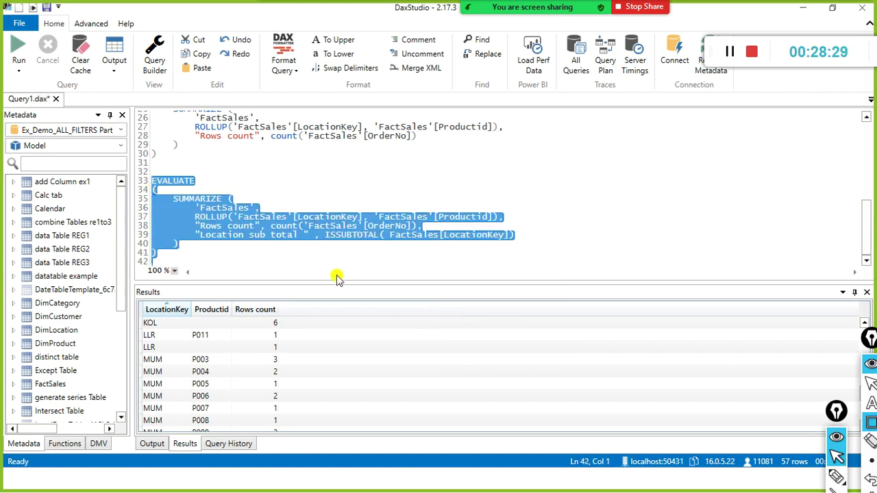
{"action": "left_click", "coordinate": [19, 70]}
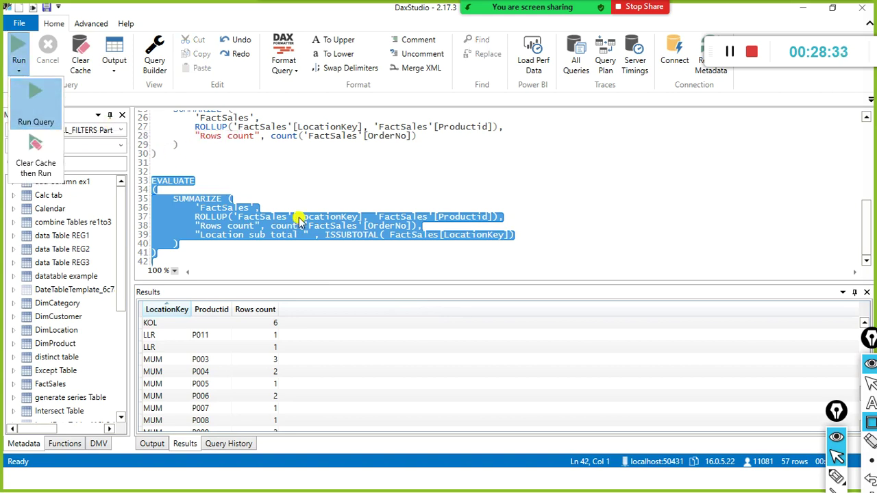
{"action": "left_click", "coordinate": [308, 254]}
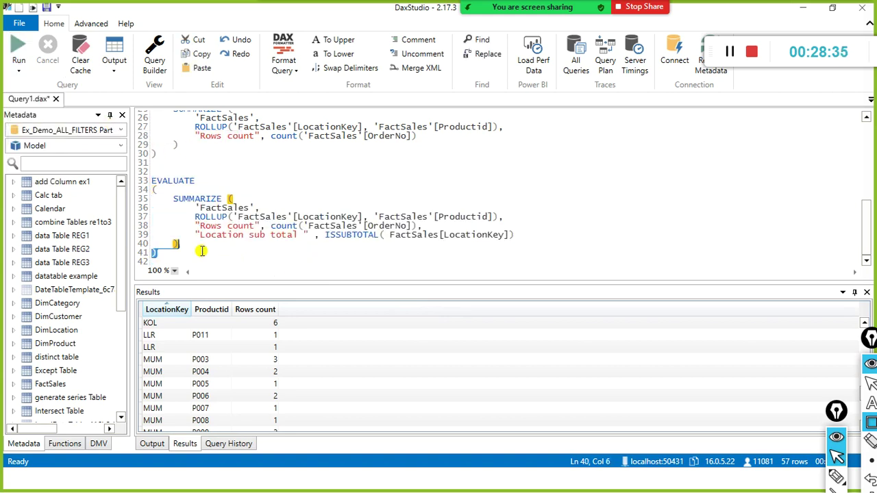
{"action": "left_click_drag", "start_coordinate": [198, 252], "coordinate": [149, 179]}
{"action": "key", "text": "F5"}
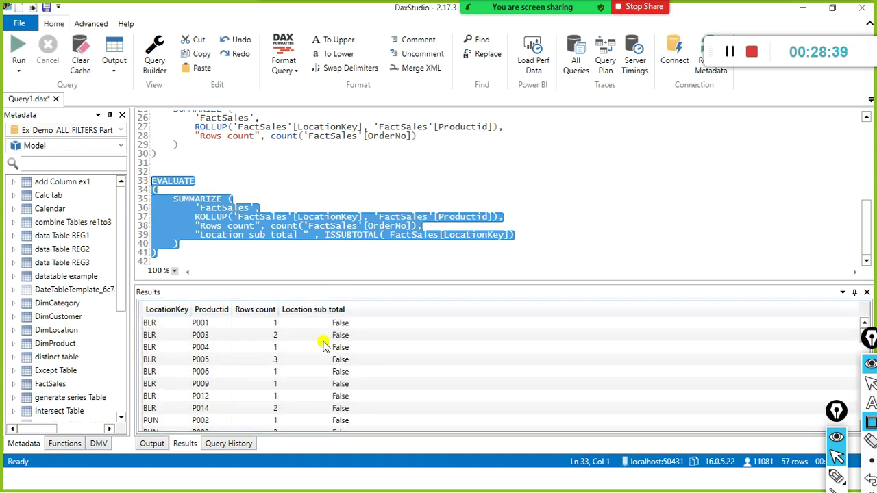
Examine the Location sub total flags on product, location and grand total rows, and highlight the LocationKey argument of ISSUBTOTAL
{"action": "scroll", "coordinate": [320, 357], "scroll_direction": "down", "scroll_amount": 6}
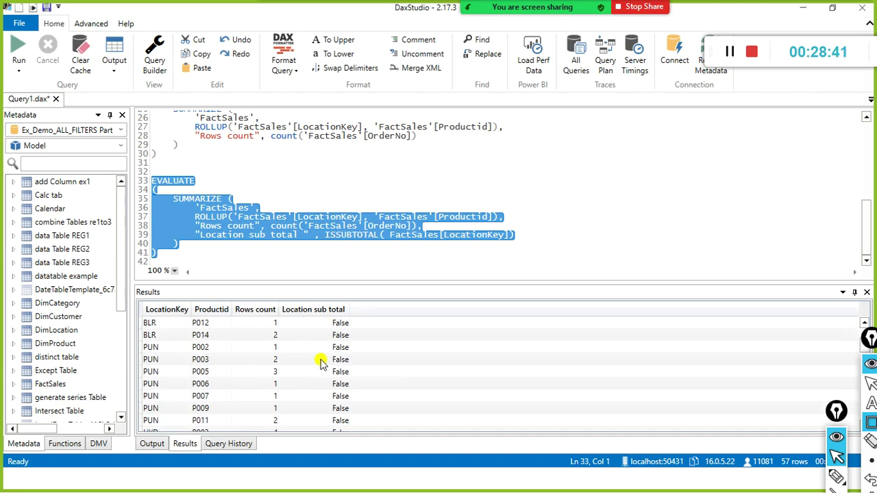
{"action": "scroll", "coordinate": [321, 363], "scroll_direction": "down", "scroll_amount": 10}
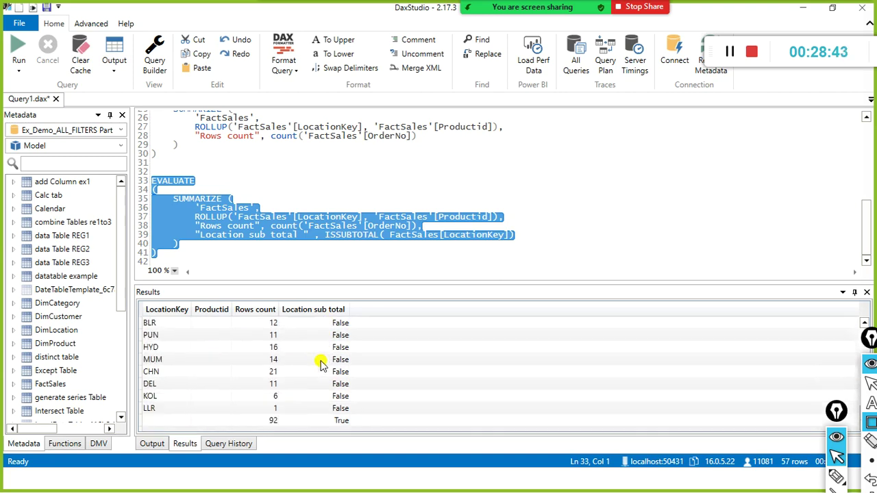
{"action": "scroll", "coordinate": [204, 381], "scroll_direction": "up", "scroll_amount": 1}
{"action": "scroll", "coordinate": [204, 381], "scroll_direction": "down", "scroll_amount": 1}
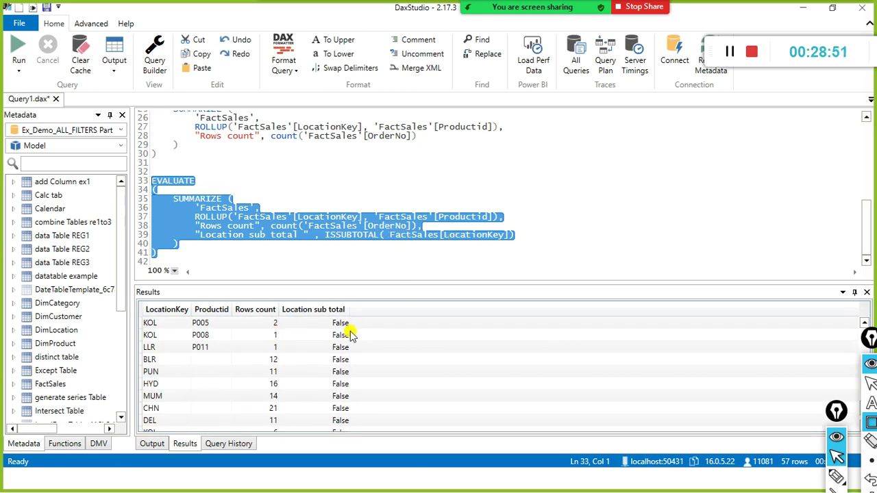
{"action": "scroll", "coordinate": [348, 332], "scroll_direction": "down", "scroll_amount": 1}
{"action": "scroll", "coordinate": [348, 411], "scroll_direction": "up", "scroll_amount": 1}
{"action": "scroll", "coordinate": [348, 410], "scroll_direction": "down", "scroll_amount": 1}
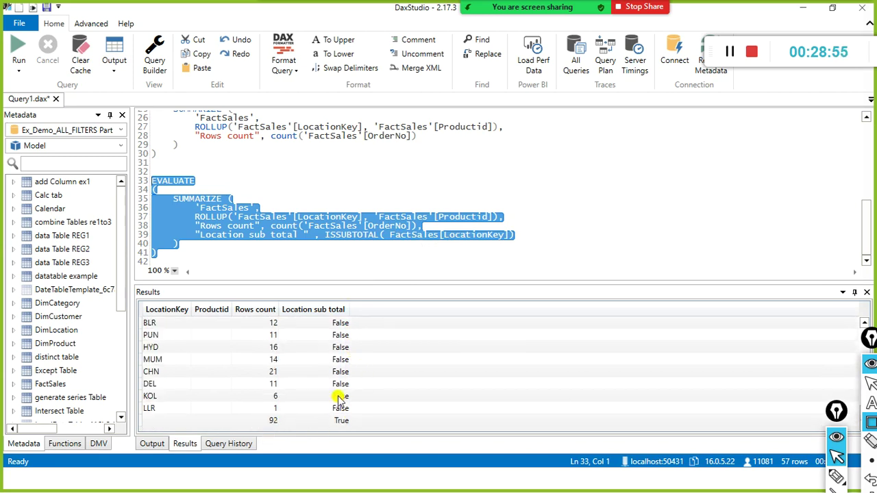
{"action": "double_click", "coordinate": [453, 234]}
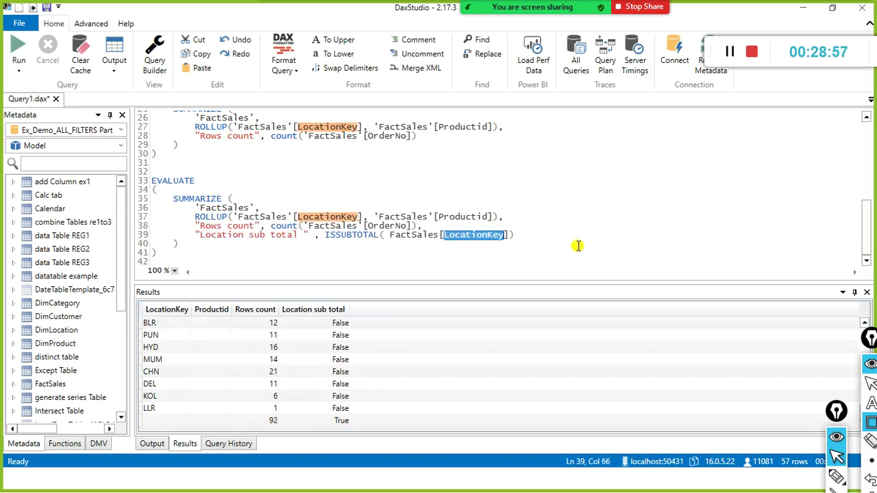
Change the ISSUBTOTAL argument in the fourth query to FactSales[Productid] and run only that query
{"action": "type", "text": "Prod"}
{"action": "key", "text": "Tab"}
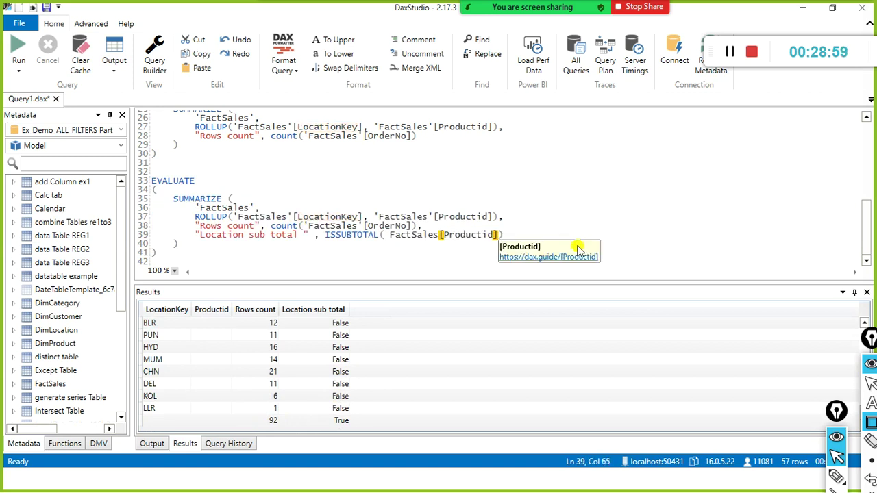
{"action": "left_click", "coordinate": [224, 258]}
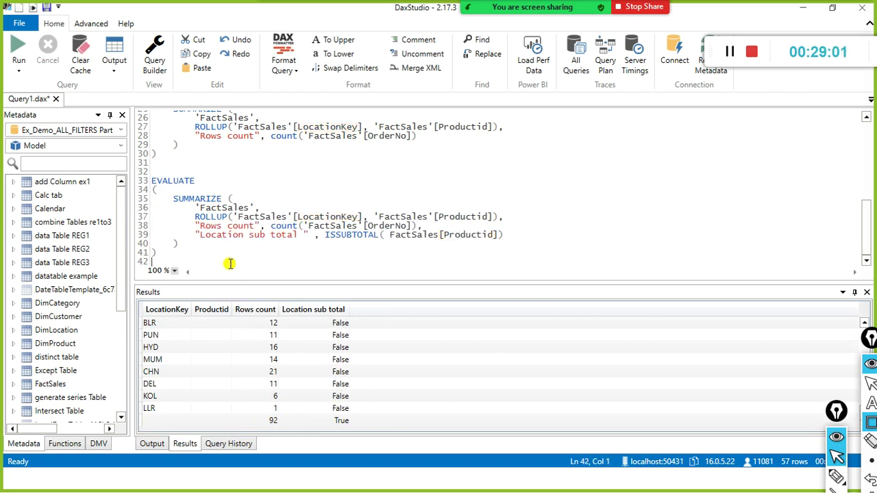
{"action": "left_click_drag", "start_coordinate": [157, 248], "coordinate": [141, 176]}
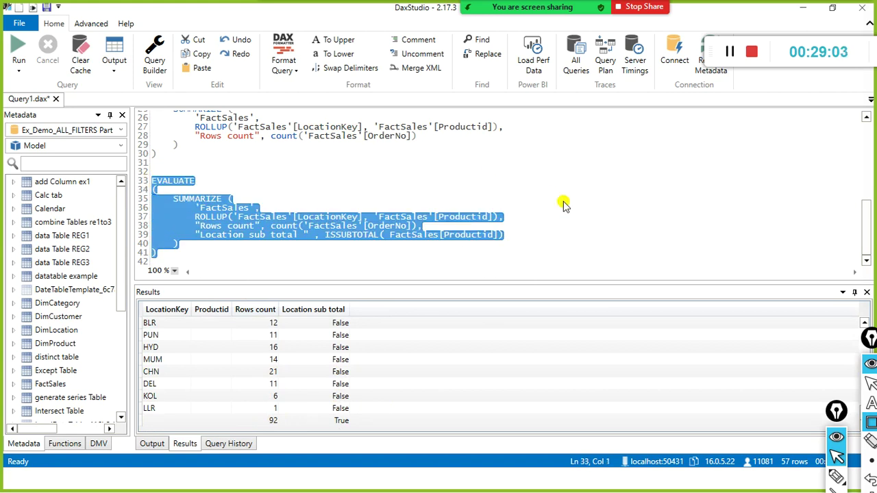
{"action": "key", "text": "F5"}
Examine the Location sub total flags on the product-level, location subtotal and grand total rows of the results
{"action": "scroll", "coordinate": [472, 358], "scroll_direction": "down", "scroll_amount": 8}
{"action": "scroll", "coordinate": [470, 375], "scroll_direction": "down", "scroll_amount": 10}
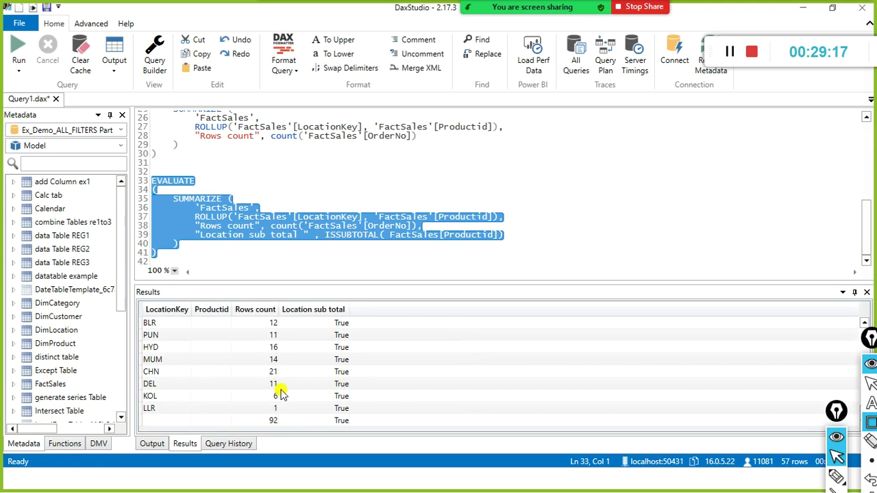
{"action": "scroll", "coordinate": [281, 394], "scroll_direction": "up", "scroll_amount": 1}
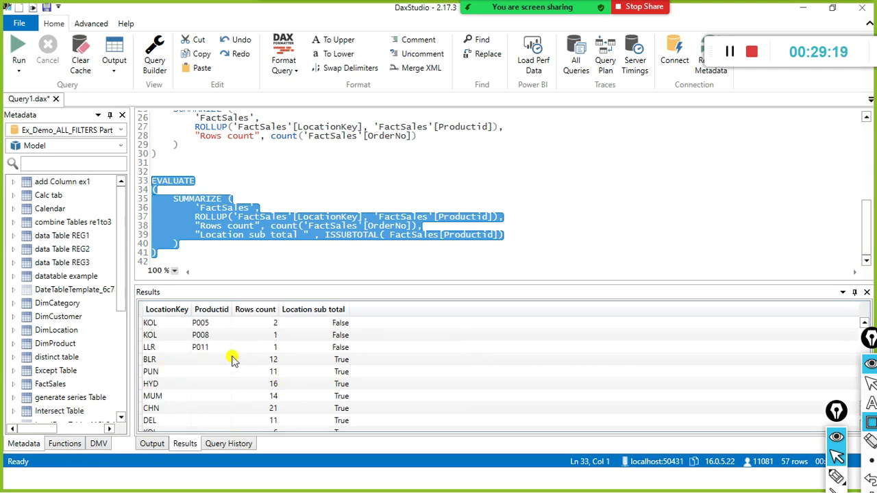
{"action": "scroll", "coordinate": [259, 355], "scroll_direction": "up", "scroll_amount": 1}
{"action": "scroll", "coordinate": [260, 356], "scroll_direction": "down", "scroll_amount": 1}
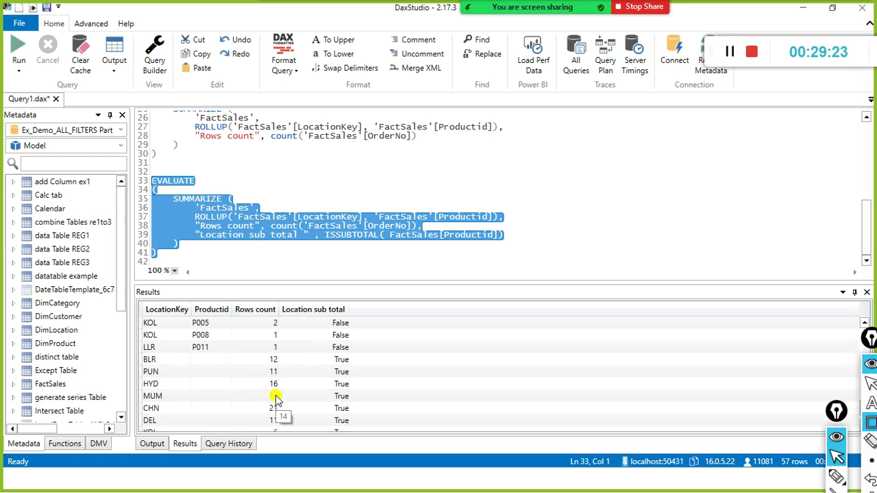
{"action": "scroll", "coordinate": [276, 399], "scroll_direction": "up", "scroll_amount": 4}
{"action": "scroll", "coordinate": [275, 398], "scroll_direction": "down", "scroll_amount": 3}
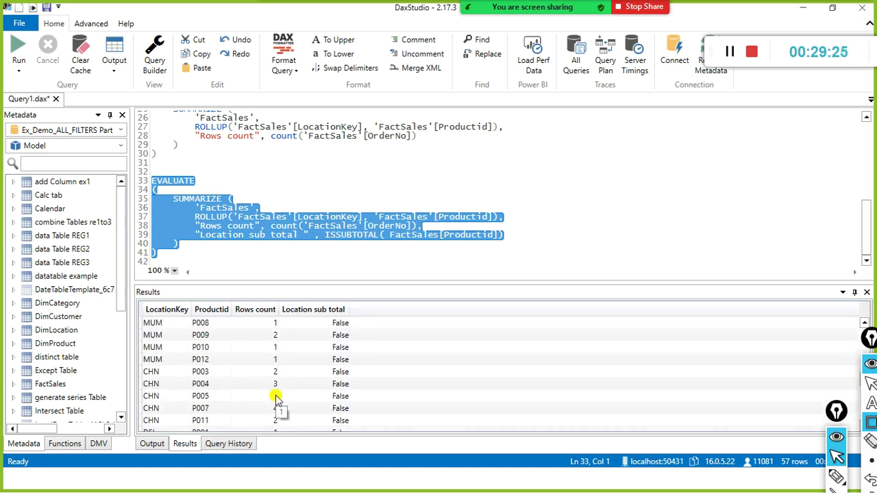
{"action": "scroll", "coordinate": [275, 398], "scroll_direction": "down", "scroll_amount": 10}
{"action": "scroll", "coordinate": [276, 399], "scroll_direction": "up", "scroll_amount": 10}
{"action": "scroll", "coordinate": [275, 398], "scroll_direction": "down", "scroll_amount": 6}
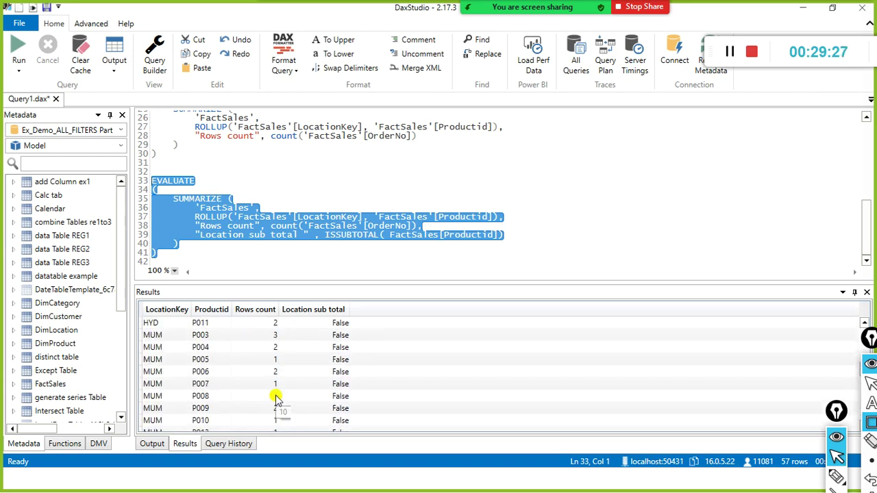
{"action": "scroll", "coordinate": [275, 398], "scroll_direction": "up", "scroll_amount": 3}
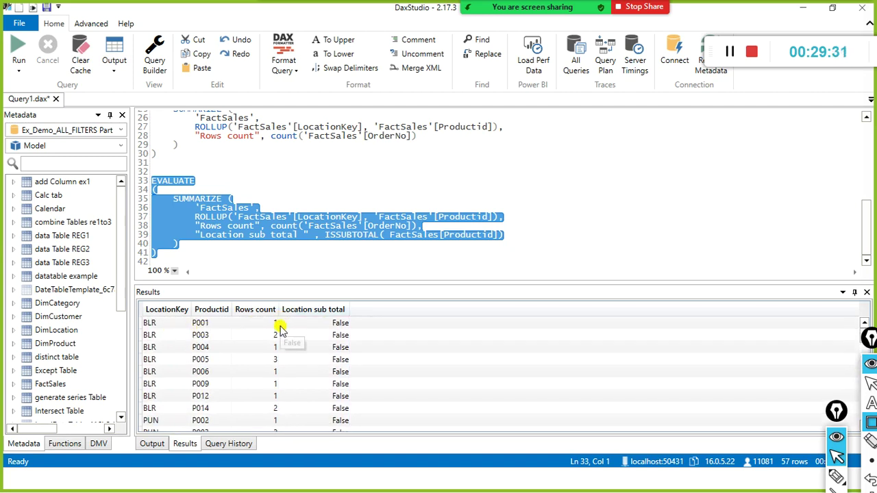
{"action": "scroll", "coordinate": [259, 339], "scroll_direction": "down", "scroll_amount": 10}
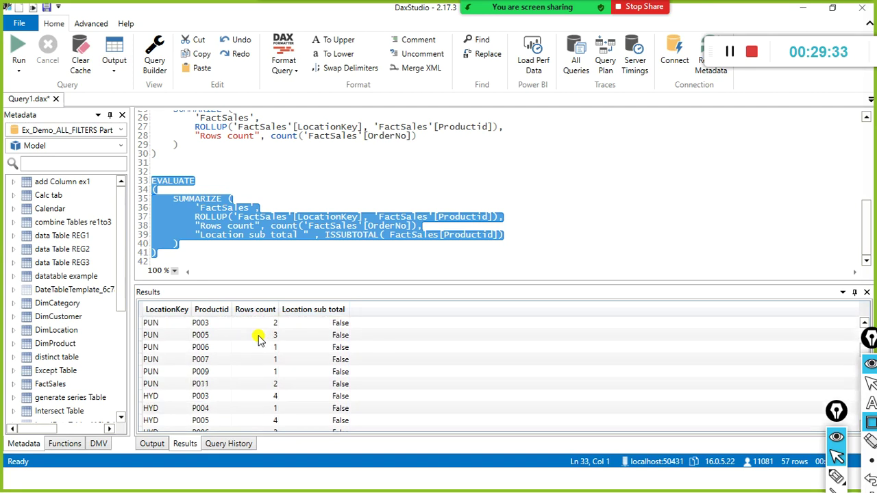
{"action": "scroll", "coordinate": [256, 360], "scroll_direction": "down", "scroll_amount": 4}
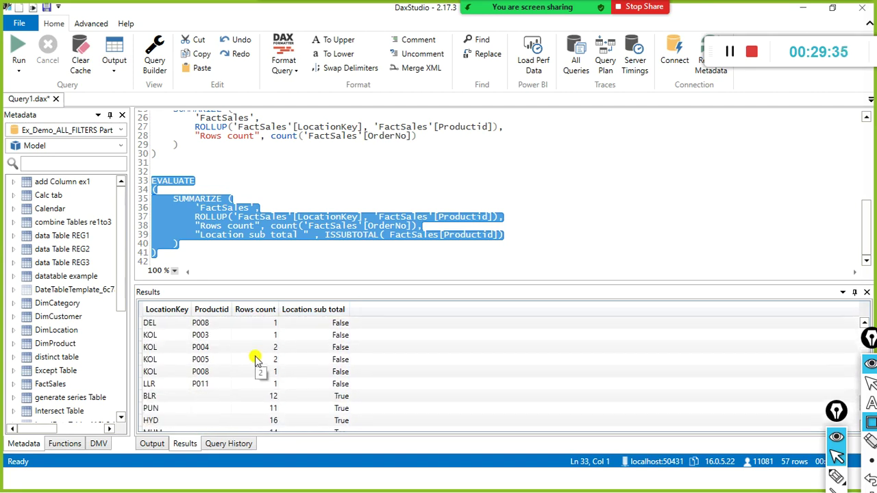
{"action": "scroll", "coordinate": [228, 369], "scroll_direction": "up", "scroll_amount": 1}
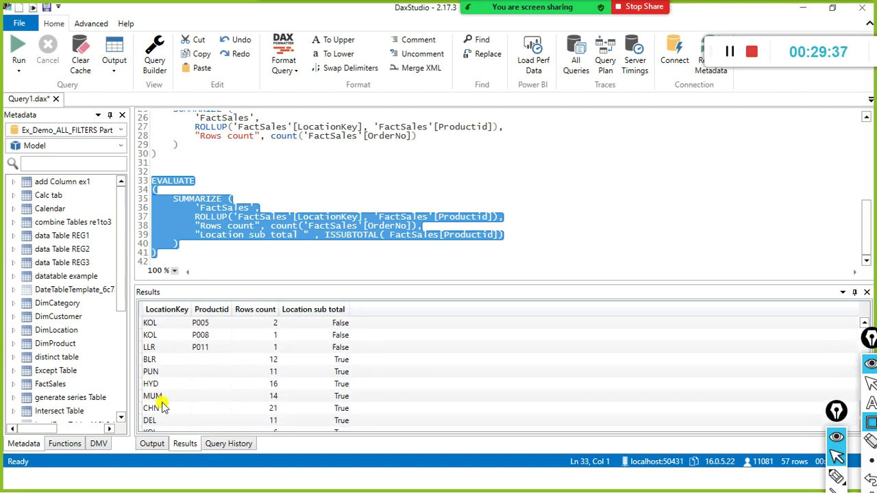
{"action": "left_click", "coordinate": [267, 362]}
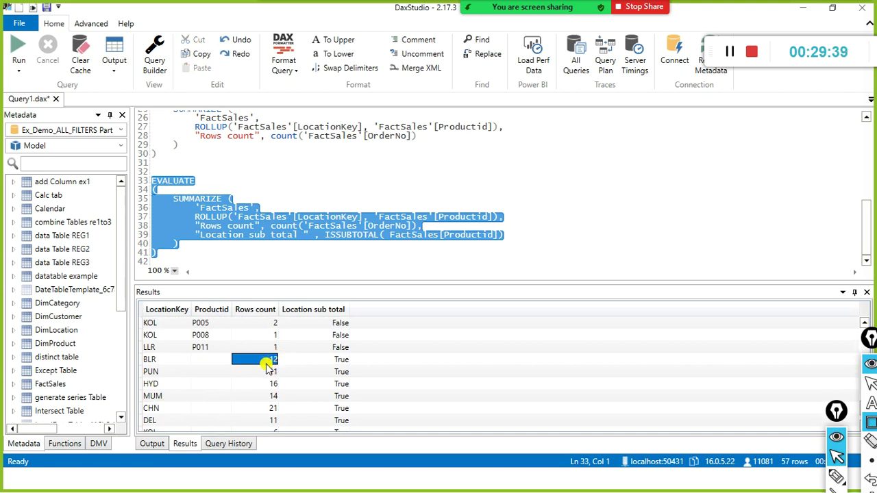
{"action": "scroll", "coordinate": [267, 368], "scroll_direction": "up", "scroll_amount": 15}
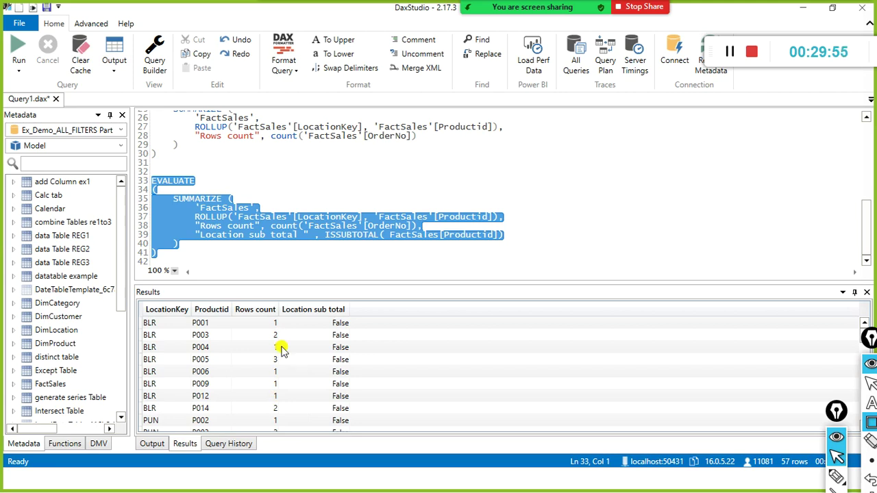
{"action": "scroll", "coordinate": [270, 359], "scroll_direction": "down", "scroll_amount": 2}
{"action": "scroll", "coordinate": [270, 362], "scroll_direction": "down", "scroll_amount": 2}
{"action": "scroll", "coordinate": [269, 359], "scroll_direction": "up", "scroll_amount": 4}
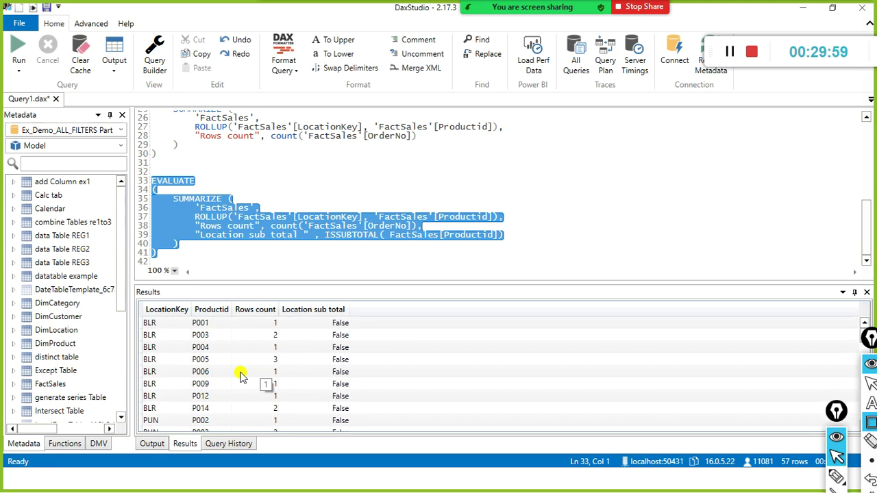
Sort the results by LocationKey and inspect the BLR and CHN subtotal rows beneath their product rows
{"action": "left_click", "coordinate": [172, 310]}
{"action": "scroll", "coordinate": [185, 343], "scroll_direction": "down", "scroll_amount": 3}
{"action": "scroll", "coordinate": [186, 346], "scroll_direction": "up", "scroll_amount": 3}
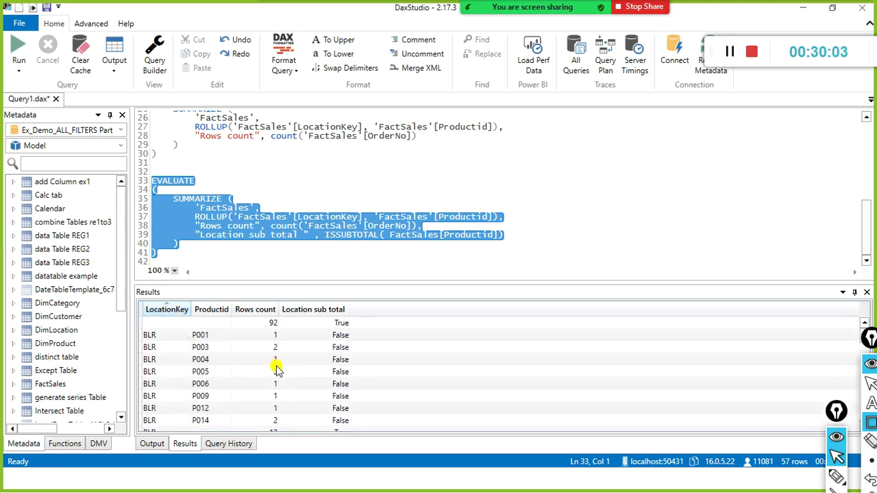
{"action": "scroll", "coordinate": [275, 377], "scroll_direction": "down", "scroll_amount": 1}
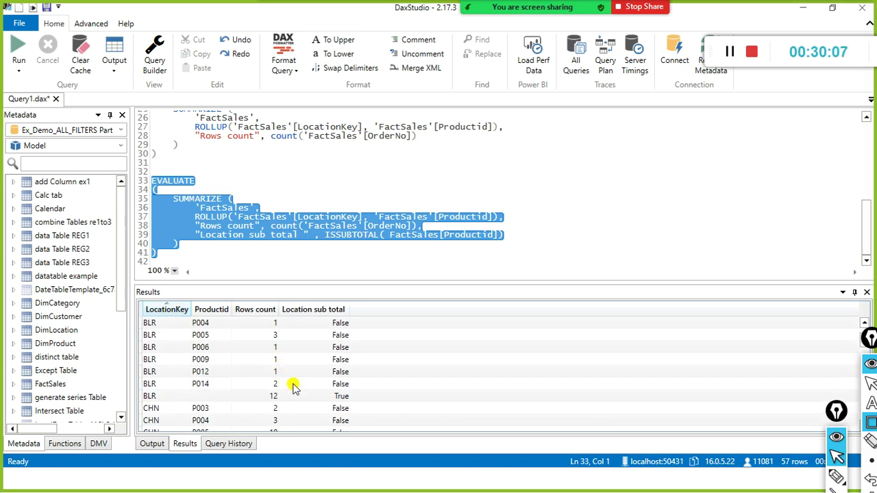
{"action": "left_click", "coordinate": [269, 399]}
{"action": "left_click_drag", "start_coordinate": [270, 402], "coordinate": [281, 399]}
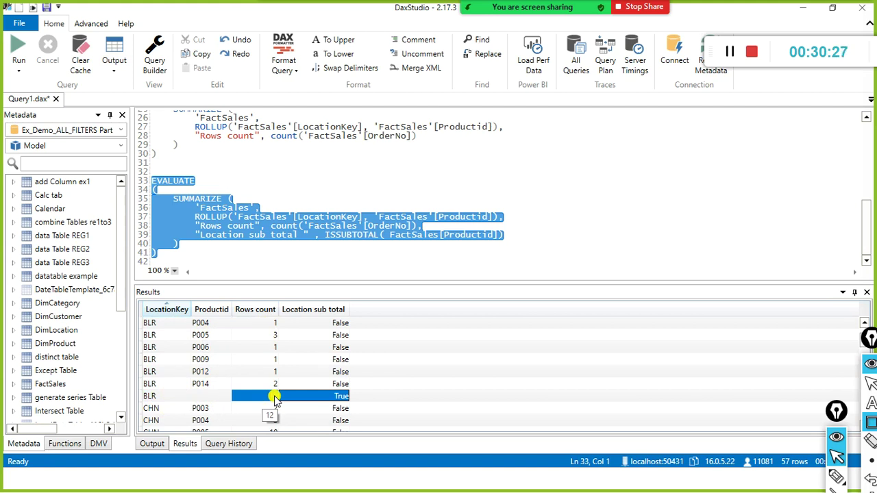
{"action": "scroll", "coordinate": [274, 401], "scroll_direction": "up", "scroll_amount": 2}
{"action": "scroll", "coordinate": [274, 401], "scroll_direction": "down", "scroll_amount": 3}
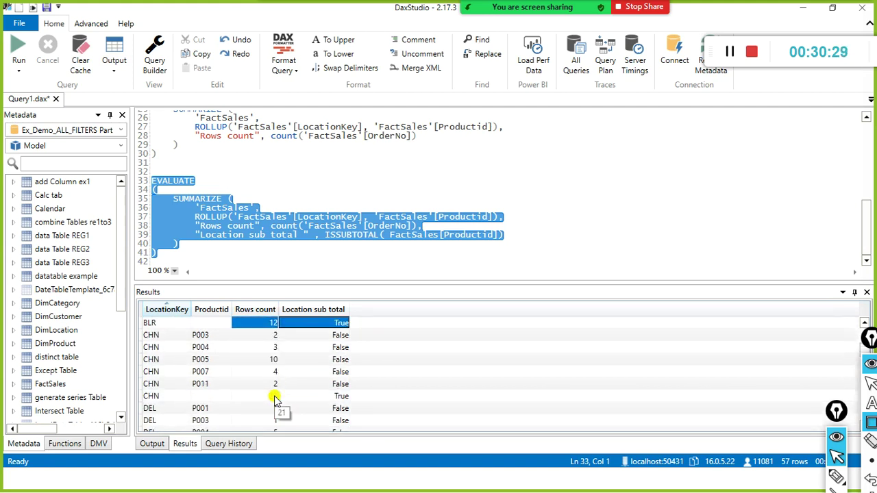
Highlight the ISSUBTOTAL expression on Productid and check its flags on each location's subtotal row in the sorted results
{"action": "left_click", "coordinate": [328, 262]}
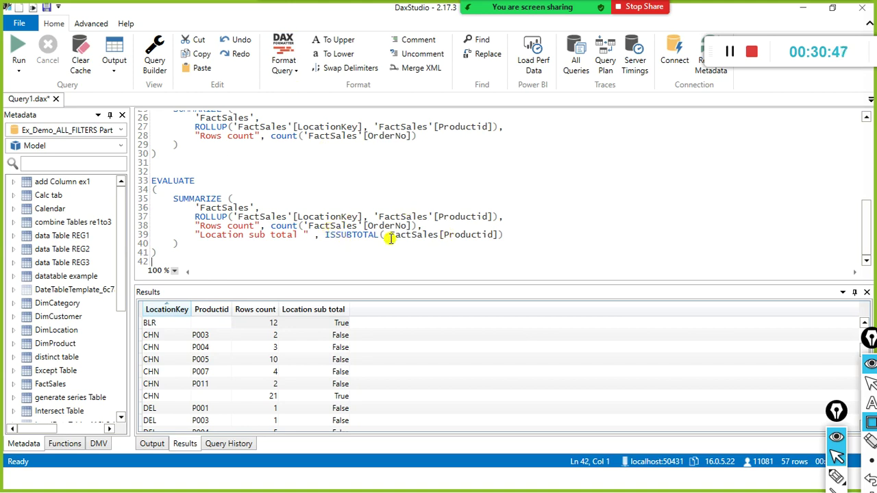
{"action": "left_click_drag", "start_coordinate": [327, 236], "coordinate": [493, 237]}
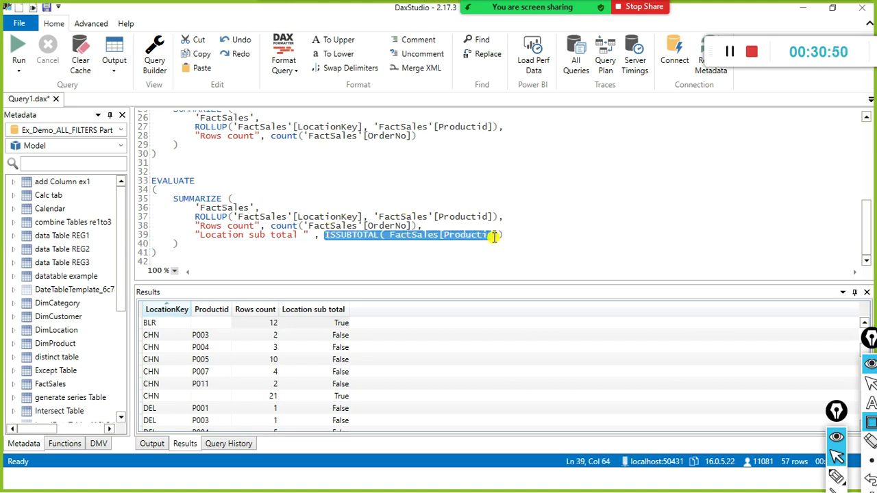
{"action": "left_click", "coordinate": [320, 234]}
{"action": "left_click", "coordinate": [409, 226]}
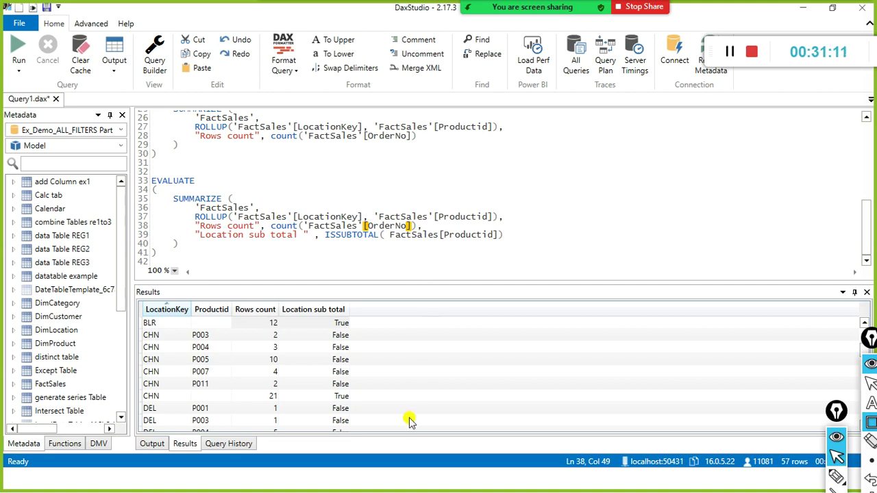
{"action": "scroll", "coordinate": [409, 417], "scroll_direction": "down", "scroll_amount": 1}
{"action": "left_click", "coordinate": [335, 361]}
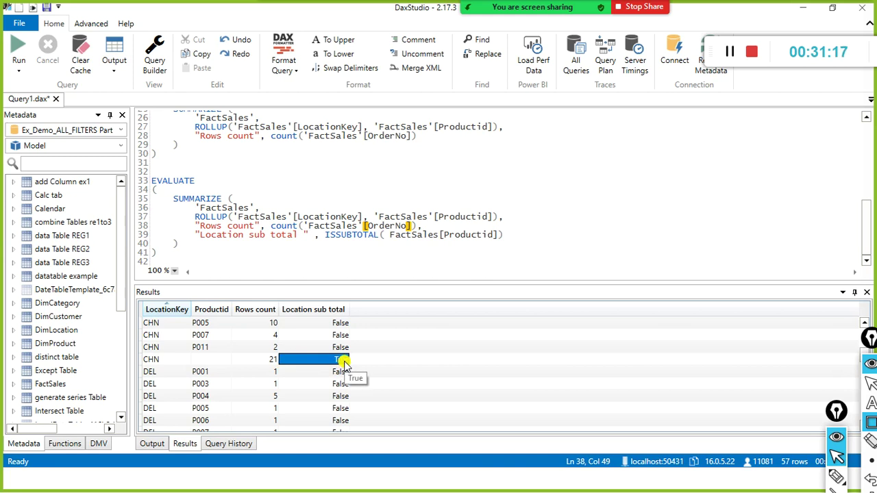
{"action": "scroll", "coordinate": [343, 362], "scroll_direction": "up", "scroll_amount": 5}
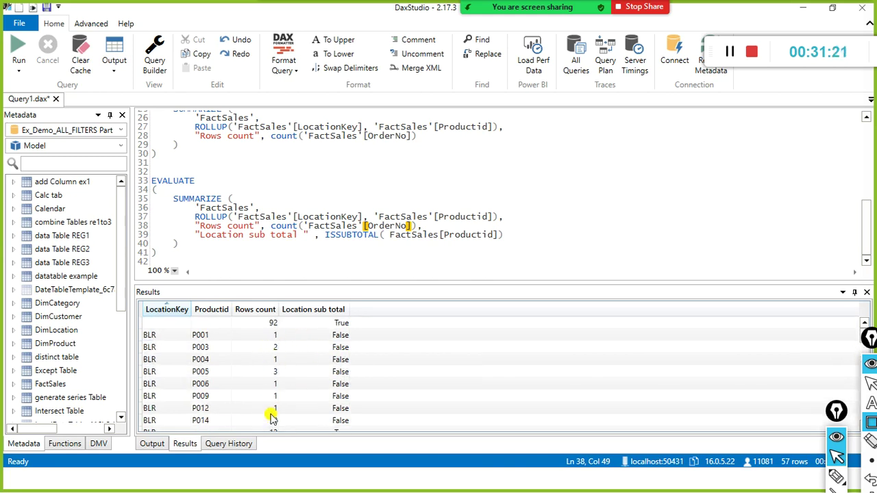
{"action": "scroll", "coordinate": [271, 417], "scroll_direction": "down", "scroll_amount": 2}
{"action": "left_click_drag", "start_coordinate": [272, 359], "coordinate": [285, 360]}
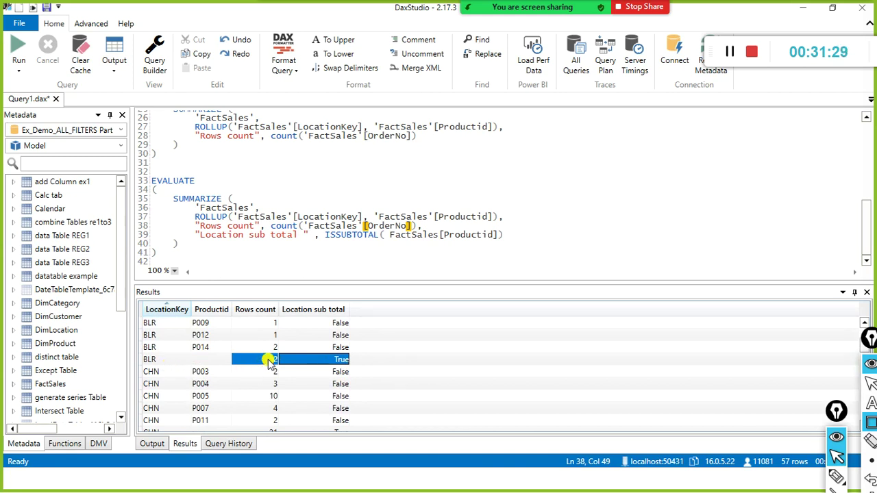
{"action": "scroll", "coordinate": [271, 363], "scroll_direction": "down", "scroll_amount": 2}
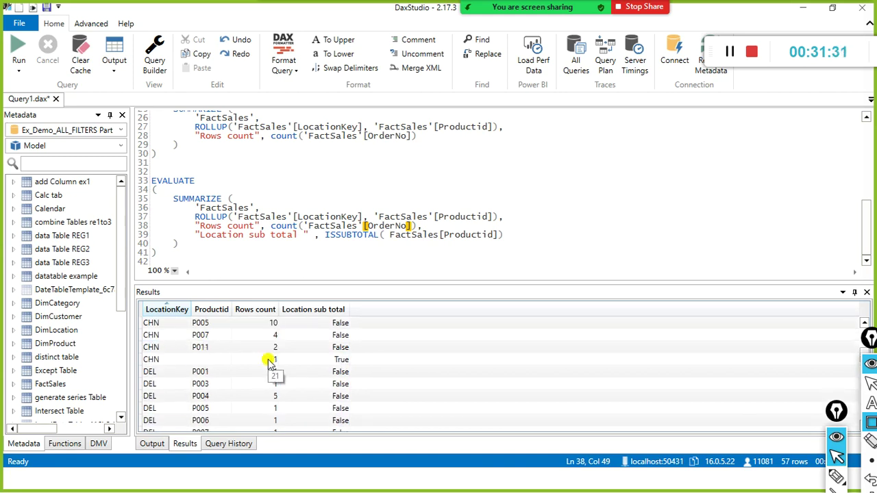
{"action": "scroll", "coordinate": [334, 394], "scroll_direction": "down", "scroll_amount": 5}
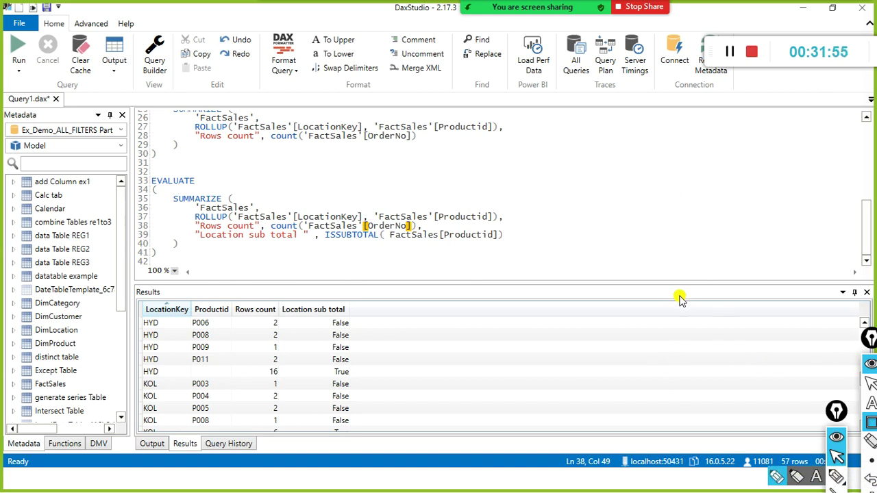
Paste a copy of the entire fourth query below it, separated by blank lines
{"action": "left_click_drag", "start_coordinate": [180, 249], "coordinate": [151, 182]}
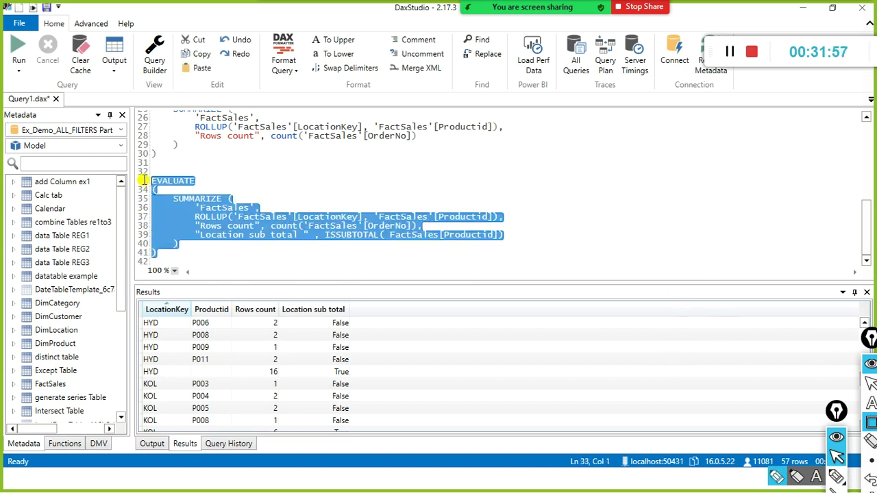
{"action": "left_click", "coordinate": [183, 254]}
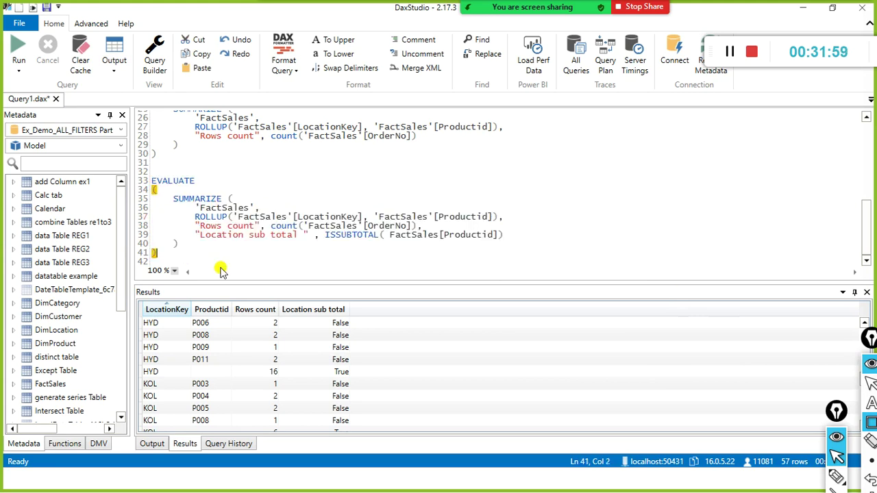
{"action": "key", "text": "Return"}
{"action": "key", "text": "Return"}
{"action": "key", "text": "Return"}
{"action": "type", "text": "EVALUATE (     SUMMARIZE (         'FactSales',         ROLLUP('FactSales'[LocationKey], 'FactSales'[Productid]),         \"Rows count\", count('FactSales'[OrderNo]),         \"Location sub total \" , ISSUBTOTAL( FactSales[Productid])     ) )"}
Change the SUMMARIZE function in the copied query to SUMMARIZECOLUMNS with an opening parenthesis
{"action": "key", "text": "Up"}
{"action": "key", "text": "Up"}
{"action": "key", "text": "Up"}
{"action": "key", "text": "ctrl+Right"}
{"action": "key", "text": "ctrl+Right"}
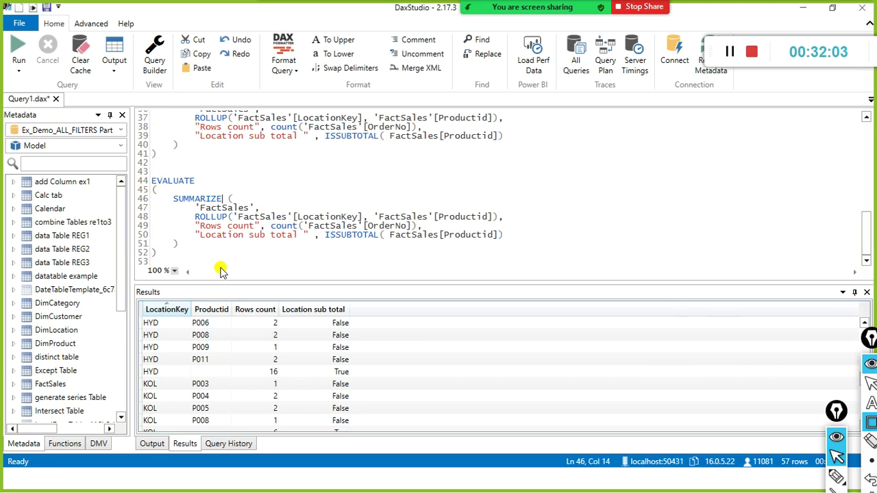
{"action": "type", "text": "COLUMNS("}
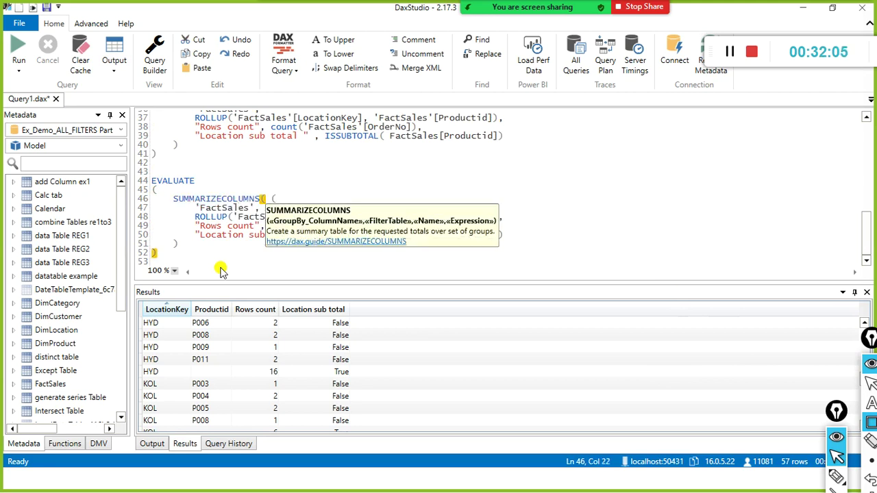
Highlight the 'FactSales' table argument and the ROLLUP line of the SUMMARIZECOLUMNS query to review them
{"action": "key", "text": "Down"}
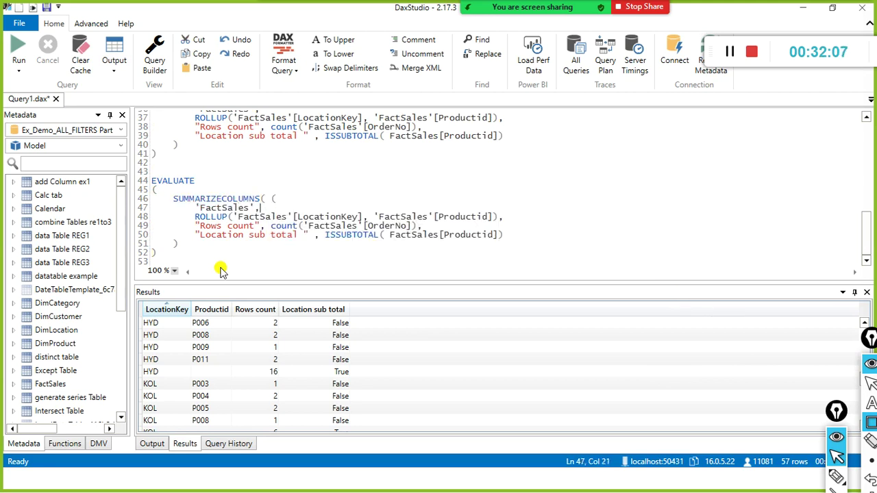
{"action": "key", "text": "shift+Home"}
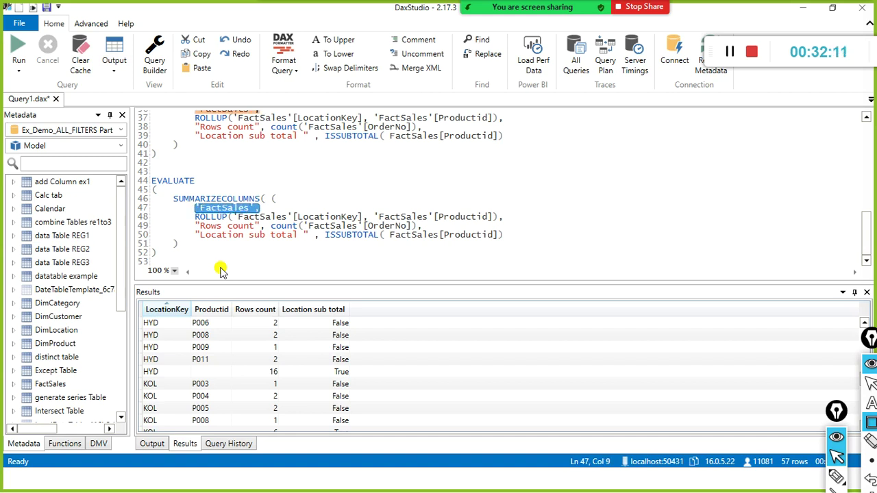
{"action": "key", "text": "Down"}
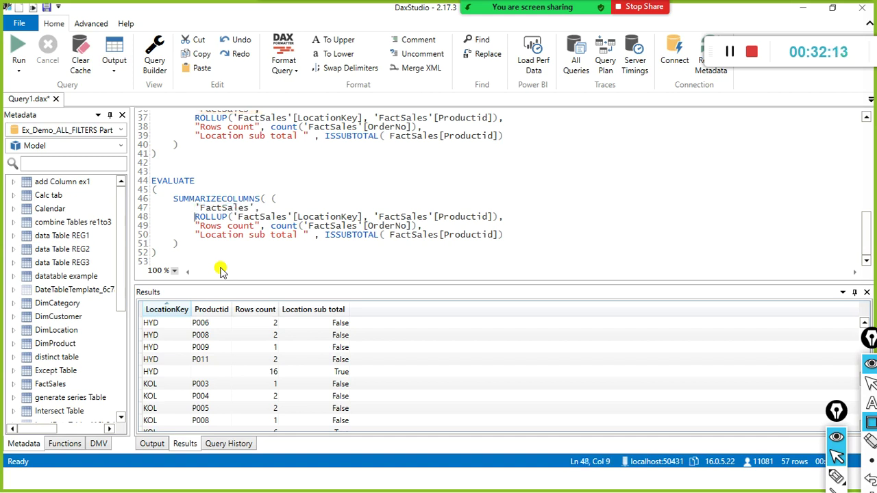
{"action": "key", "text": "shift+Down"}
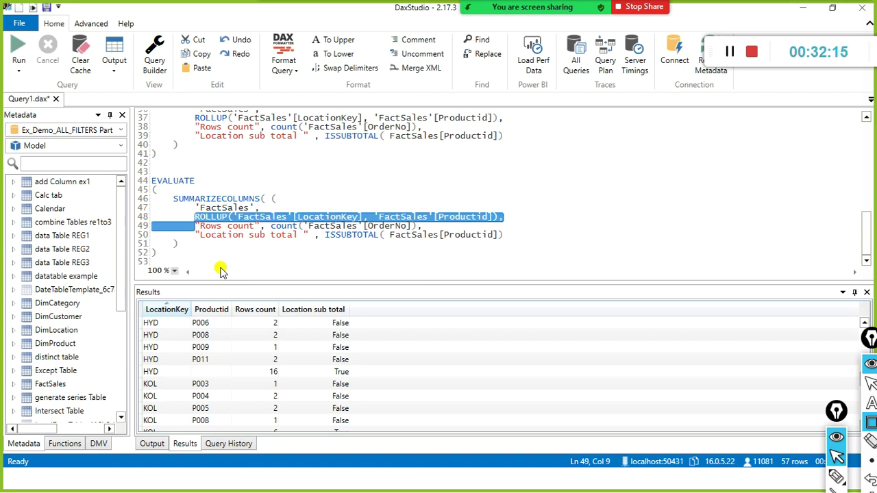
{"action": "key", "text": "shift+Up"}
{"action": "key", "text": "shift+End"}
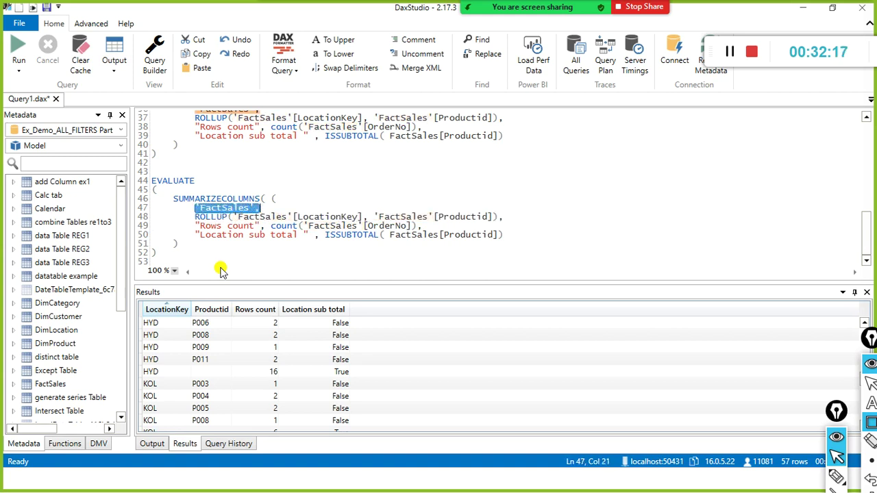
Switch to the DAX documentation in the browser, filter the titles for "summ" and check the SUMMARIZECOLUMNS syntax
{"action": "key", "text": "alt+Tab"}
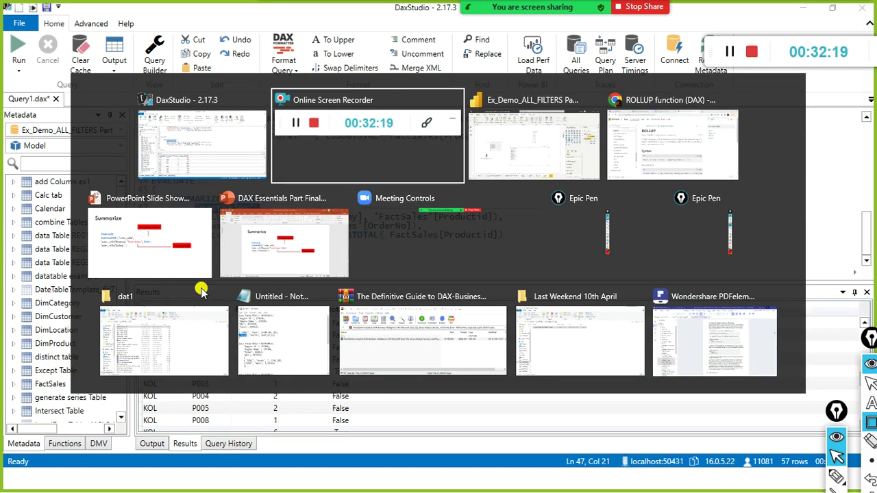
{"action": "key", "text": "alt+Tab"}
{"action": "key", "text": "alt+Tab"}
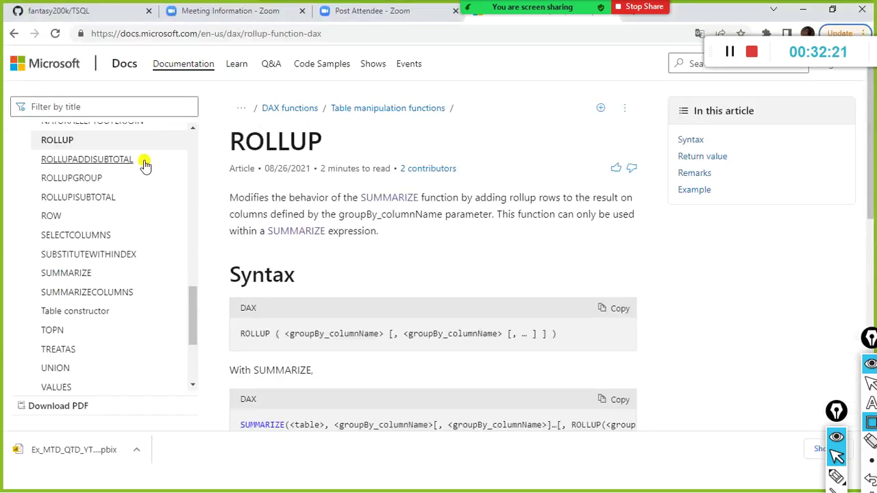
{"action": "left_click", "coordinate": [98, 110]}
{"action": "type", "text": "summ"}
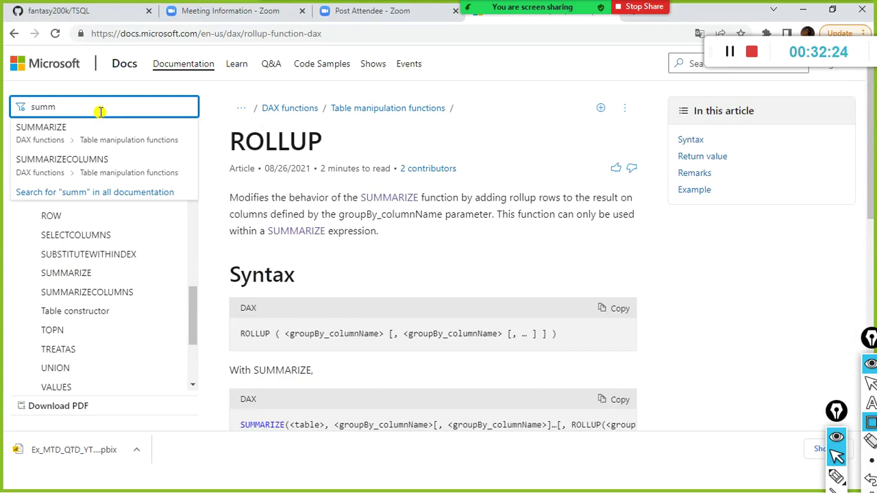
{"action": "key", "text": "Down"}
{"action": "key", "text": "Return"}
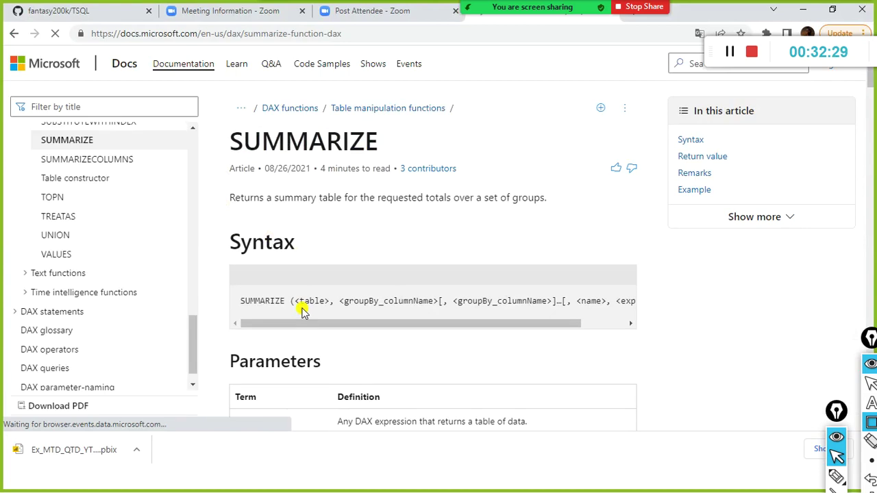
{"action": "left_click", "coordinate": [88, 166]}
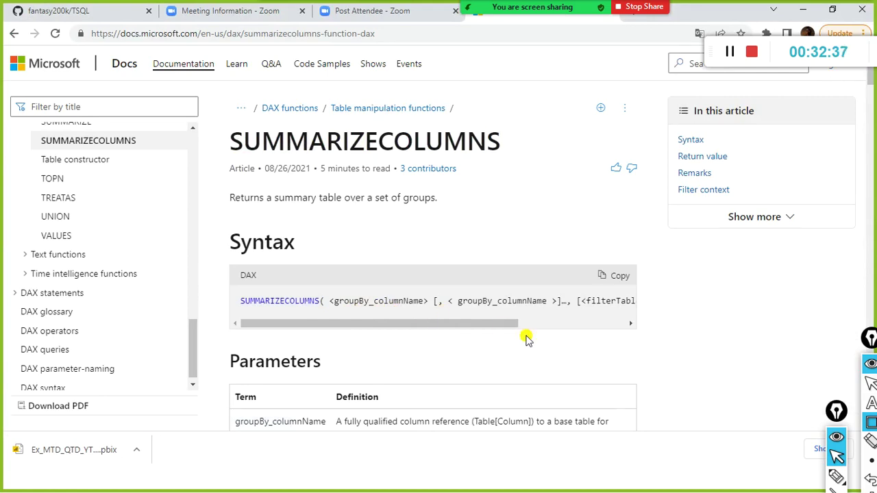
{"action": "key", "text": "alt+Tab"}
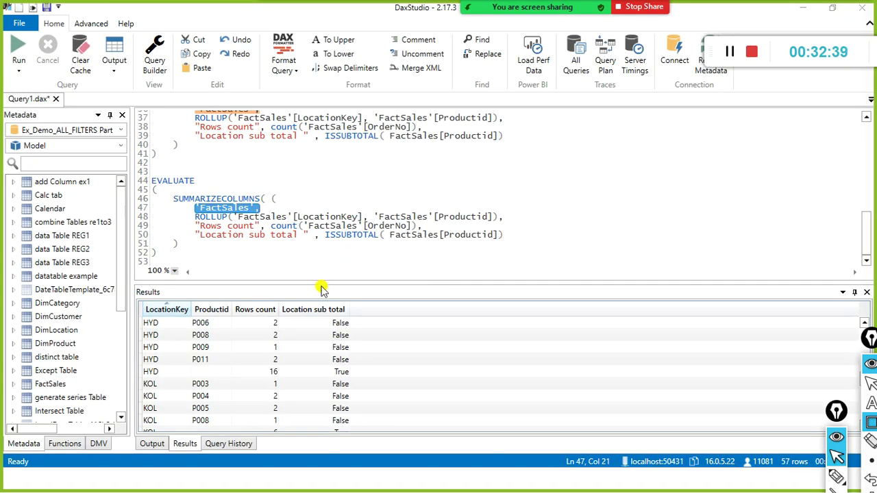
{"action": "key", "text": "alt+Tab"}
{"action": "key", "text": "alt+Tab"}
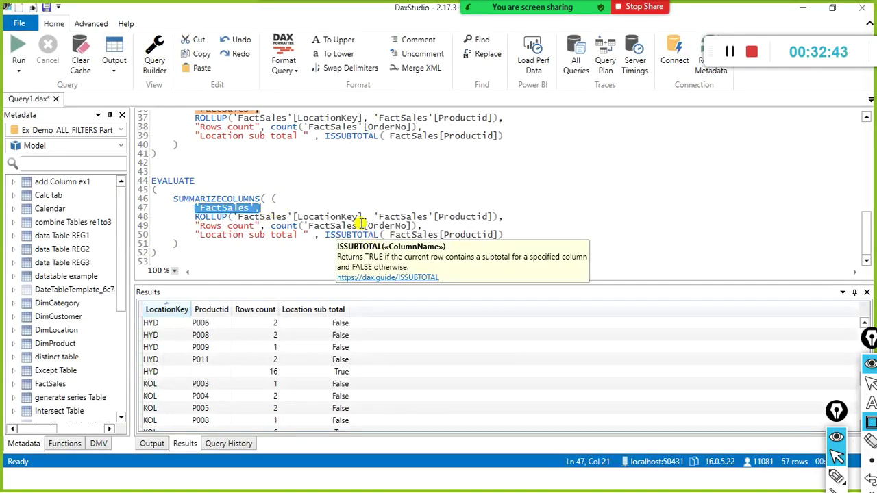
Delete the 'FactSales' table argument and the opening ROLLUP( from the SUMMARIZECOLUMNS query
{"action": "key", "text": "shift+Down"}
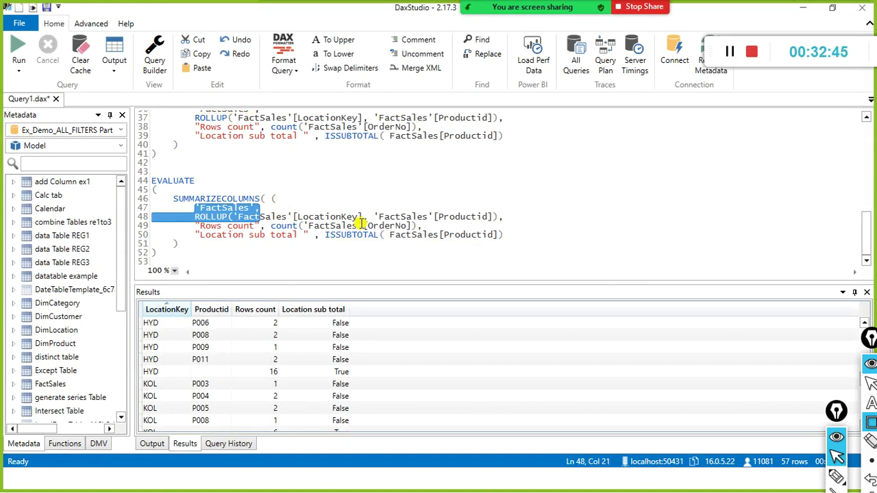
{"action": "key", "text": "shift+Left"}
{"action": "key", "text": "shift+Left"}
{"action": "key", "text": "shift+Left"}
{"action": "key", "text": "shift+Left"}
{"action": "key", "text": "shift+Left"}
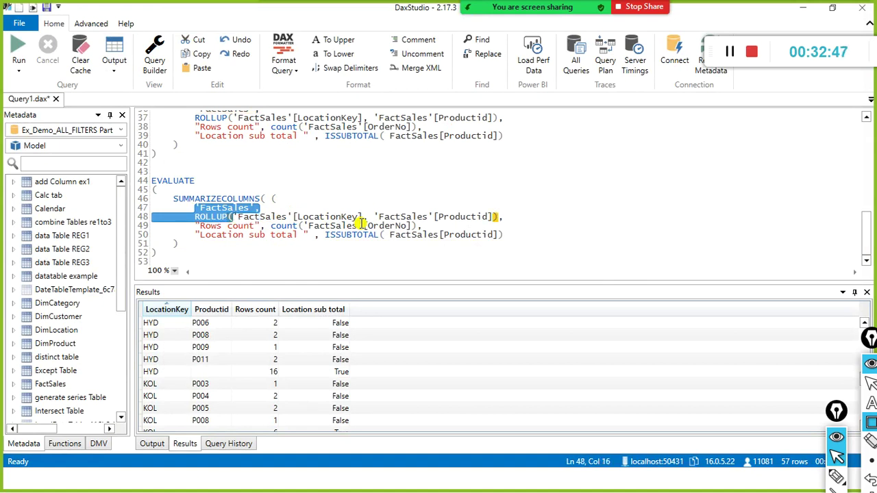
{"action": "key", "text": "Delete"}
Remove 'FactSales'[Productid] and its closing parenthesis from the grouping line, ending it with a comma after 'FactSales'[LocationKey]
{"action": "left_click", "coordinate": [286, 217]}
{"action": "left_click", "coordinate": [340, 216]}
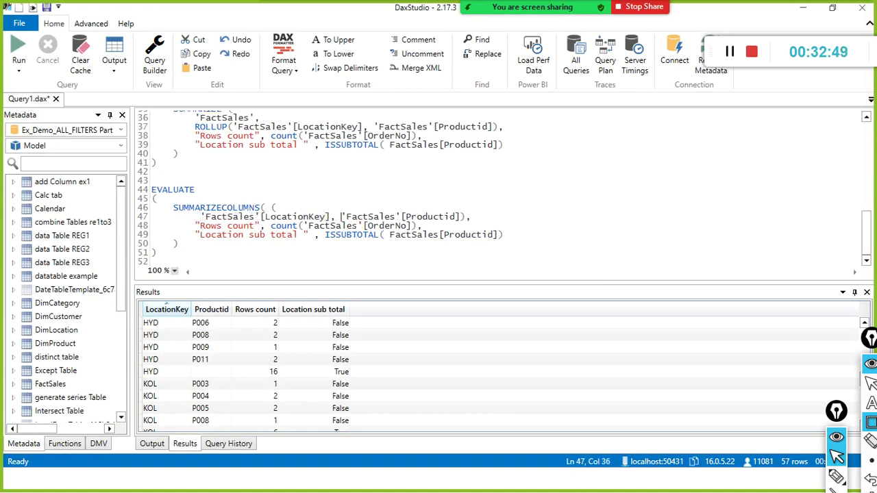
{"action": "key", "text": "Left"}
{"action": "key", "text": "Left"}
{"action": "key", "text": "ctrl+shift+Right"}
{"action": "key", "text": "ctrl+shift+Right"}
{"action": "key", "text": "ctrl+shift+Right"}
{"action": "key", "text": "ctrl+shift+Right"}
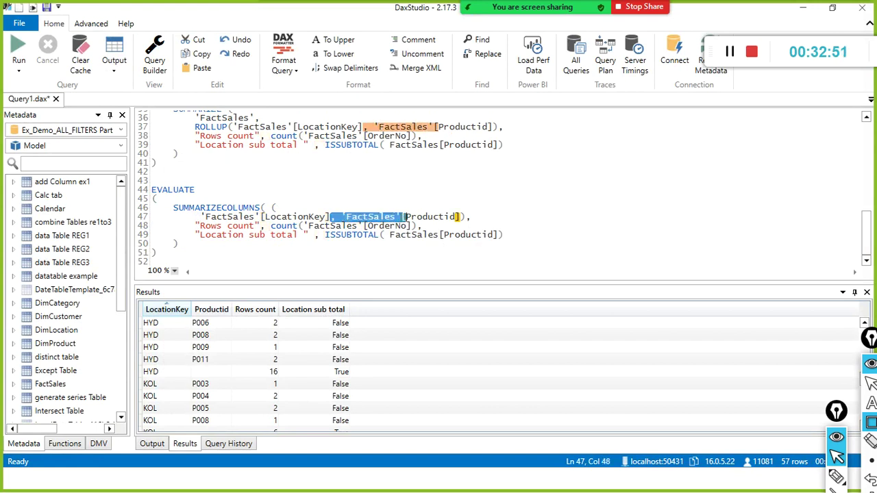
{"action": "key", "text": "ctrl+shift+Right"}
{"action": "key", "text": "ctrl+shift+Right"}
{"action": "key", "text": "BackSpace"}
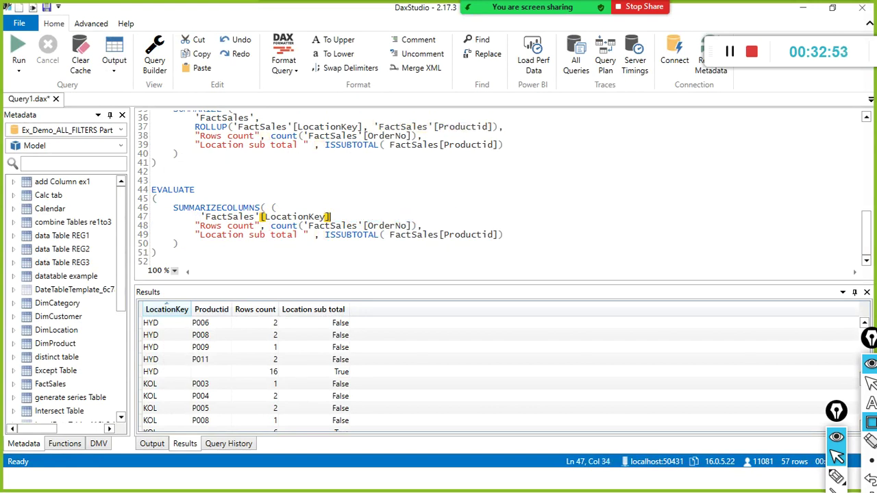
{"action": "type", "text": ","}
Delete the "Rows count" name and its count of 'FactSales'[OrderNo] from the SUMMARIZECOLUMNS query
{"action": "key", "text": "Down"}
{"action": "key", "text": "ctrl+Left"}
{"action": "key", "text": "ctrl+Left"}
{"action": "key", "text": "ctrl+Left"}
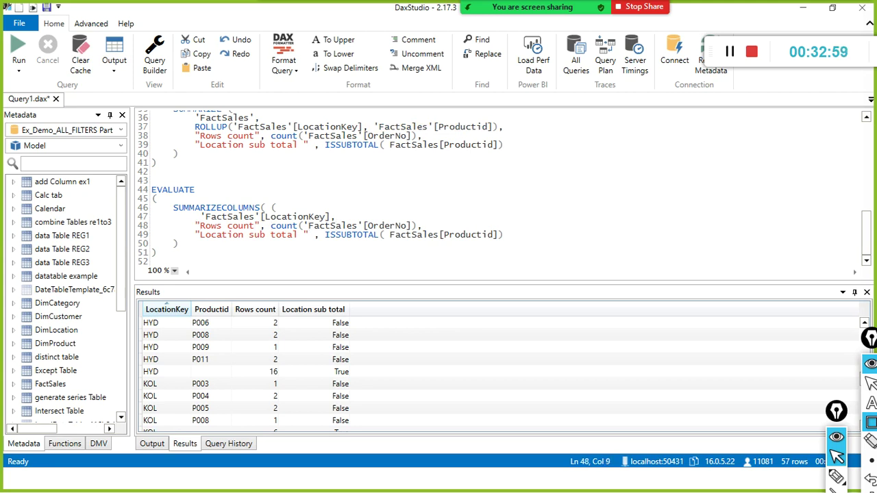
{"action": "key", "text": "ctrl+shift+Right"}
{"action": "key", "text": "ctrl+shift+Right"}
{"action": "key", "text": "ctrl+shift+Right"}
{"action": "key", "text": "ctrl+shift+Right"}
{"action": "key", "text": "ctrl+shift+Right"}
{"action": "key", "text": "ctrl+shift+Right"}
{"action": "key", "text": "ctrl+shift+Right"}
{"action": "key", "text": "ctrl+shift+Right"}
{"action": "key", "text": "ctrl+shift+Right"}
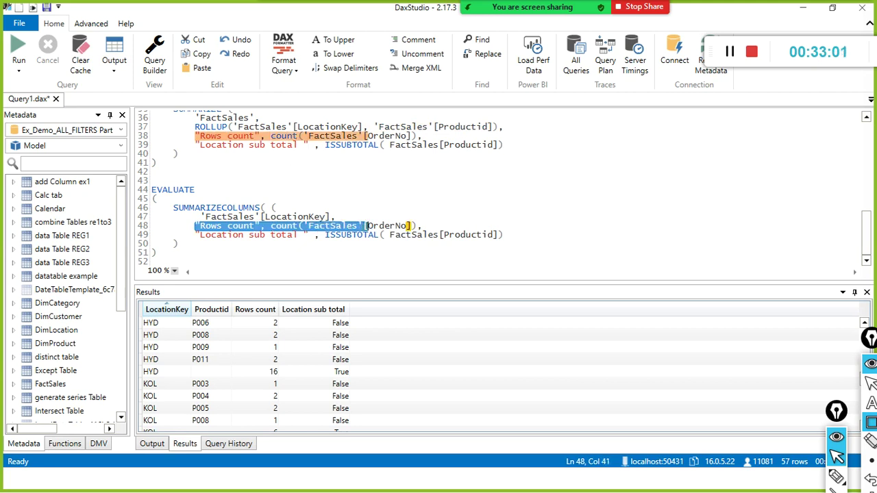
{"action": "key", "text": "Delete"}
{"action": "key", "text": "Delete"}
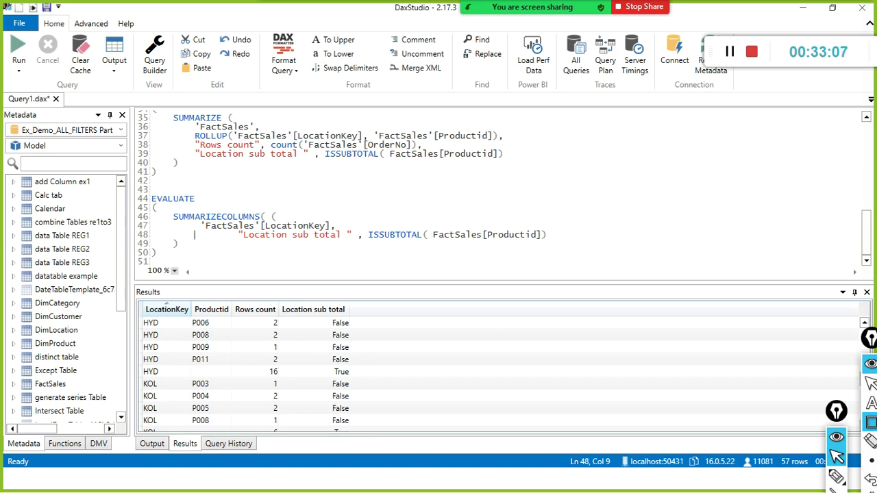
Rename the "Location sub total" column in the SUMMARIZECOLUMNS query as "Sales by Location"
{"action": "left_click", "coordinate": [243, 234]}
{"action": "type", "text": "Sales by"}
{"action": "key", "text": "ctrl+Right"}
{"action": "key", "text": "ctrl+shift+Right"}
{"action": "key", "text": "ctrl+shift+Right"}
{"action": "key", "text": "Delete"}
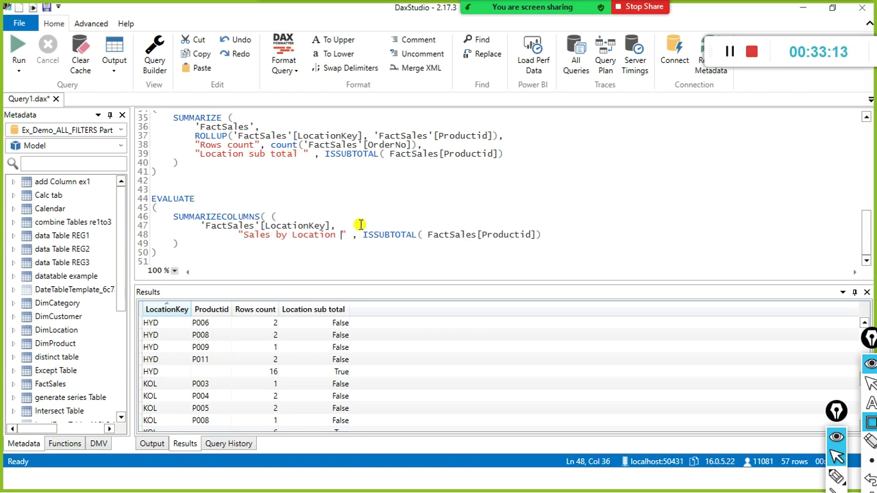
Replace the ISSUBTOTAL expression on Productid with a SUMX function and an opening parenthesis
{"action": "key", "text": "ctrl+Right"}
{"action": "key", "text": "ctrl+Right"}
{"action": "key", "text": "ctrl+shift+Right"}
{"action": "key", "text": "ctrl+shift+Right"}
{"action": "key", "text": "ctrl+shift+Right"}
{"action": "key", "text": "ctrl+shift+Right"}
{"action": "key", "text": "ctrl+shift+Right"}
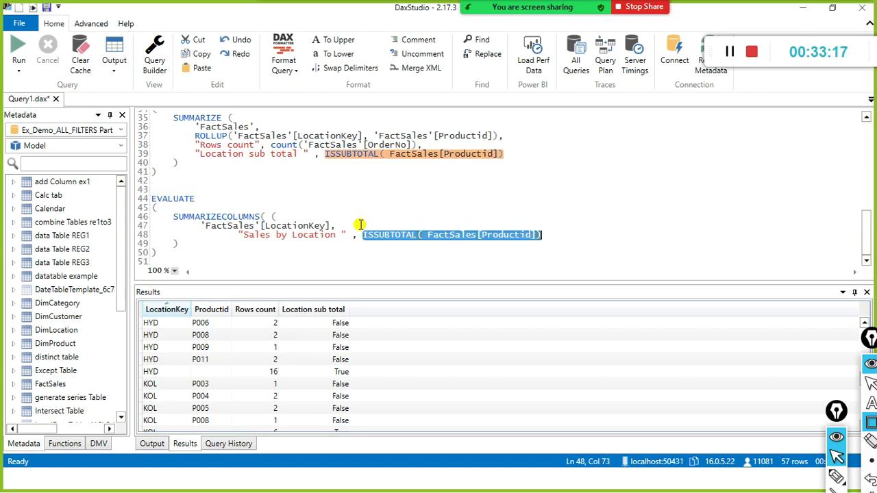
{"action": "type", "text": "sumx"}
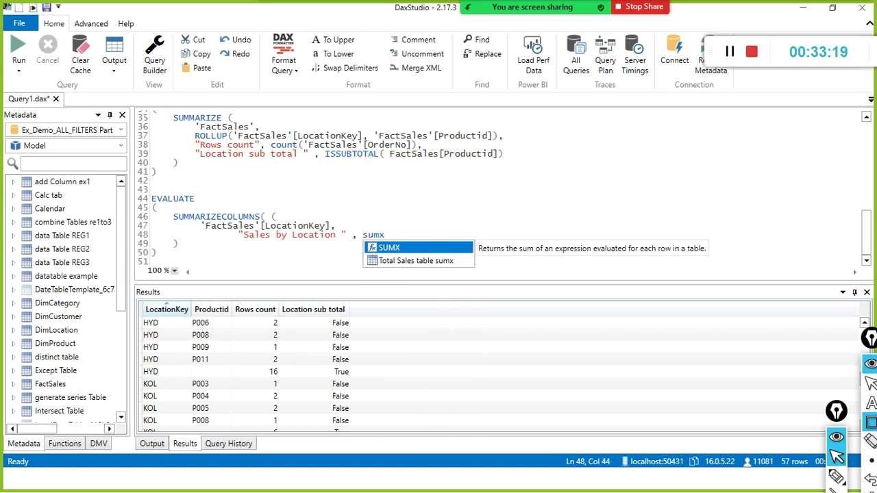
{"action": "type", "text": "("}
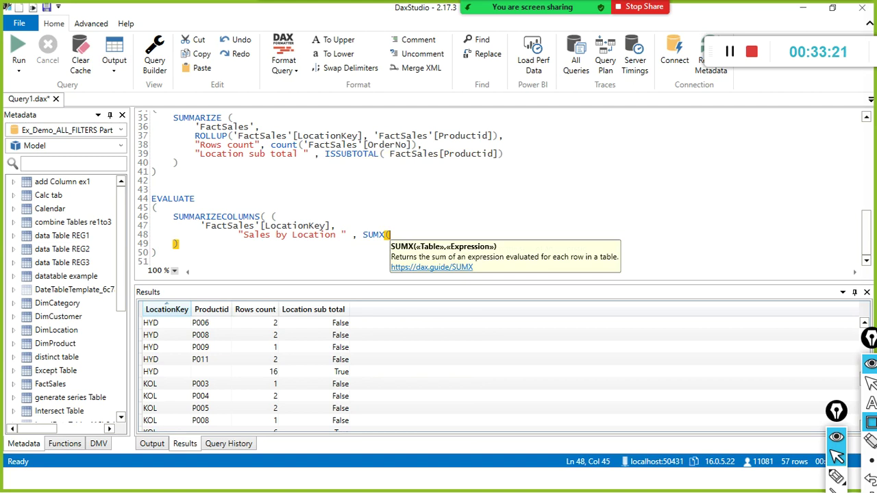
Enter the SUMX arguments as factsales, FactSales[List Price] * factsales[Quantity]
{"action": "type", "text": "fact"}
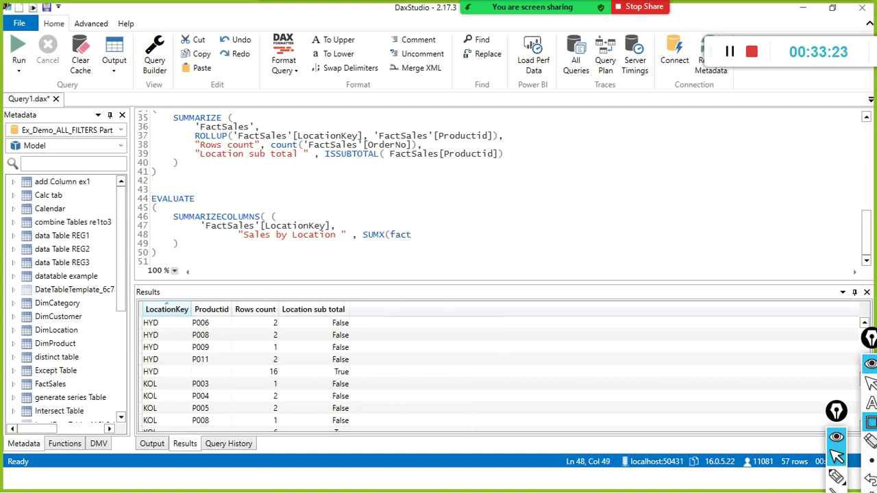
{"action": "type", "text": "sales, FactSales"}
{"action": "key", "text": "Tab"}
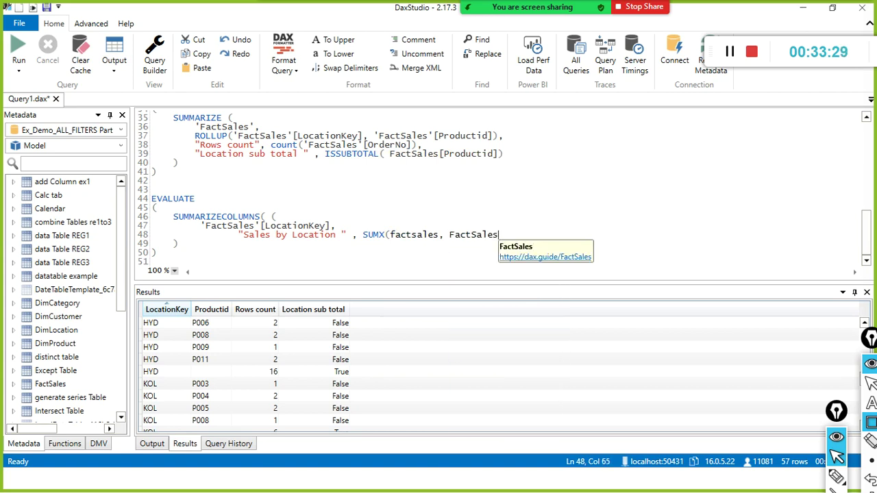
{"action": "type", "text": "[List"}
{"action": "key", "text": "Tab"}
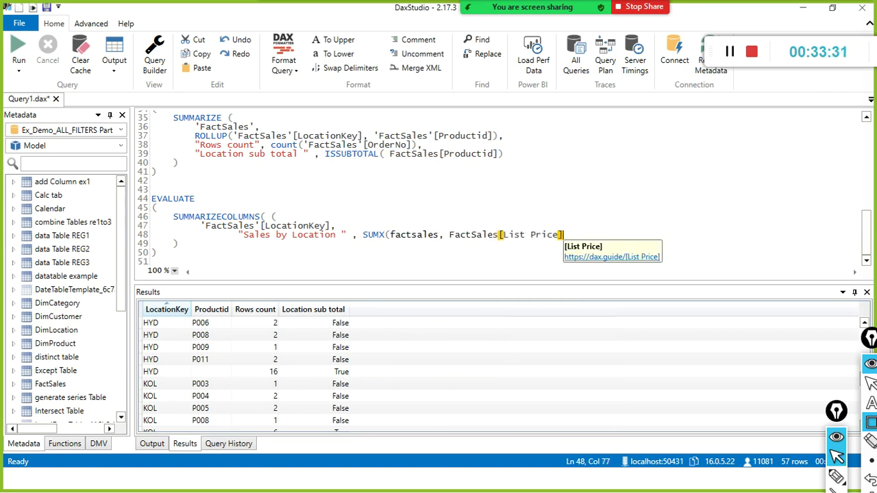
{"action": "type", "text": "), fa"}
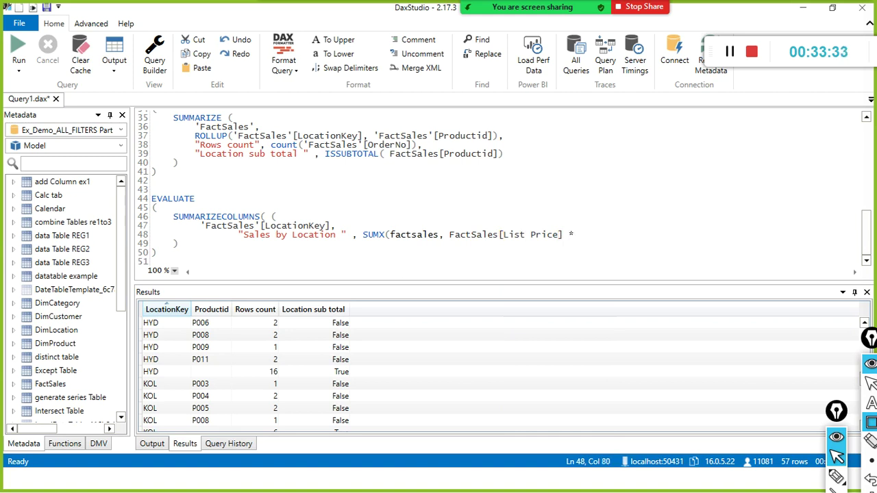
{"action": "type", "text": "tsales"}
{"action": "type", "text": "[Qu"}
{"action": "key", "text": "Tab"}
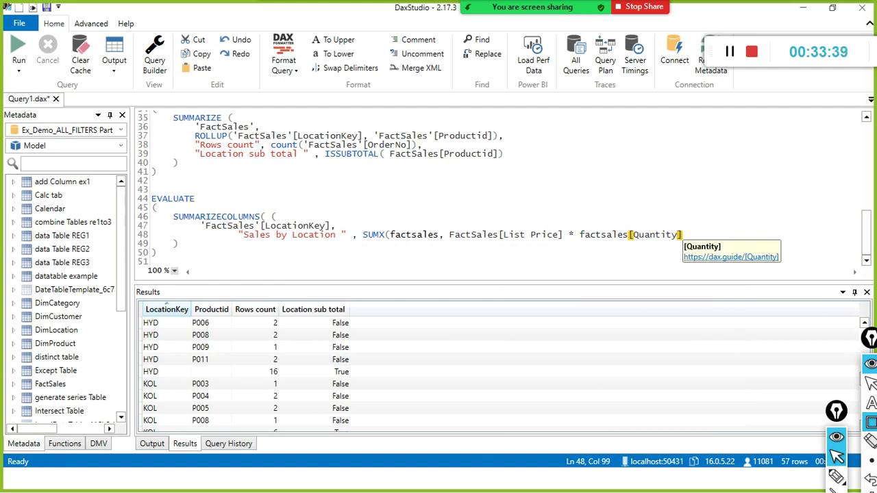
Select the entire SUMMARIZECOLUMNS query, including its EVALUATE statement, and run it
{"action": "left_click", "coordinate": [229, 244]}
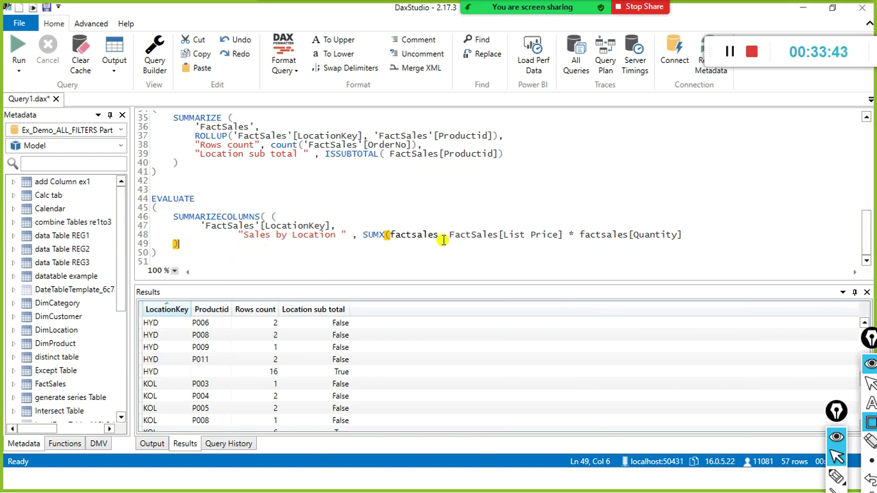
{"action": "left_click_drag", "start_coordinate": [172, 262], "coordinate": [157, 192]}
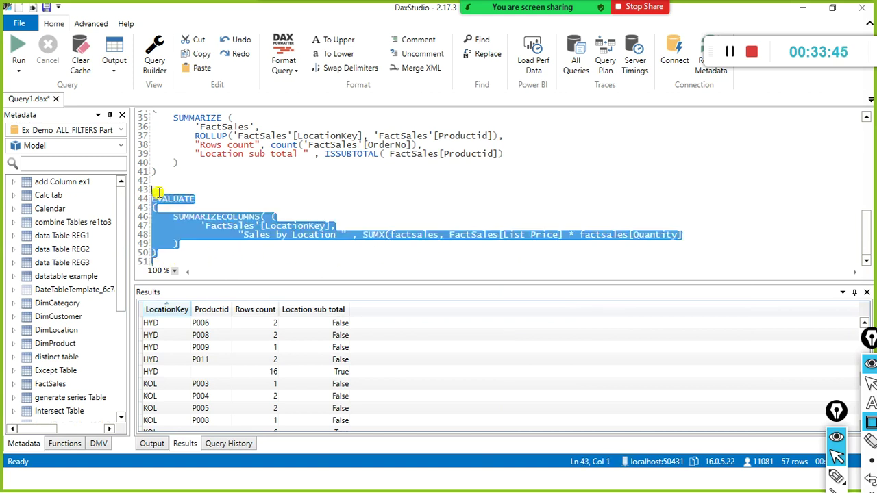
{"action": "left_click", "coordinate": [19, 48]}
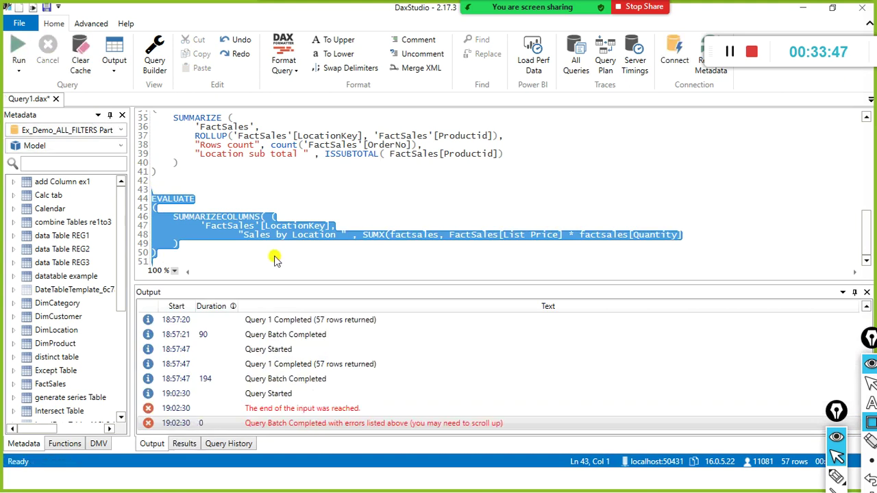
Add the missing closing parenthesis to the SUMX function after factsales[Quantity]
{"action": "left_click", "coordinate": [276, 240]}
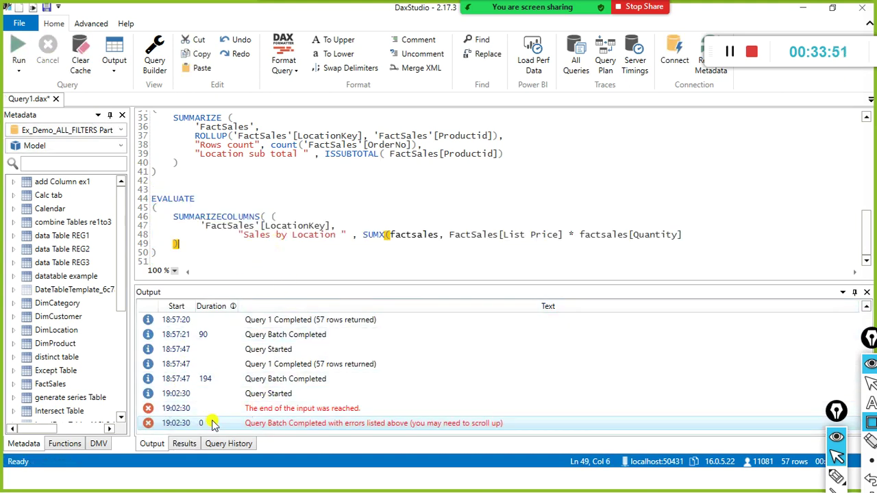
{"action": "left_click", "coordinate": [182, 443]}
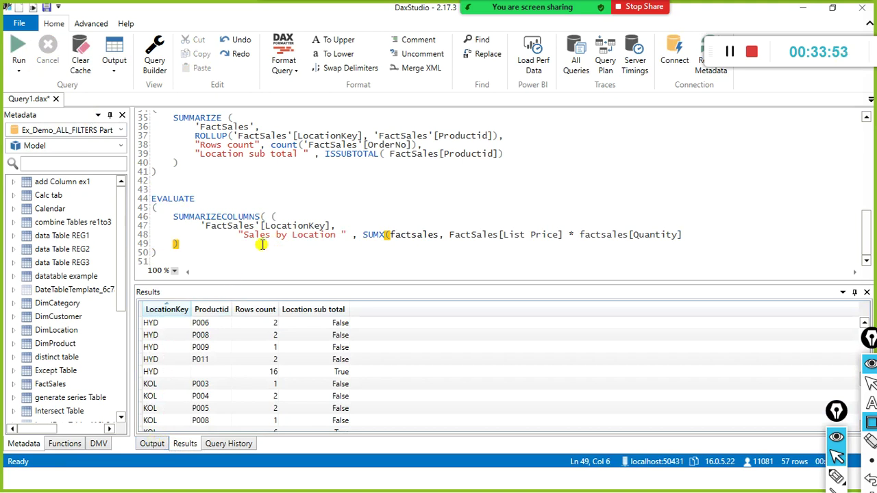
{"action": "key", "text": "Up"}
{"action": "key", "text": "End"}
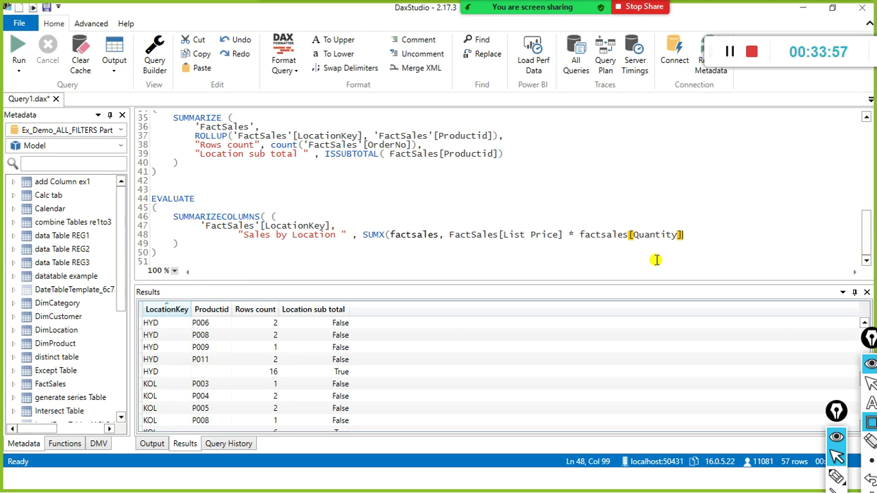
{"action": "type", "text": ")"}
{"action": "key", "text": "Left"}
{"action": "key", "text": "Left"}
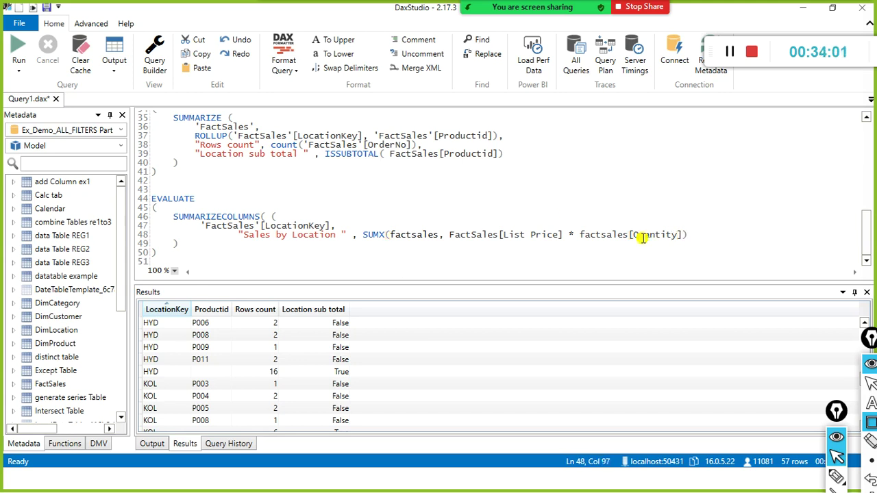
Check the parenthesis pairs of the SUMMARIZECOLUMNS query and remove the duplicate opening parenthesis after the function name
{"action": "left_click", "coordinate": [189, 248]}
{"action": "left_click", "coordinate": [182, 243]}
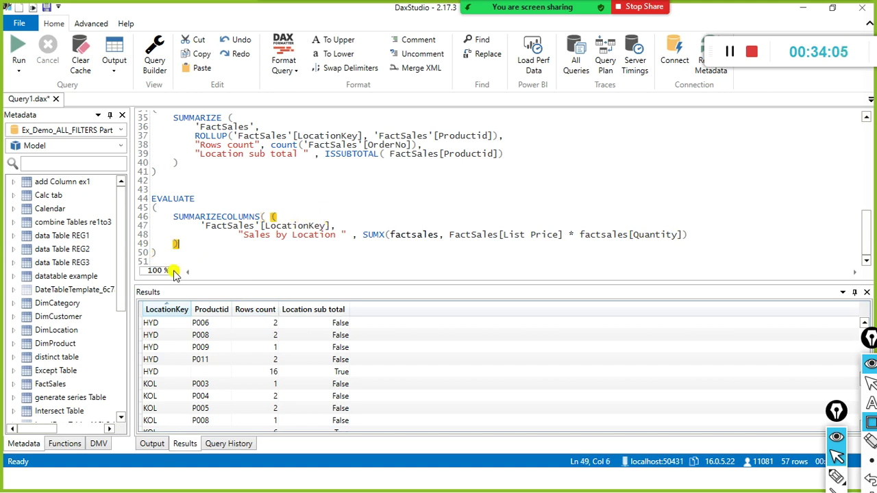
{"action": "left_click", "coordinate": [263, 217]}
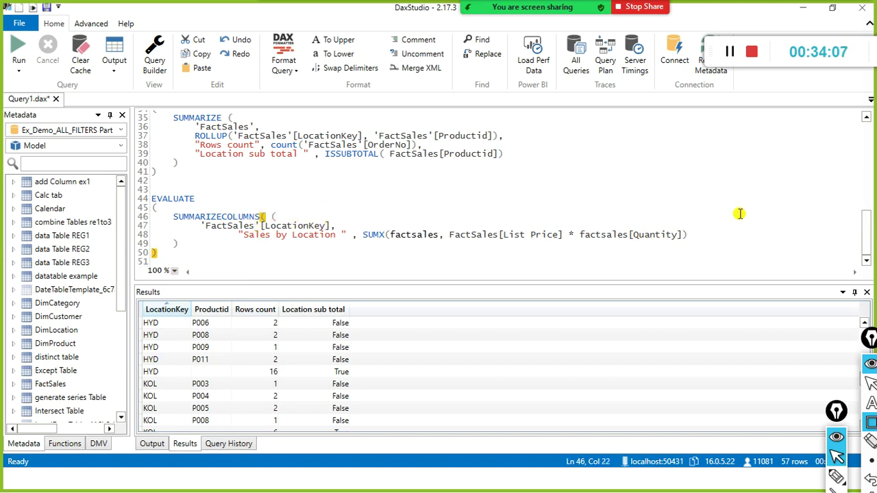
{"action": "key", "text": "Delete"}
{"action": "key", "text": "Delete"}
{"action": "left_click", "coordinate": [363, 244]}
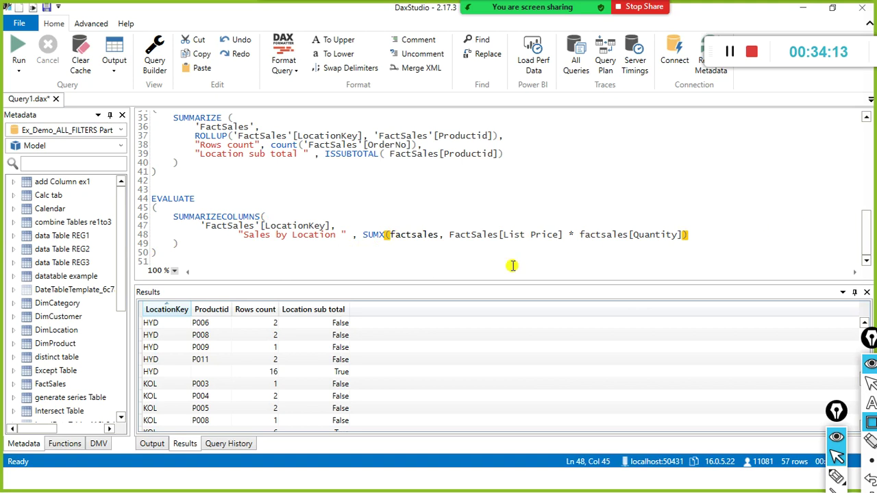
Select the whole SUMMARIZECOLUMNS query with its EVALUATE statement and reformat it with the DAX formatter
{"action": "left_click", "coordinate": [175, 253]}
{"action": "left_click_drag", "start_coordinate": [175, 253], "coordinate": [145, 190]}
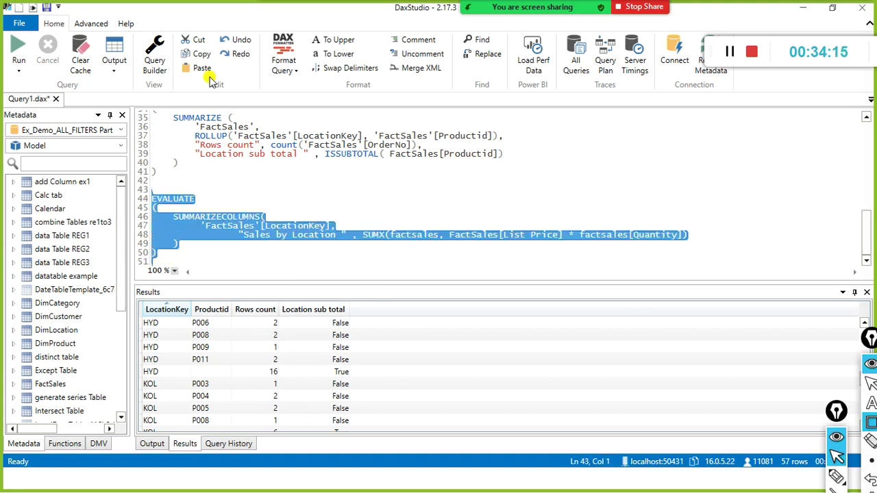
{"action": "left_click", "coordinate": [294, 71]}
{"action": "left_click", "coordinate": [297, 100]}
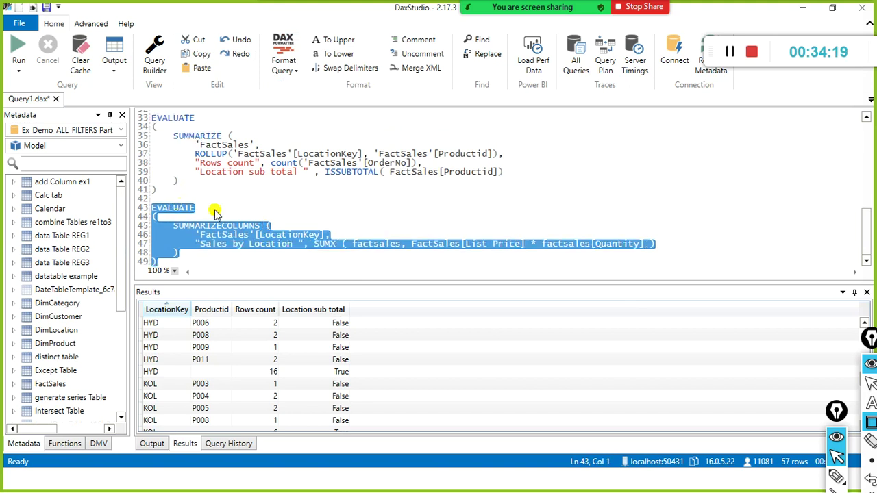
{"action": "left_click", "coordinate": [300, 261]}
{"action": "left_click", "coordinate": [309, 244]}
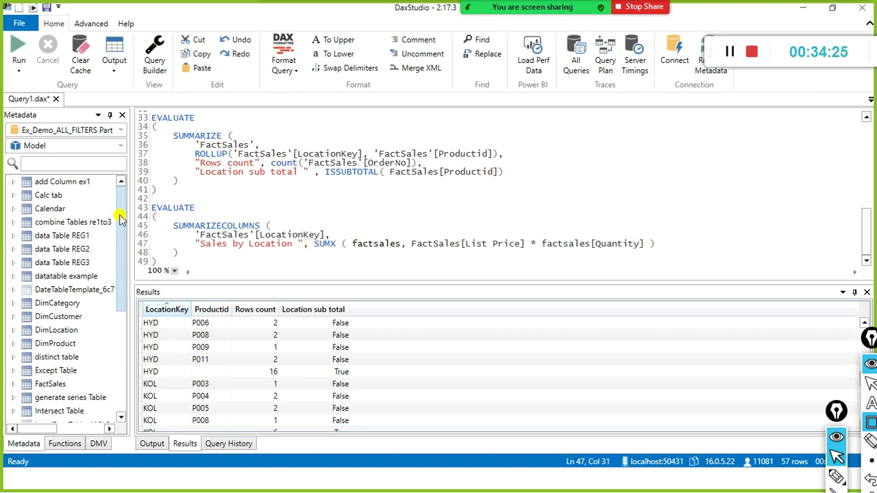
Run only the formatted SUMMARIZECOLUMNS query, and add two blank lines below it
{"action": "left_click_drag", "start_coordinate": [151, 208], "coordinate": [205, 265]}
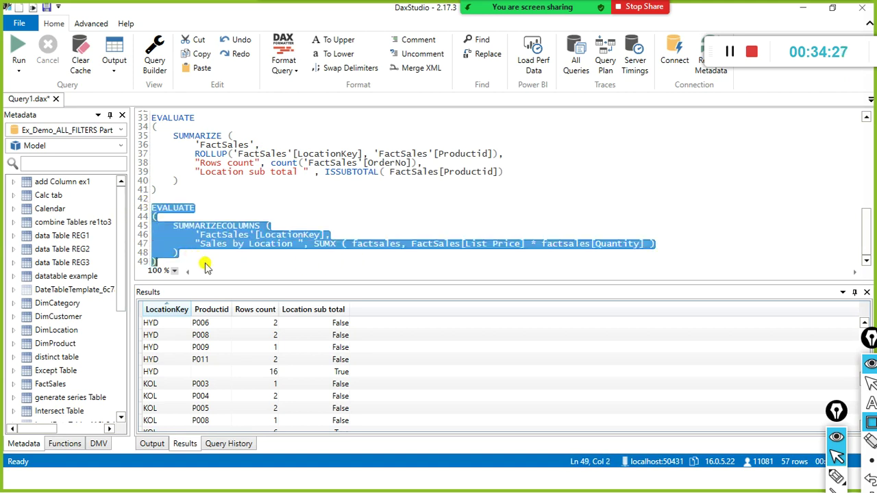
{"action": "key", "text": "F5"}
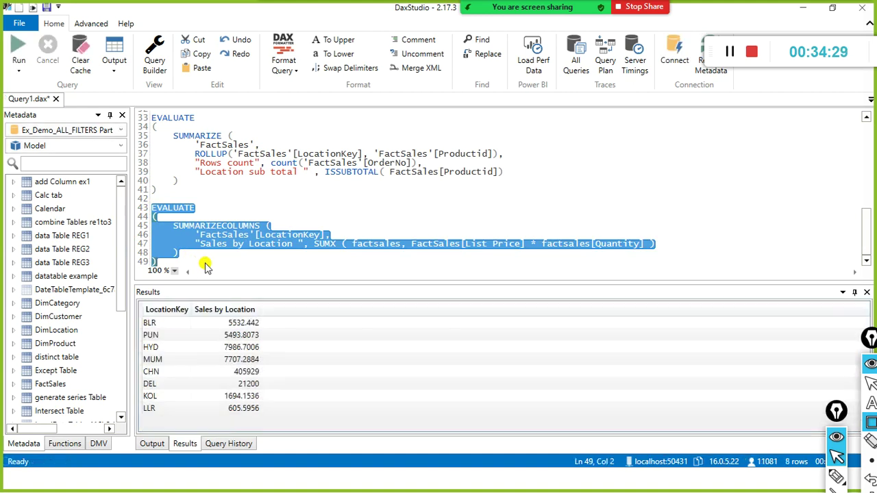
{"action": "left_click", "coordinate": [249, 261]}
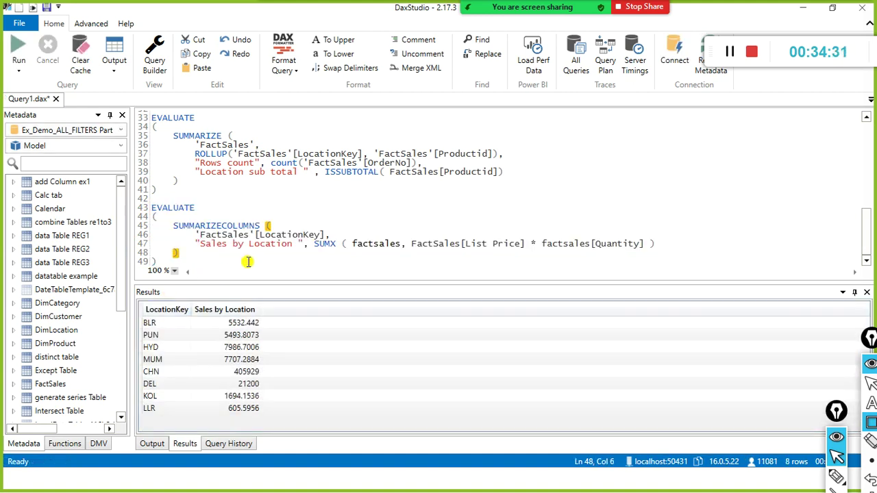
{"action": "key", "text": "Return"}
{"action": "key", "text": "Return"}
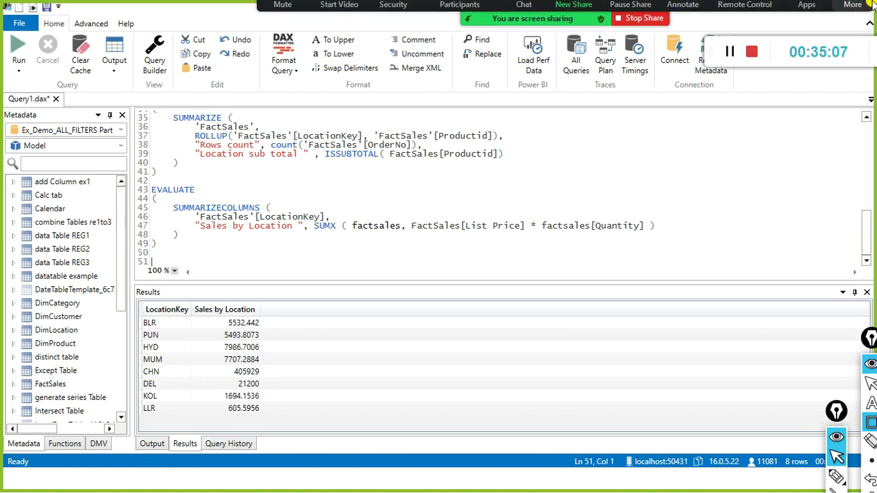
Look through the Remarks and Filter context sections of the SUMMARIZECOLUMNS documentation in the browser, and return to DAX Studio
{"action": "key", "text": "alt+Tab"}
{"action": "scroll", "coordinate": [573, 173], "scroll_direction": "down", "scroll_amount": 3}
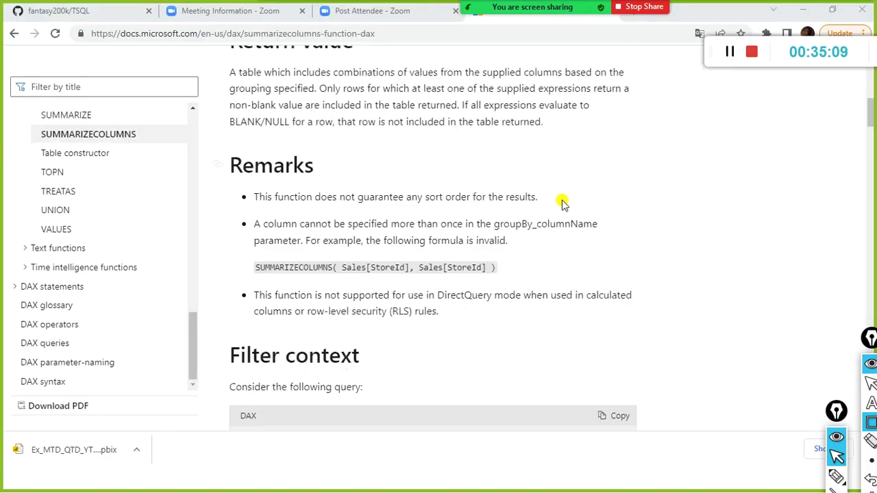
{"action": "key", "text": "alt+Tab"}
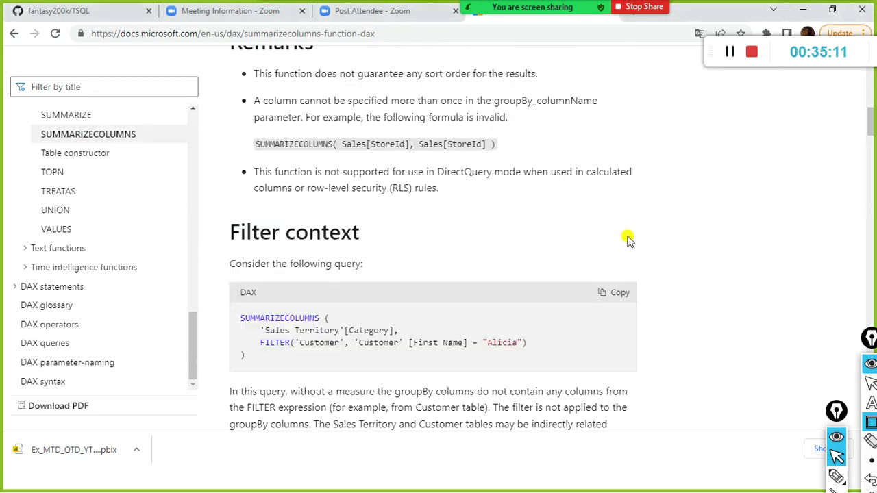
{"action": "key", "text": "alt+Tab"}
{"action": "key", "text": "Tab"}
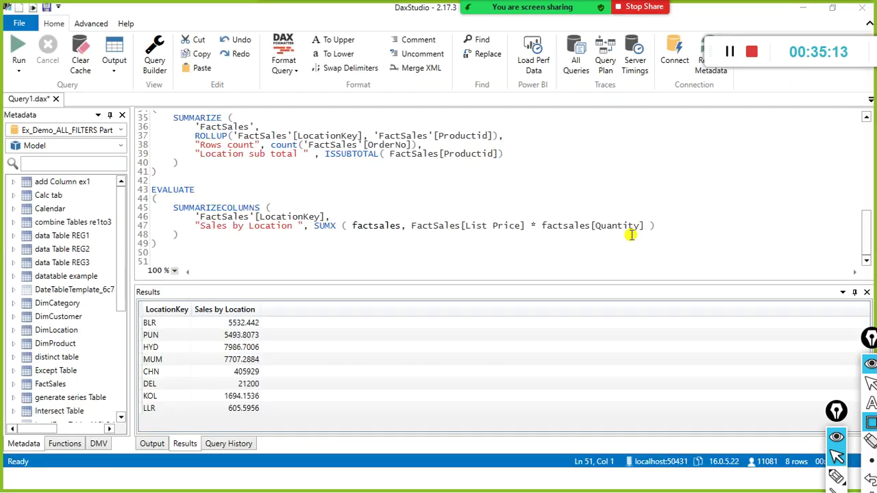
{"action": "key", "text": "alt+Tab"}
{"action": "key", "text": "Tab"}
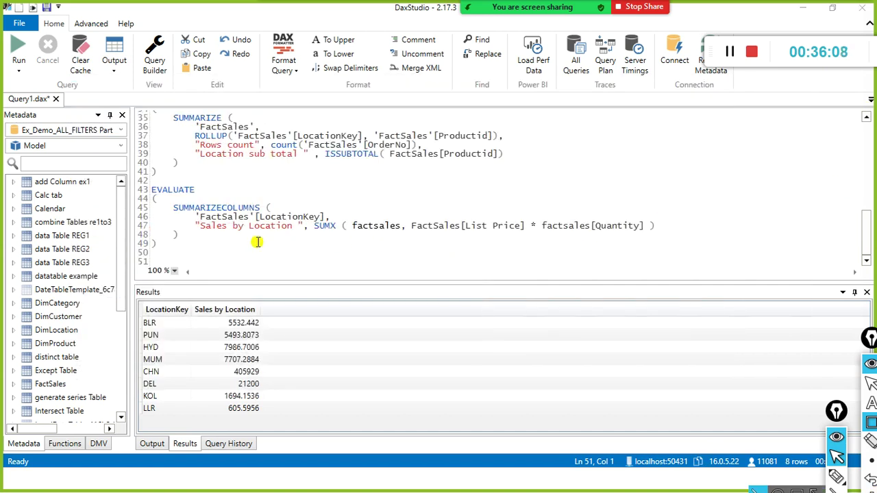
Copy the SUMMARIZECOLUMNS expression without EVALUATE, and paste it over the default formula of a new measure in Power BI Desktop
{"action": "left_click_drag", "start_coordinate": [258, 241], "coordinate": [156, 219]}
{"action": "left_click_drag", "start_coordinate": [266, 240], "coordinate": [159, 206]}
{"action": "key", "text": "ctrl+c"}
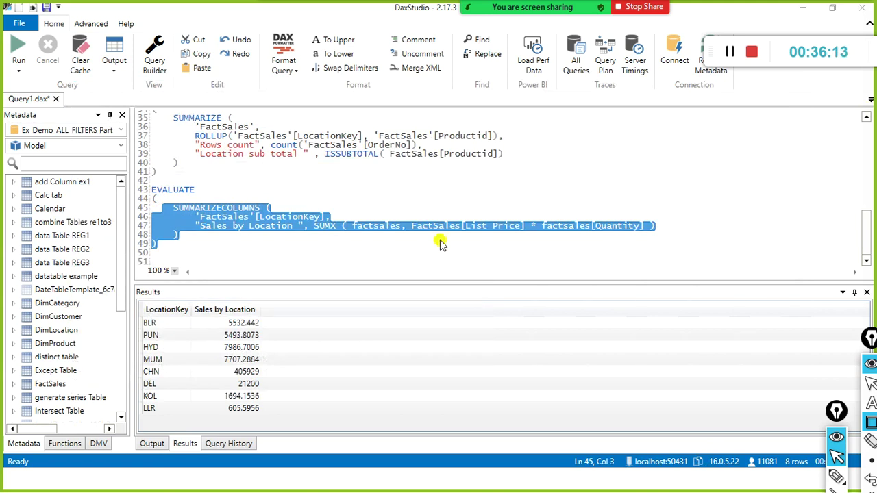
{"action": "key", "text": "alt+Tab"}
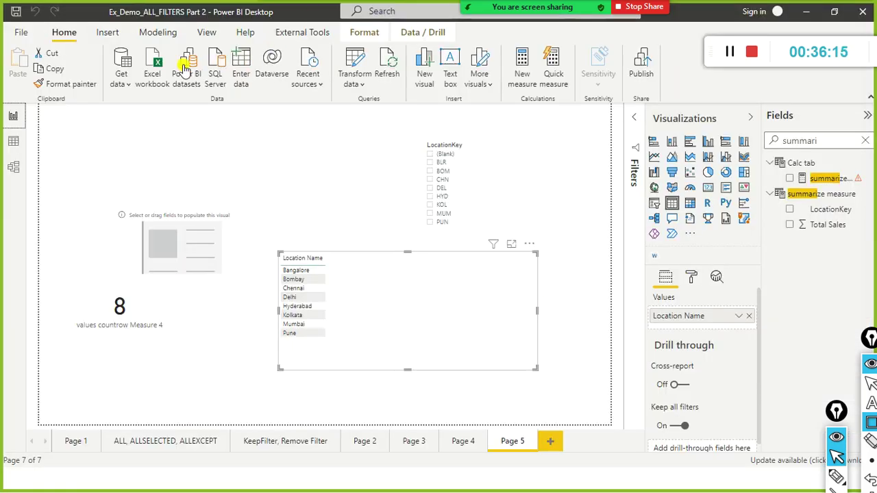
{"action": "left_click", "coordinate": [166, 35]}
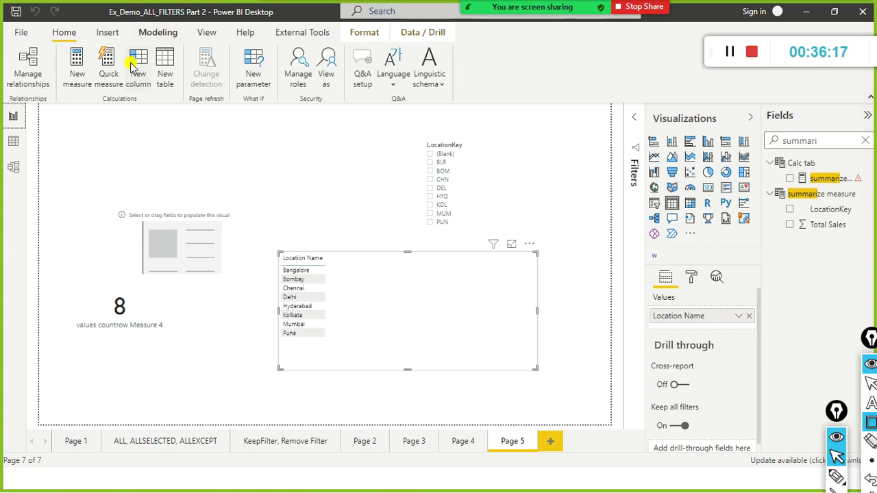
{"action": "left_click", "coordinate": [78, 80]}
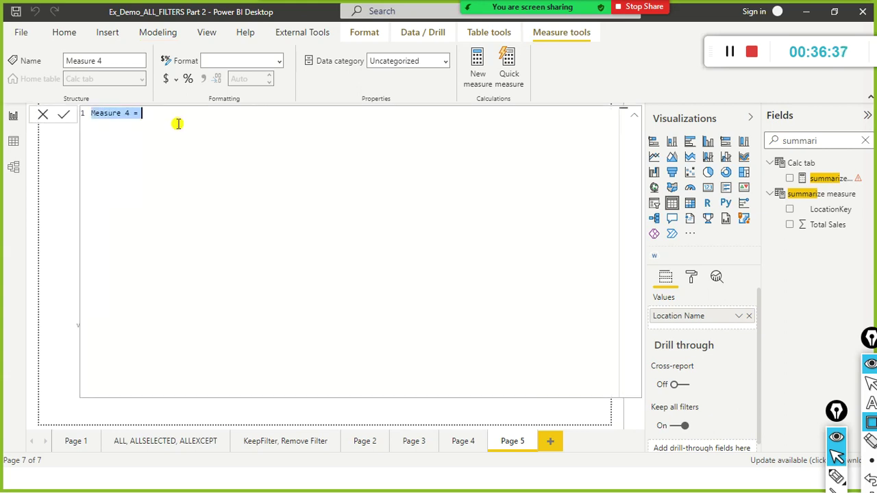
{"action": "key", "text": "ctrl+v"}
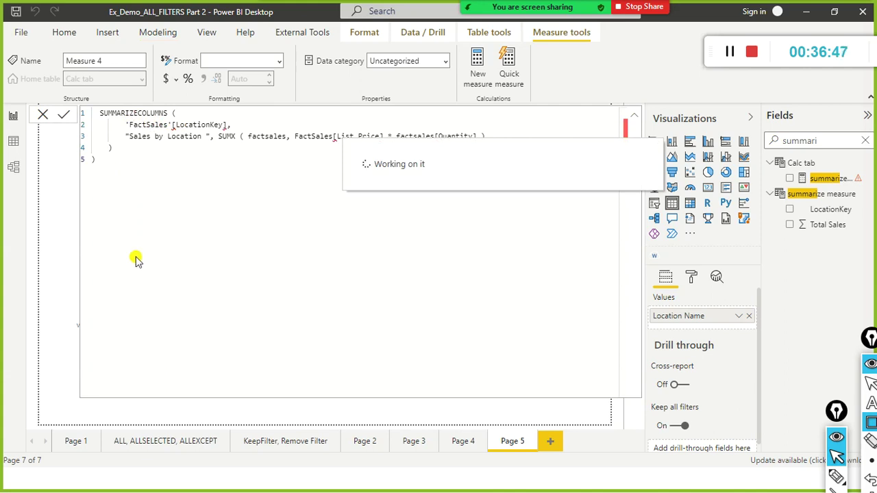
Name the new measure "summarize cols" by putting the name and an equals sign before the SUMMARIZECOLUMNS expression
{"action": "key", "text": "ctrl+Home"}
{"action": "type", "text": "summari"}
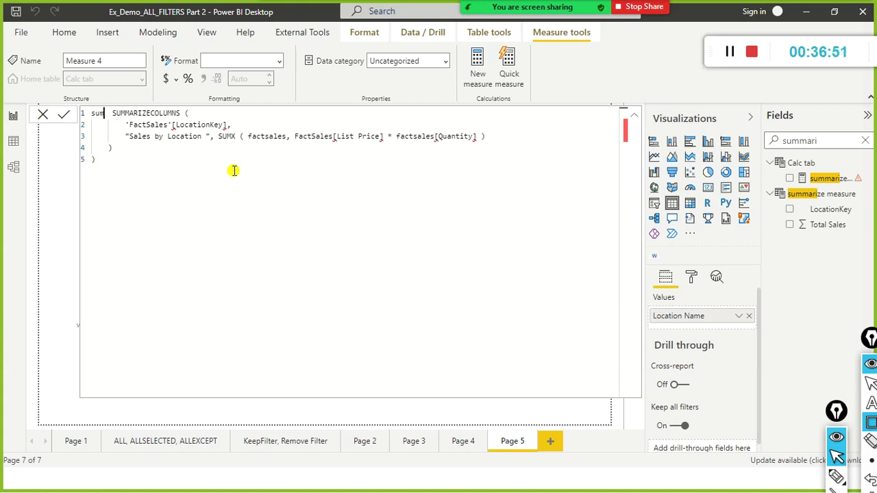
{"action": "type", "text": "ze cols "}
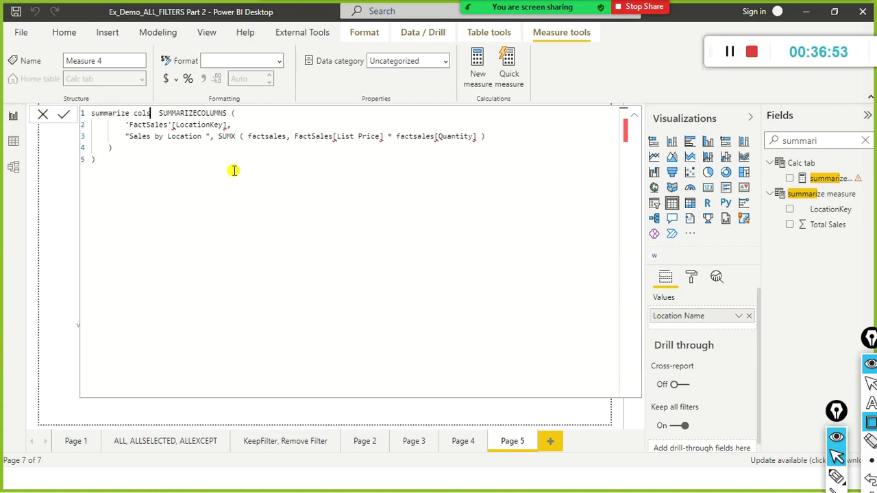
{"action": "type", "text": "="}
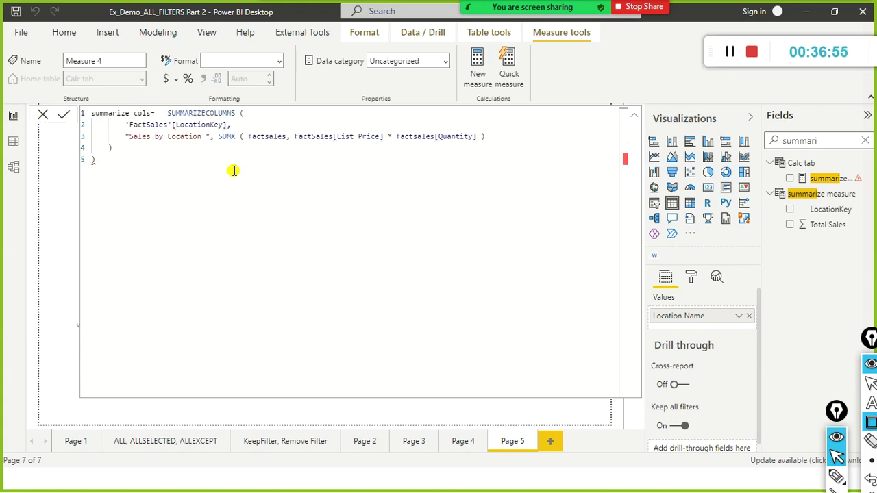
Remove the extra closing parenthesis on the last line of the summarize cols formula, and commit the measure
{"action": "key", "text": "Down"}
{"action": "key", "text": "Down"}
{"action": "key", "text": "Down"}
{"action": "key", "text": "Down"}
{"action": "key", "text": "BackSpace"}
{"action": "key", "text": "BackSpace"}
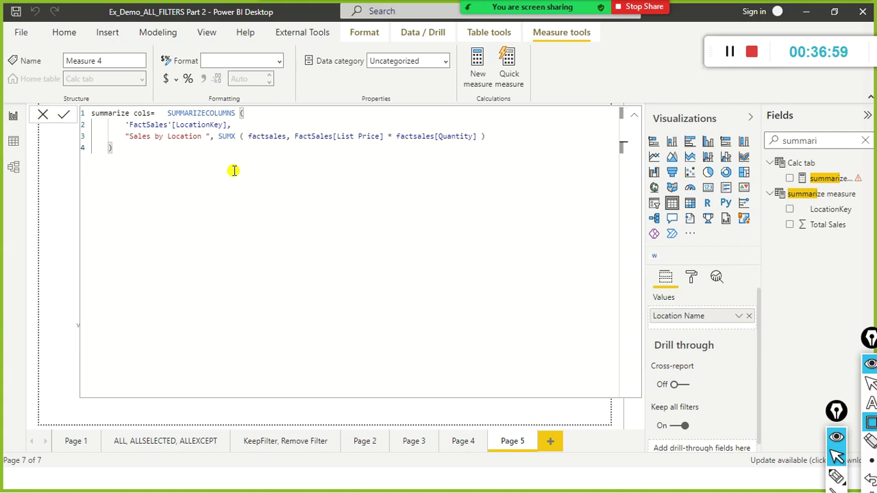
{"action": "left_click", "coordinate": [64, 115]}
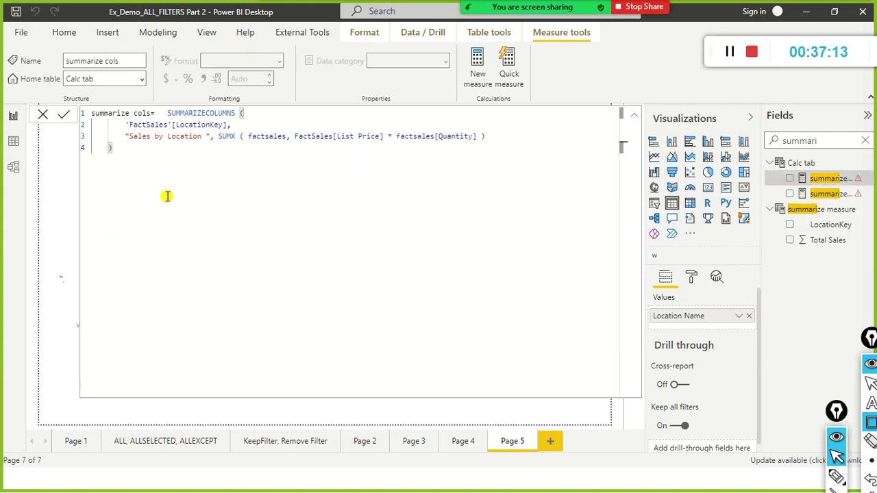
{"action": "left_click", "coordinate": [32, 147]}
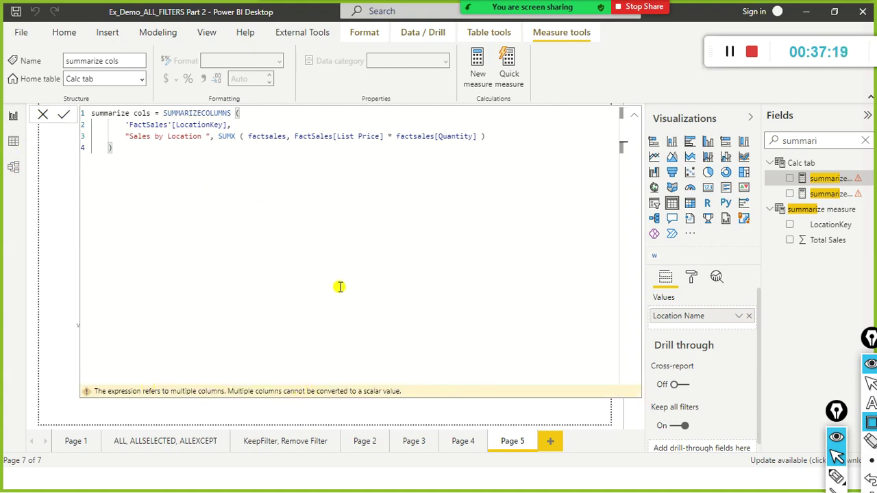
{"action": "left_click_drag", "start_coordinate": [233, 113], "coordinate": [201, 124]}
{"action": "left_click", "coordinate": [203, 115]}
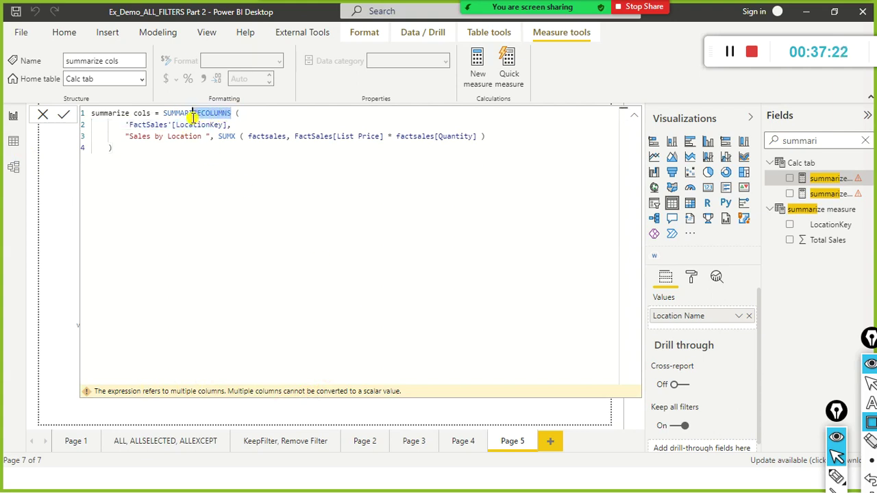
{"action": "left_click", "coordinate": [172, 181]}
{"action": "left_click", "coordinate": [92, 113], "text": "shift"}
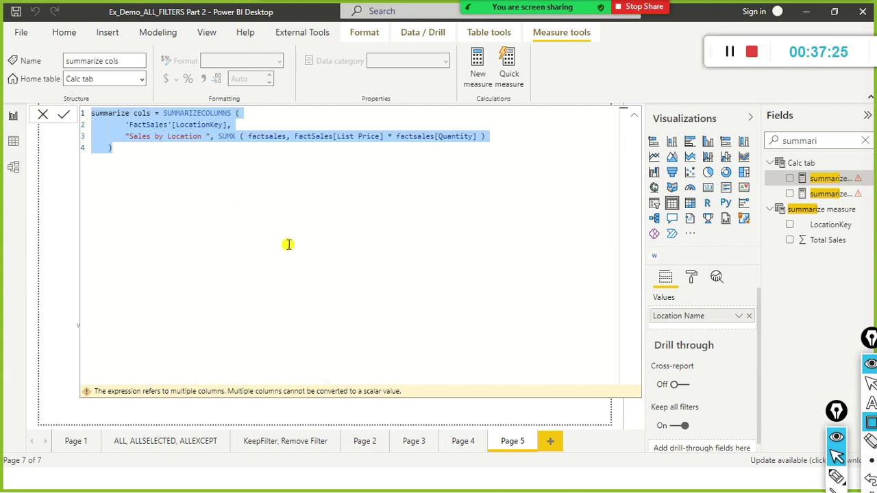
{"action": "key", "text": "BackSpace"}
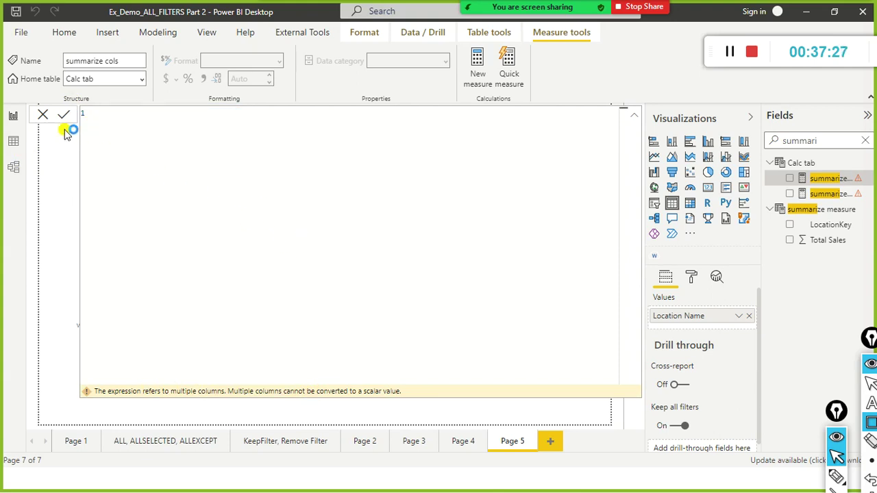
{"action": "left_click", "coordinate": [43, 115]}
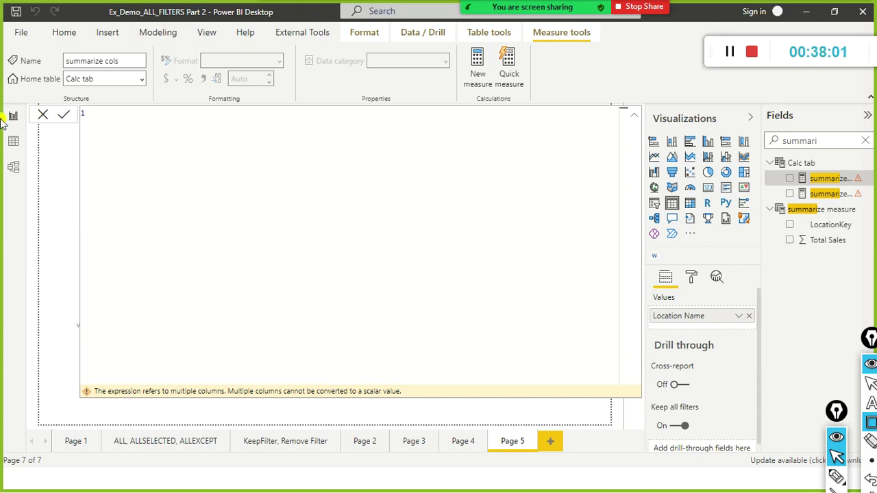
{"action": "left_click", "coordinate": [42, 115]}
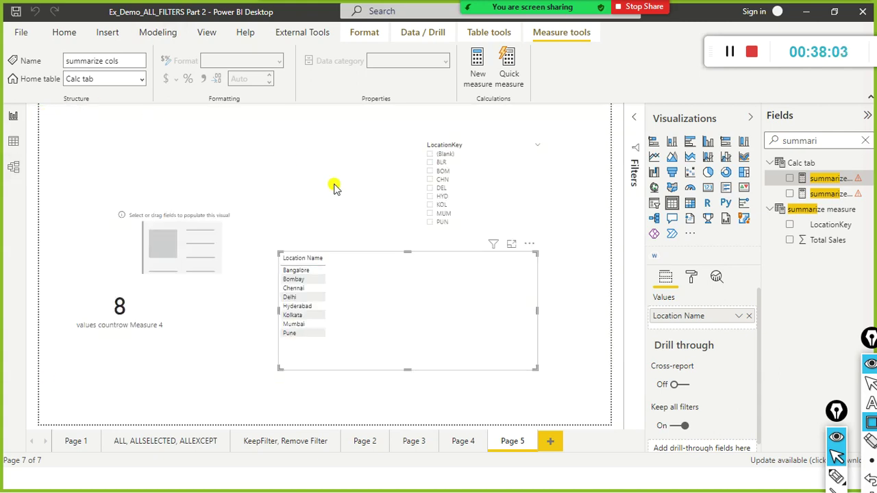
Delete the "summarize measure" measure from the Calc tab table
{"action": "left_click", "coordinate": [866, 194]}
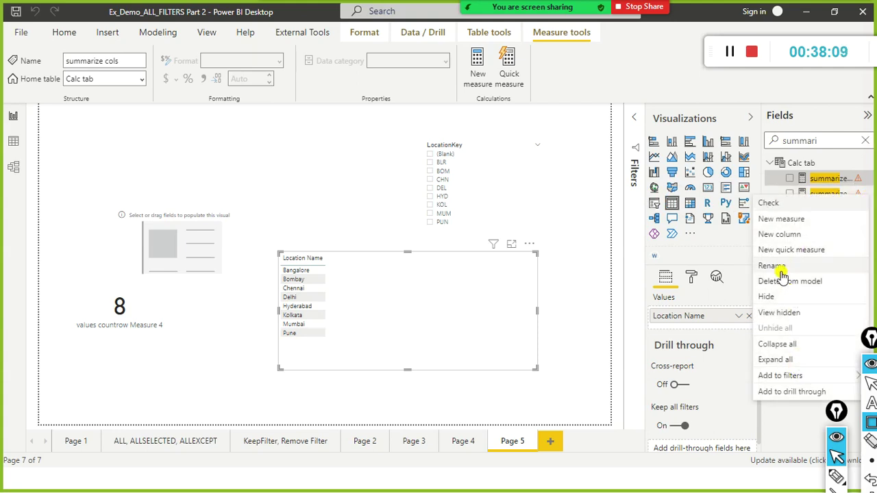
{"action": "key", "text": "Escape"}
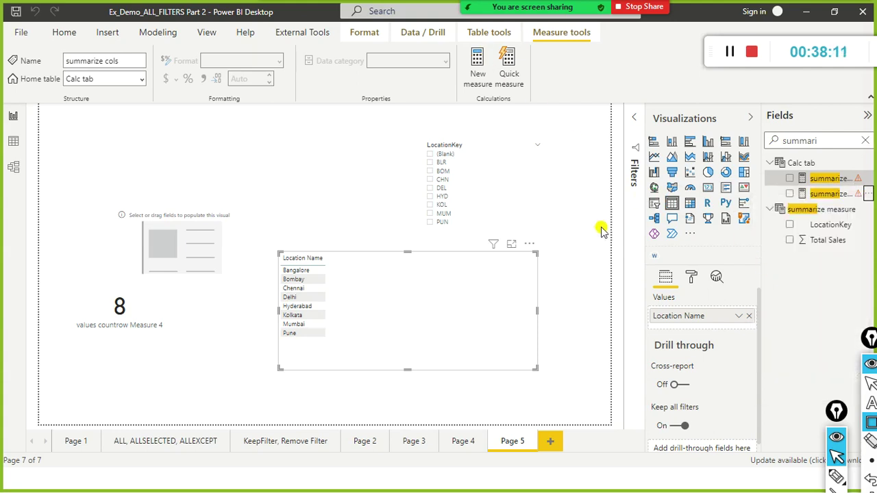
{"action": "key", "text": "Delete"}
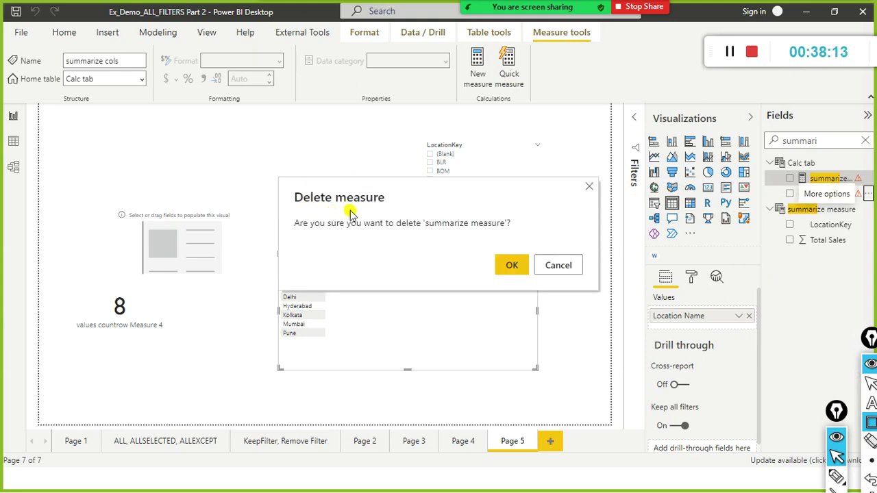
{"action": "left_click", "coordinate": [511, 267]}
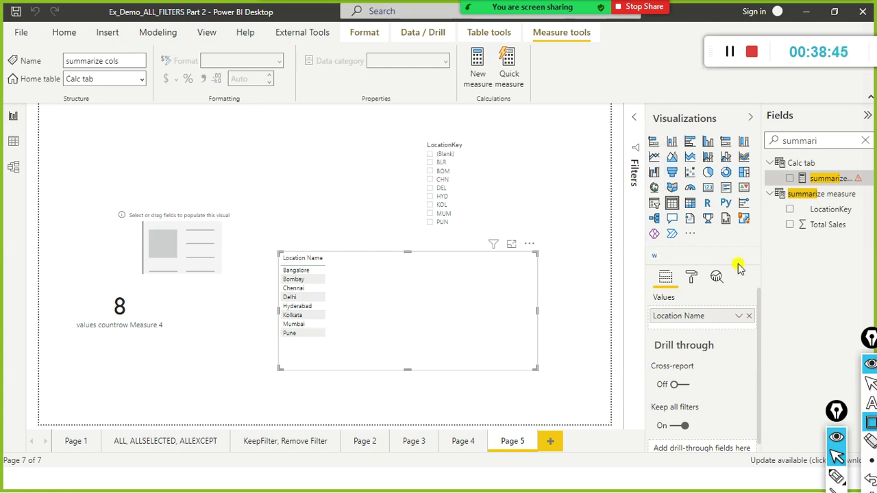
{"action": "left_click", "coordinate": [160, 35]}
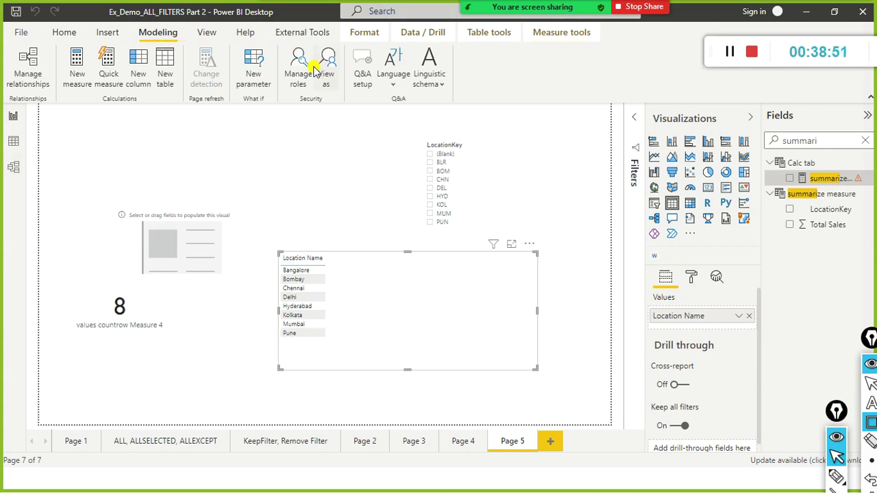
{"action": "left_click", "coordinate": [82, 67]}
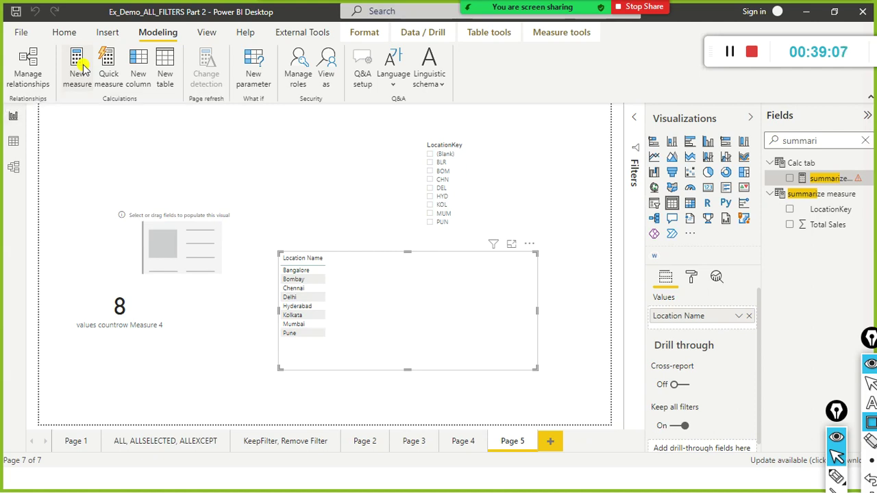
{"action": "left_click", "coordinate": [168, 67]}
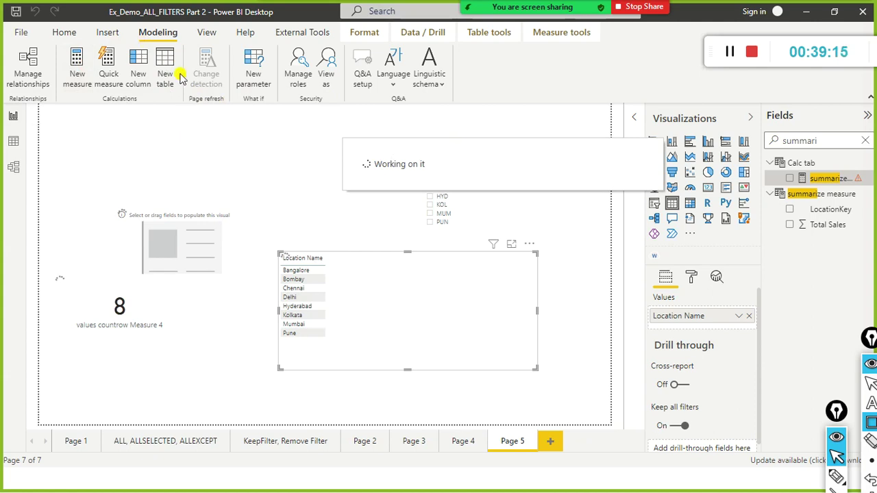
{"action": "key", "text": "alt+Tab"}
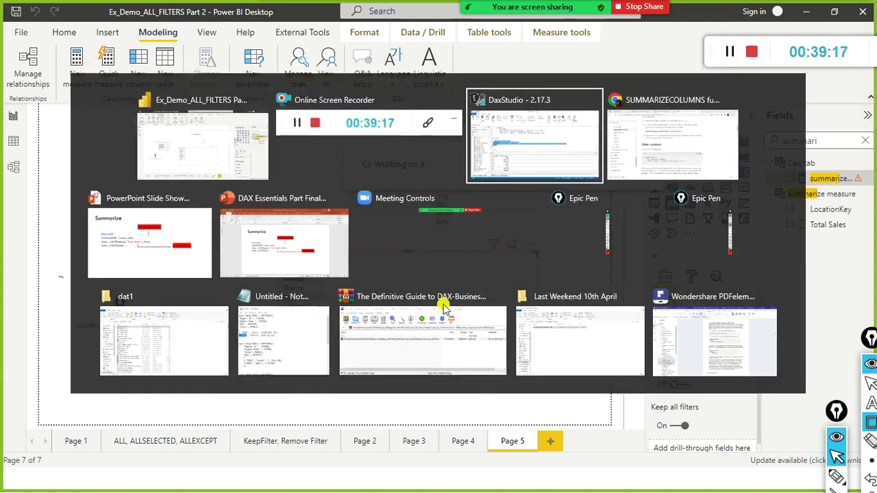
{"action": "left_click", "coordinate": [200, 163]}
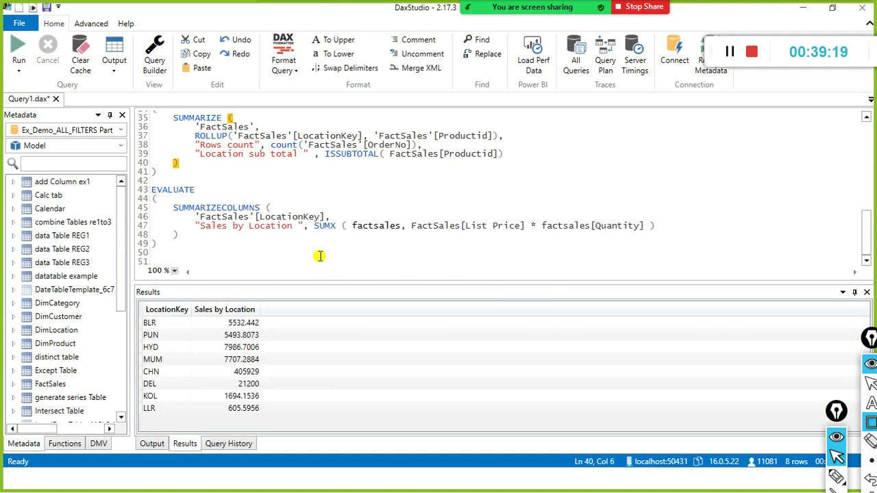
{"action": "scroll", "coordinate": [244, 236], "scroll_direction": "up", "scroll_amount": 2}
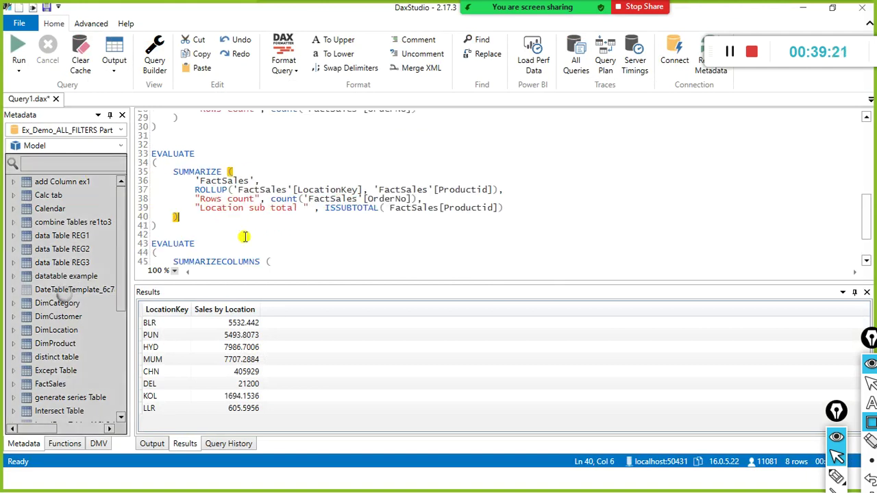
{"action": "scroll", "coordinate": [317, 228], "scroll_direction": "up", "scroll_amount": 9}
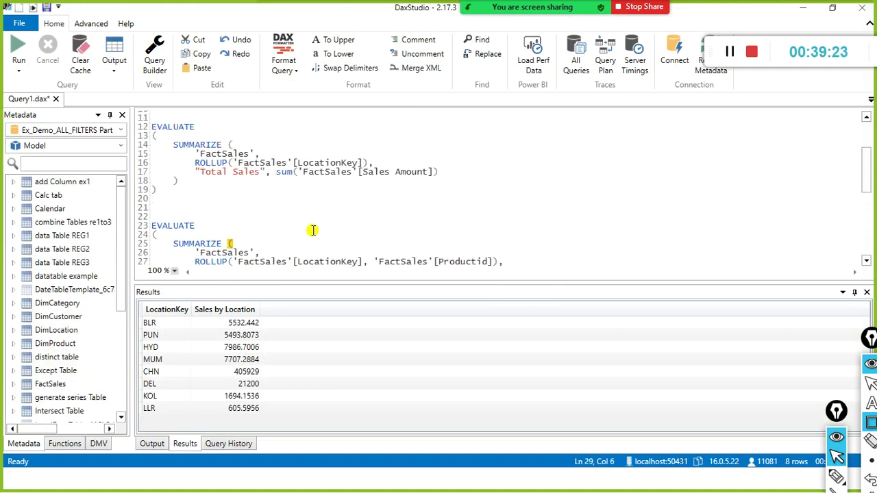
{"action": "scroll", "coordinate": [318, 228], "scroll_direction": "down", "scroll_amount": 11}
{"action": "left_click", "coordinate": [302, 262]}
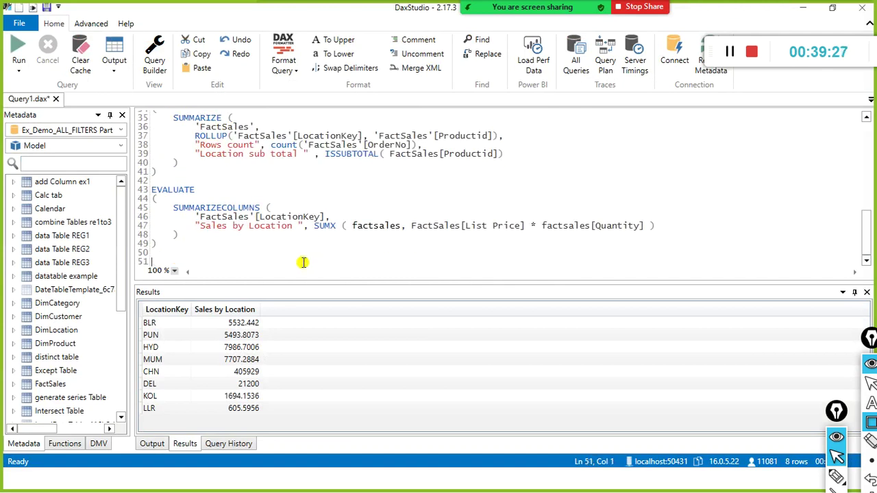
{"action": "key", "text": "alt+Tab"}
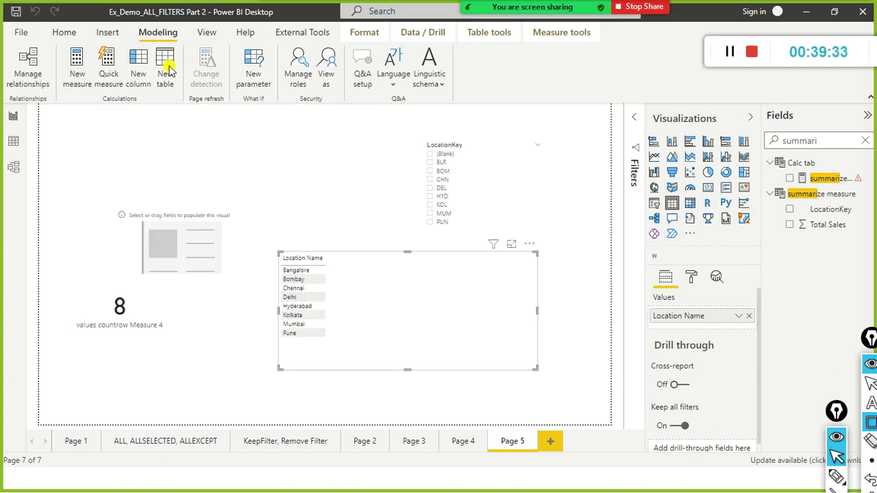
{"action": "left_click", "coordinate": [165, 66]}
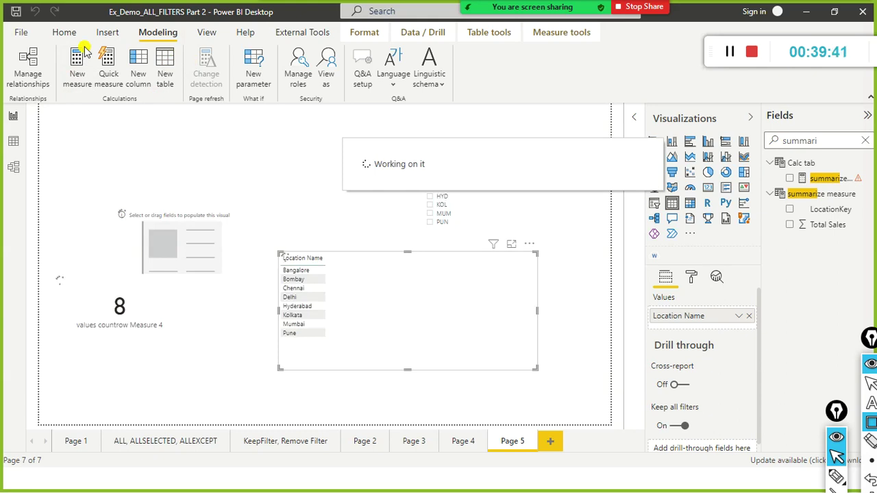
{"action": "key", "text": "alt+Tab"}
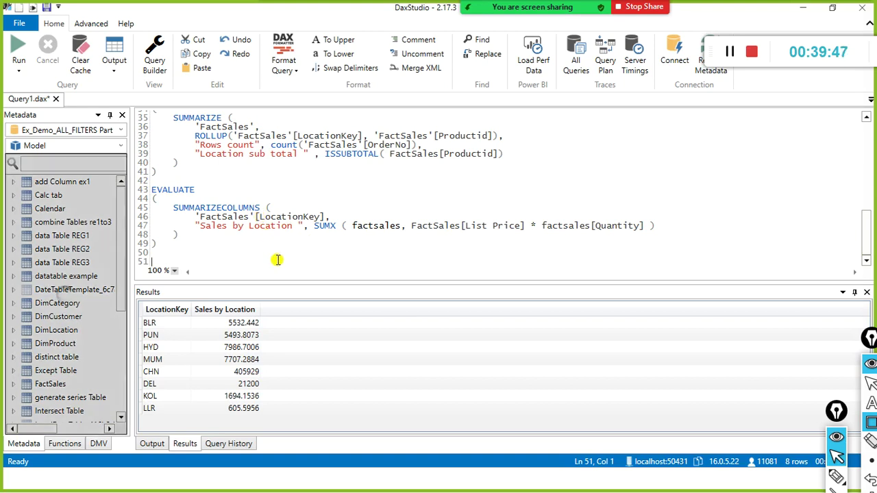
{"action": "scroll", "coordinate": [260, 225], "scroll_direction": "up", "scroll_amount": 3}
{"action": "scroll", "coordinate": [258, 225], "scroll_direction": "up", "scroll_amount": 4}
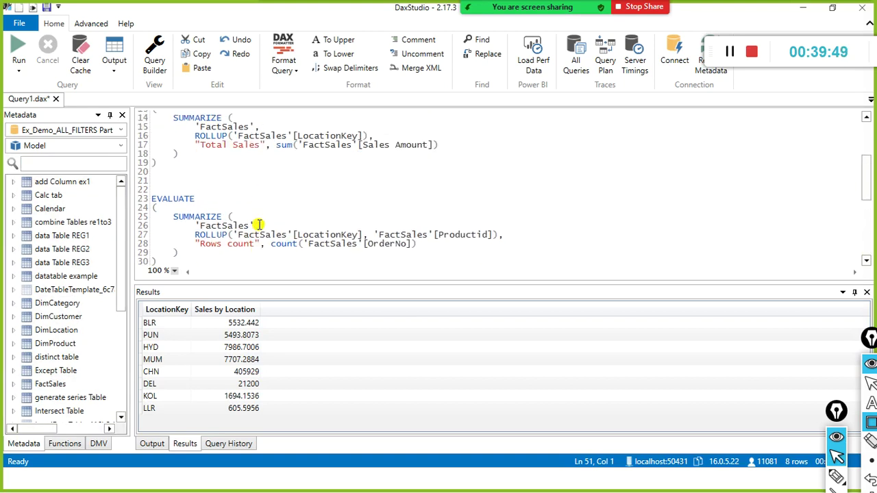
{"action": "key", "text": "alt+Tab"}
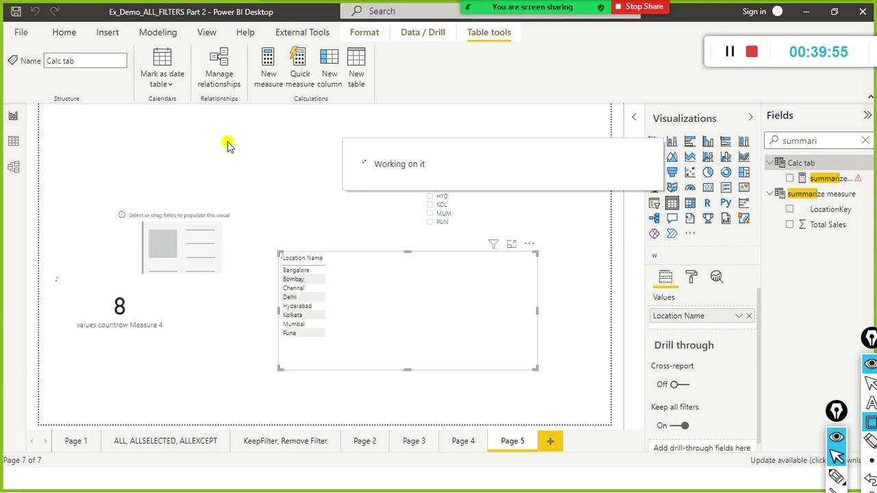
{"action": "key", "text": "alt+Tab"}
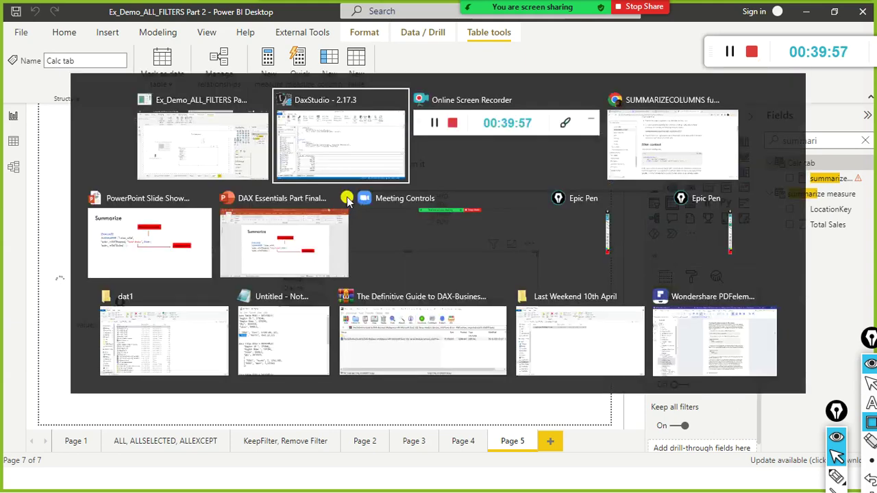
{"action": "scroll", "coordinate": [340, 221], "scroll_direction": "down", "scroll_amount": 10}
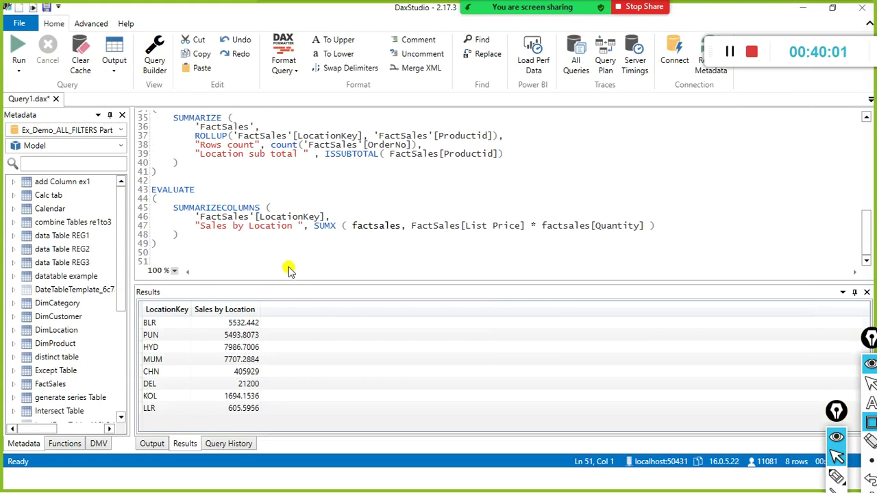
{"action": "key", "text": "Return"}
{"action": "key", "text": "Return"}
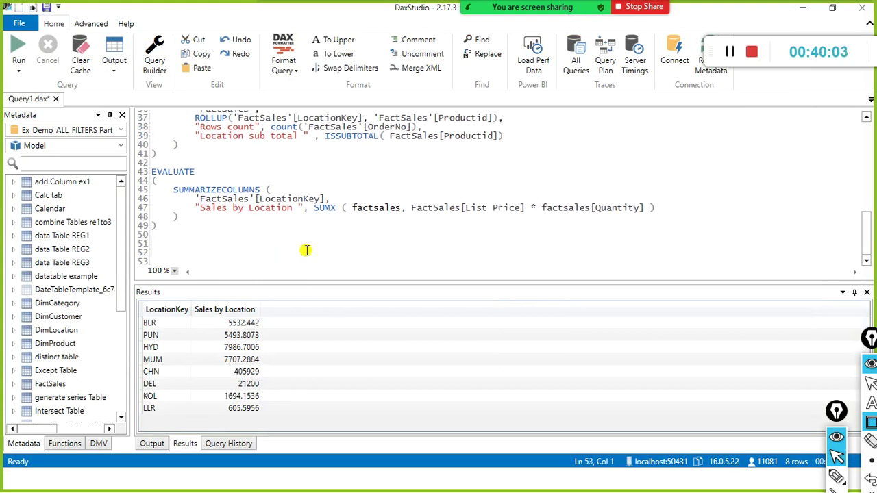
{"action": "key", "text": "alt+Tab"}
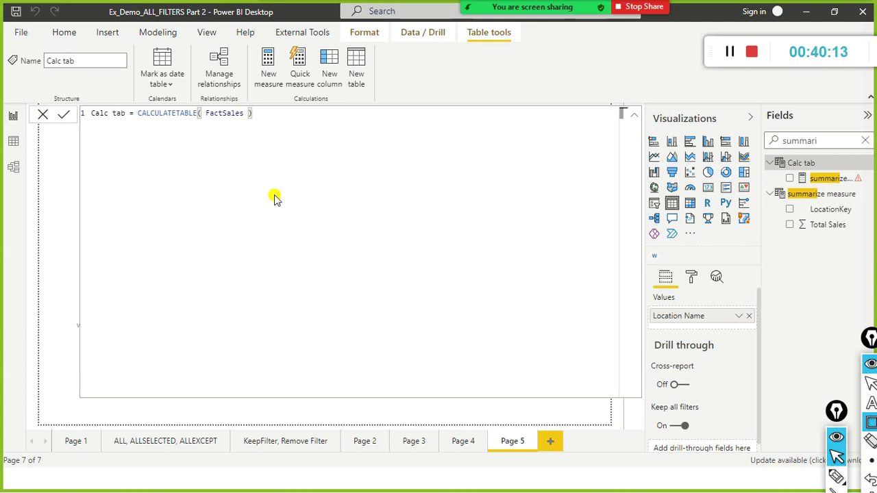
{"action": "left_click", "coordinate": [48, 117]}
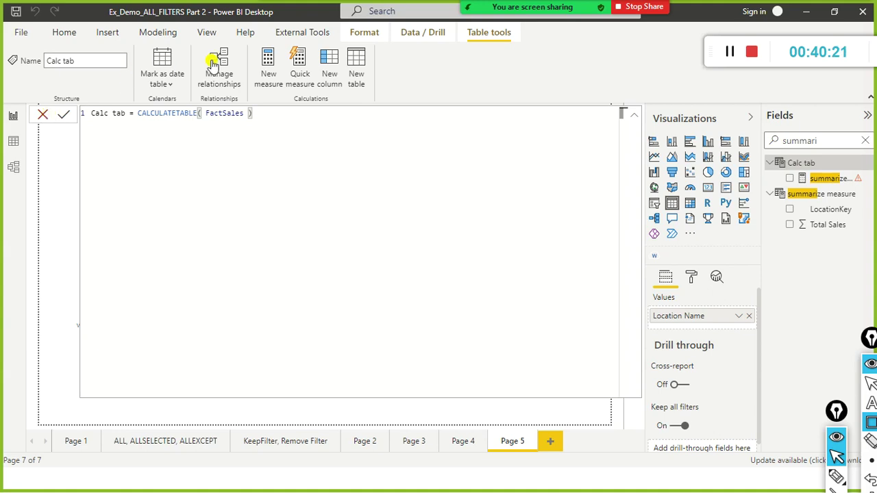
Create a calculated table "summarize cols" using SUMMARIZECOLUMNS on 'FactSales'[LocationKey], with "Sales by Location " as SUMX over factsales of FactSales[List Price] * factsales[Quantity]
{"action": "left_click", "coordinate": [164, 33]}
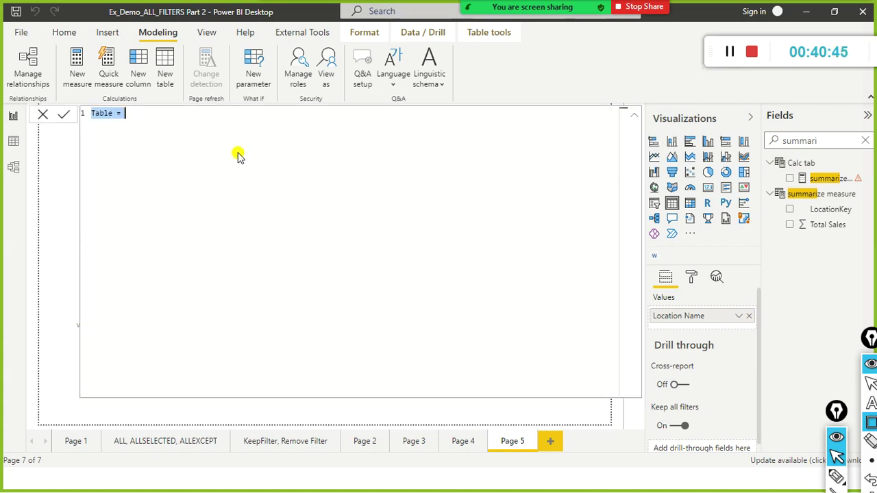
{"action": "type", "text": "summarize calc = SUMMARIZECOLUMNS (         'FactSales'[LocationKey],         \"Sales by Location \", SUMX ( factsales, FactSales[List Price] * factsales[Quantity] )     )"}
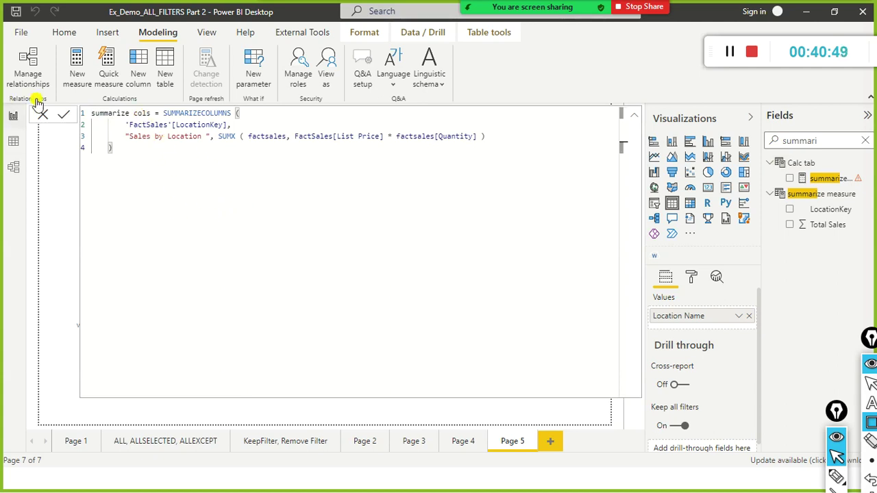
{"action": "left_click", "coordinate": [63, 115]}
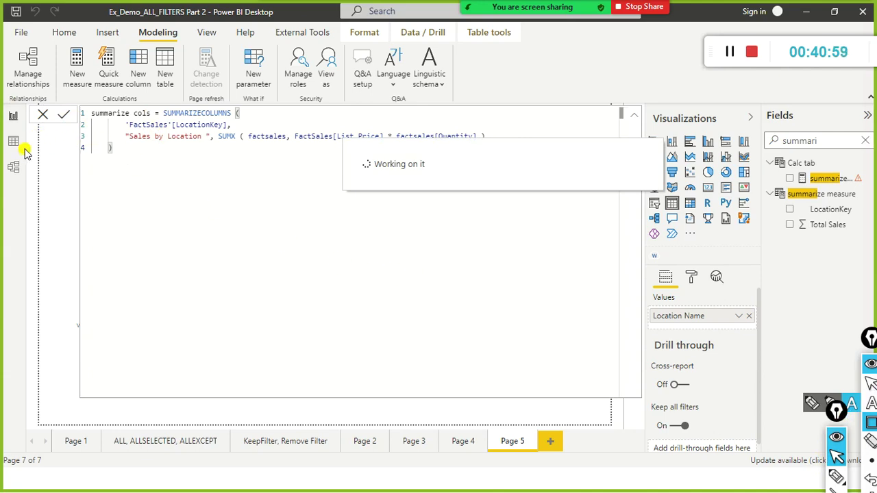
{"action": "mouse_move", "coordinate": [683, 47]}
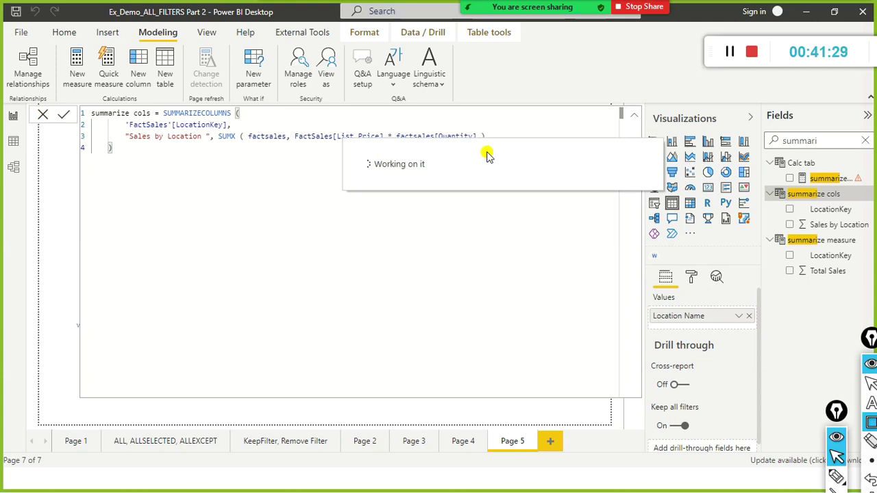
{"action": "left_click_drag", "start_coordinate": [711, 53], "coordinate": [599, 50]}
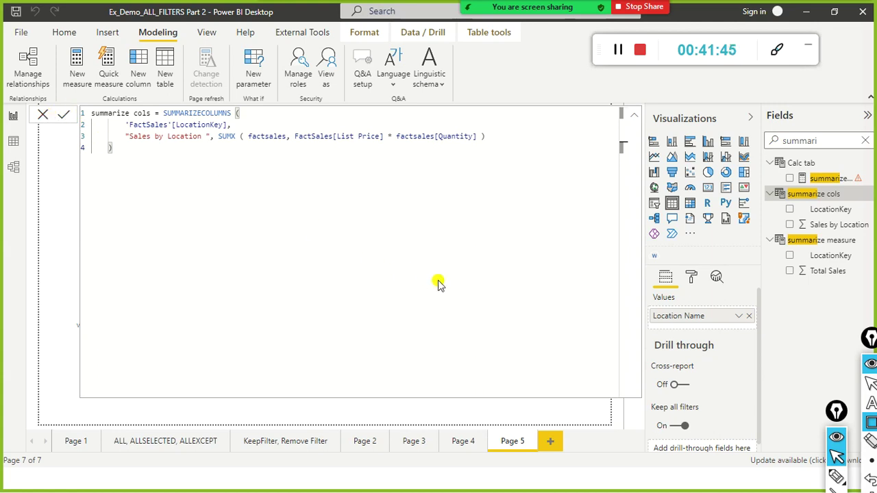
Switch to the data view and display the rows of the summarize cols table
{"action": "left_click", "coordinate": [13, 141]}
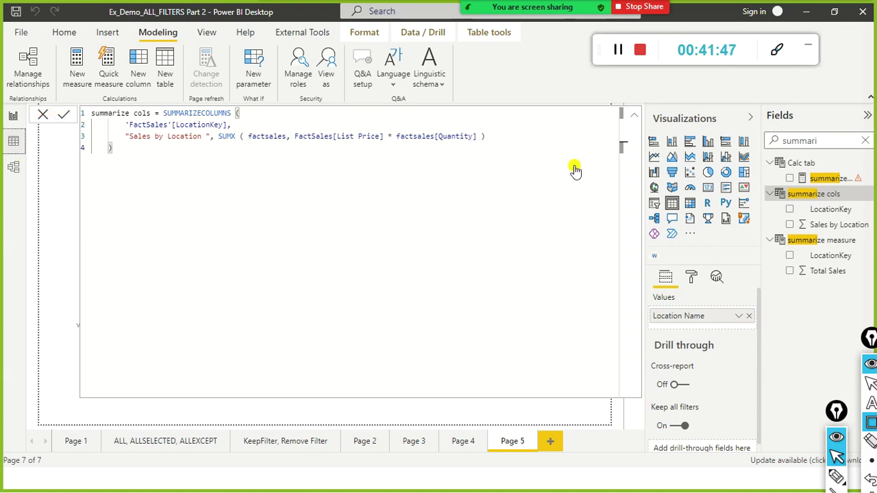
{"action": "left_click", "coordinate": [809, 239]}
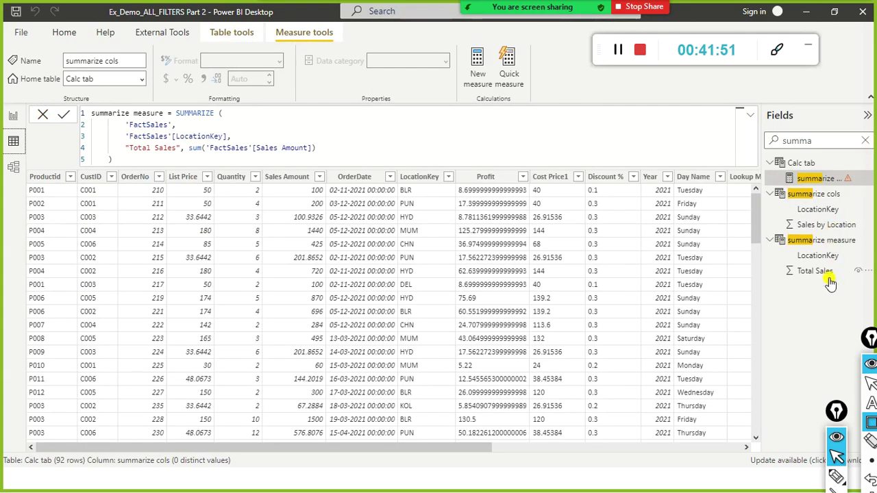
{"action": "left_click", "coordinate": [816, 194]}
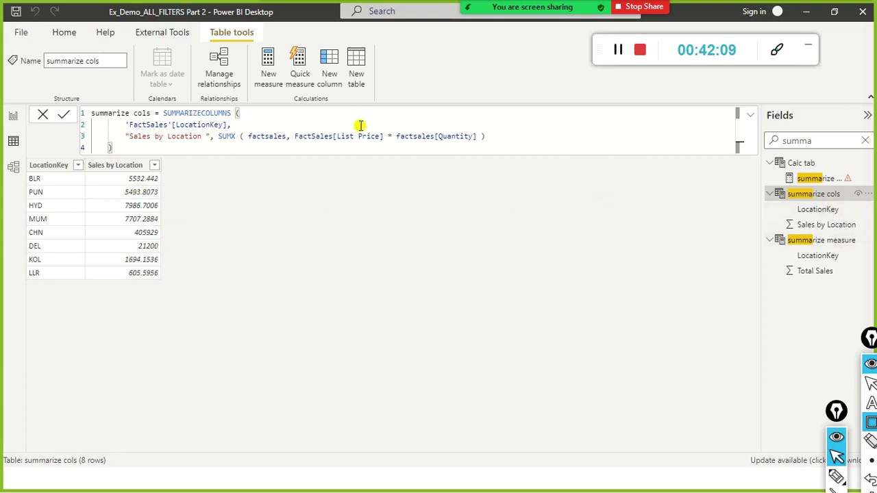
Rename the "summarize measure" table to "summarize"
{"action": "left_click", "coordinate": [829, 240]}
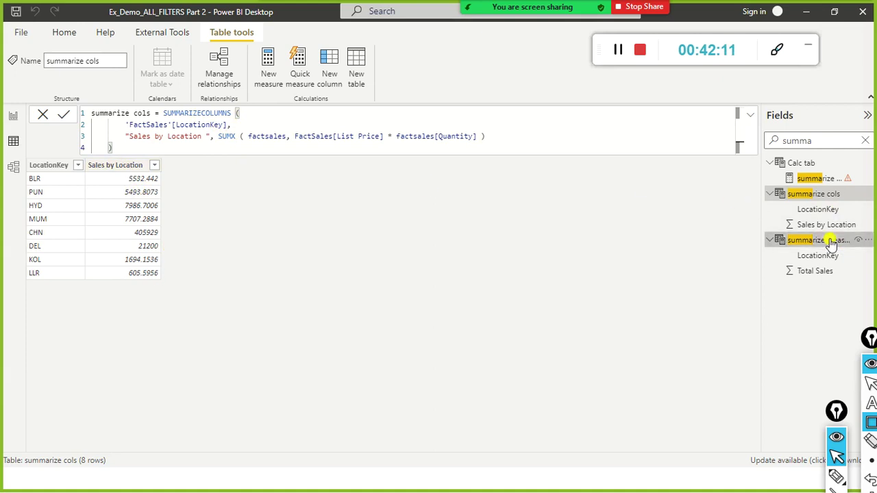
{"action": "left_click", "coordinate": [864, 241]}
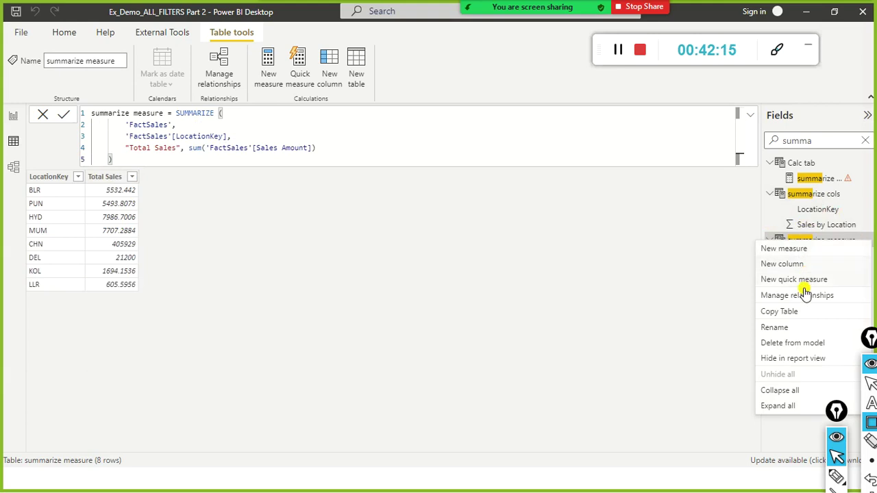
{"action": "left_click", "coordinate": [793, 329]}
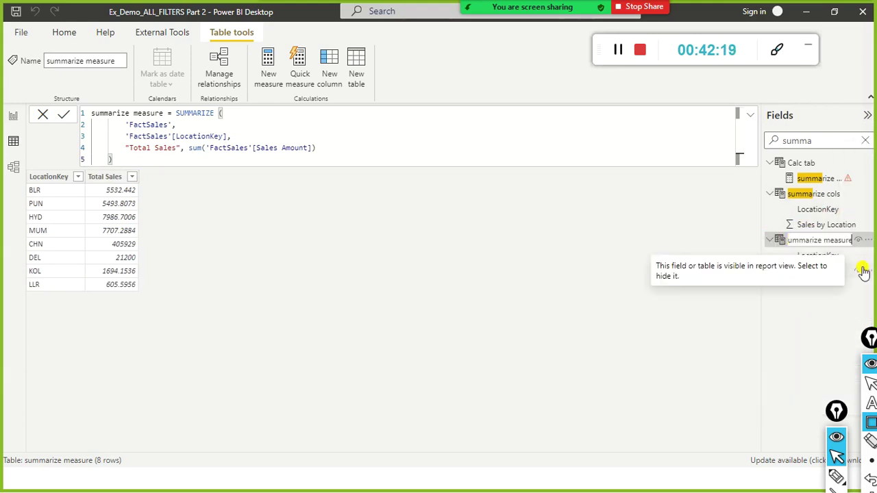
{"action": "key", "text": "BackSpace"}
{"action": "type", "text": "tab"}
{"action": "key", "text": "BackSpace"}
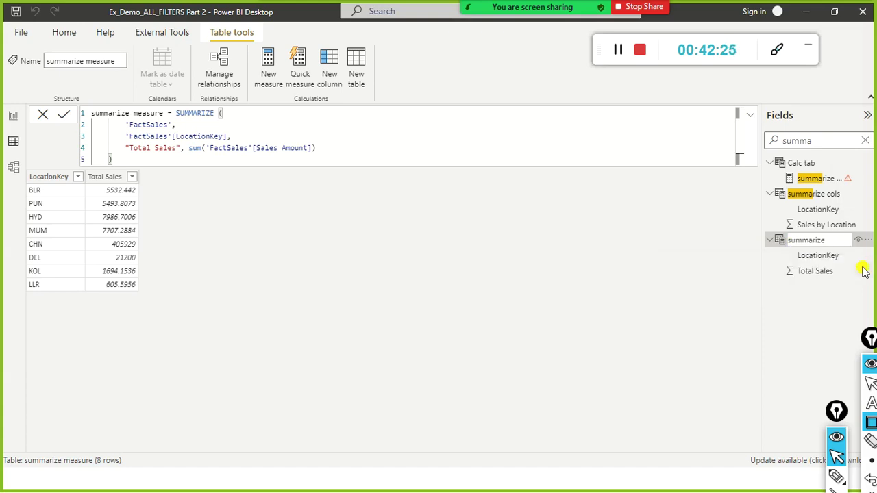
{"action": "key", "text": "Return"}
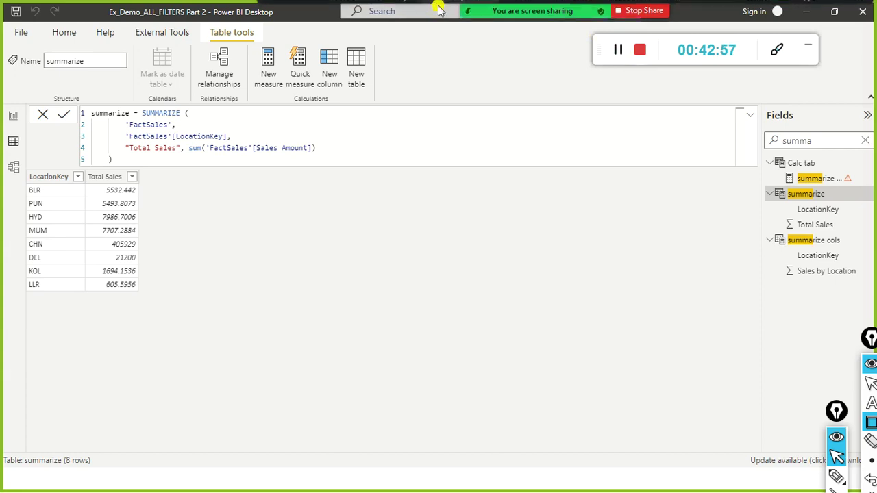
Mute all current and new Zoom meeting participants, allowing them to unmute themselves, and close the participants list
{"action": "mouse_move", "coordinate": [374, 23]}
{"action": "left_click", "coordinate": [479, 24]}
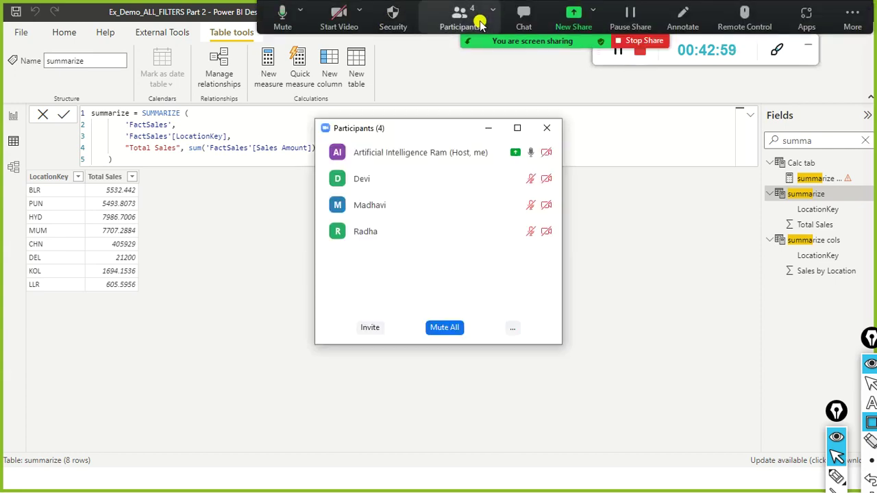
{"action": "left_click", "coordinate": [445, 328]}
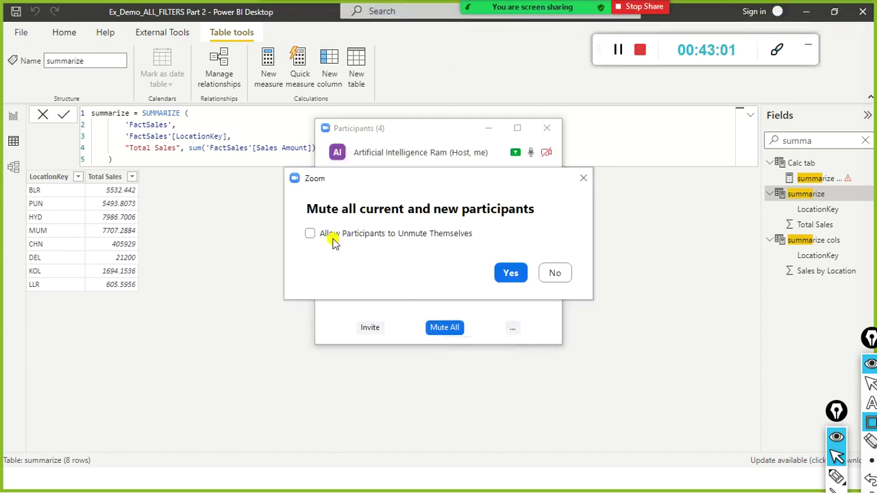
{"action": "left_click", "coordinate": [313, 234]}
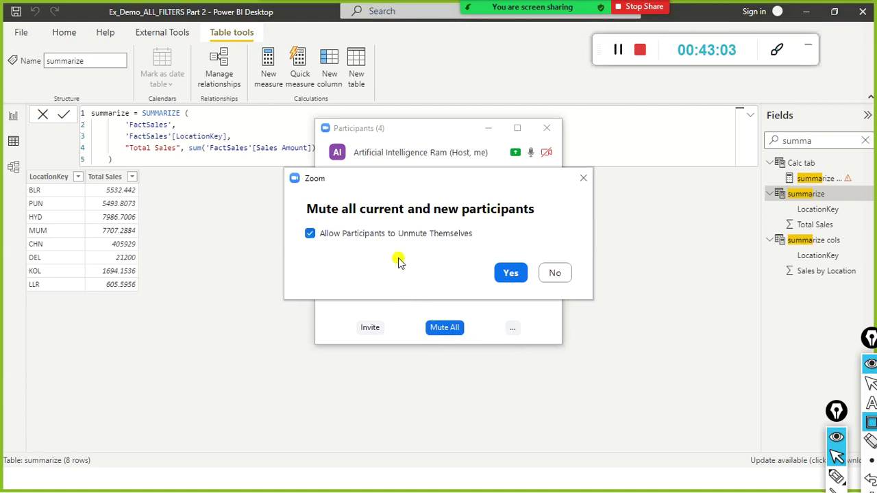
{"action": "left_click", "coordinate": [509, 272]}
{"action": "left_click", "coordinate": [451, 329]}
{"action": "left_click", "coordinate": [508, 272]}
{"action": "left_click", "coordinate": [546, 130]}
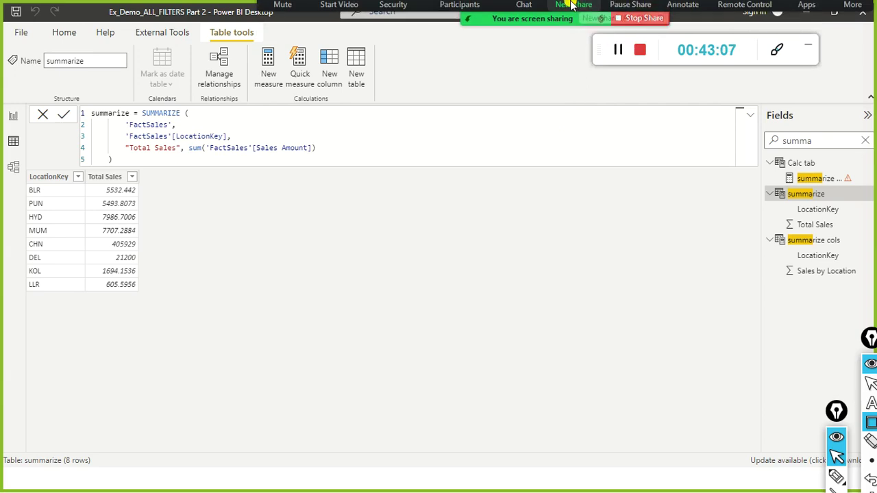
{"action": "left_click_drag", "start_coordinate": [593, 69], "coordinate": [574, 125]}
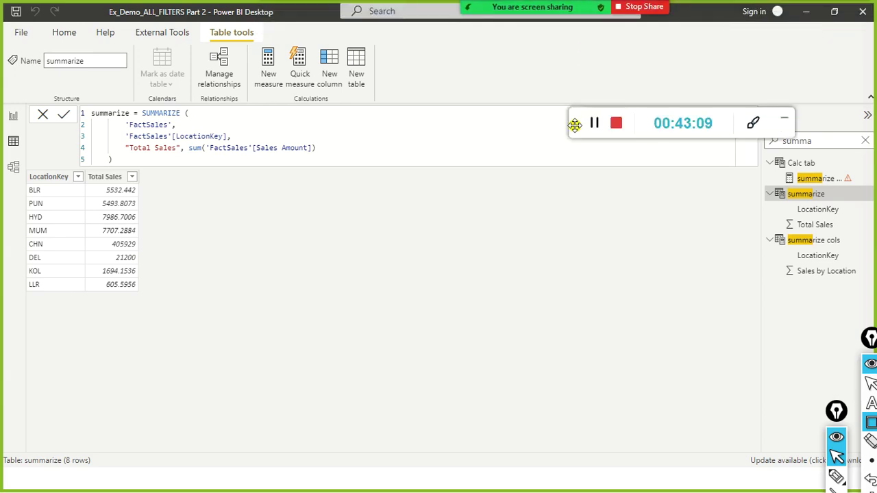
{"action": "mouse_move", "coordinate": [533, 5]}
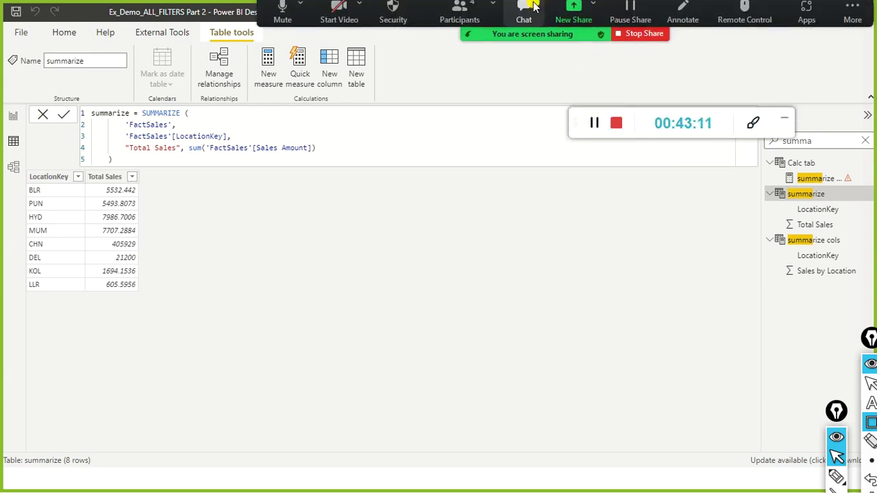